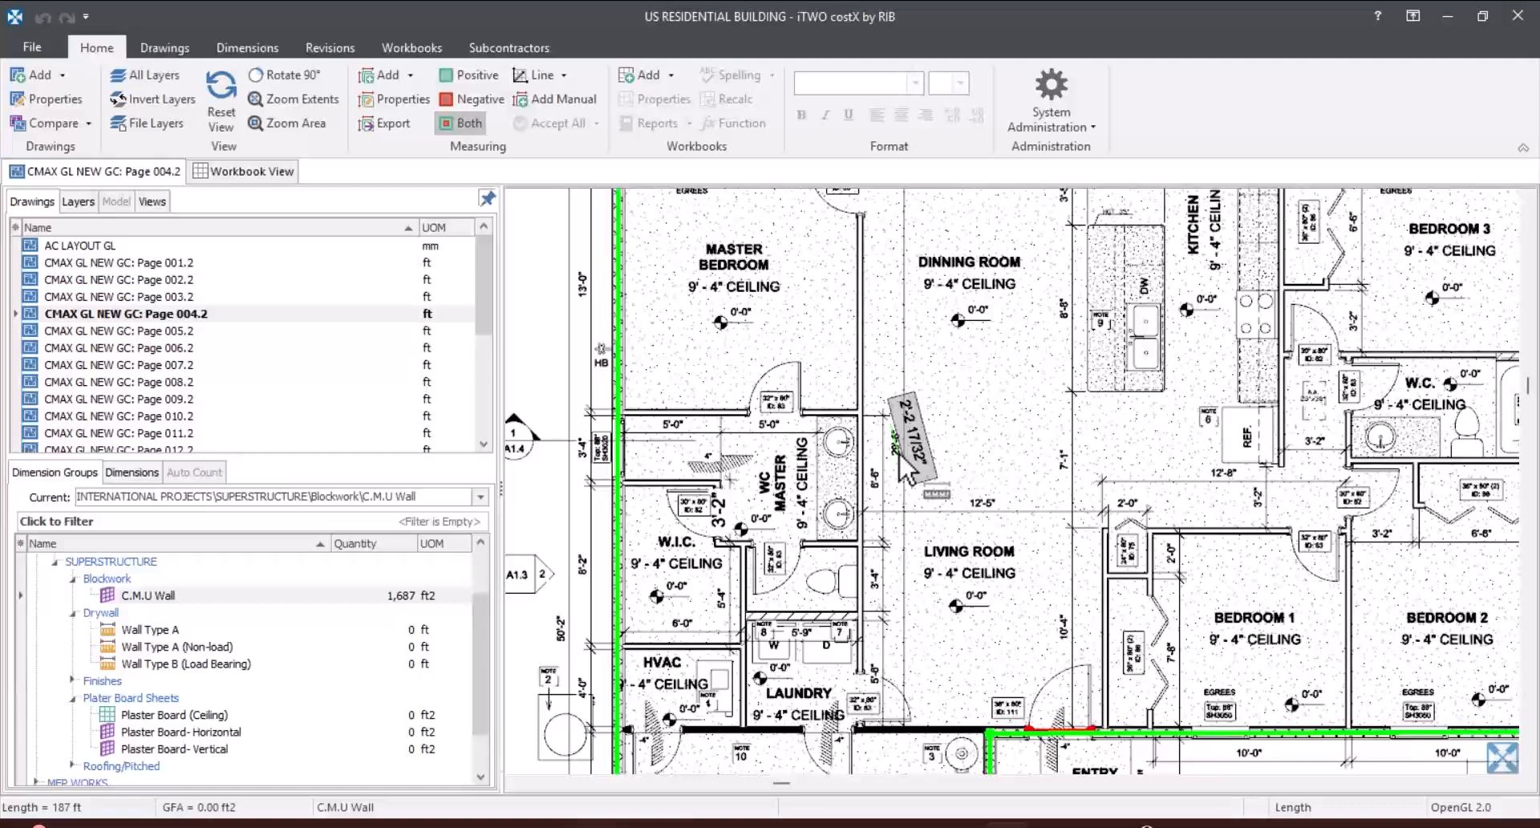
Step: Make the Wall Type A (Non-load) dimension group current and review its custom quantities without changing them
click(185, 647)
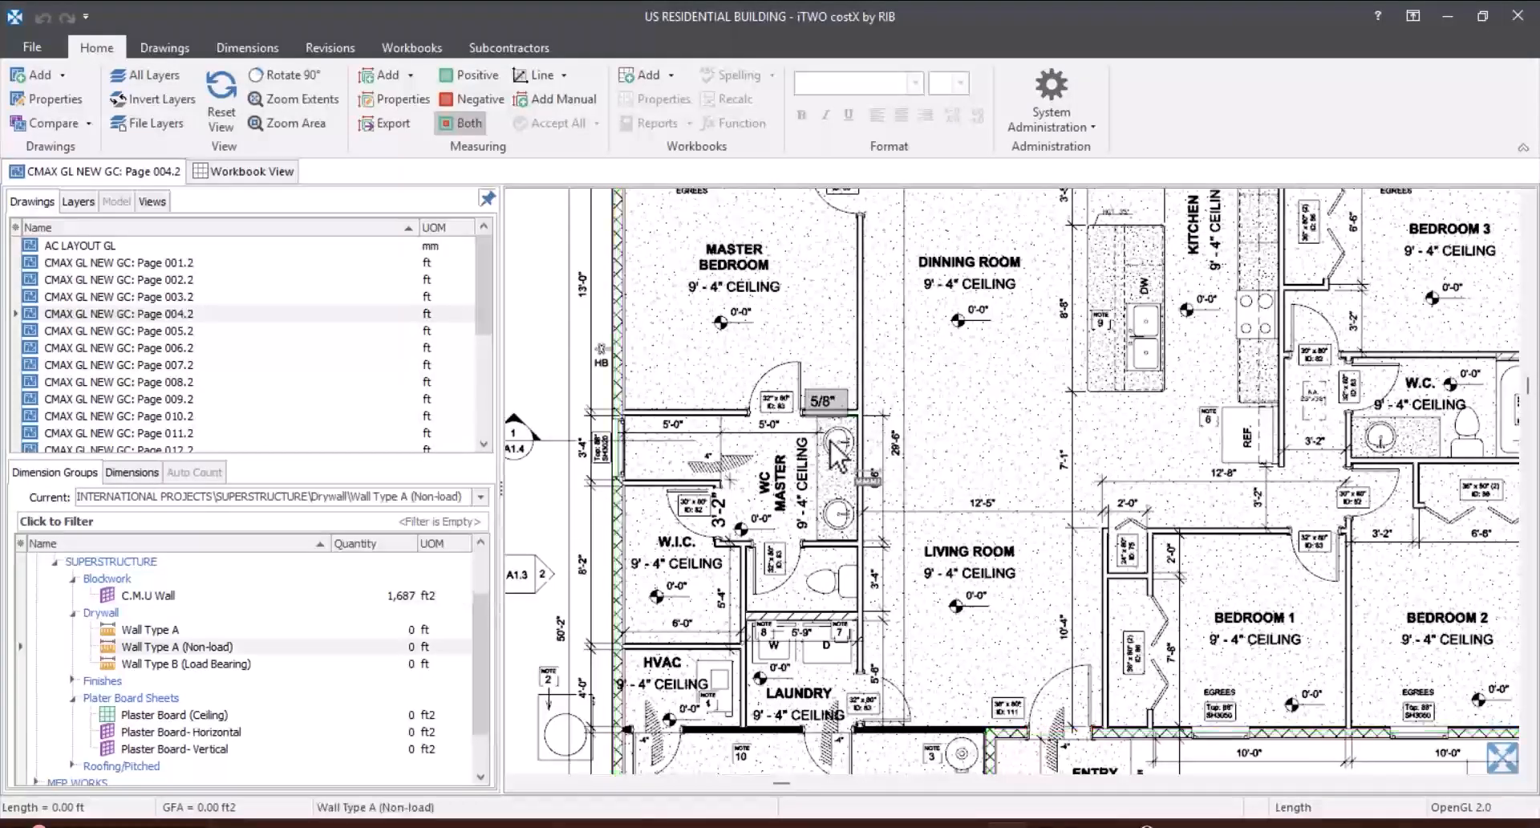
mouse_move(244, 647)
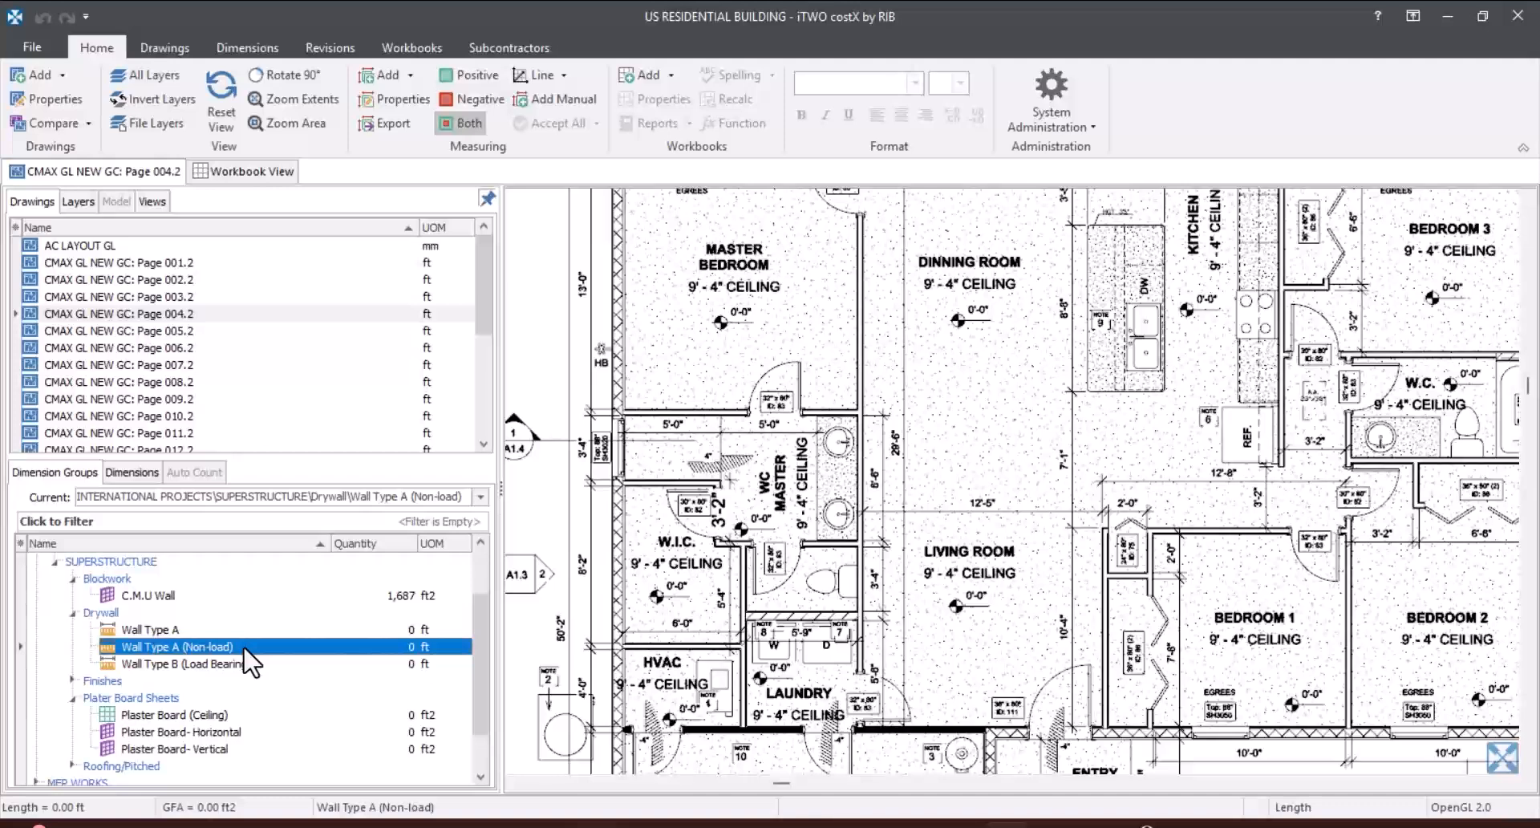
double_click(202, 649)
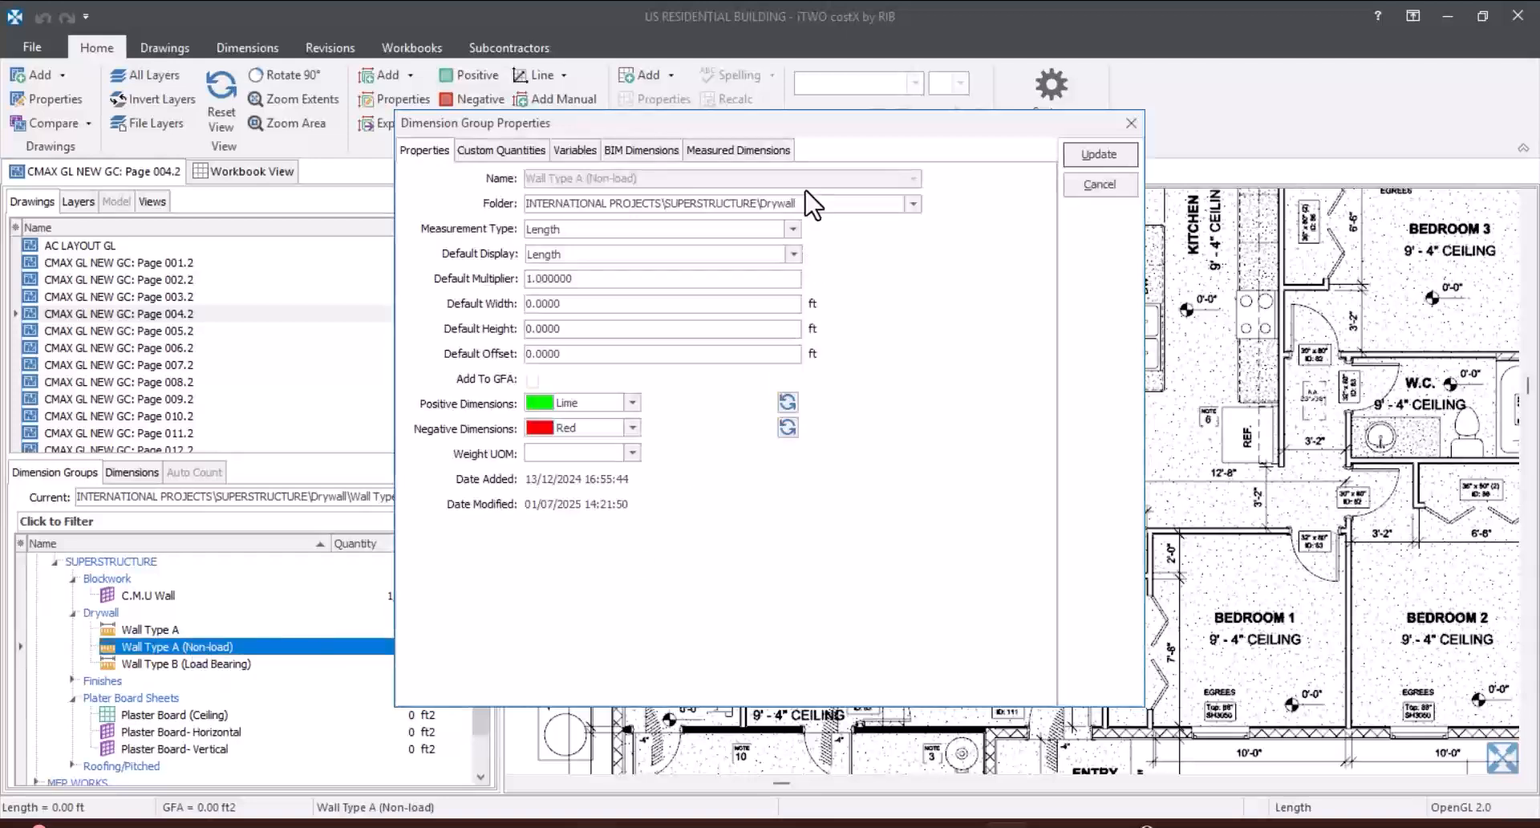
click(542, 157)
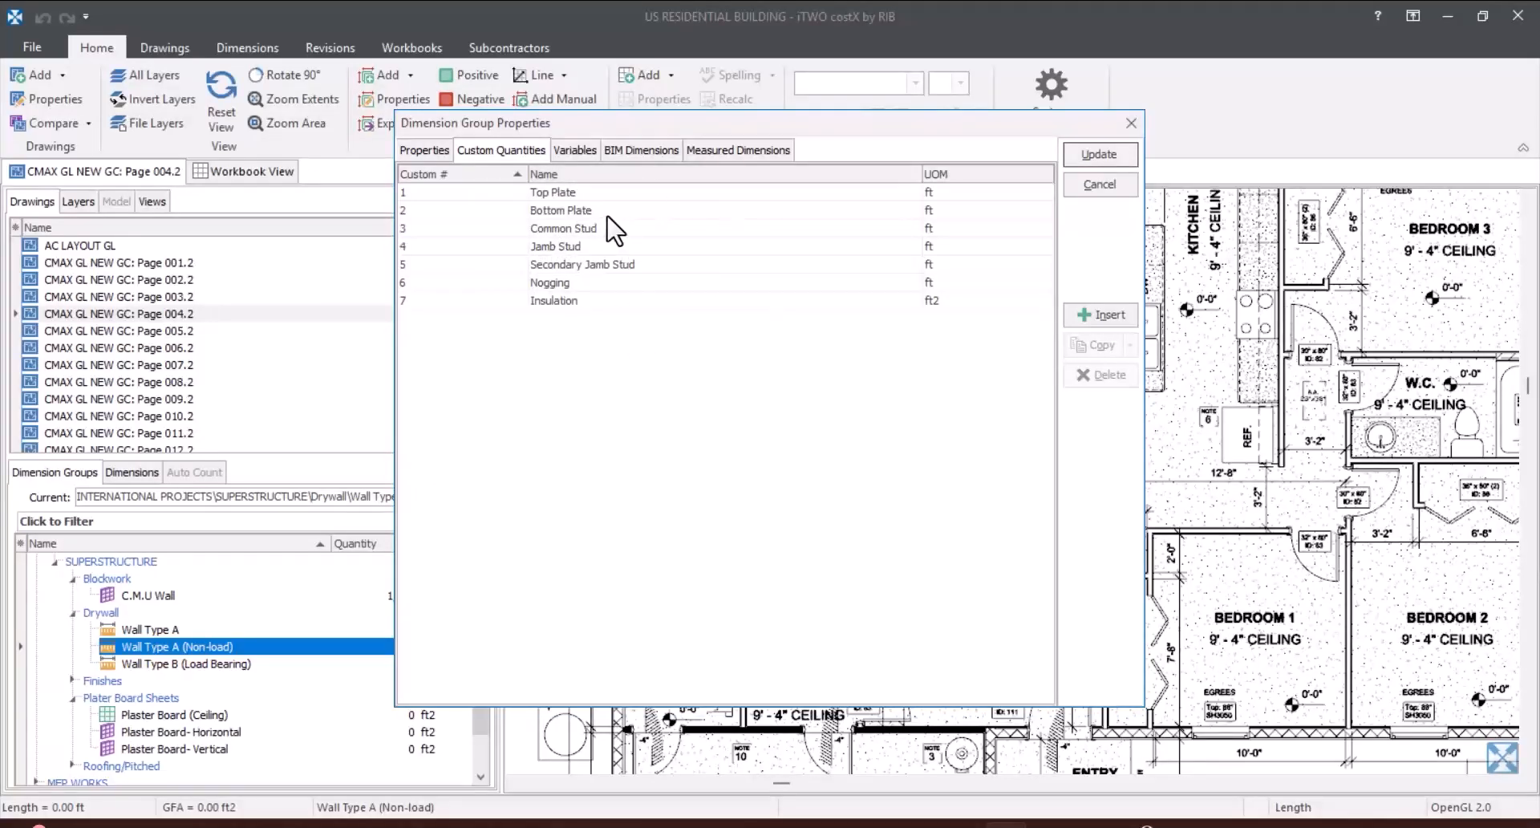
click(1104, 192)
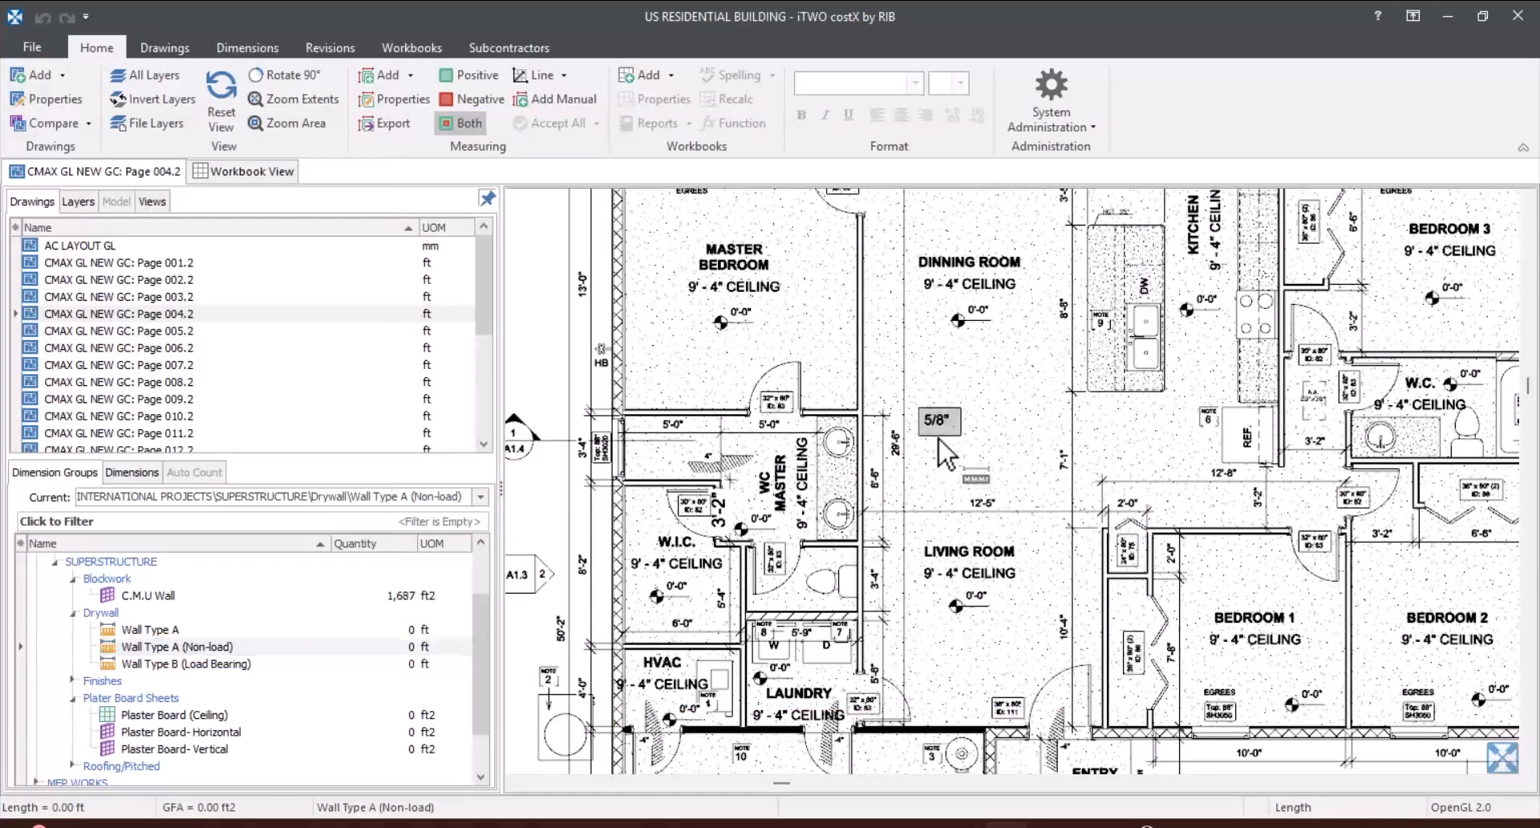
Step: Switch measuring to Point mode with the Wall Type A (Non-load) dimension group selected
mouse_move(265, 654)
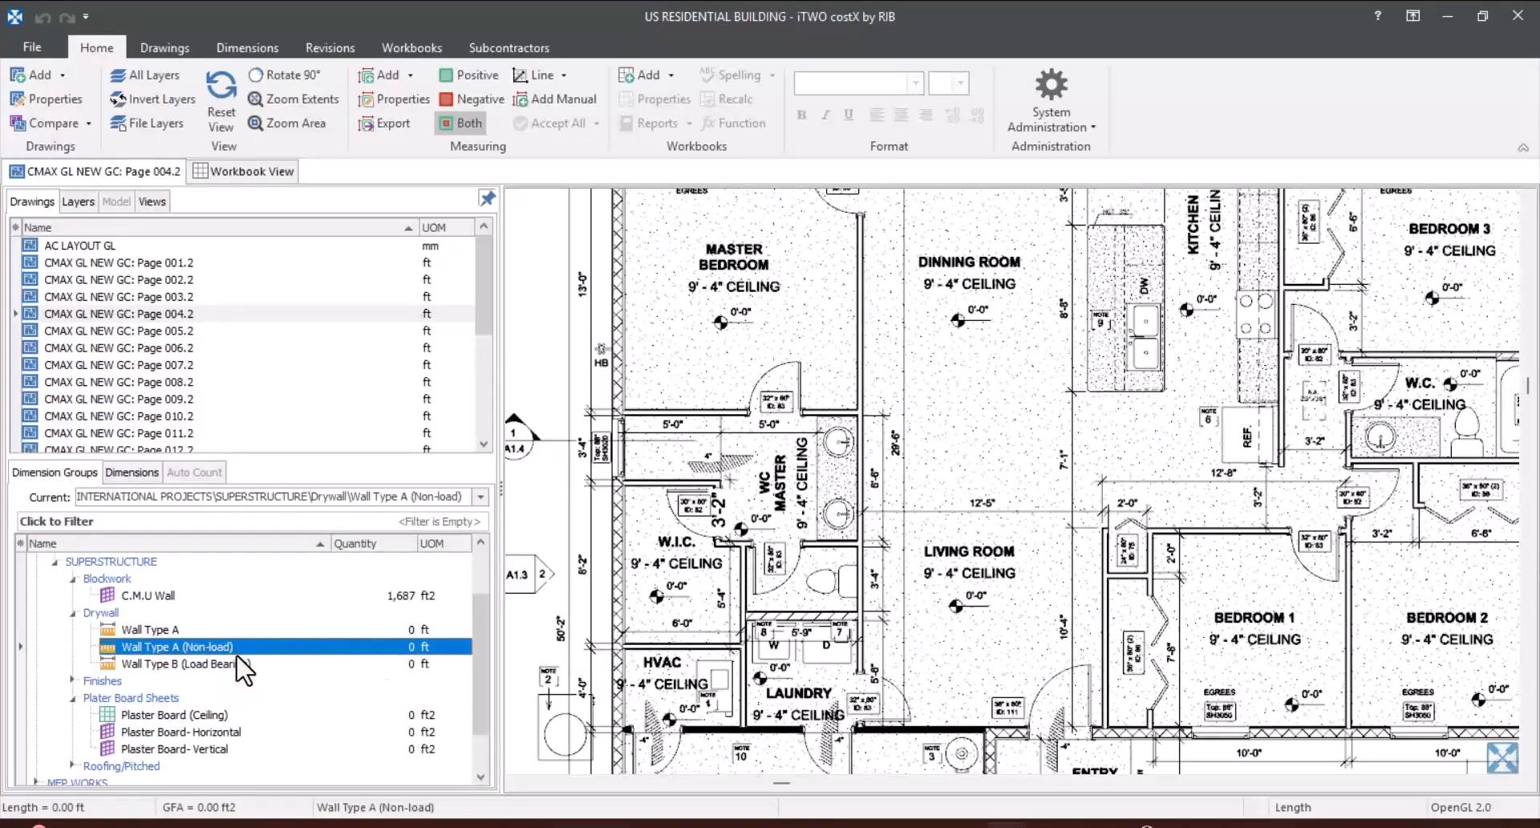
scroll(659, 531, down, 2)
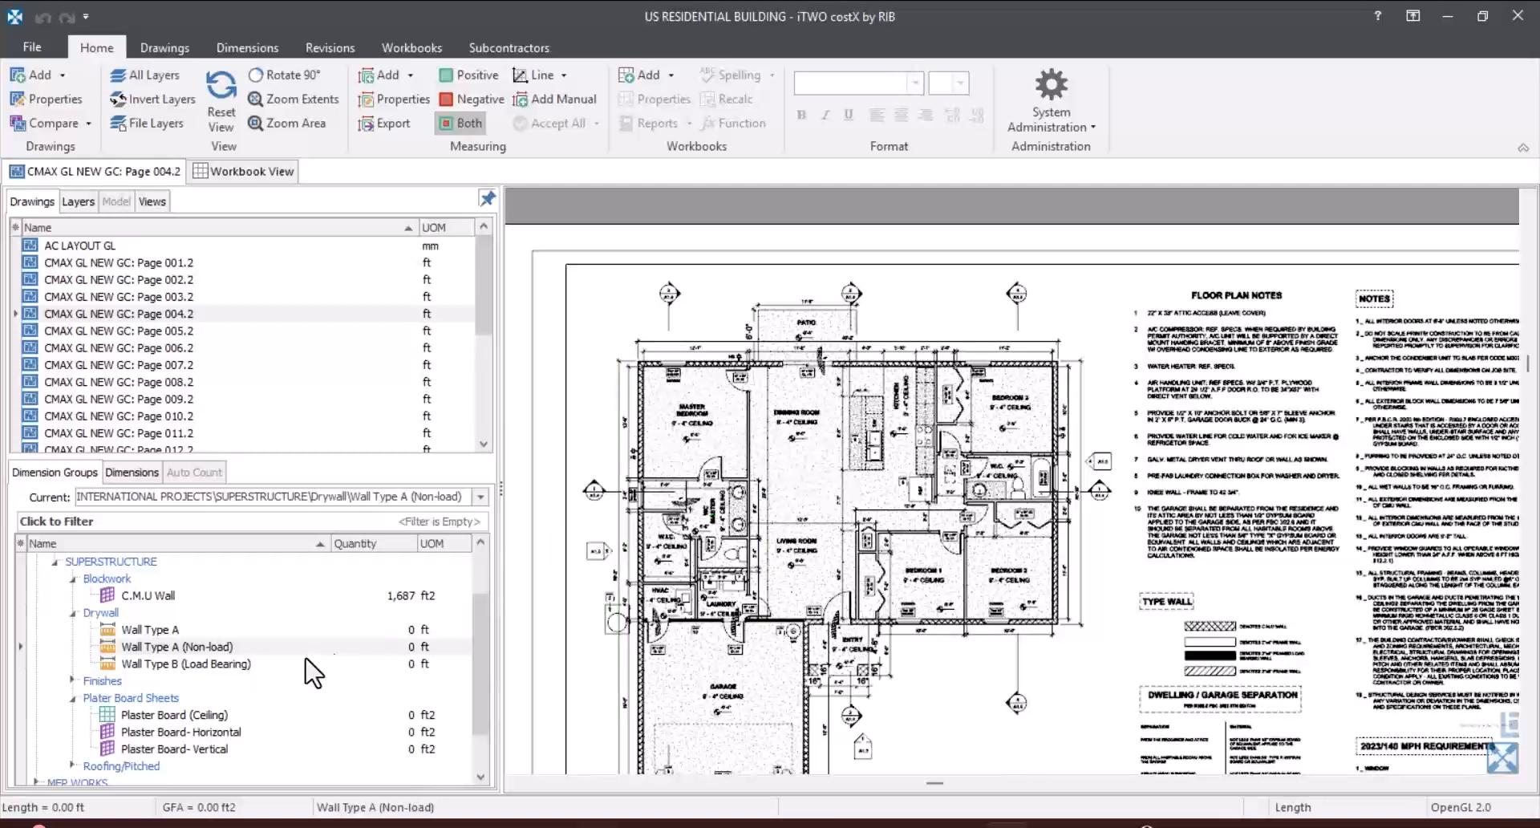
click(249, 650)
click(197, 646)
scroll(874, 419, up, 2)
scroll(874, 418, up, 2)
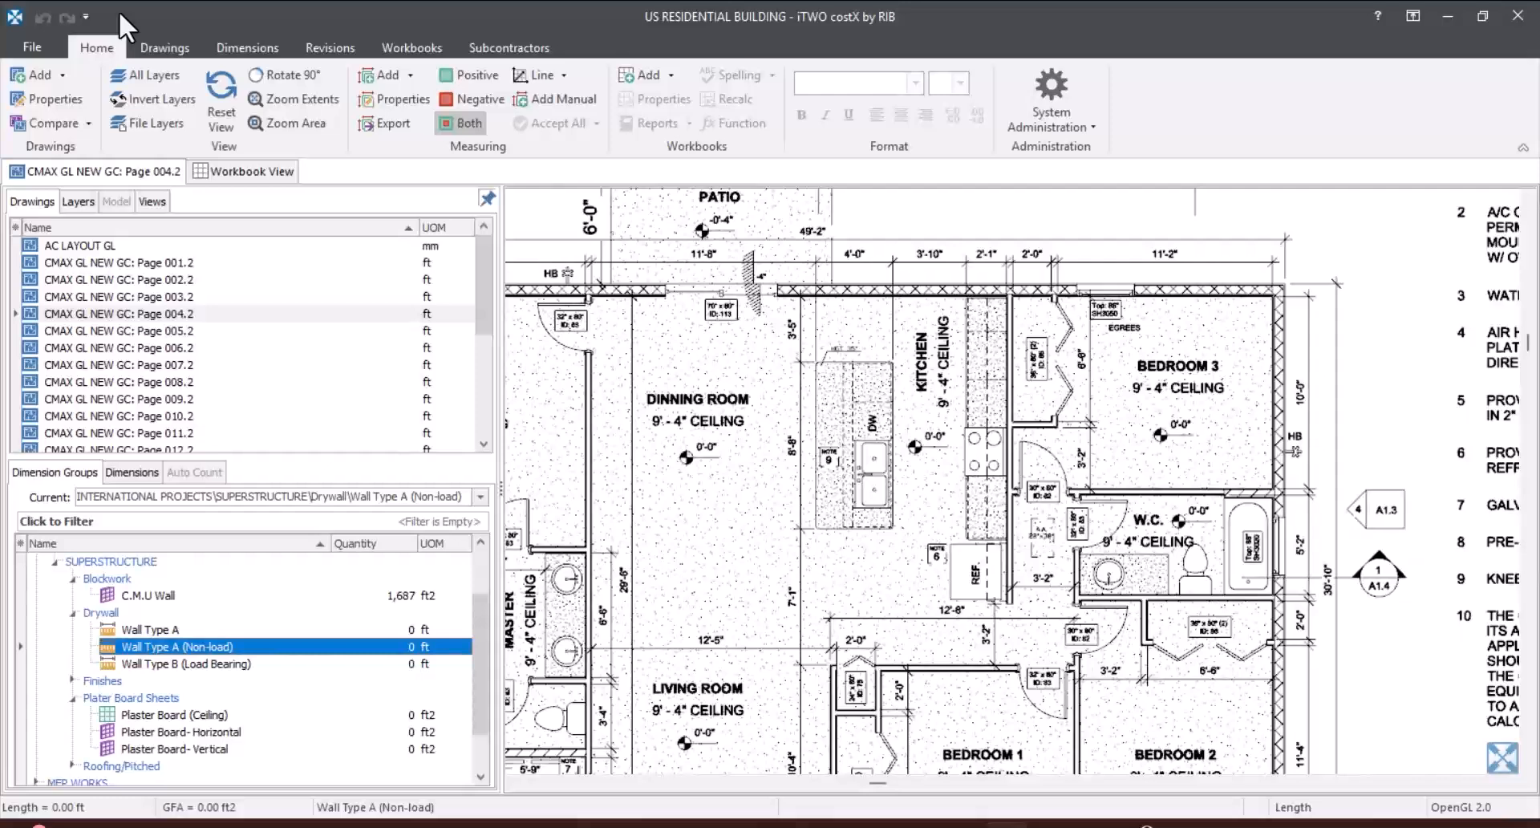
click(241, 48)
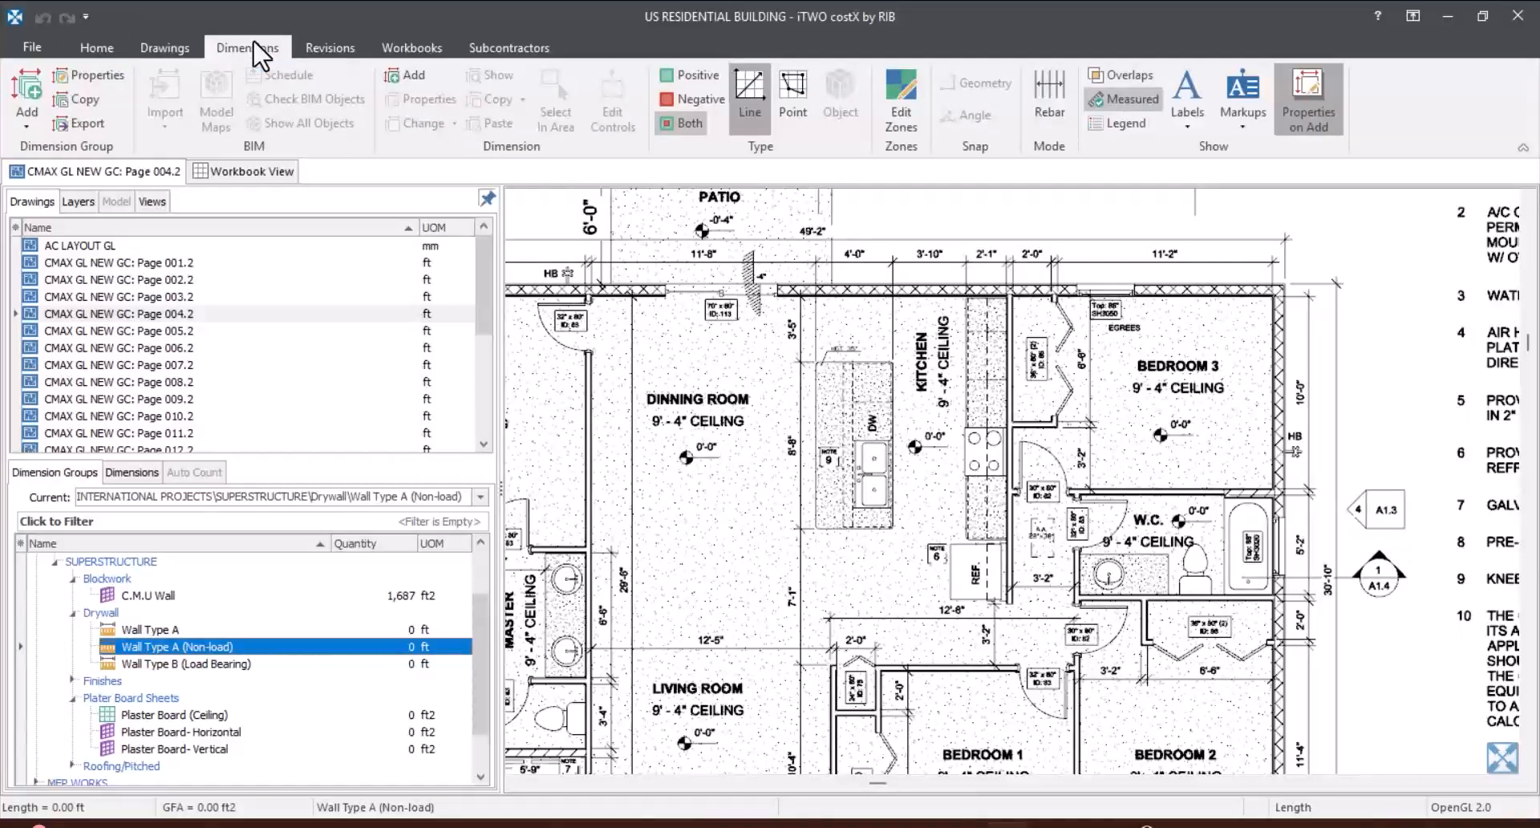
click(793, 85)
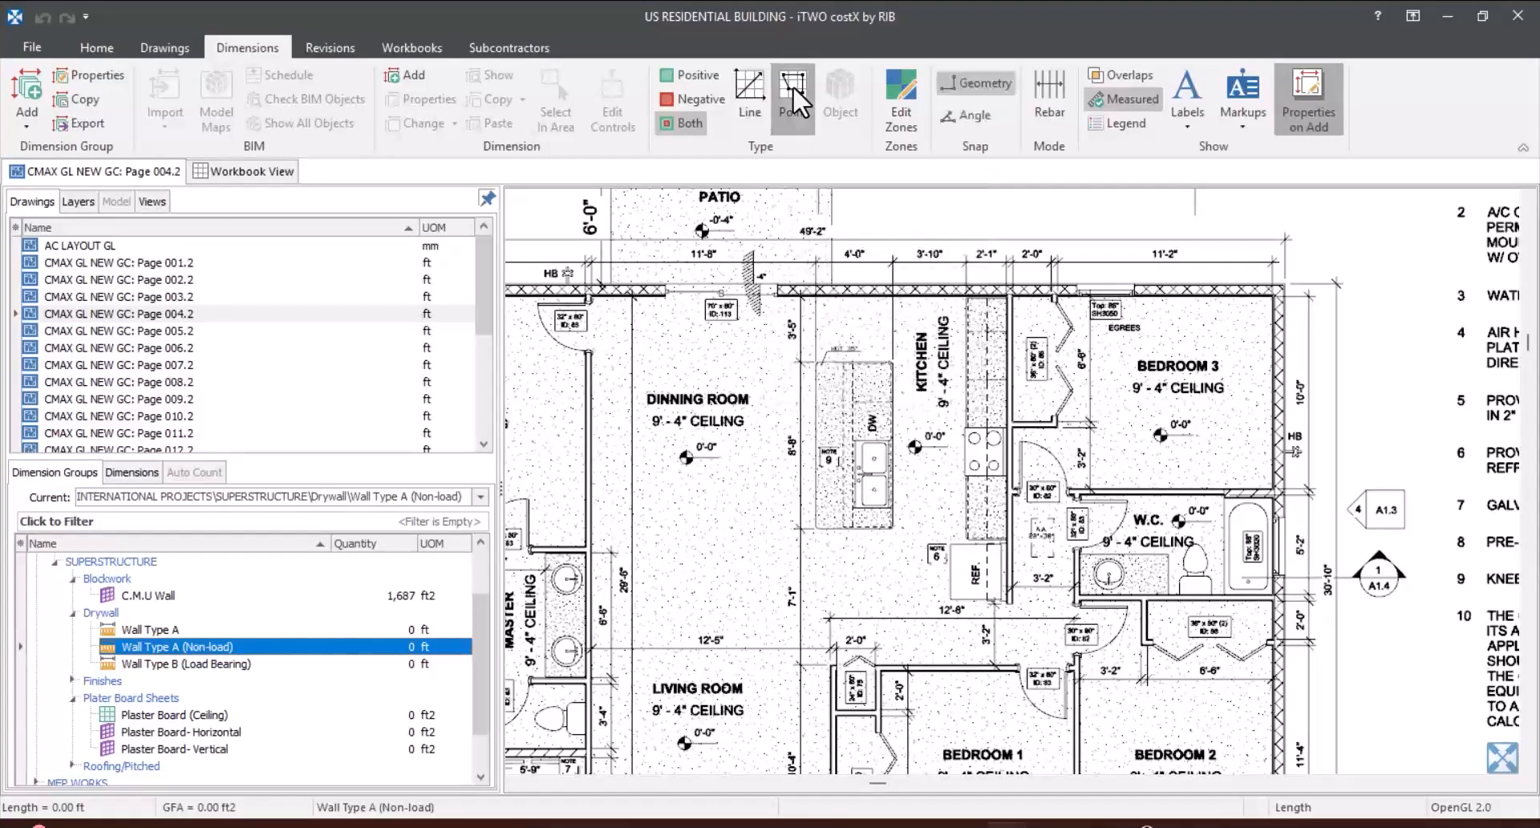
Step: Measure the wall between the kitchen and Bedroom 3's closet, about 16'-2" from the exterior wall to its free end beside the refrigerator
scroll(1013, 317, up, 3)
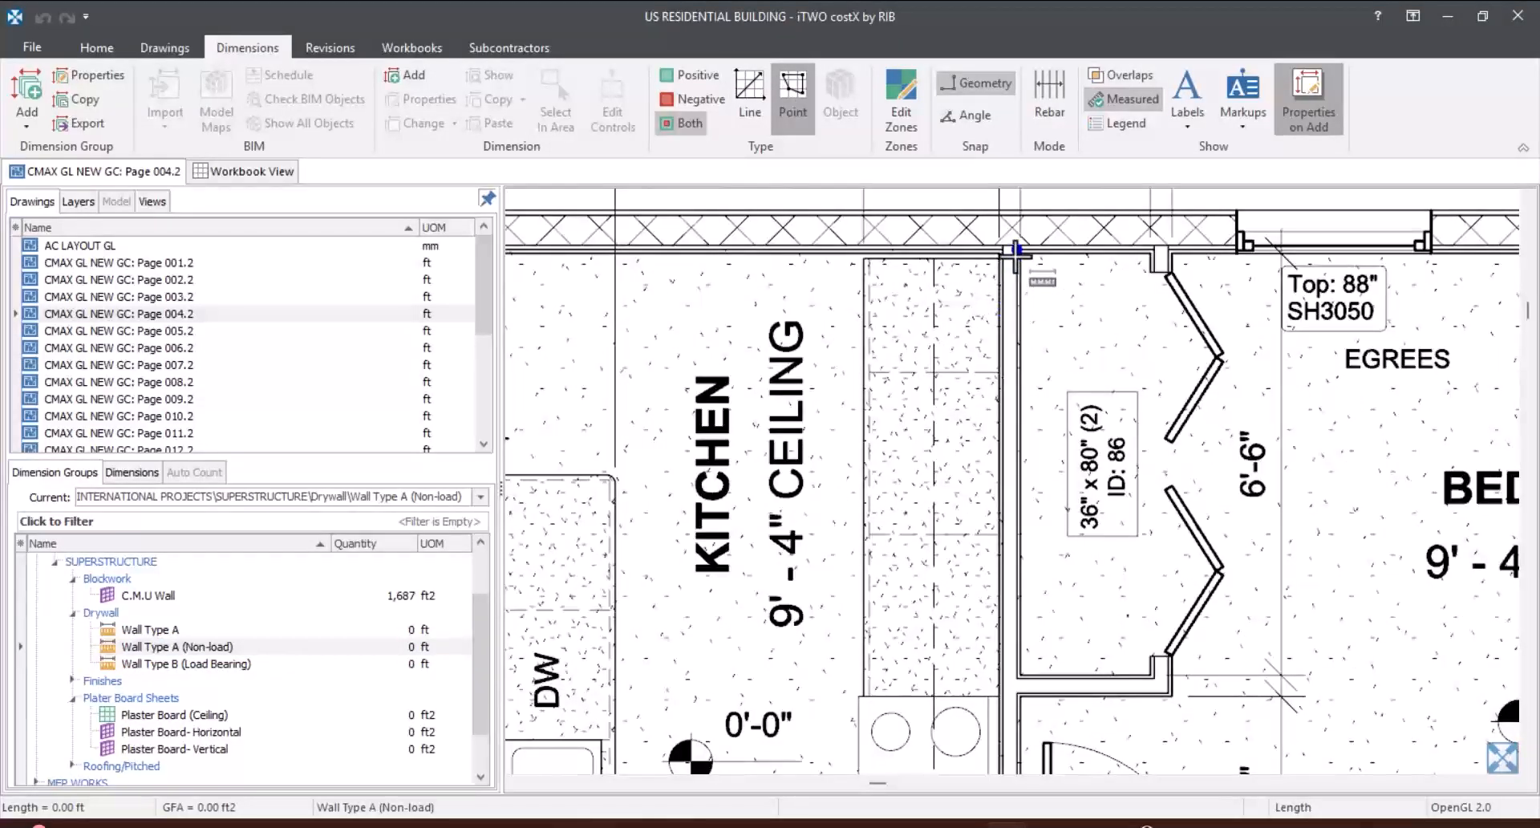
scroll(1003, 247, up, 2)
click(996, 239)
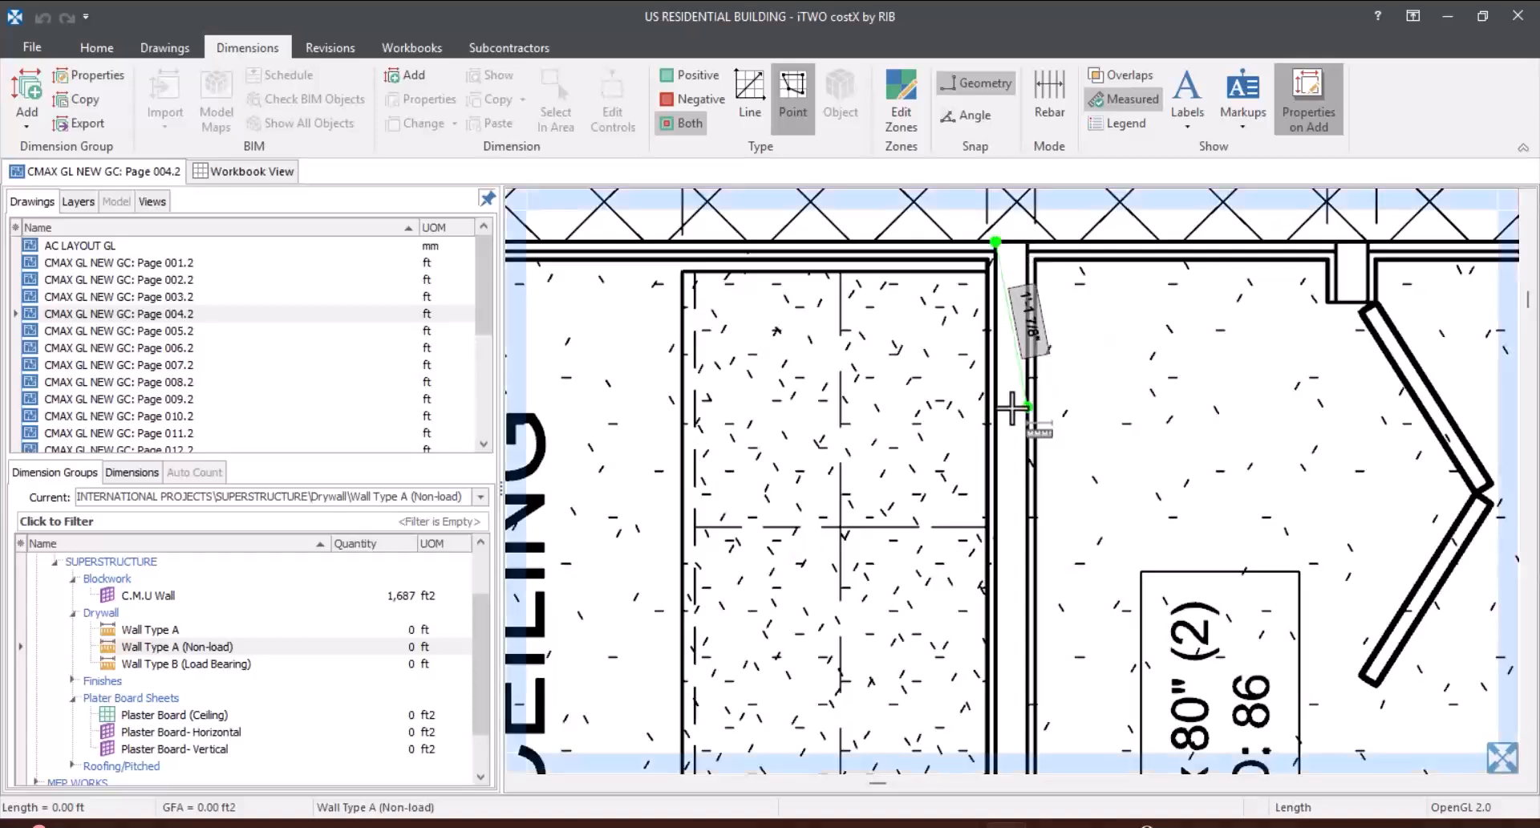
scroll(1015, 264, down, 2)
scroll(1018, 302, down, 3)
scroll(1023, 596, up, 3)
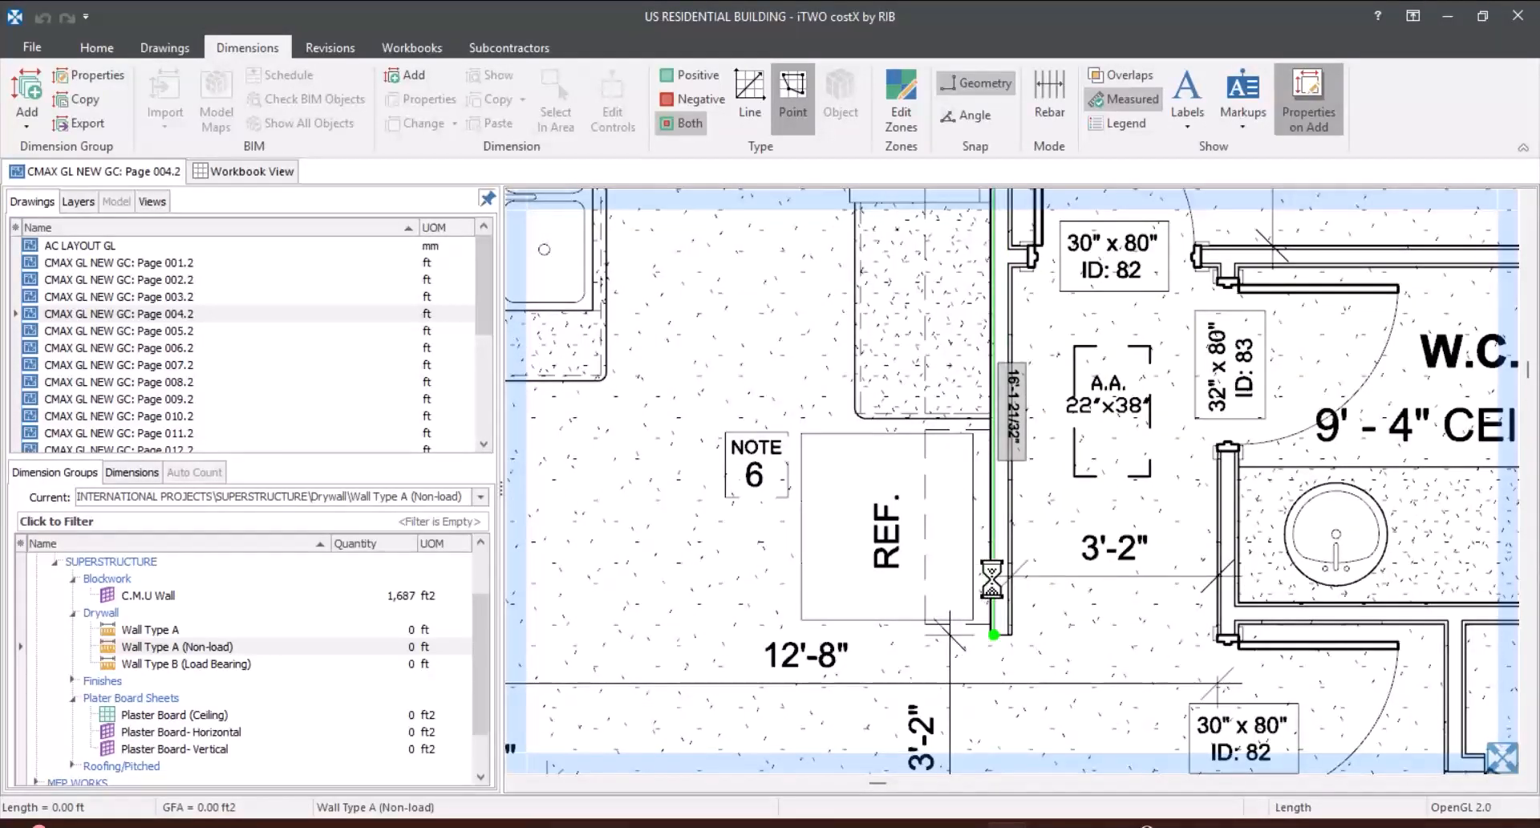
double_click(1009, 597)
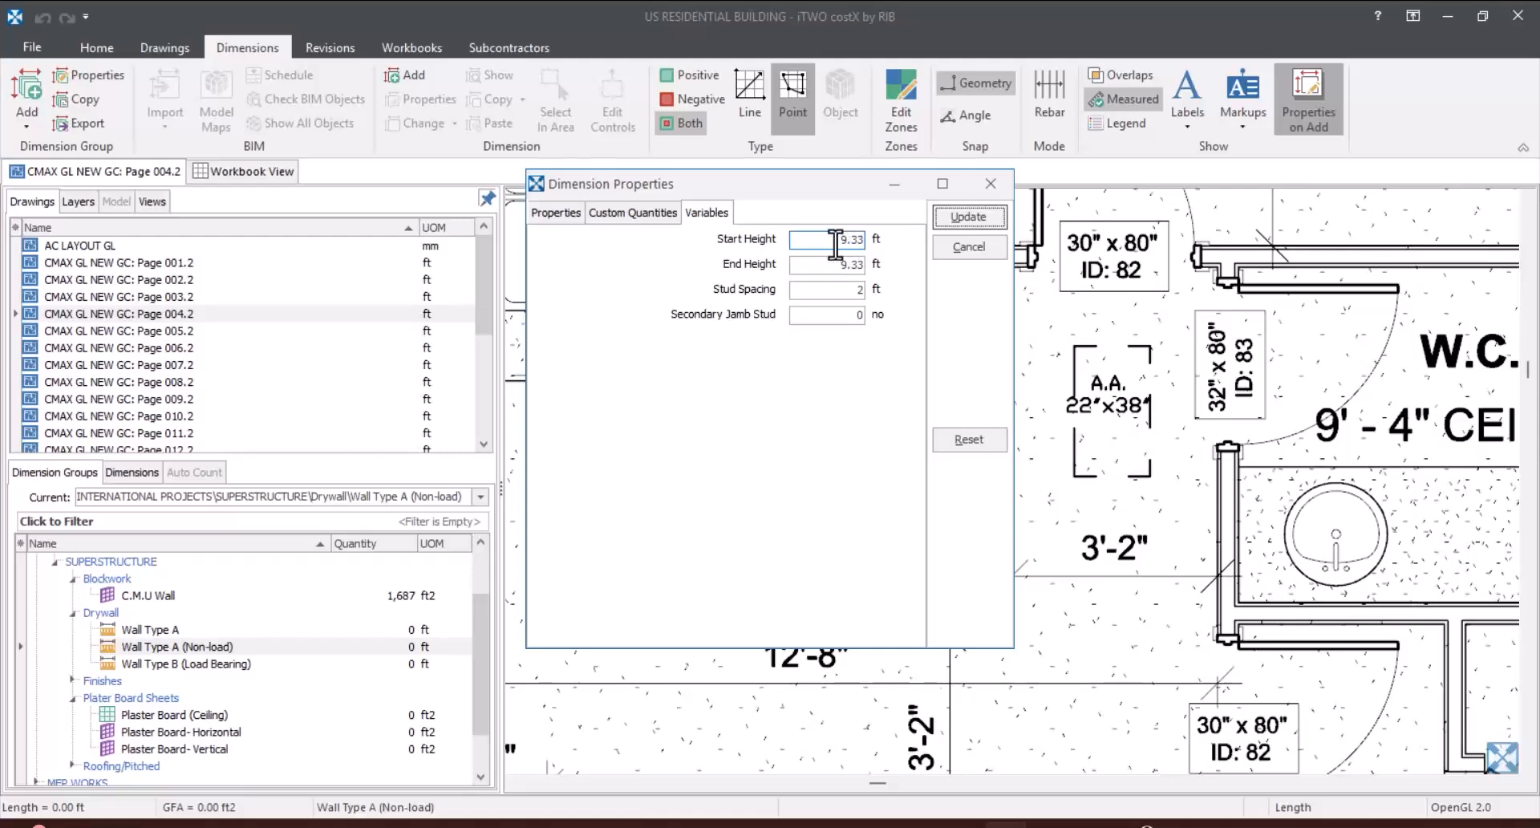
Step: Set the kitchen wall's start and end heights to 10 ft and its secondary jamb studs to 2, and add the dimension
drag(858, 241, 772, 252)
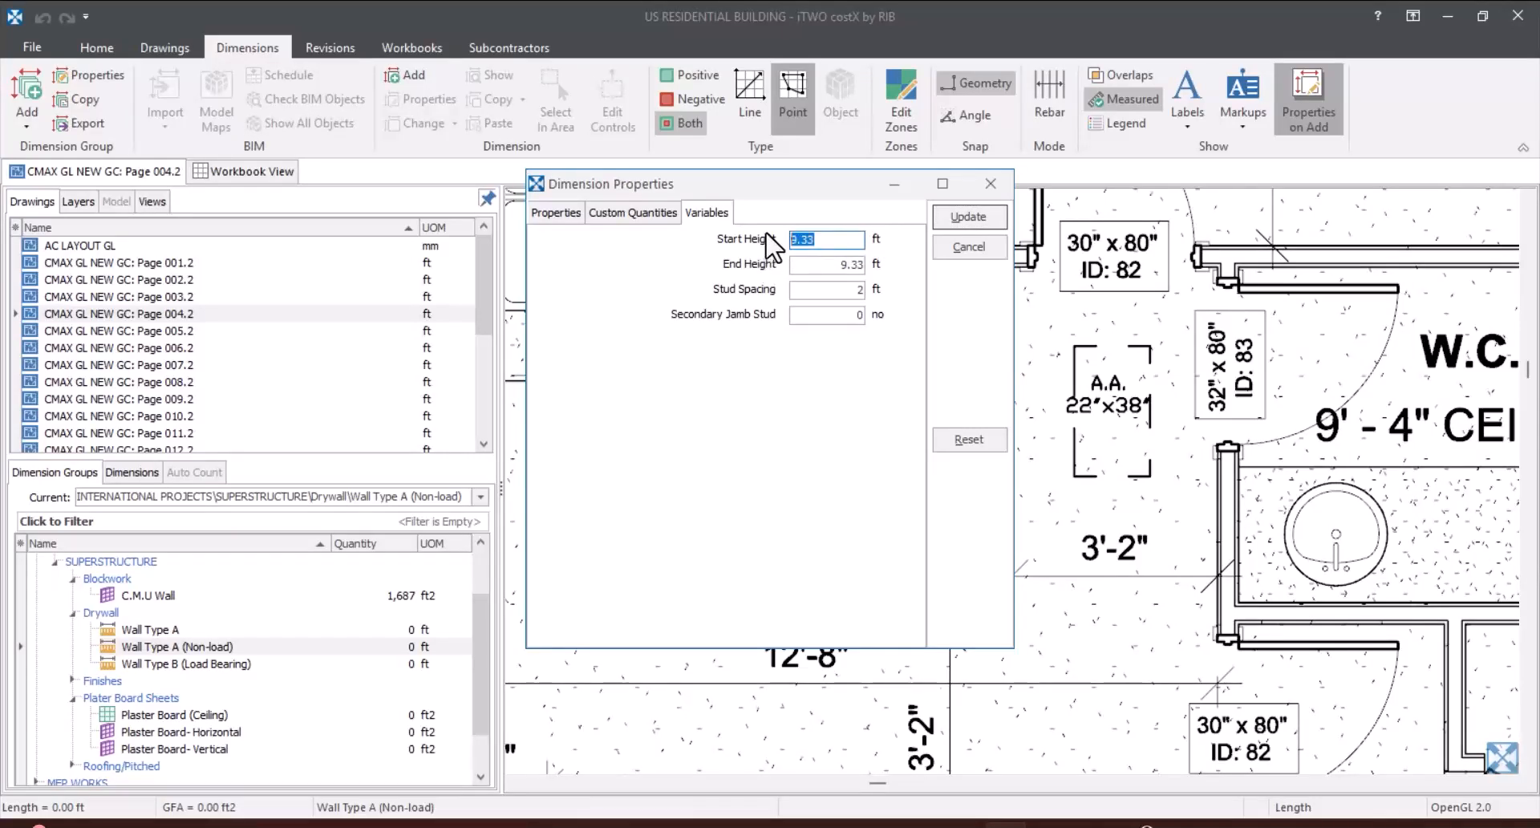
text(10)
key(Tab)
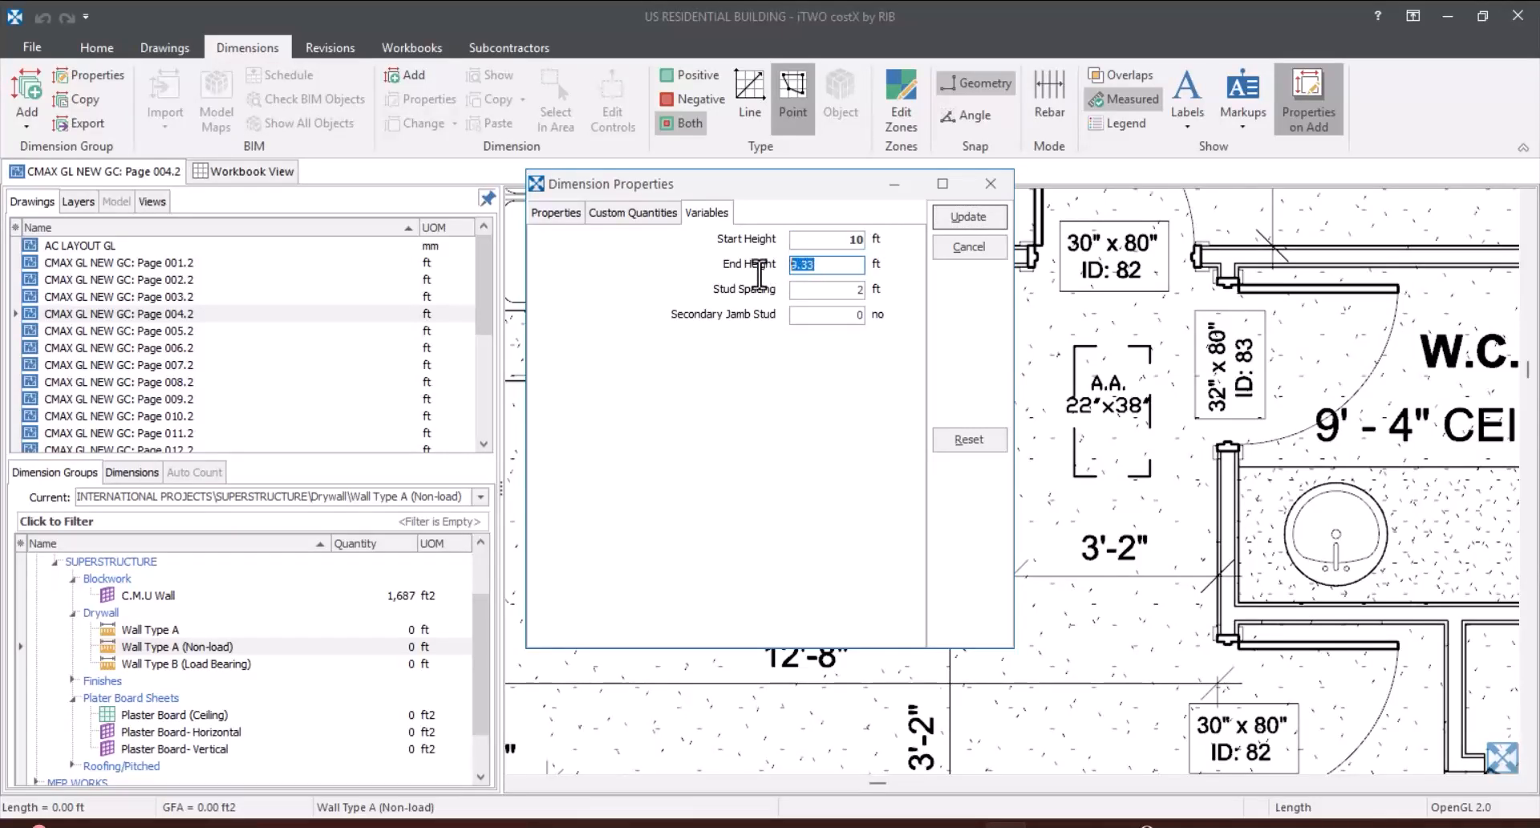
text(10)
click(840, 293)
mouse_move(843, 185)
mouse_down()
mouse_move(850, 297)
mouse_move(490, 262)
mouse_up()
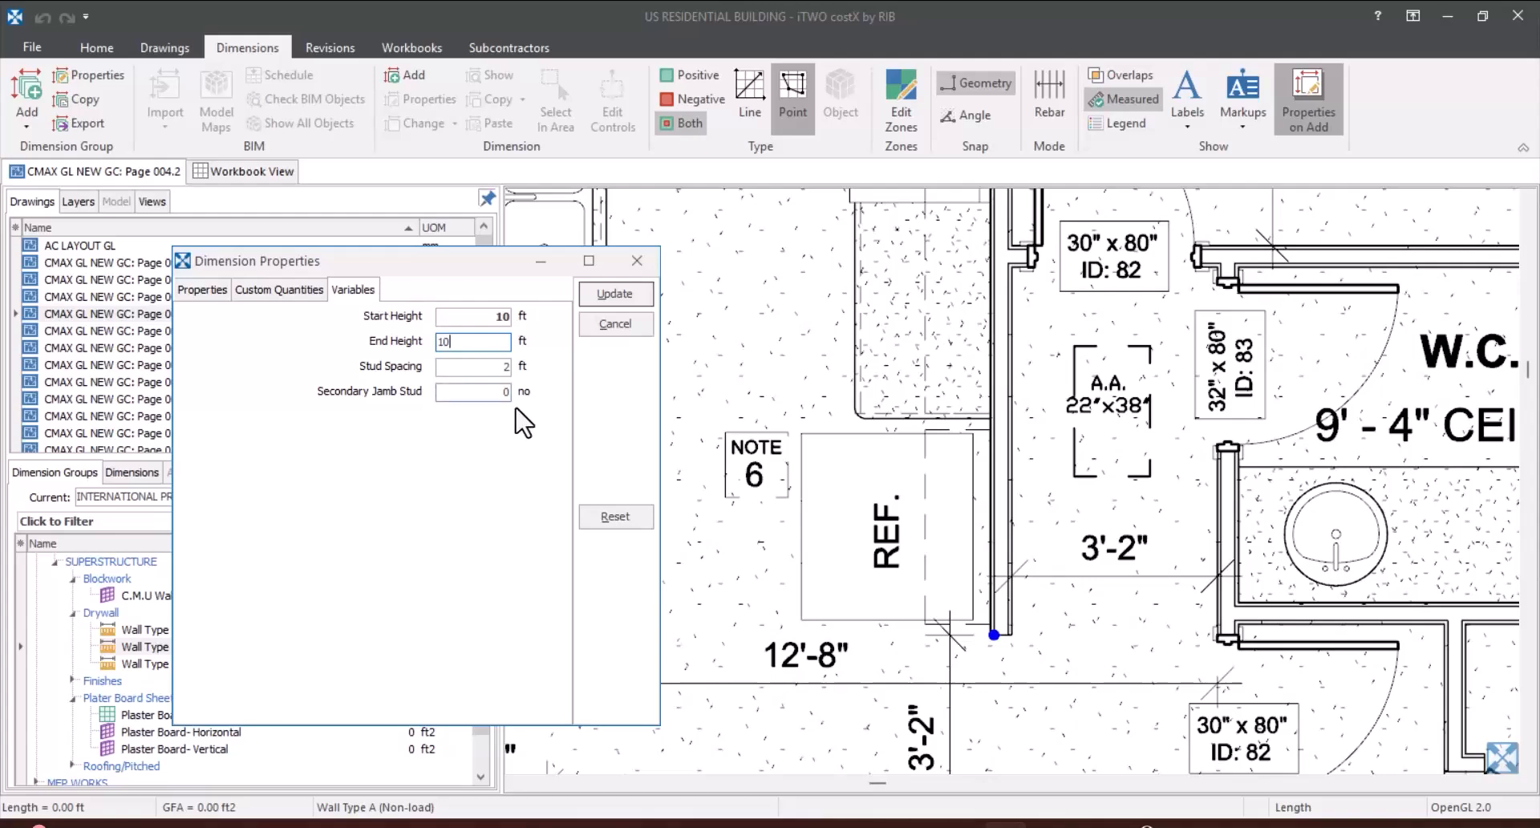
click(494, 392)
text(2)
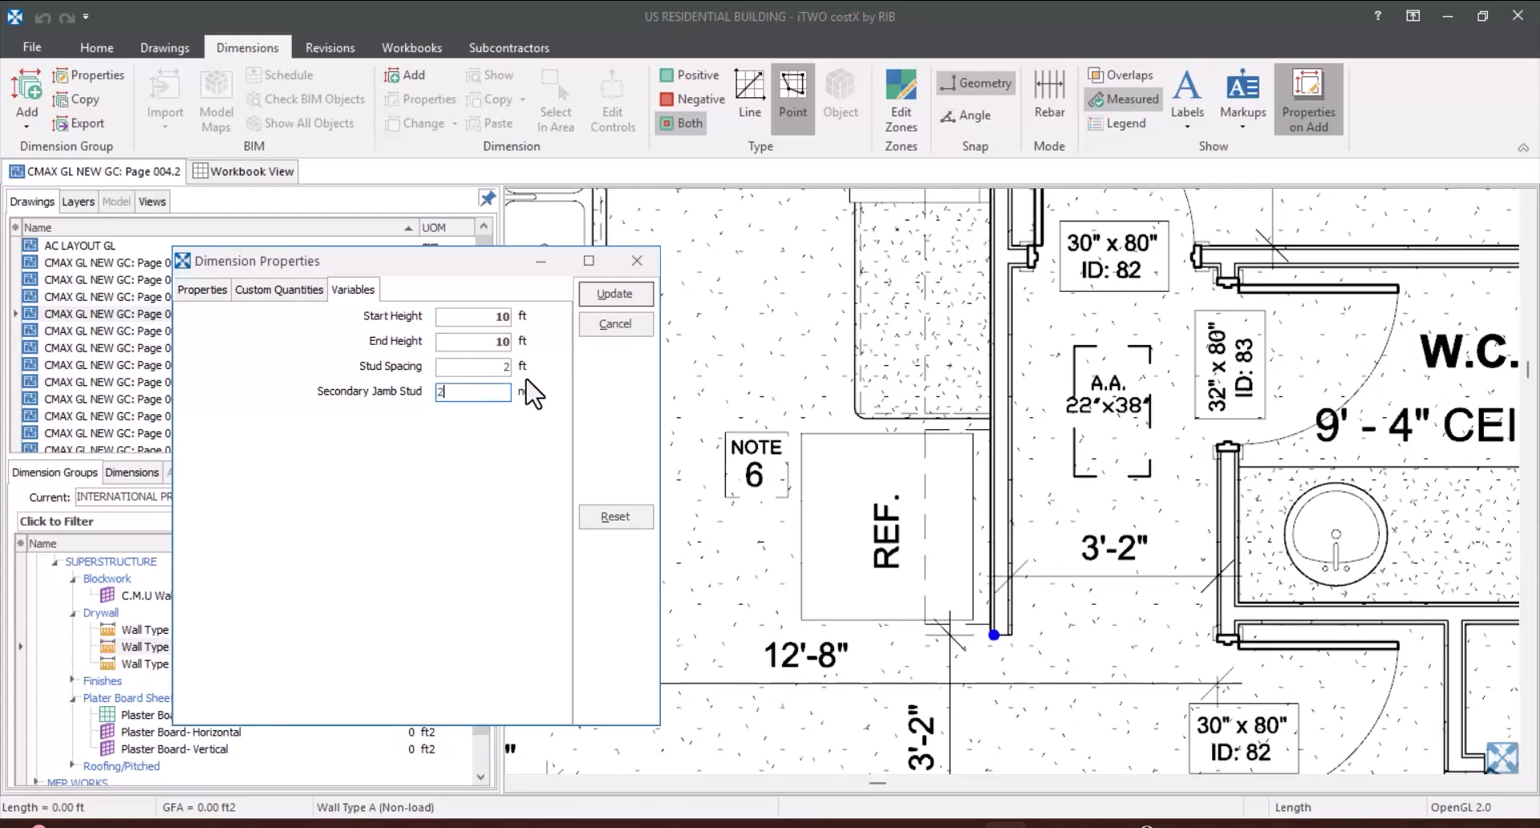
click(615, 294)
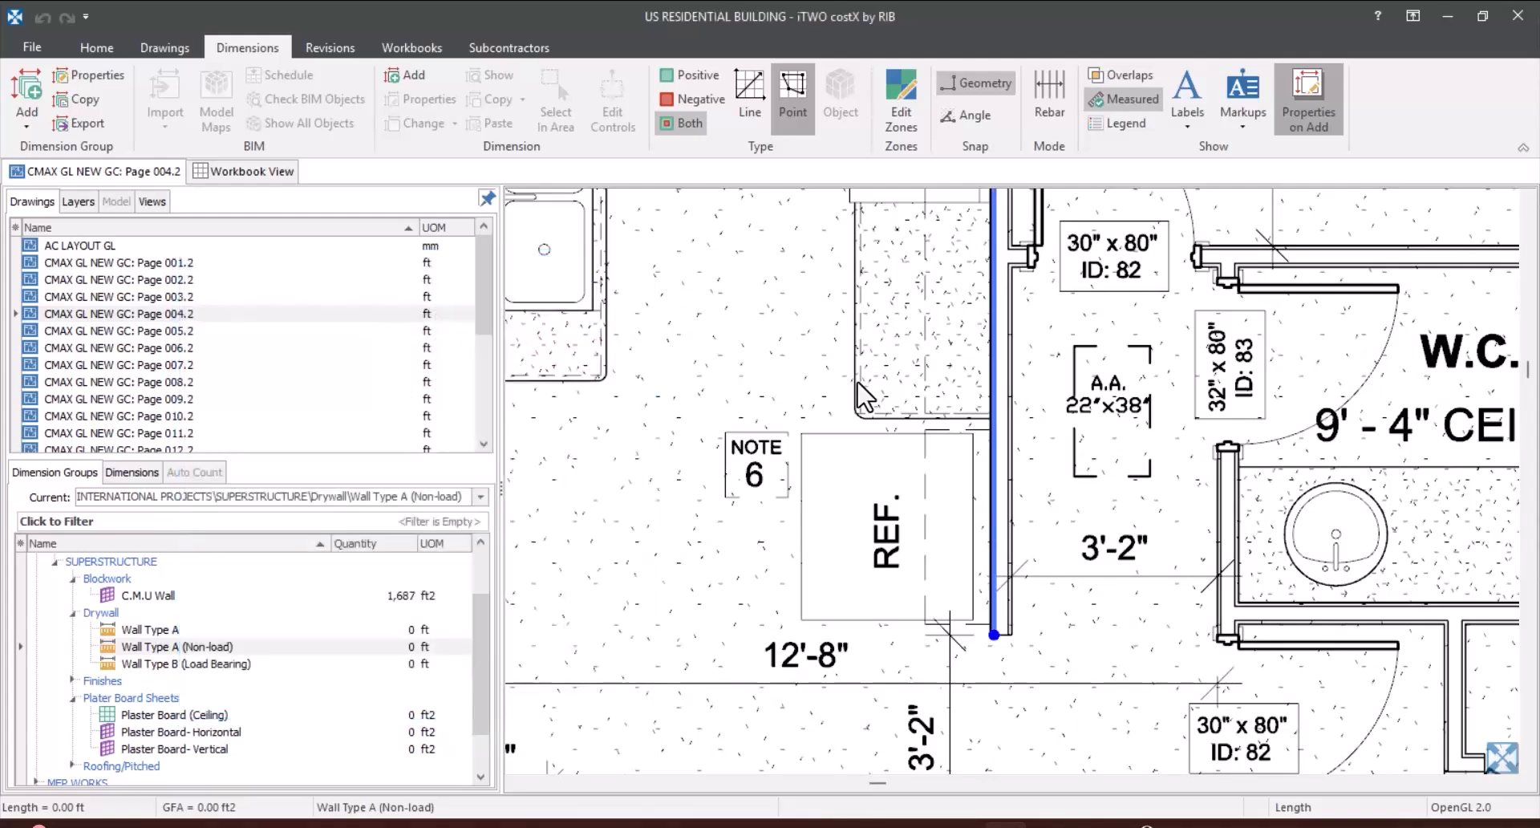
Step: Inspect the calculated plate, stud and wall area quantities of the measured kitchen wall
scroll(854, 407, down, 3)
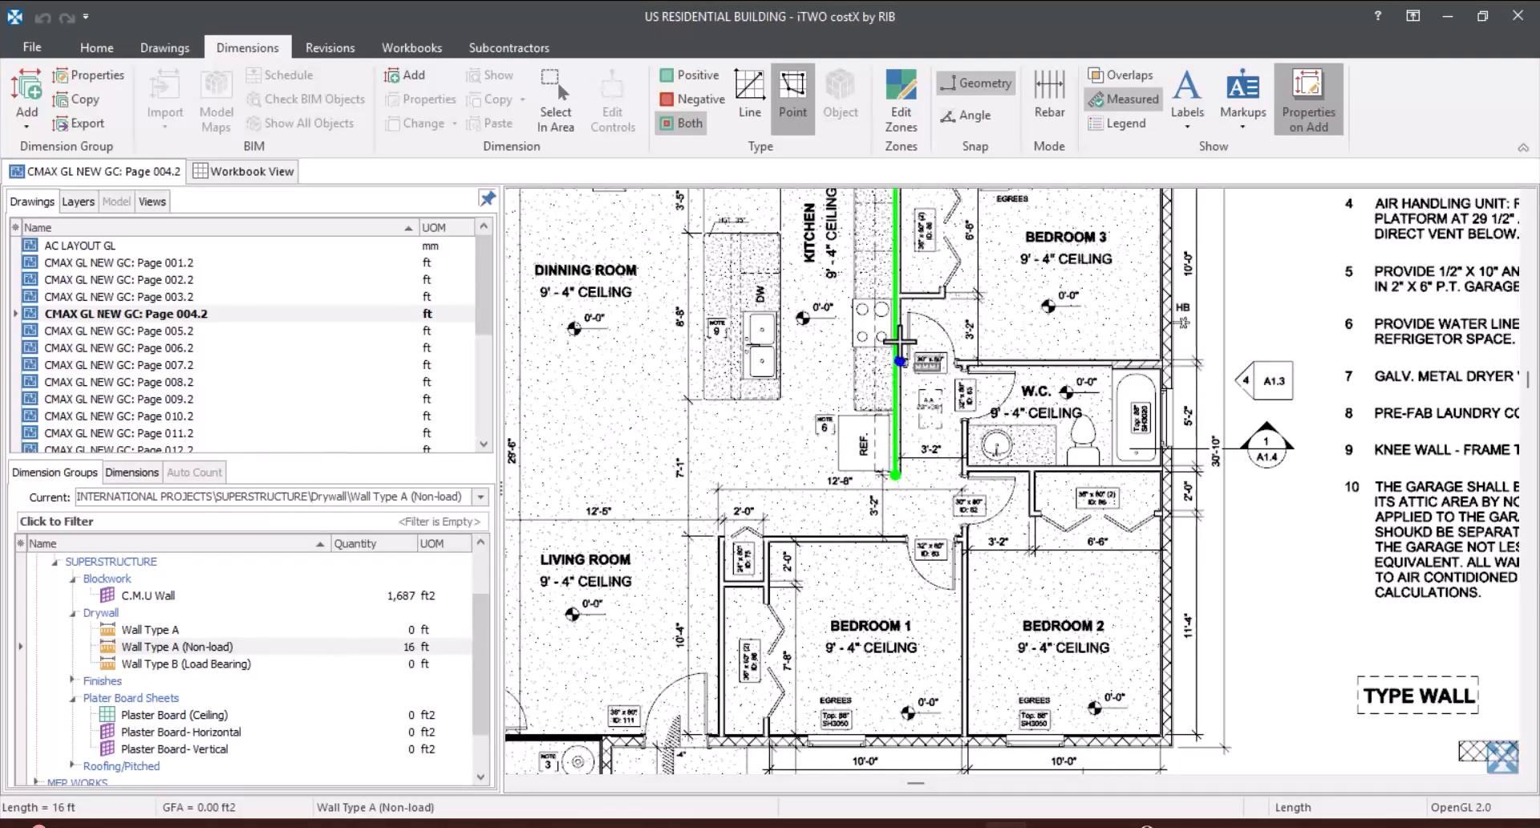
click(898, 376)
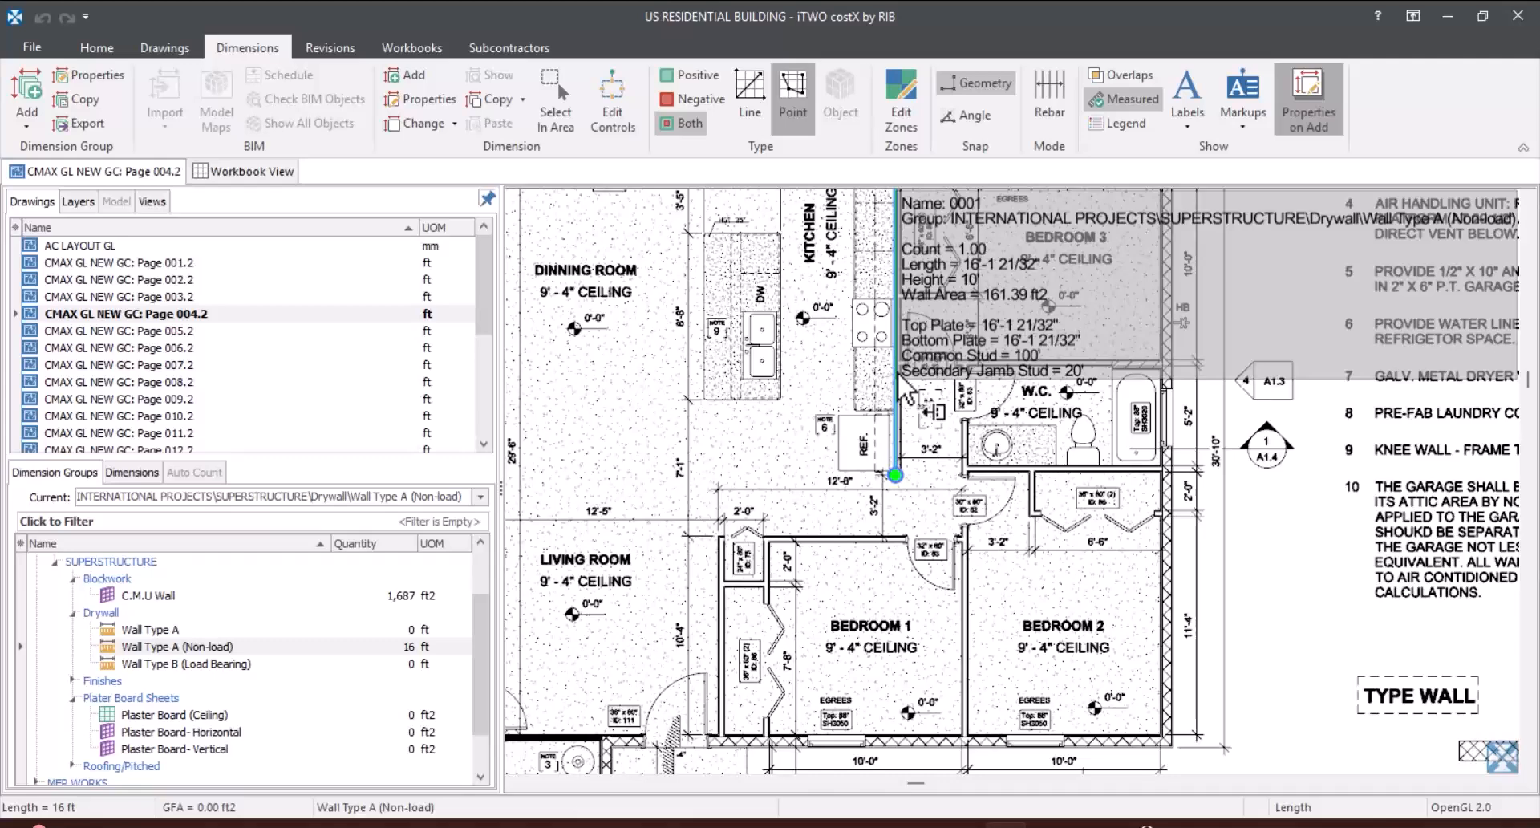
key(Escape)
scroll(903, 389, down, 5)
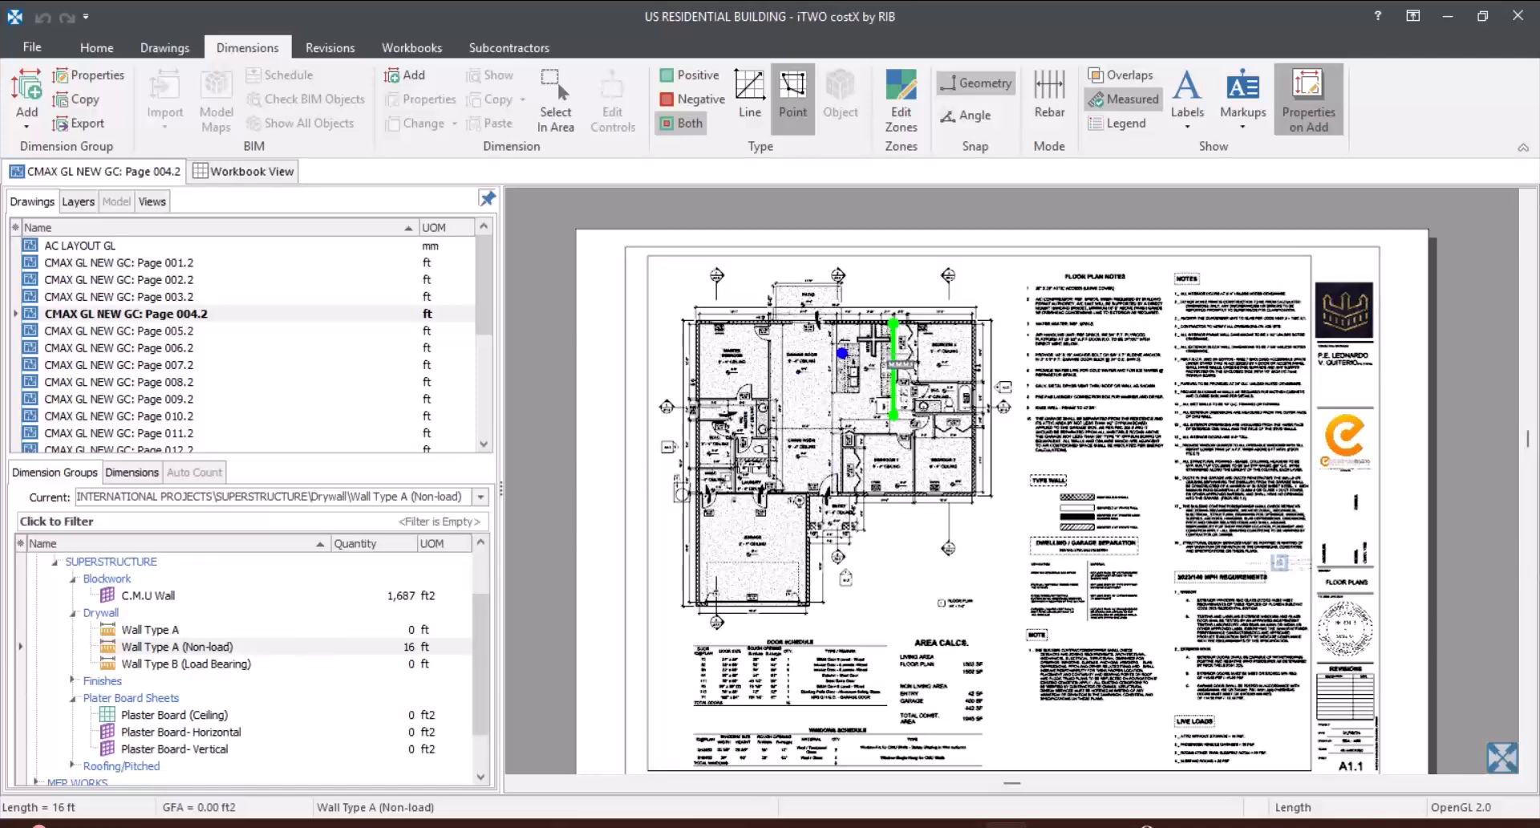
scroll(882, 361, up, 3)
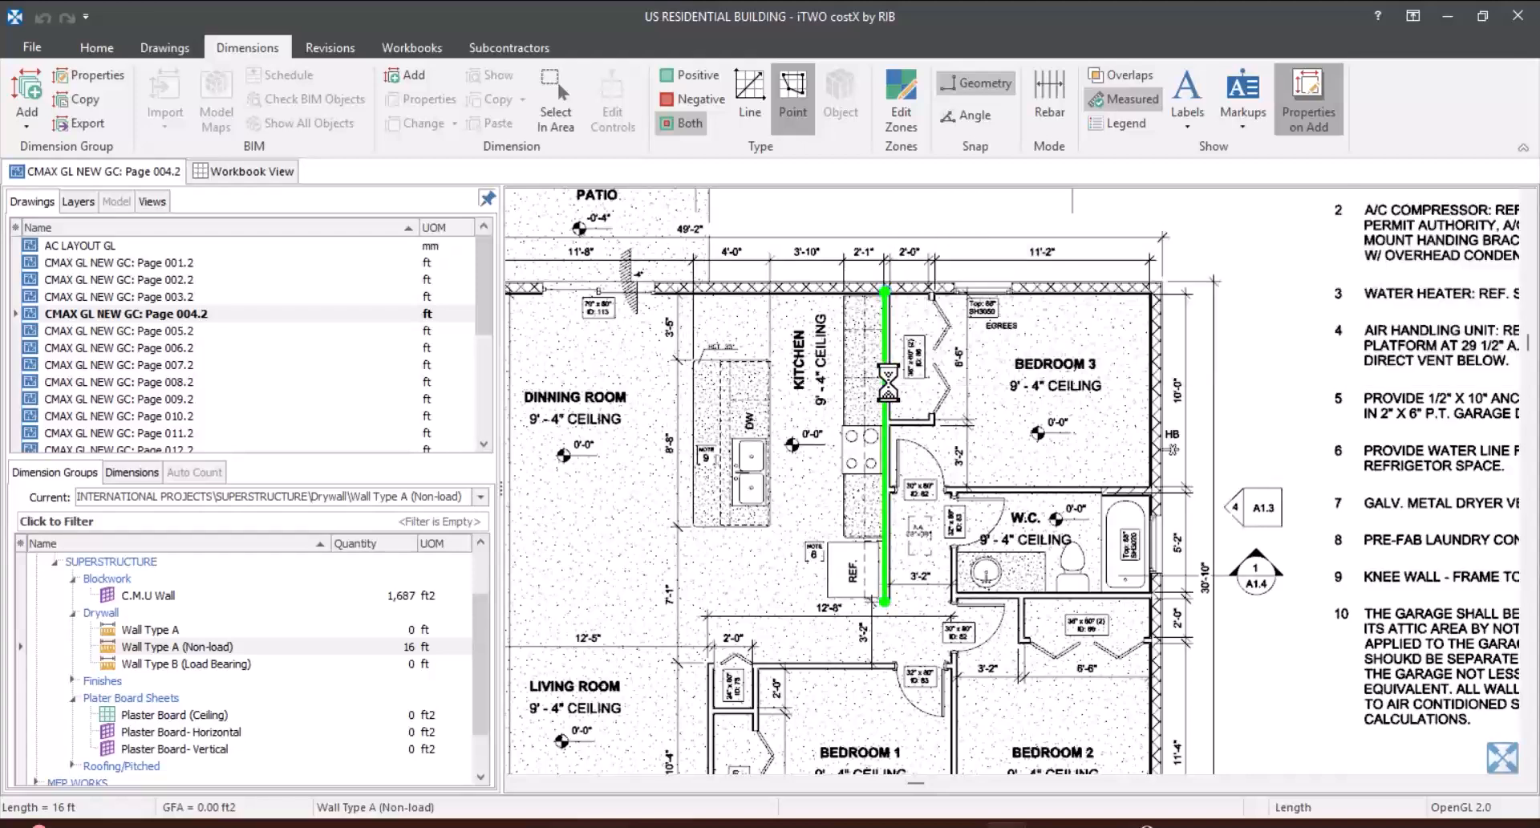
click(883, 381)
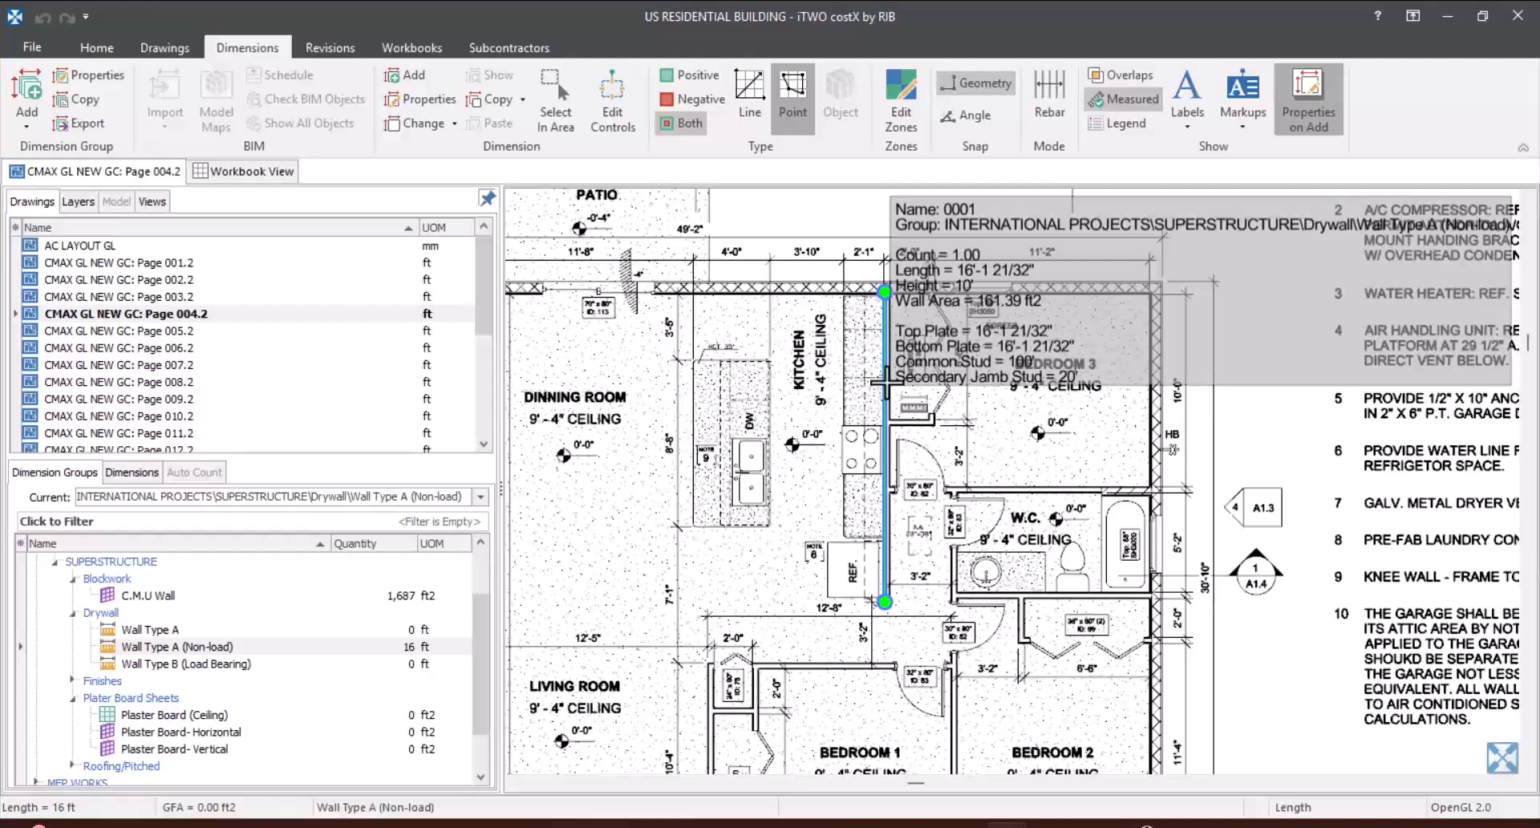
key(Escape)
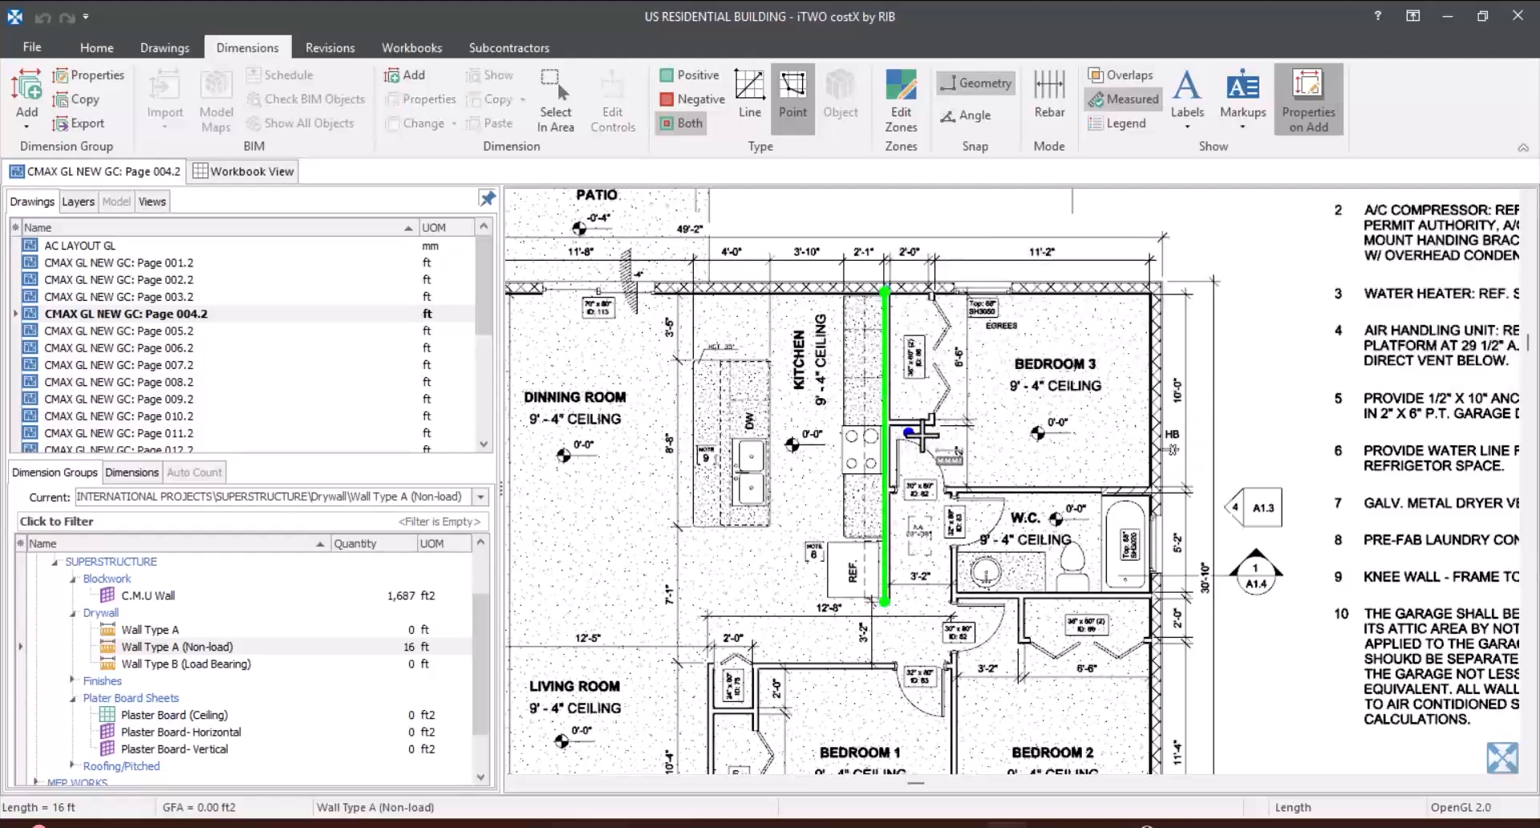
Step: Measure the short wall closing the lower end of Bedroom 3's closet, about 2'-3" long, from the kitchen wall to the closet corner
scroll(883, 384, up, 5)
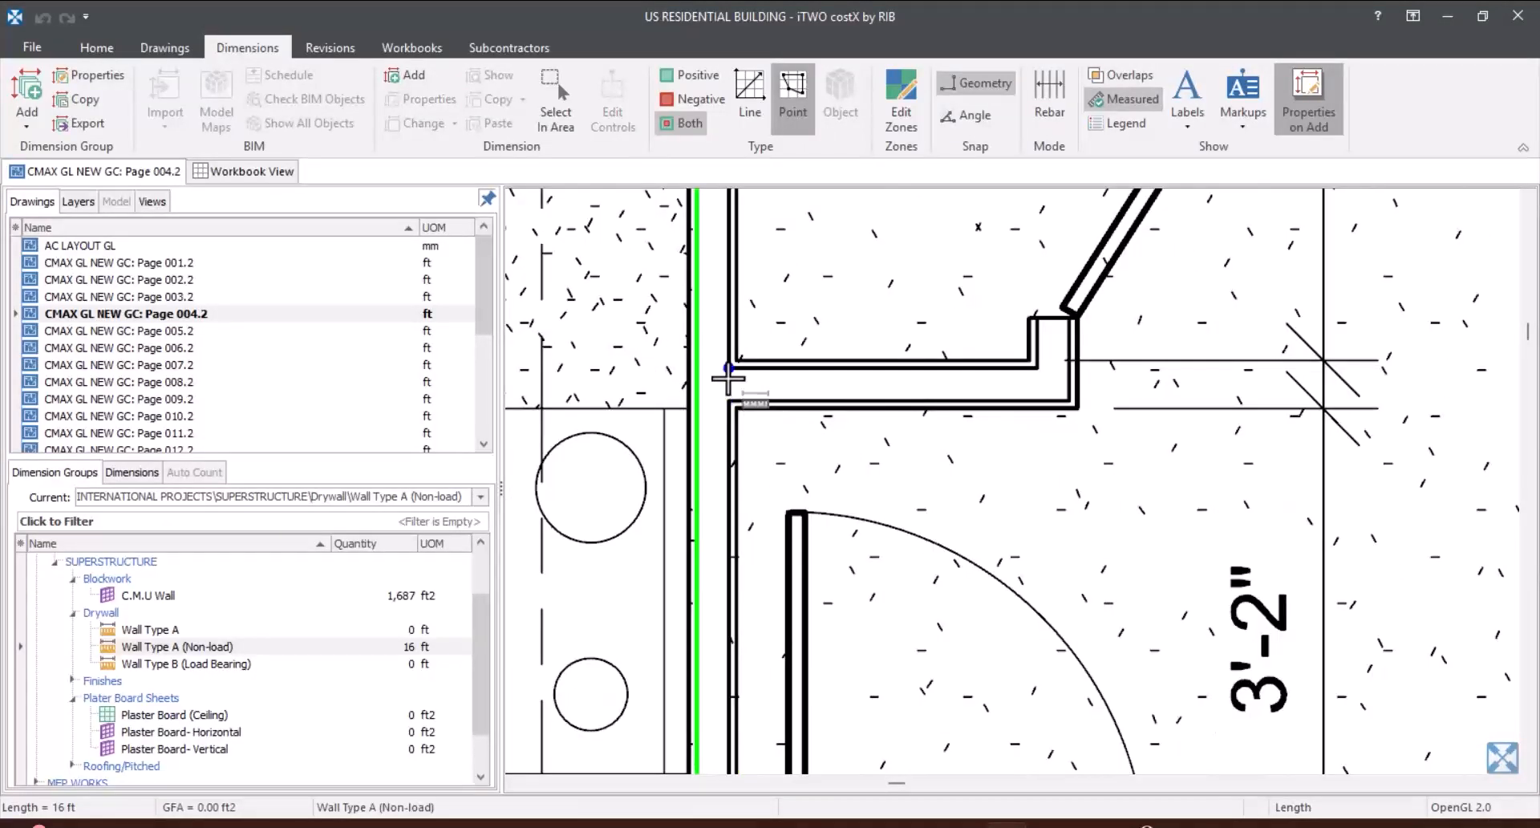
scroll(726, 393, up, 5)
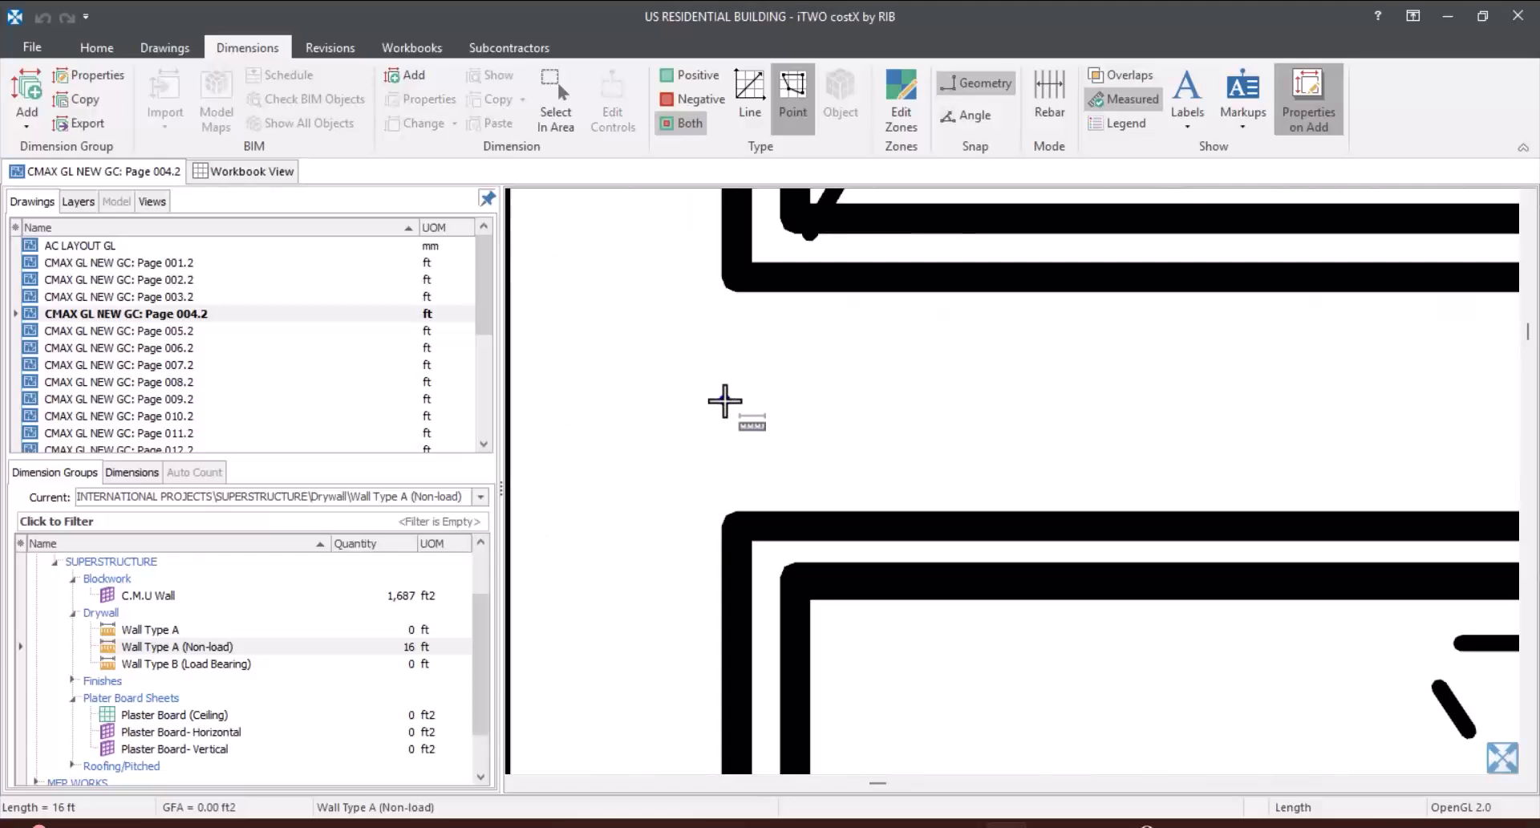
click(725, 402)
scroll(725, 402, down, 5)
scroll(1055, 476, up, 2)
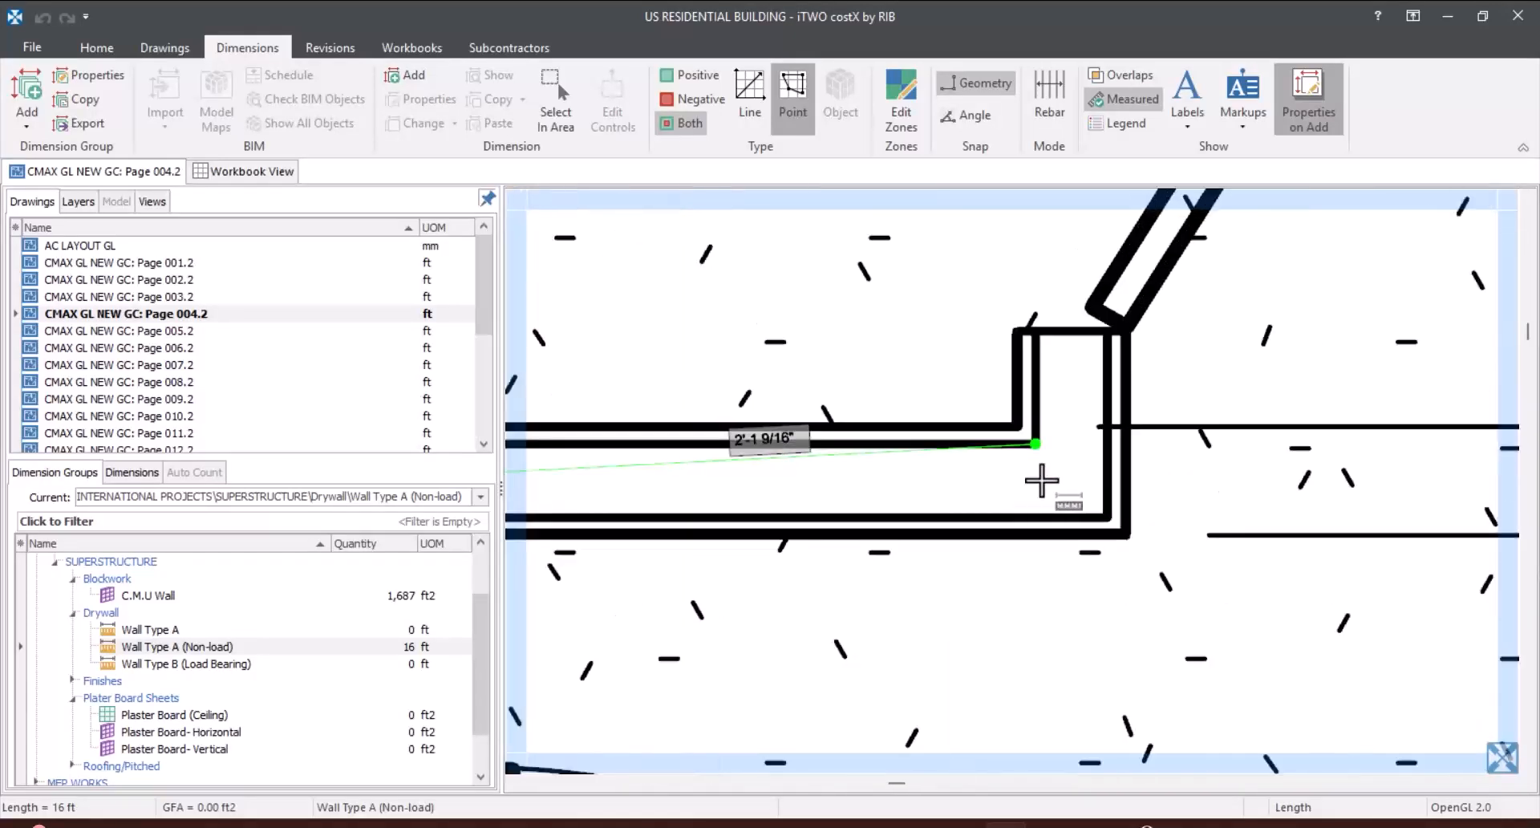
scroll(1063, 470, up, 2)
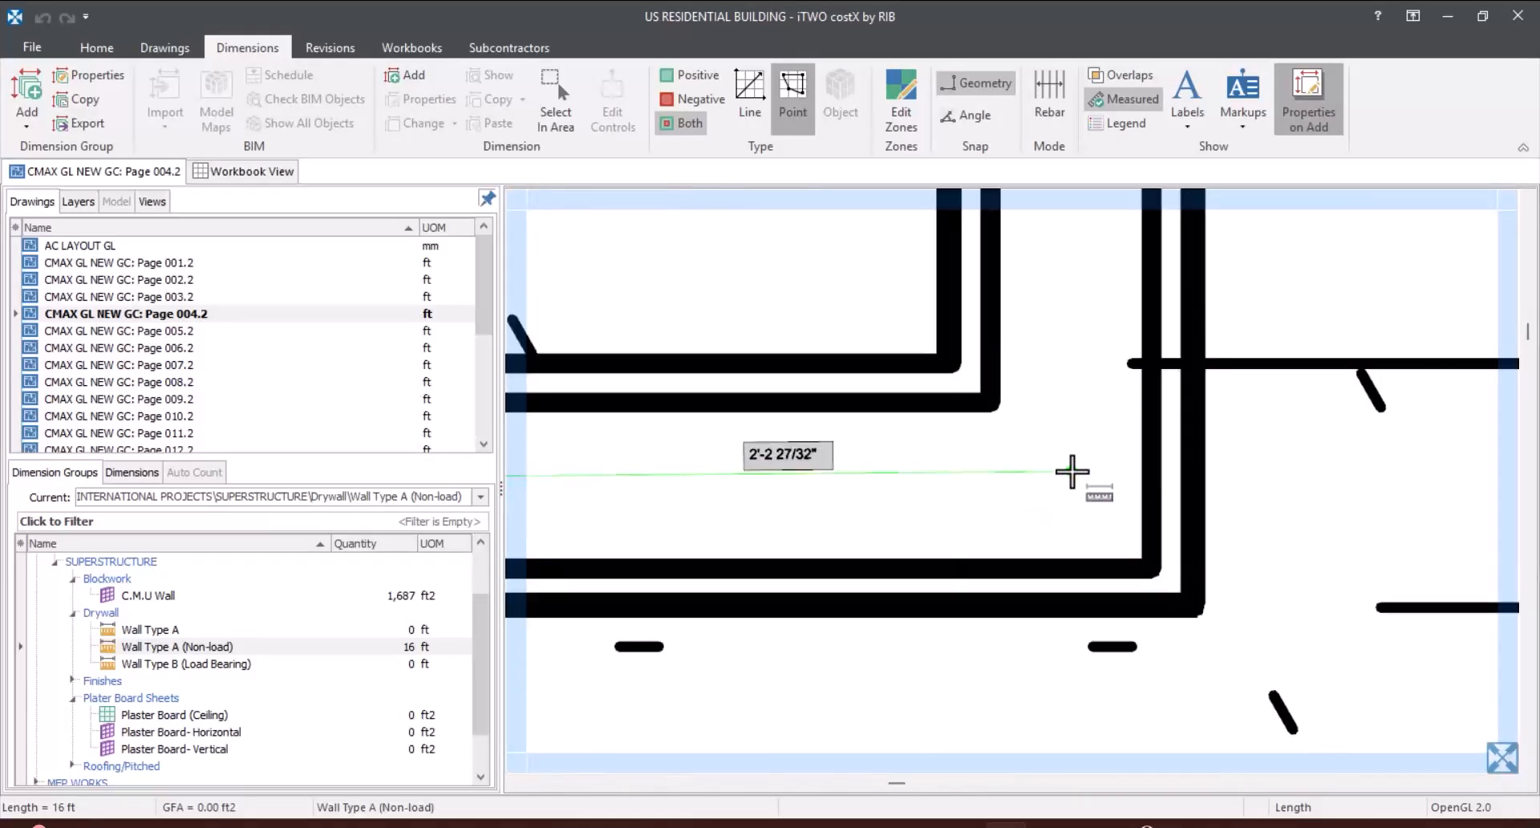
click(1071, 471)
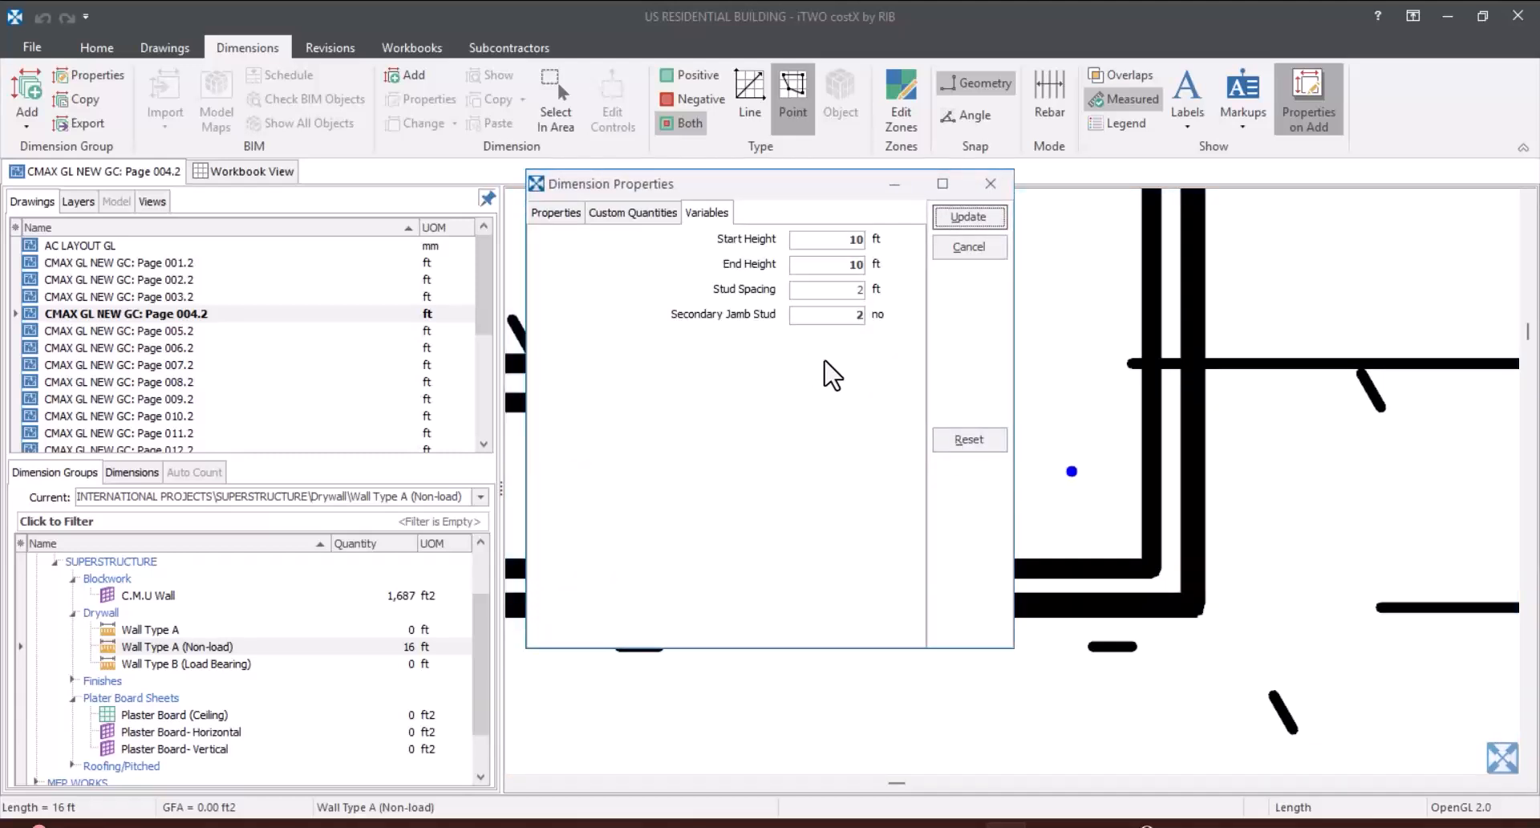
Step: Set the short closet wall's secondary jamb studs to 0 and add the dimension
click(849, 315)
text(0)
click(963, 218)
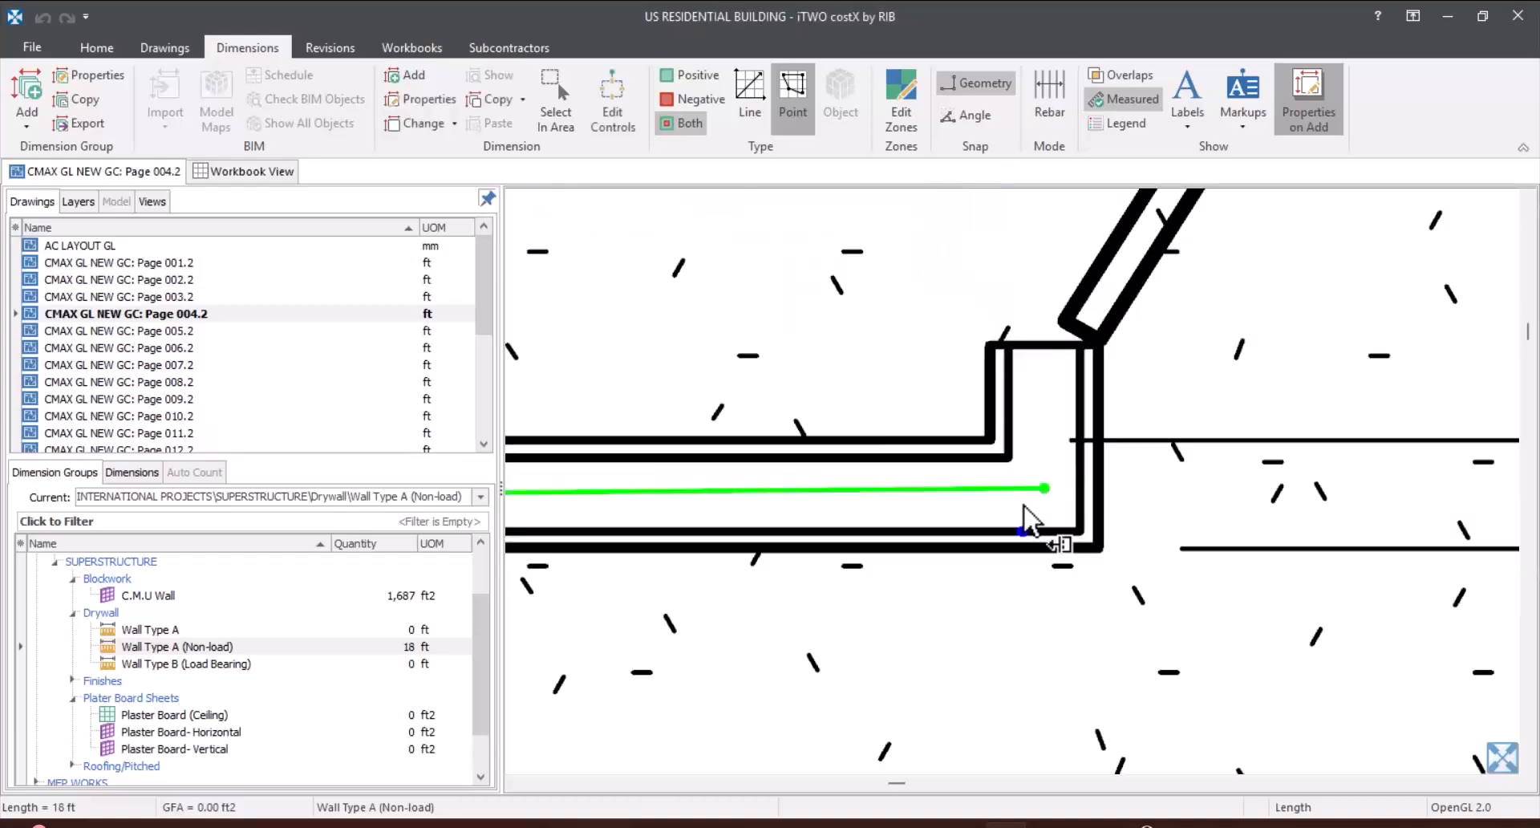
Step: Turn off the properties prompt on adding and measure Bedroom 3's closet front wall, about 6'-8", from the closet corner to the exterior wall
scroll(1026, 522, down, 3)
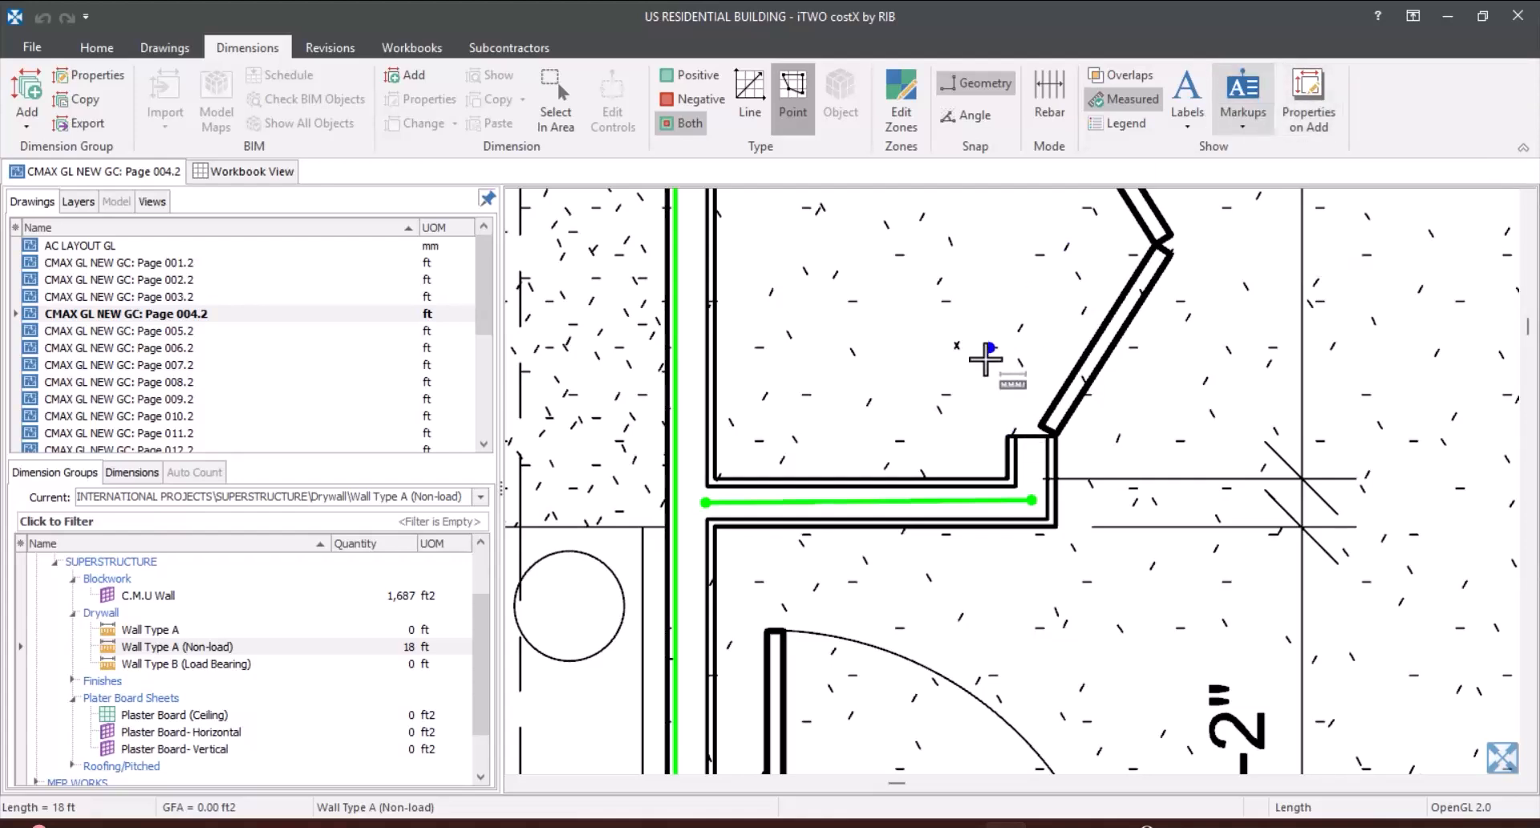
scroll(1036, 462, up, 4)
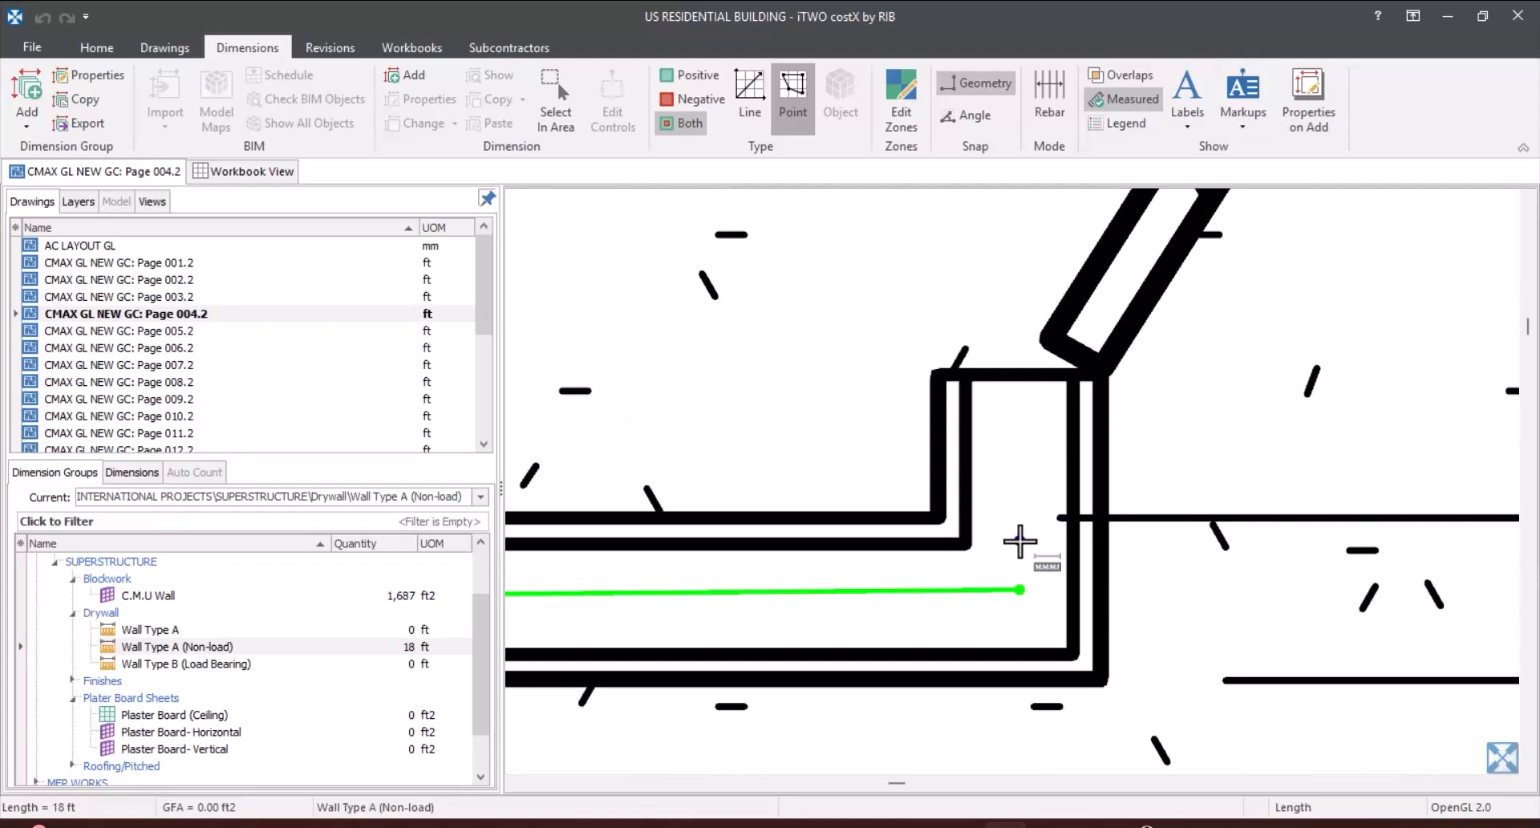
scroll(1021, 542, up, 1)
click(1024, 551)
scroll(988, 562, down, 2)
scroll(989, 554, down, 2)
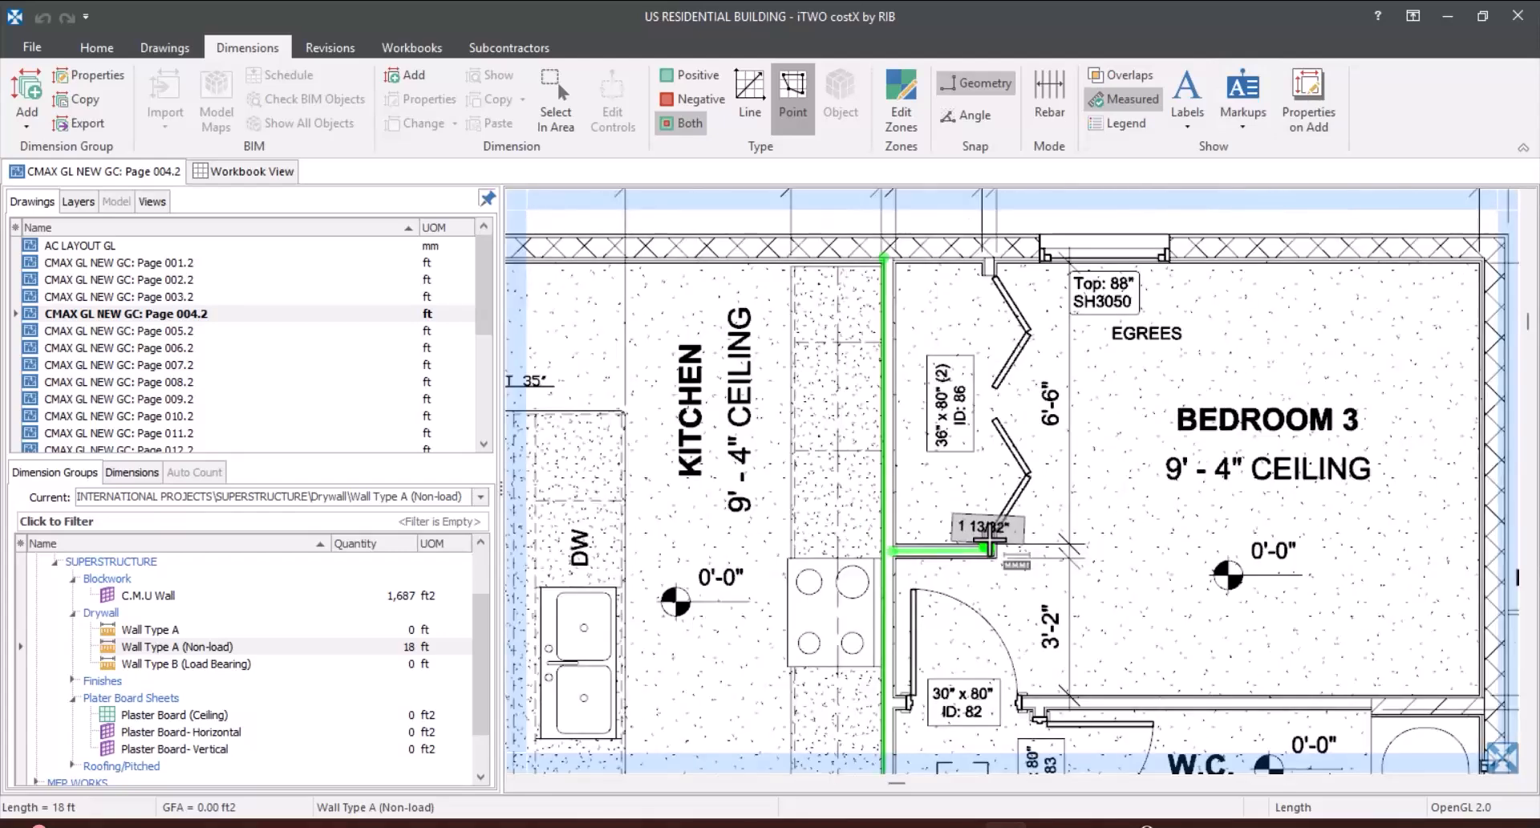
scroll(963, 268, up, 2)
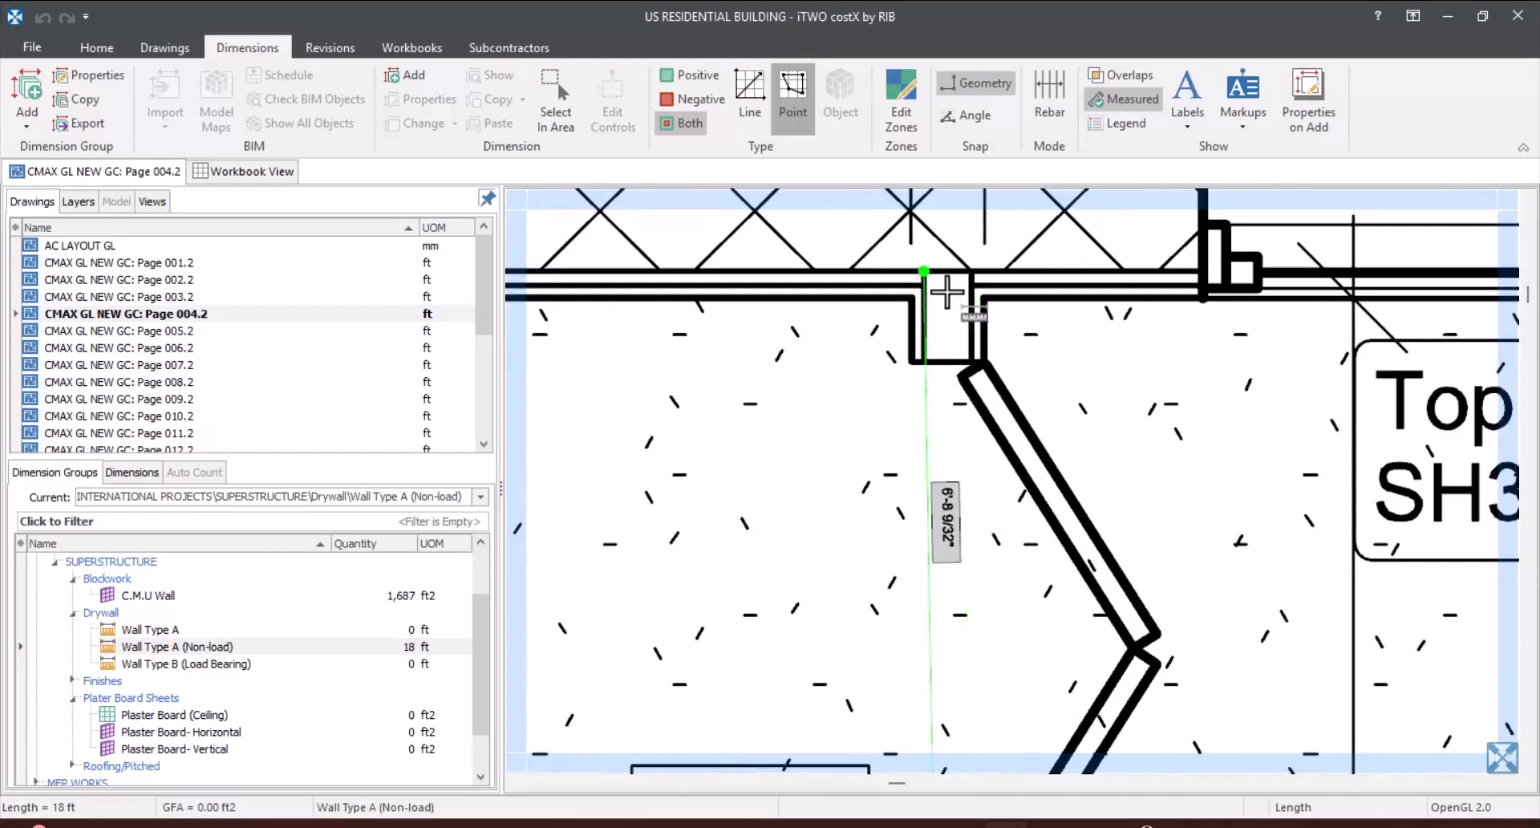
scroll(947, 289, up, 3)
scroll(955, 250, up, 1)
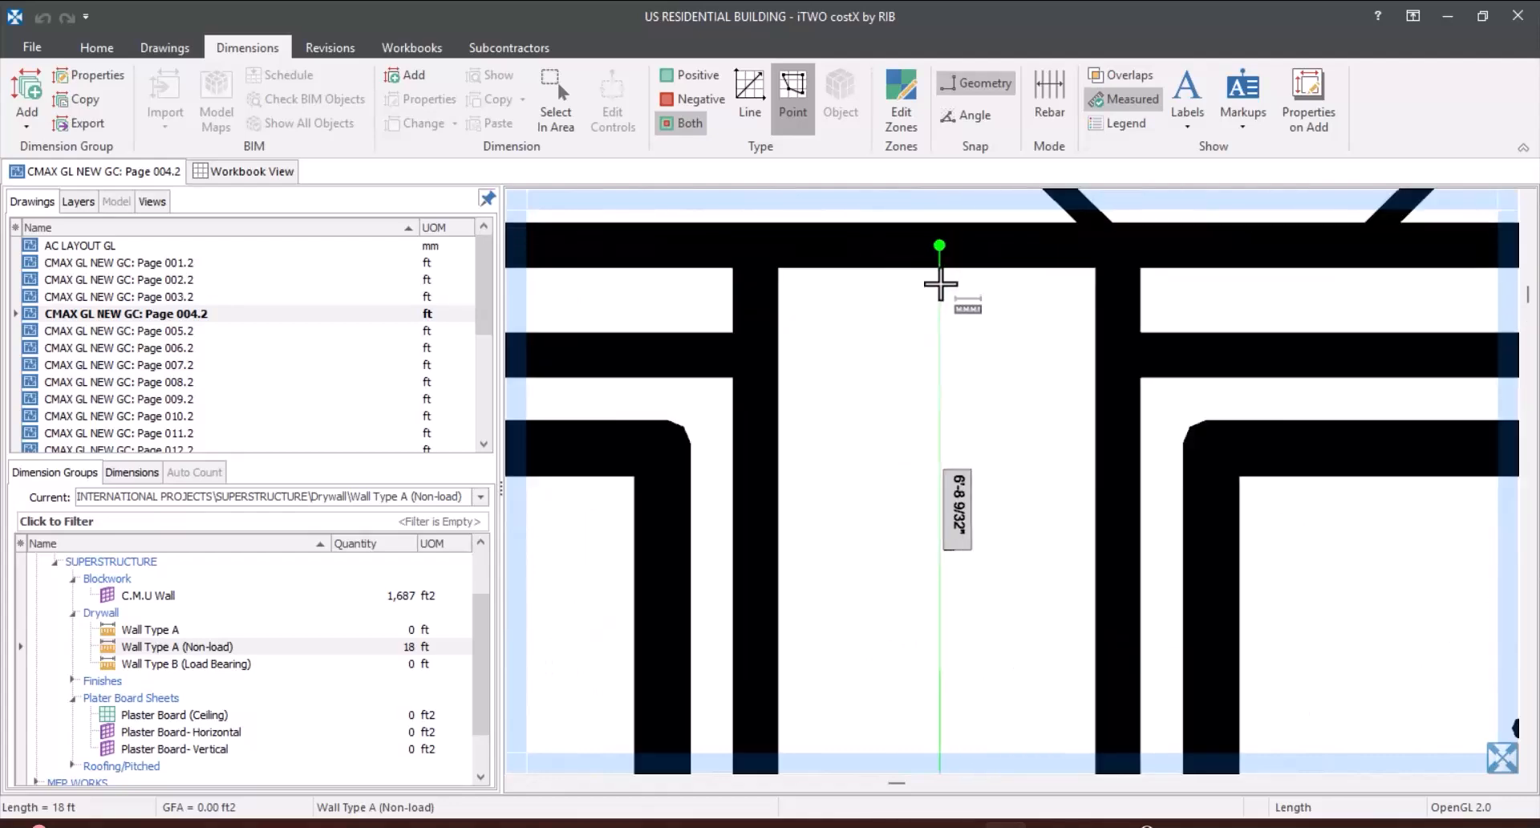
click(956, 247)
scroll(947, 264, down, 3)
scroll(959, 321, down, 3)
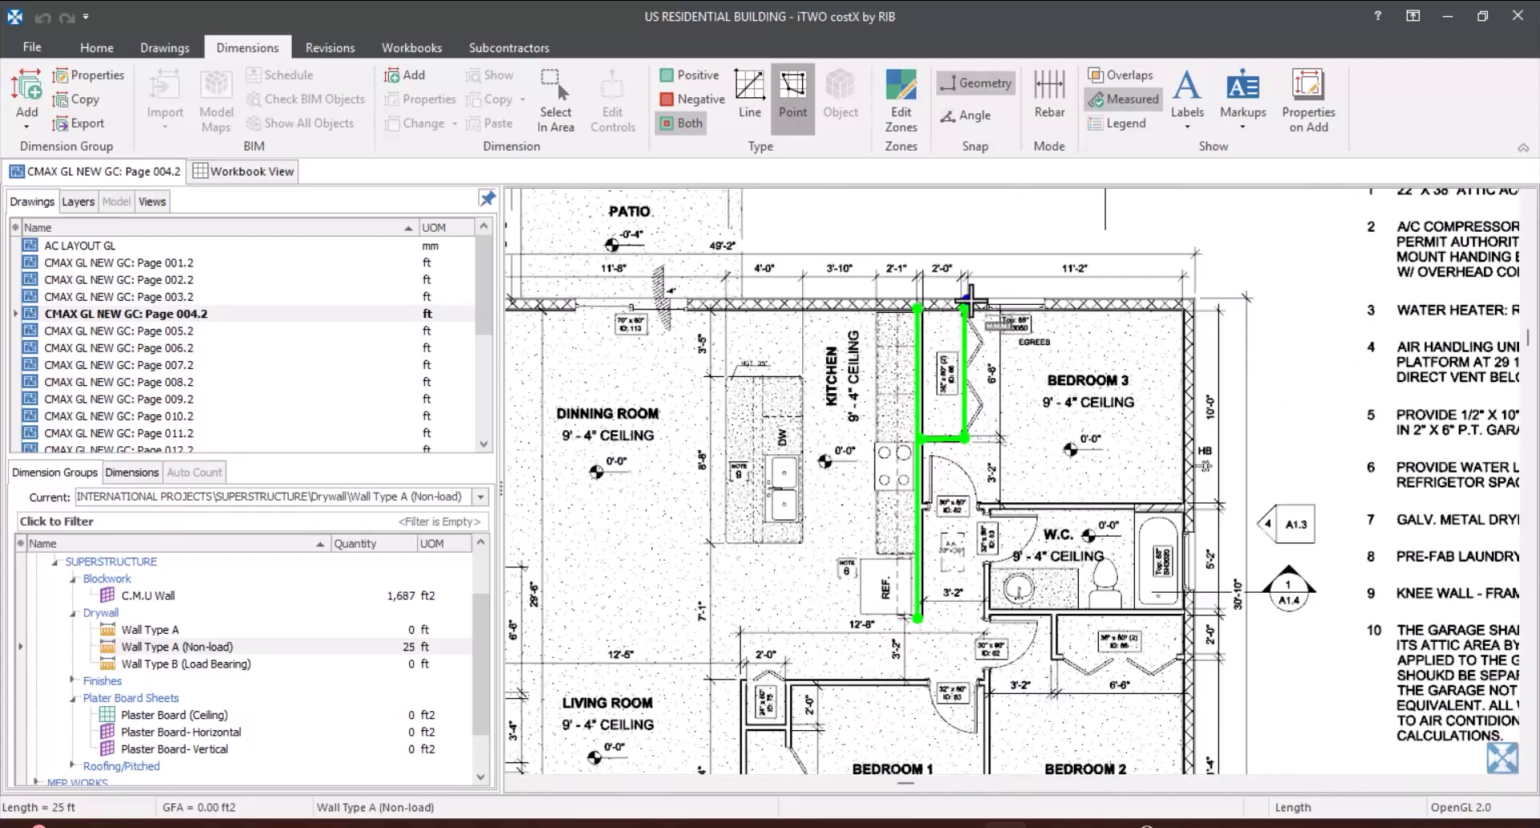
Step: Measure the wall between Bedroom 3 and the W.C., about 11'-1", from the kitchen wall to the hatched wall at the bathtub
scroll(939, 498, up, 4)
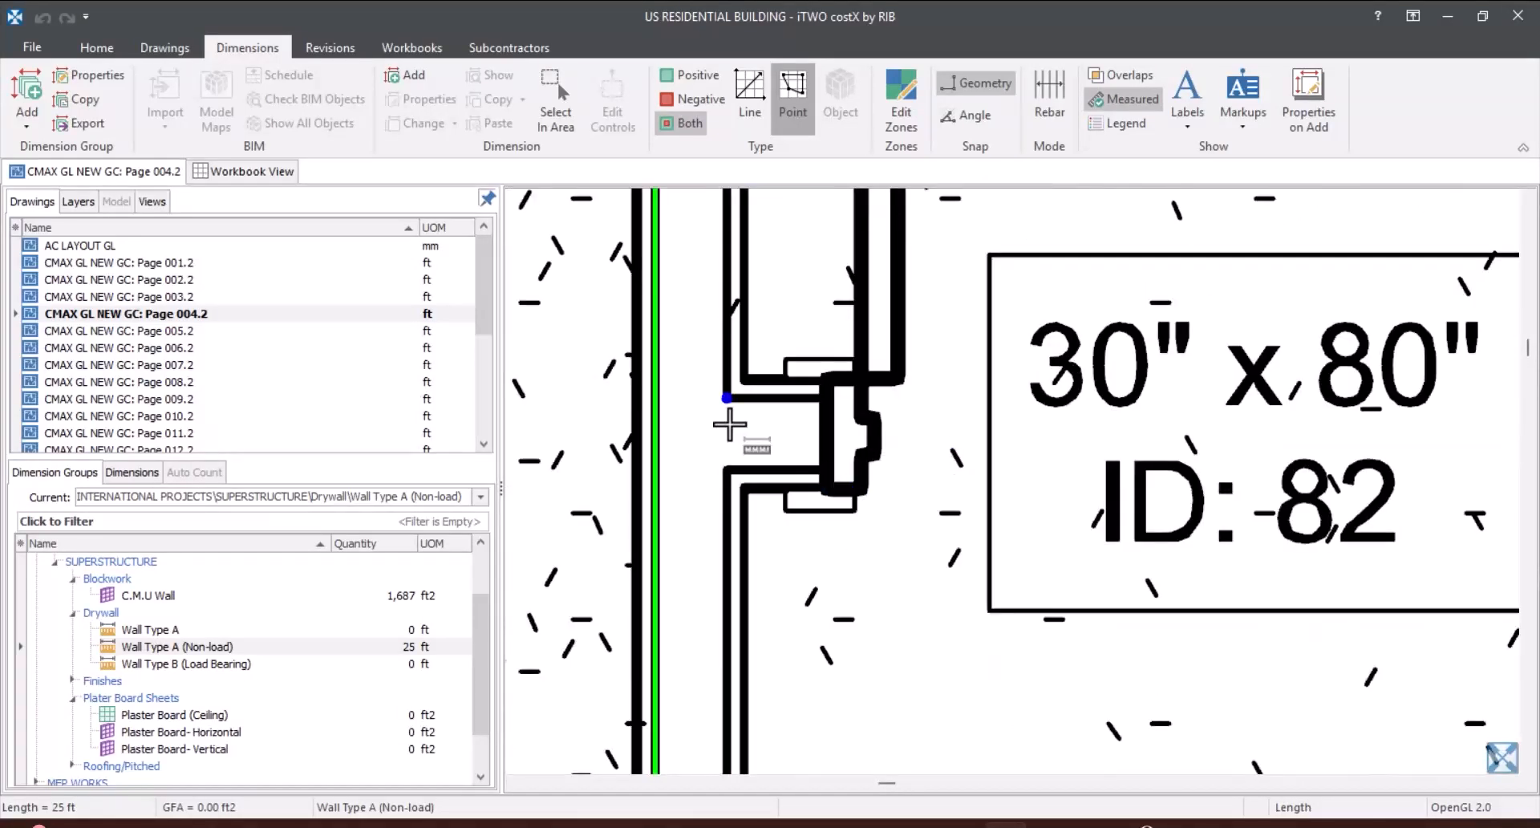
scroll(726, 441, up, 4)
click(703, 494)
scroll(647, 542, down, 3)
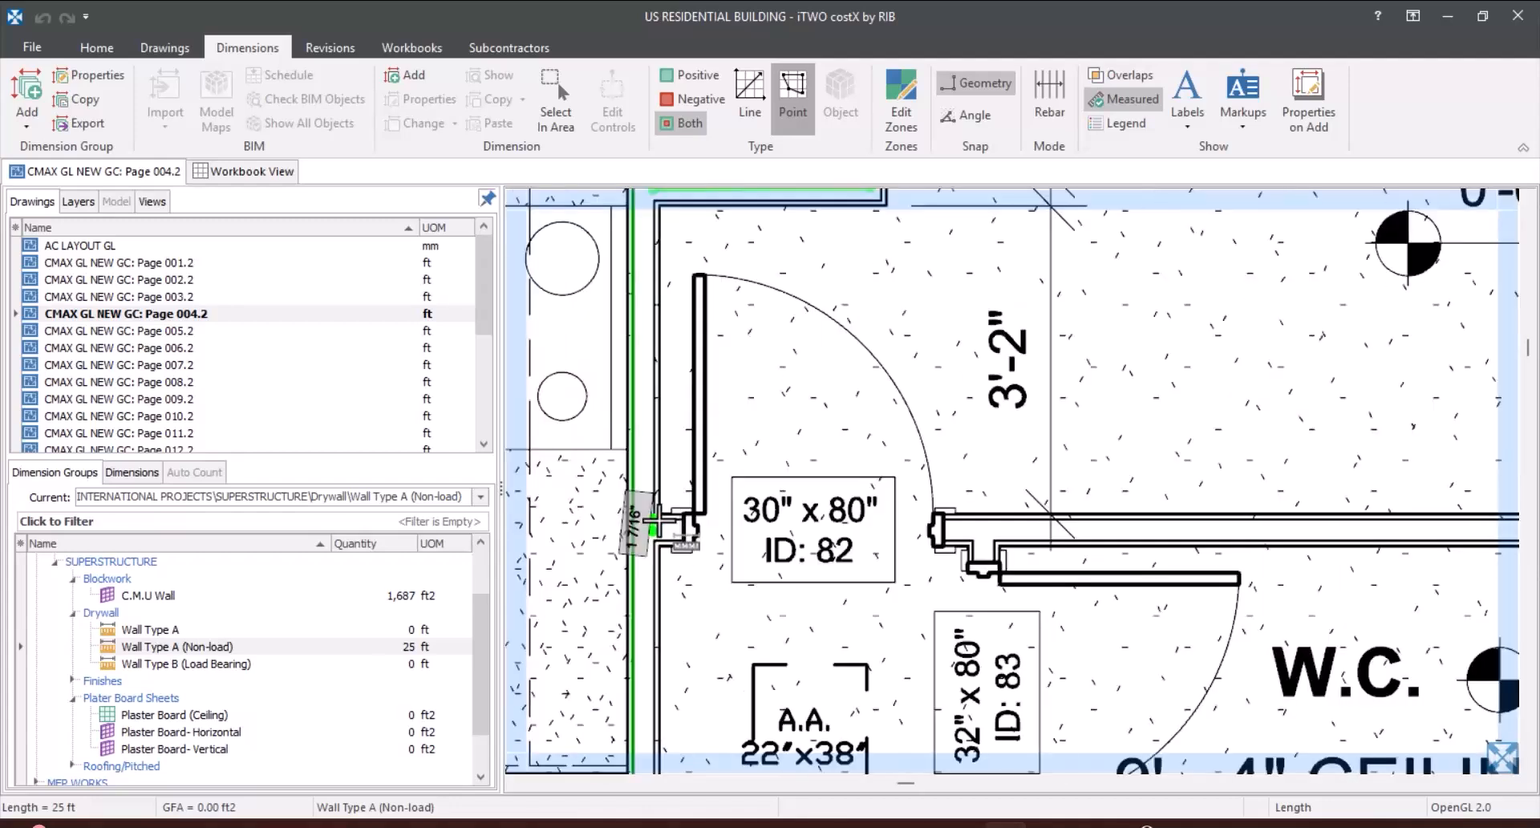
scroll(1043, 489, down, 1)
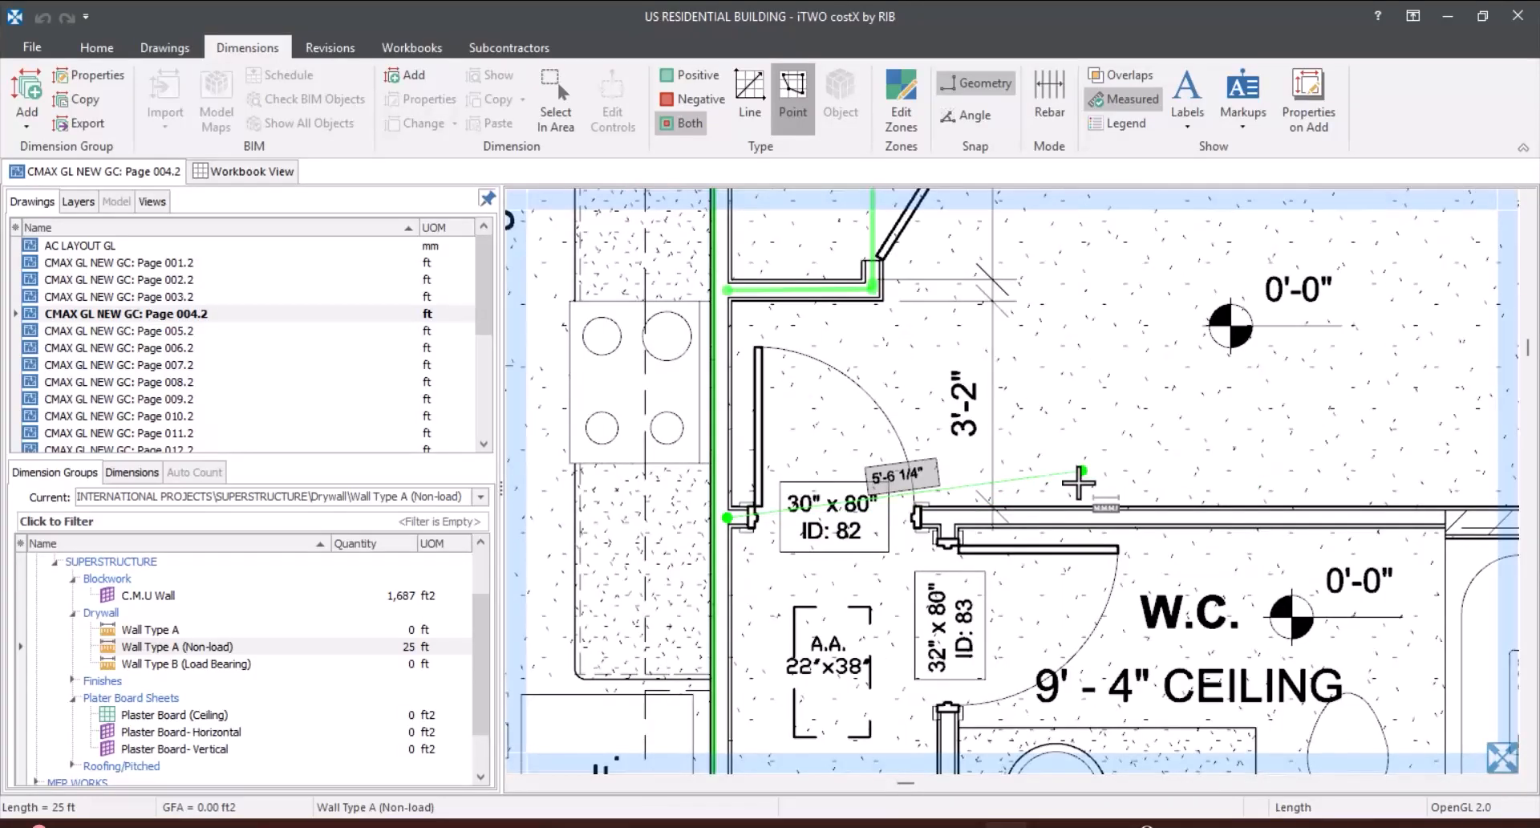
scroll(1079, 482, up, 3)
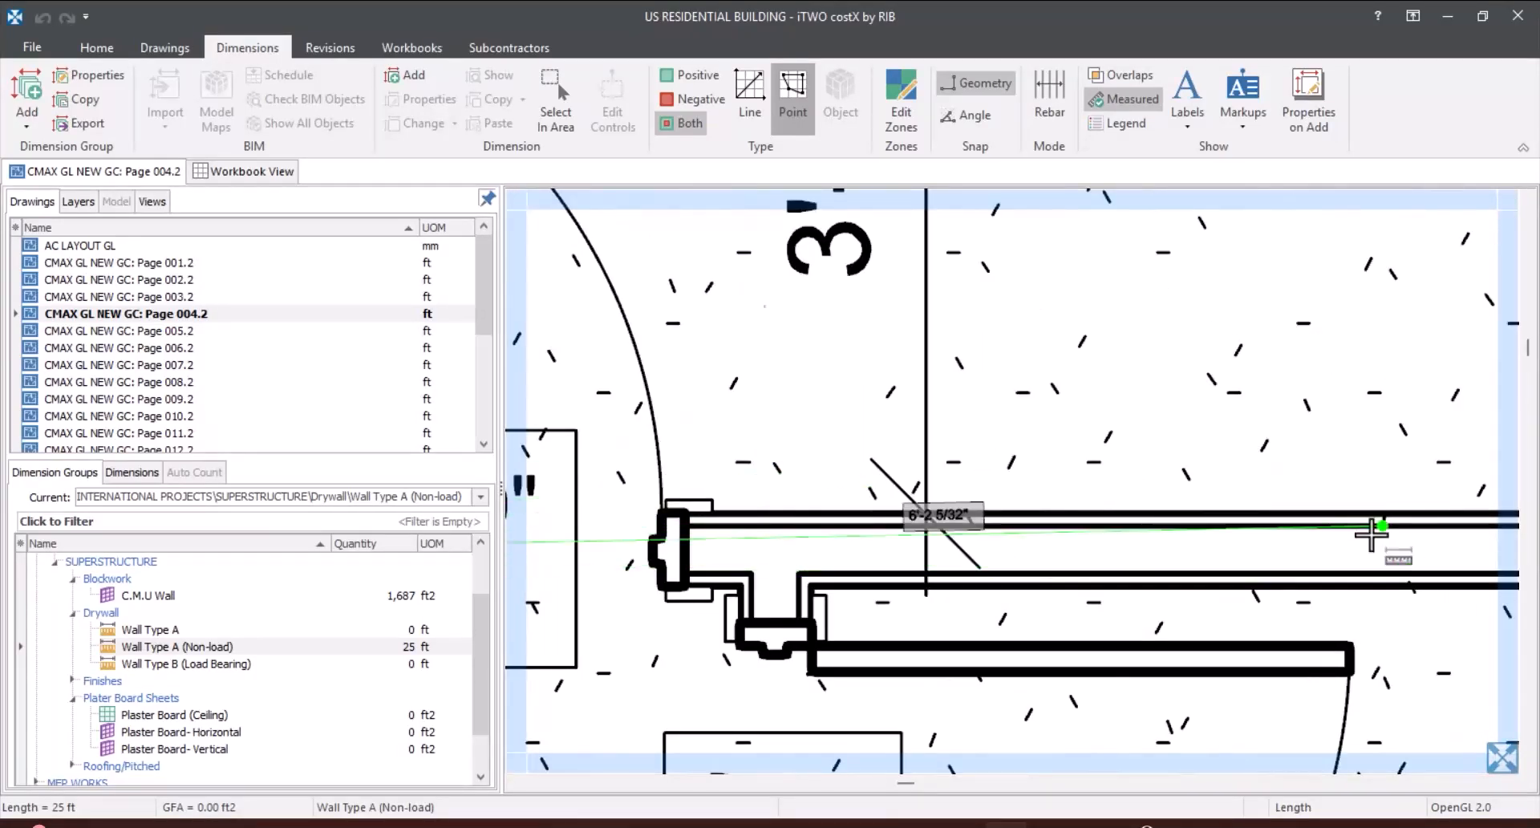
scroll(1131, 407, down, 2)
drag(1478, 471, 960, 395)
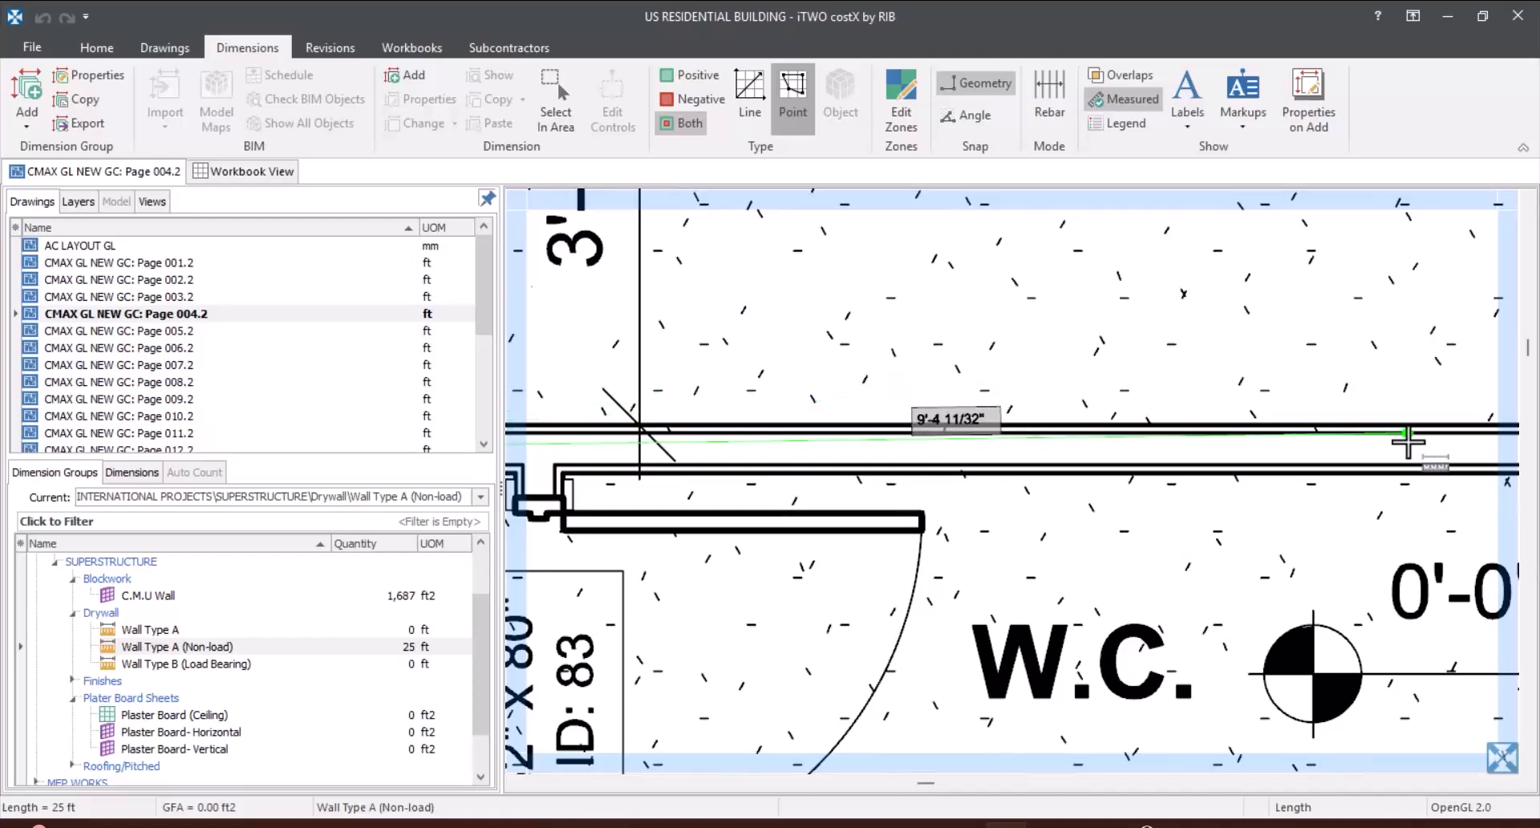
scroll(1406, 443, up, 3)
scroll(791, 372, down, 2)
scroll(1440, 410, up, 3)
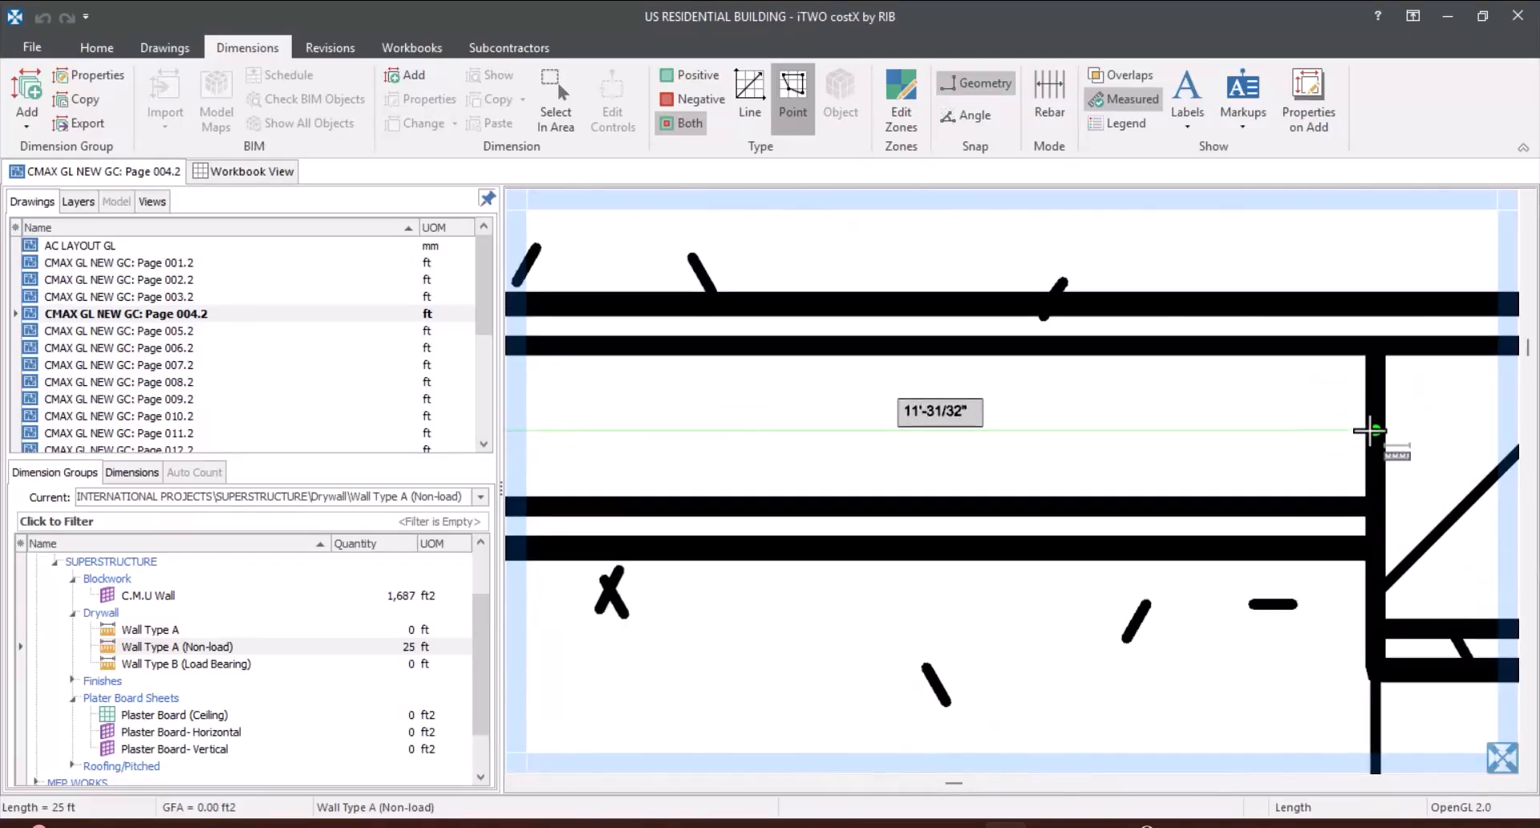
double_click(1372, 428)
scroll(1211, 316, down, 3)
scroll(1124, 486, down, 3)
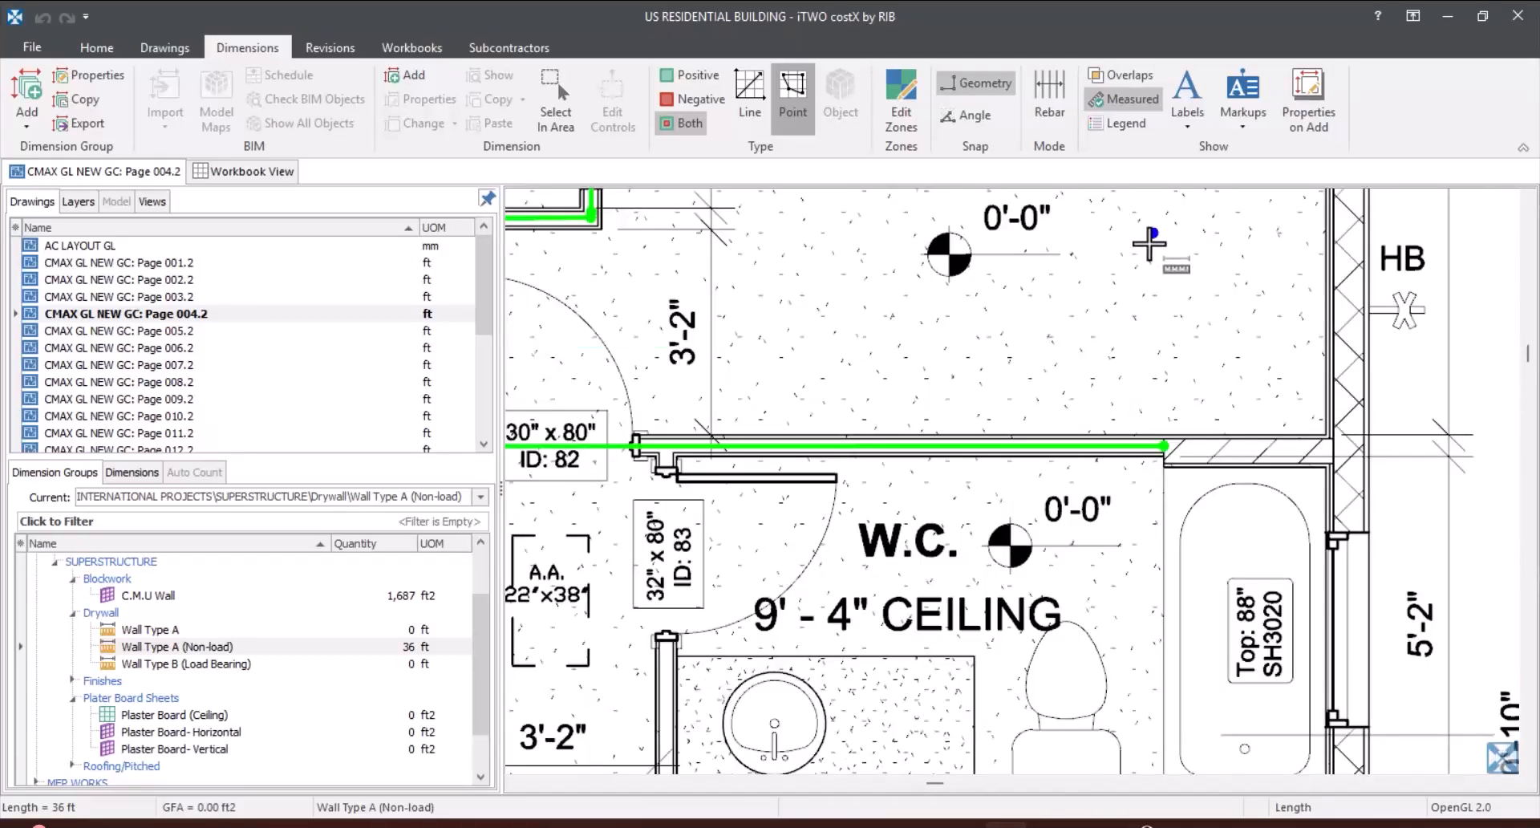
right_click(1143, 297)
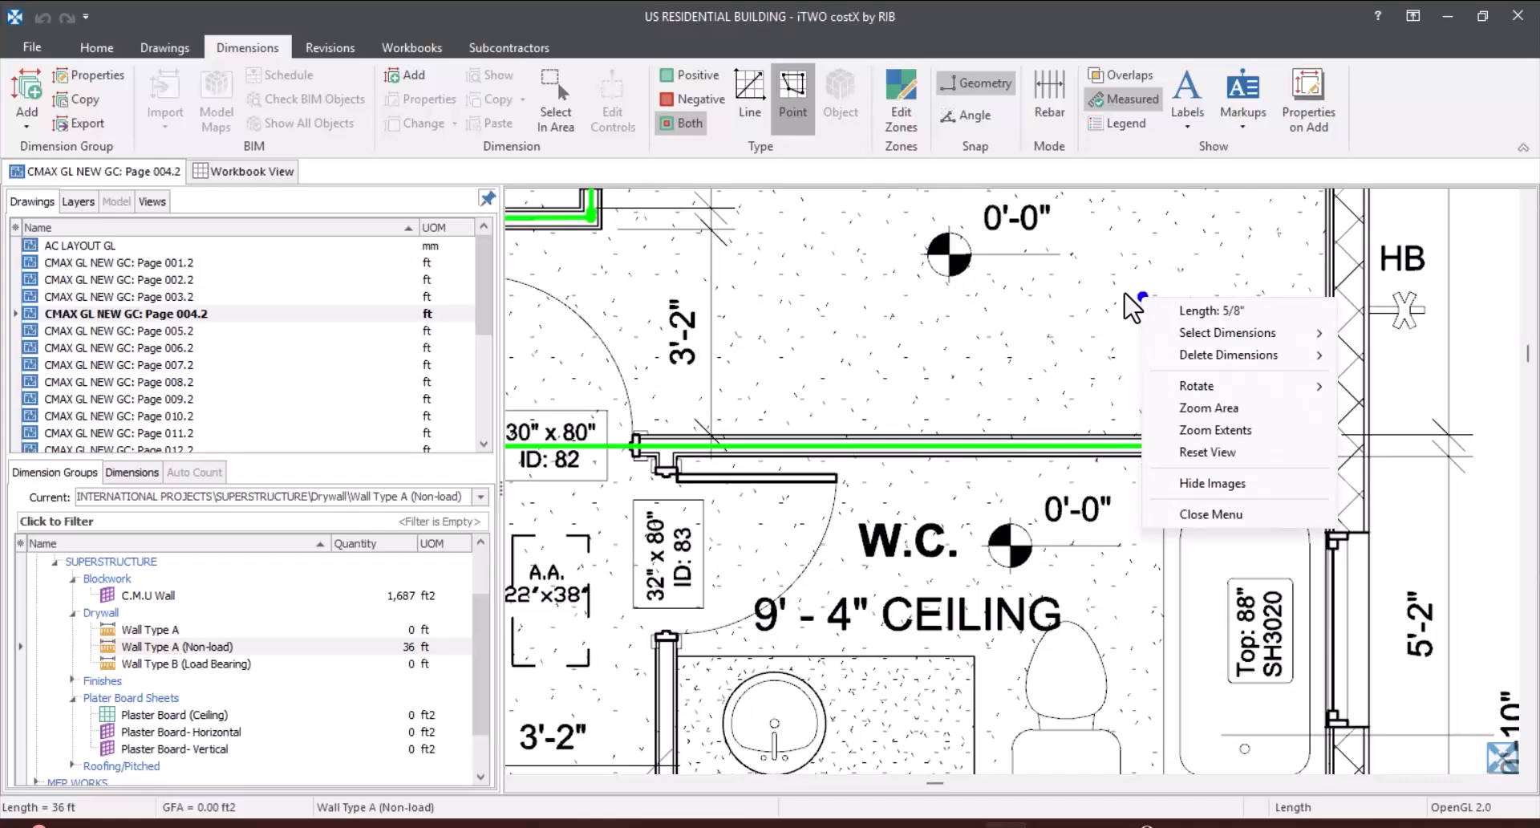
key(Escape)
Step: Measure the partition from the W.C. door jamb down between Bedrooms 1 and 2 to the exterior wall, about 19'-4" long
scroll(1104, 313, down, 3)
scroll(974, 403, up, 3)
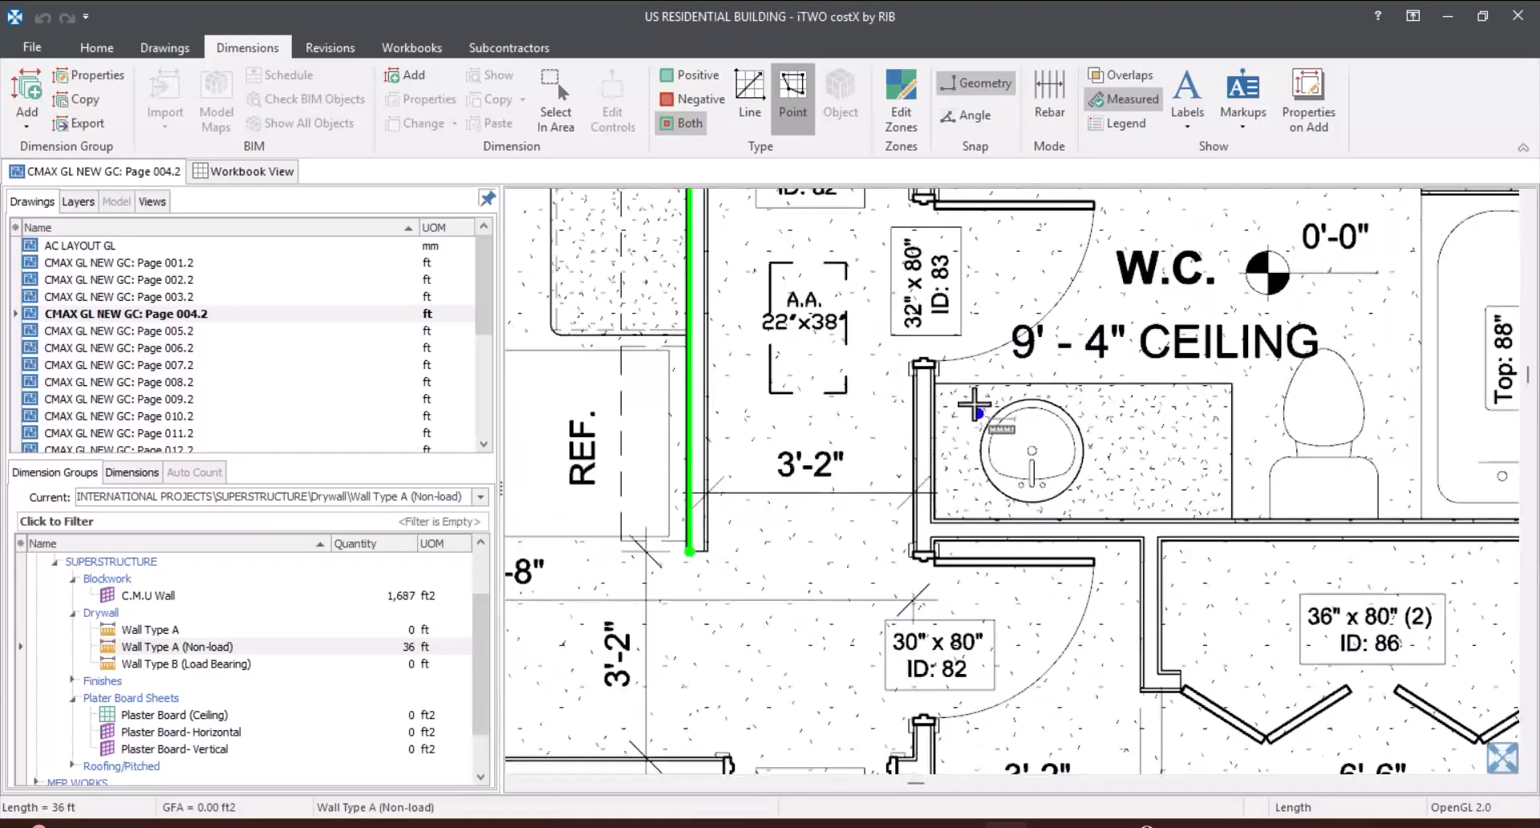
scroll(983, 378, down, 3)
scroll(914, 297, up, 6)
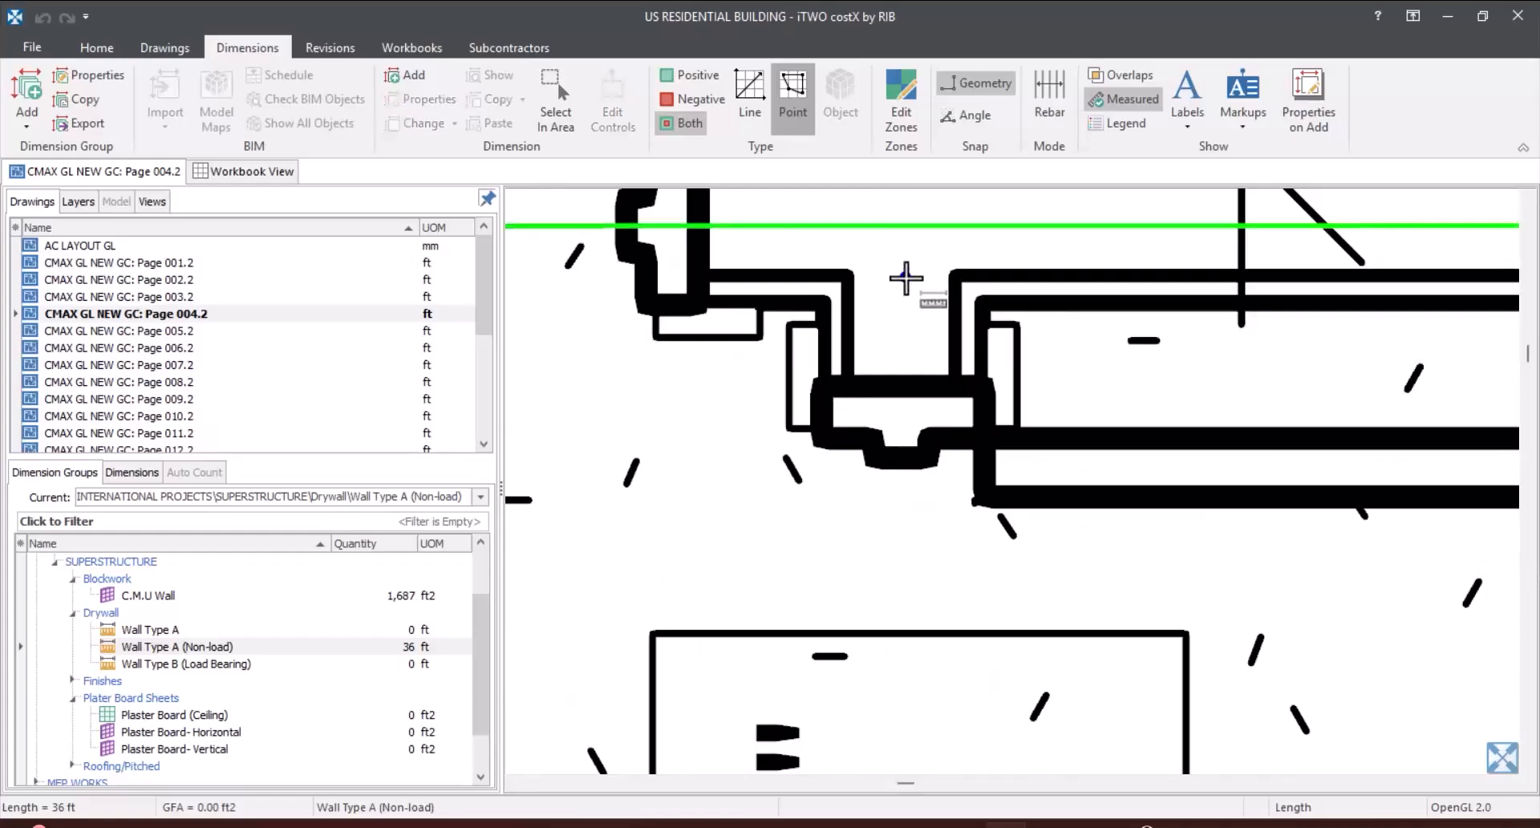
click(907, 278)
scroll(906, 272, down, 5)
scroll(900, 523, up, 3)
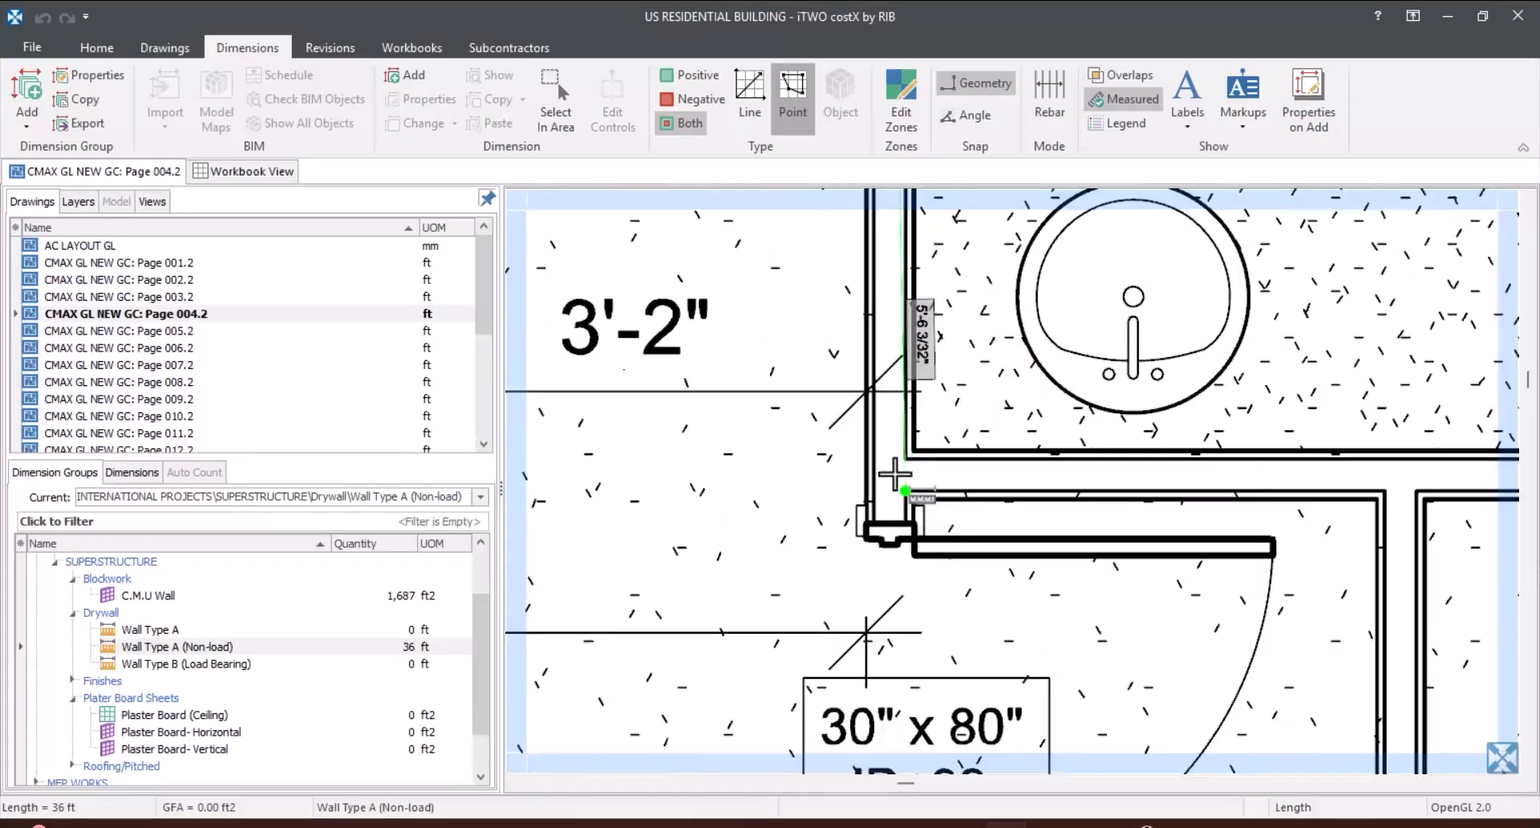
scroll(895, 475, down, 5)
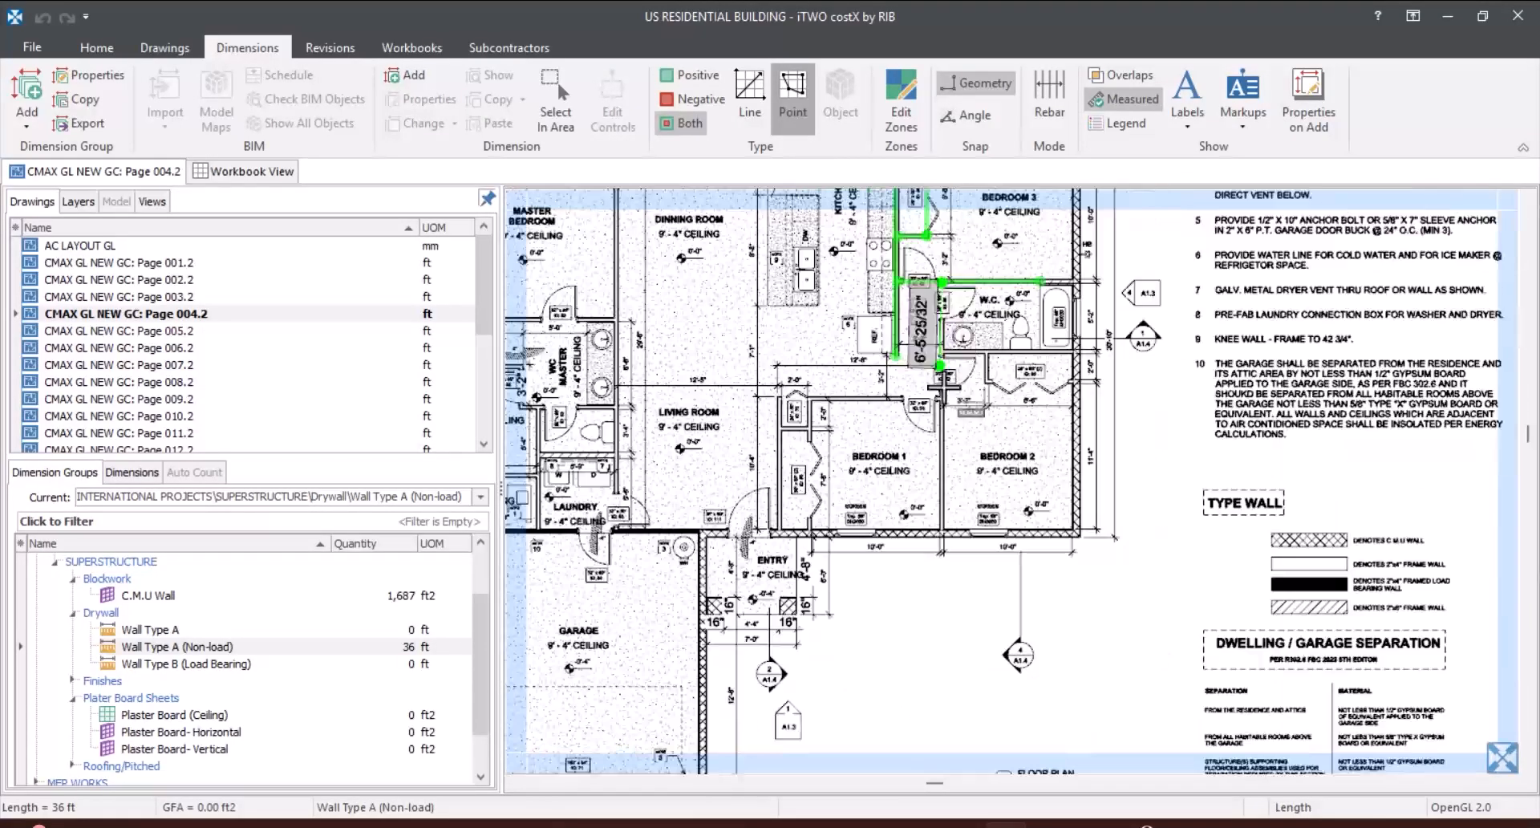
scroll(922, 506, up, 8)
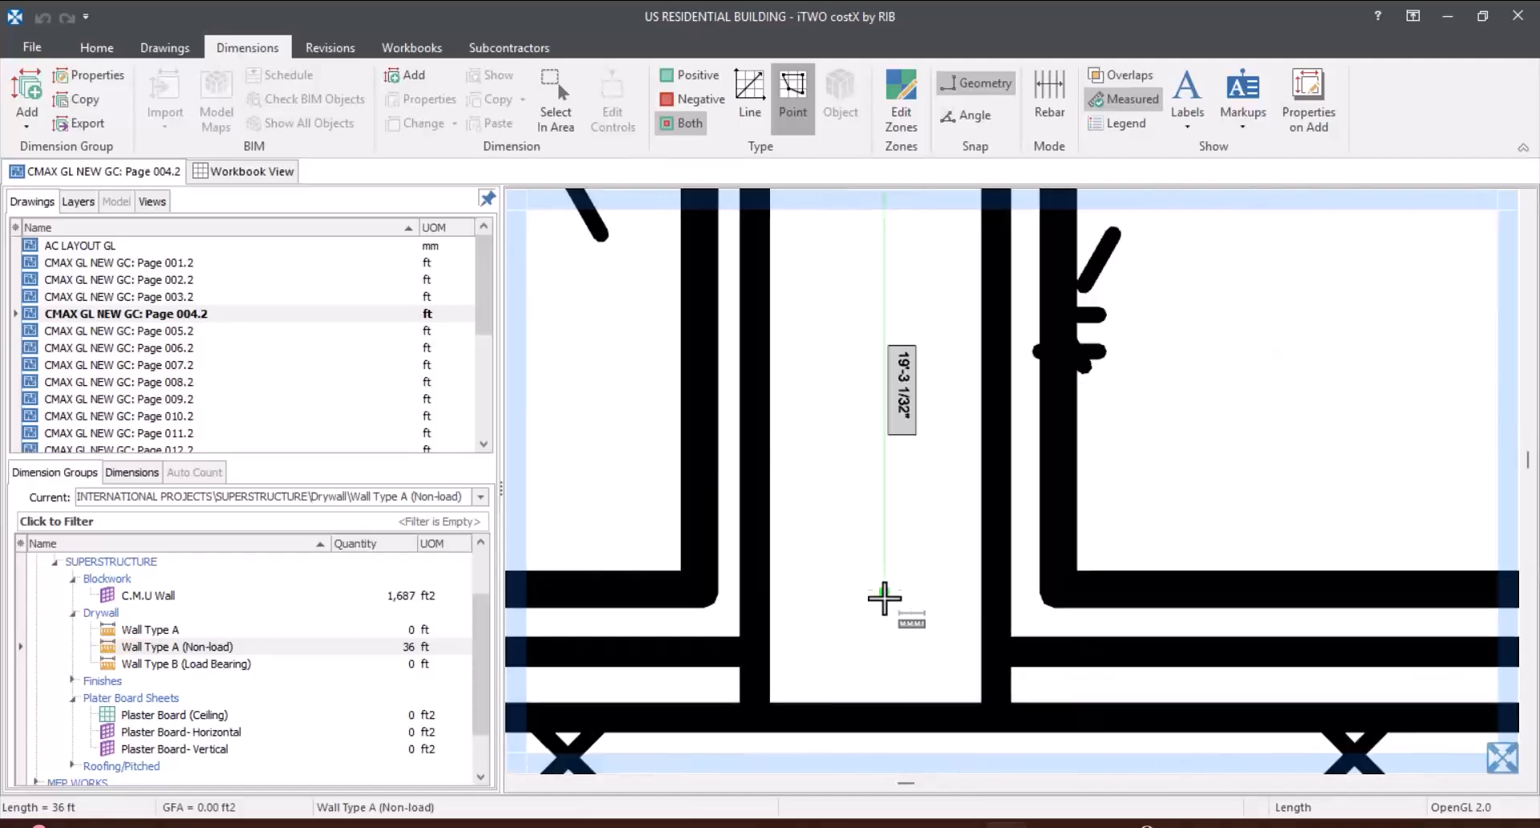
double_click(878, 706)
scroll(922, 481, down, 7)
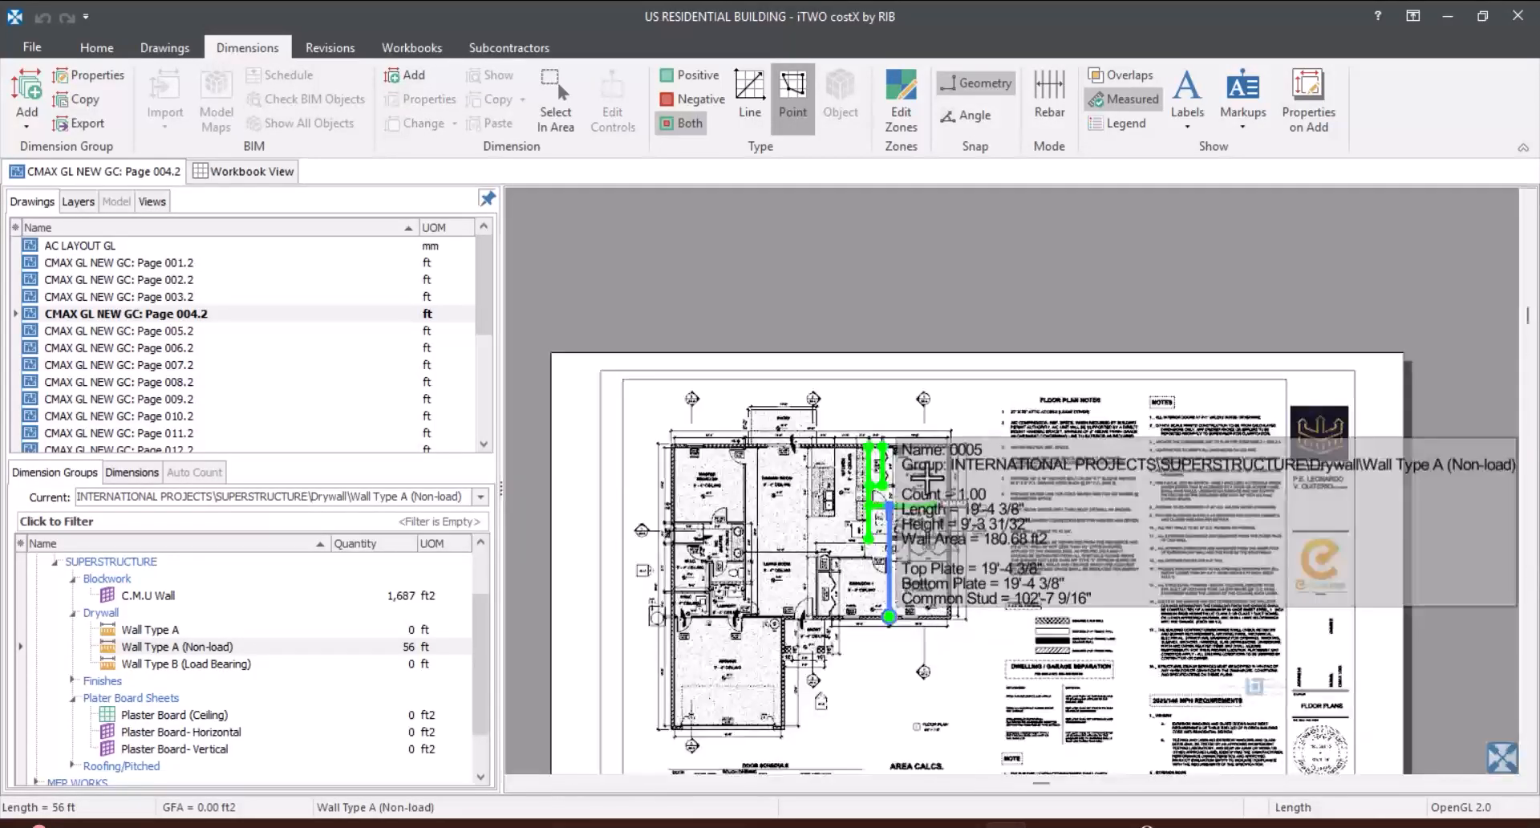
Step: Examine the floor plan for the partitions still unmeasured and the solid black load-bearing wall along the garage
scroll(925, 479, up, 5)
scroll(907, 469, down, 4)
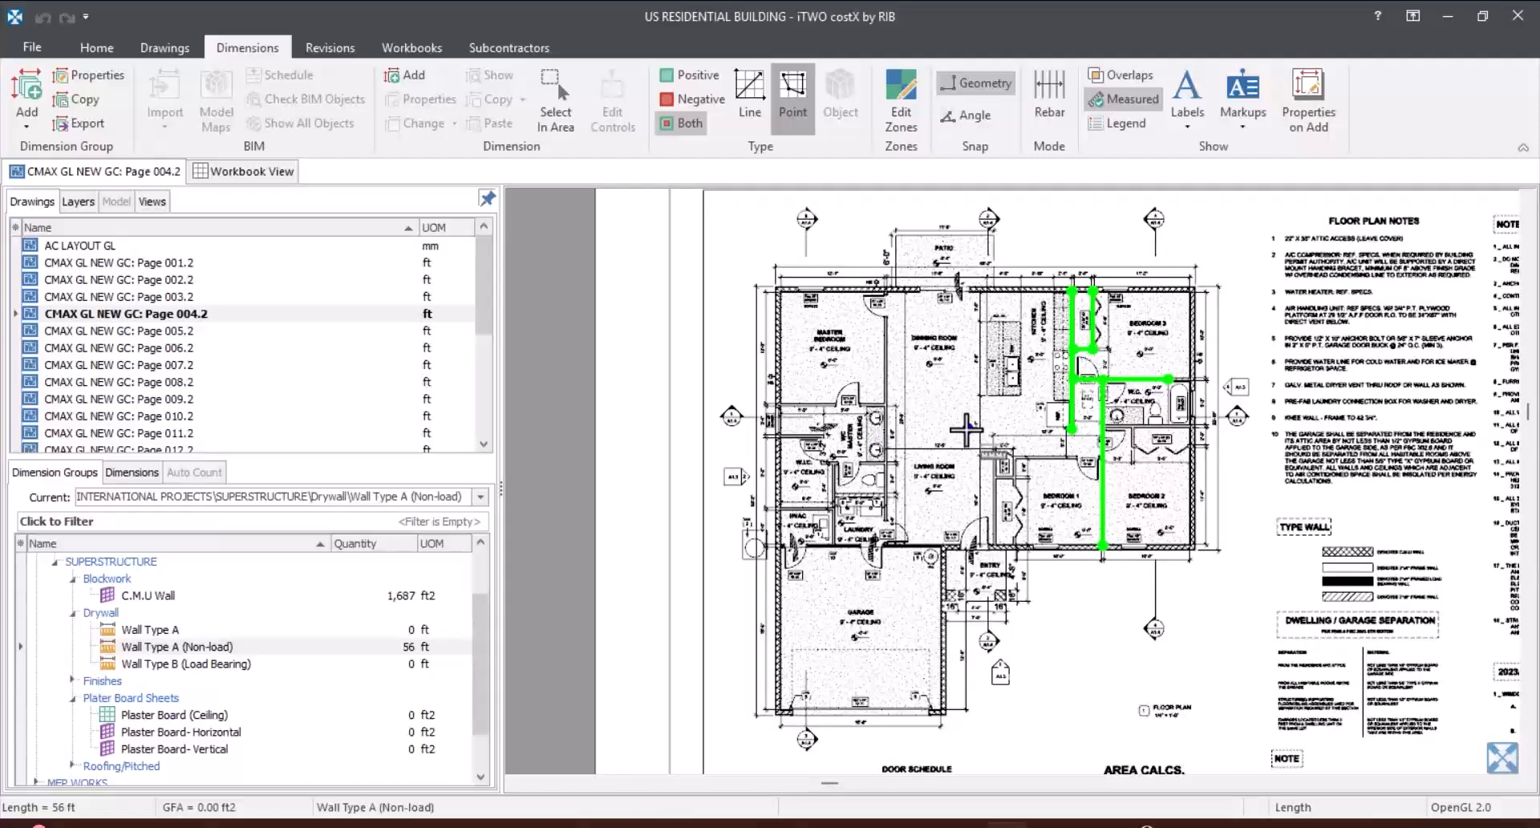
scroll(967, 431, up, 3)
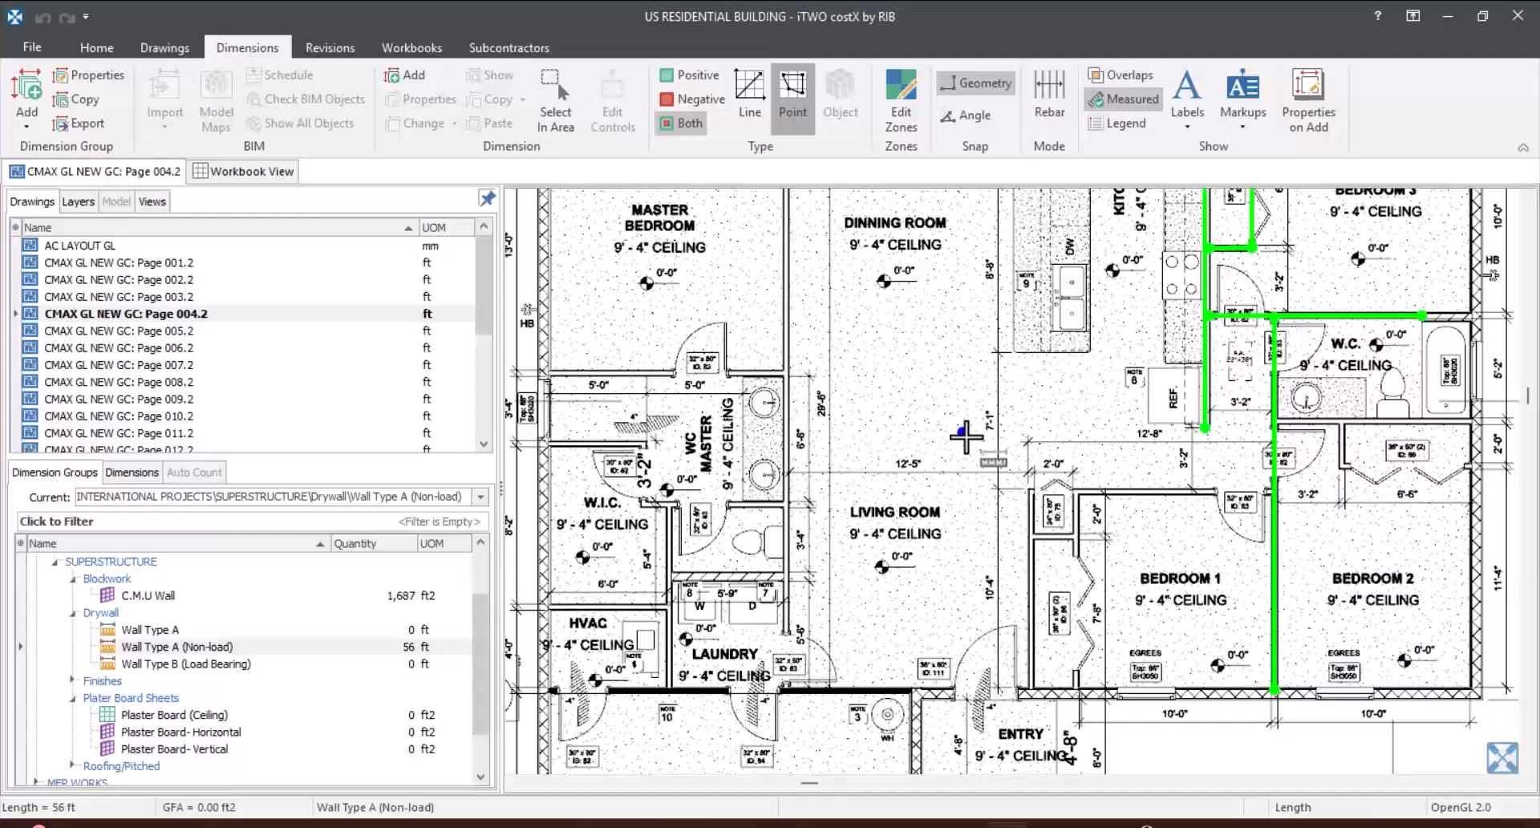
scroll(966, 436, down, 3)
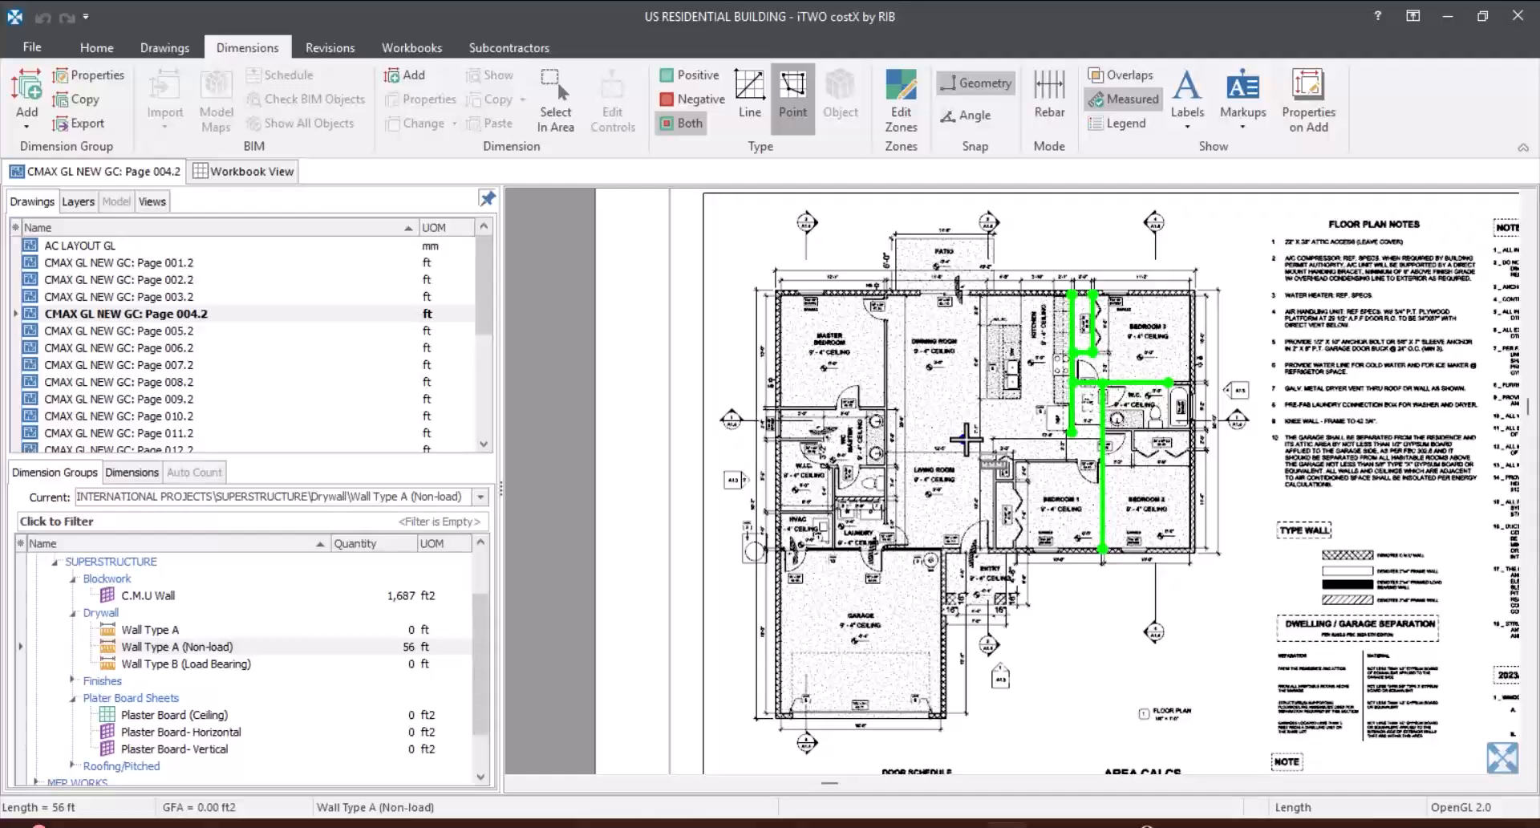
scroll(966, 438, up, 3)
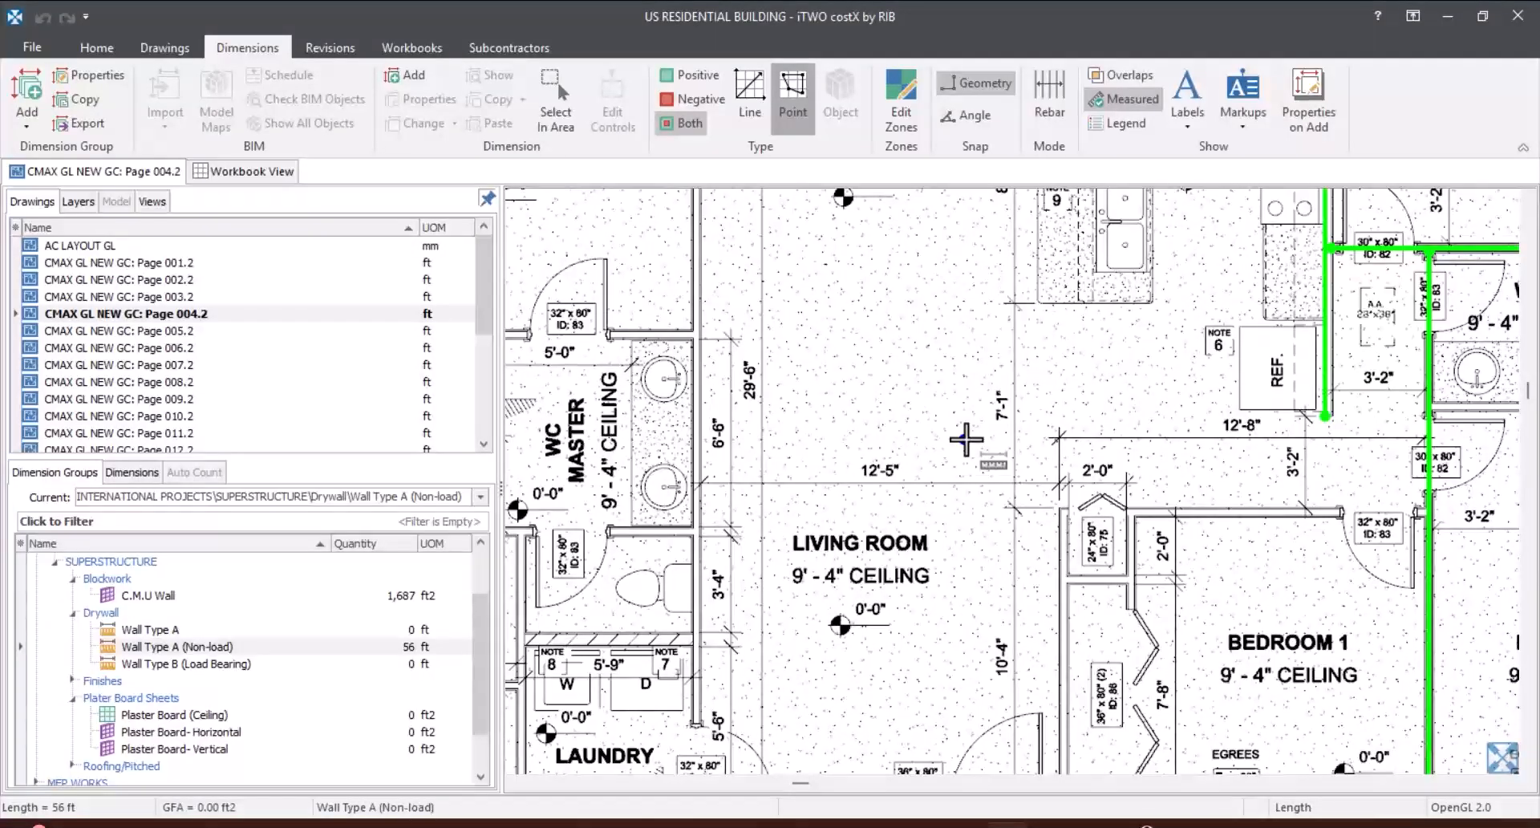
scroll(966, 439, down, 3)
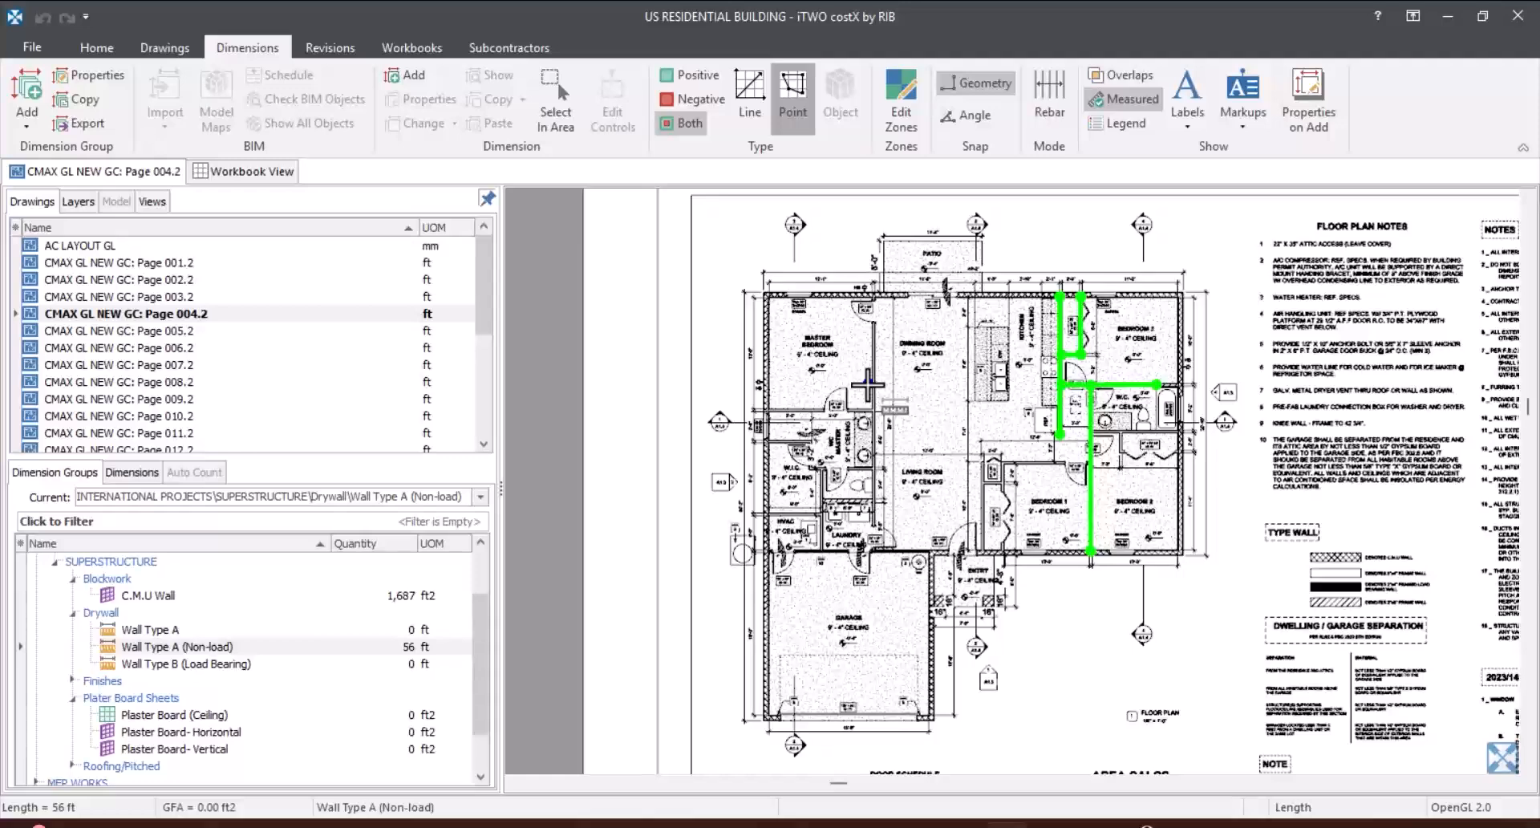
scroll(955, 561, up, 8)
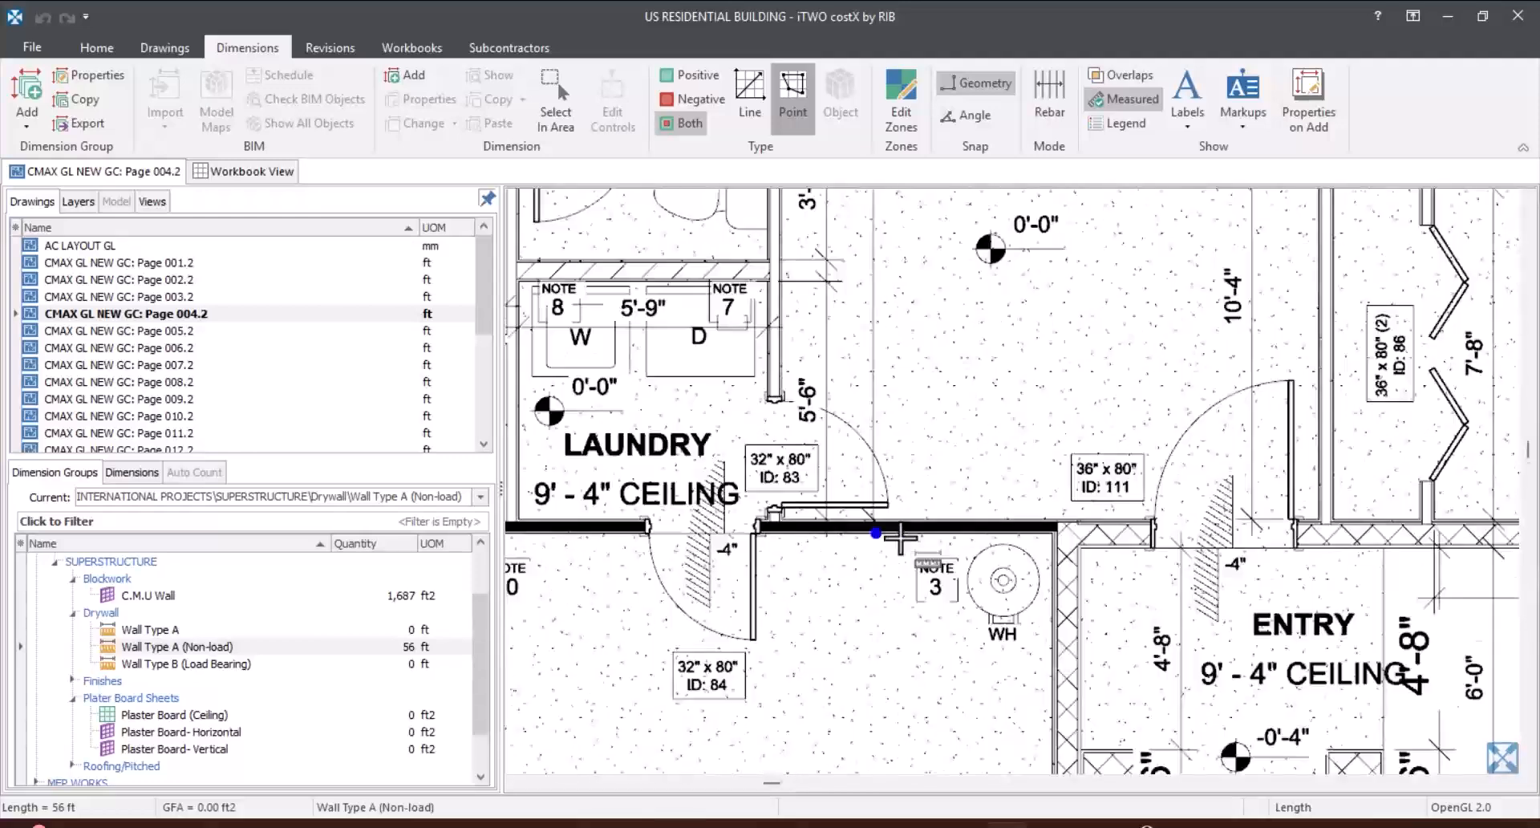
scroll(1031, 486, down, 3)
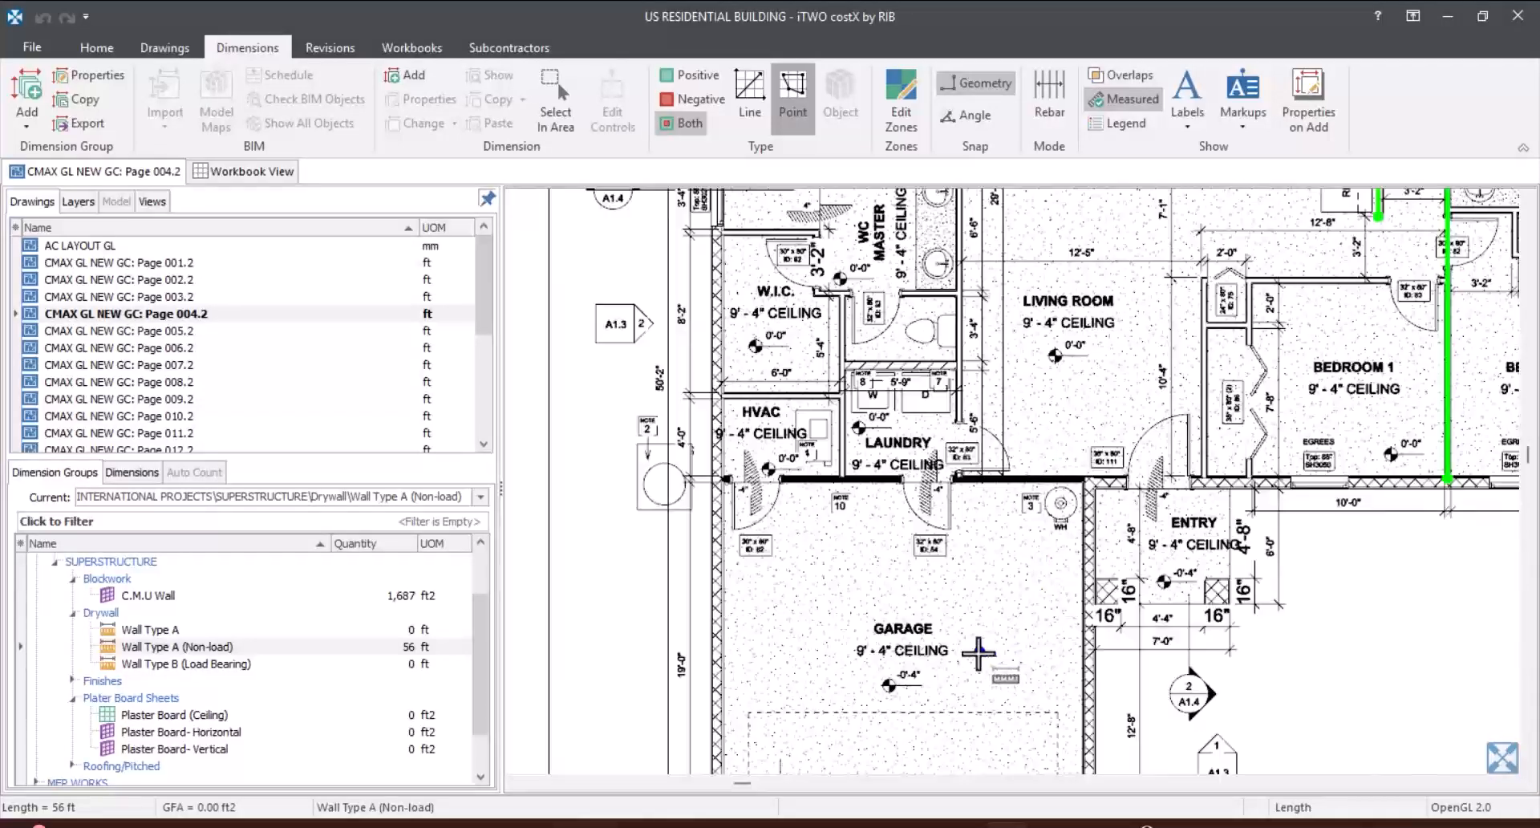
scroll(891, 682, up, 3)
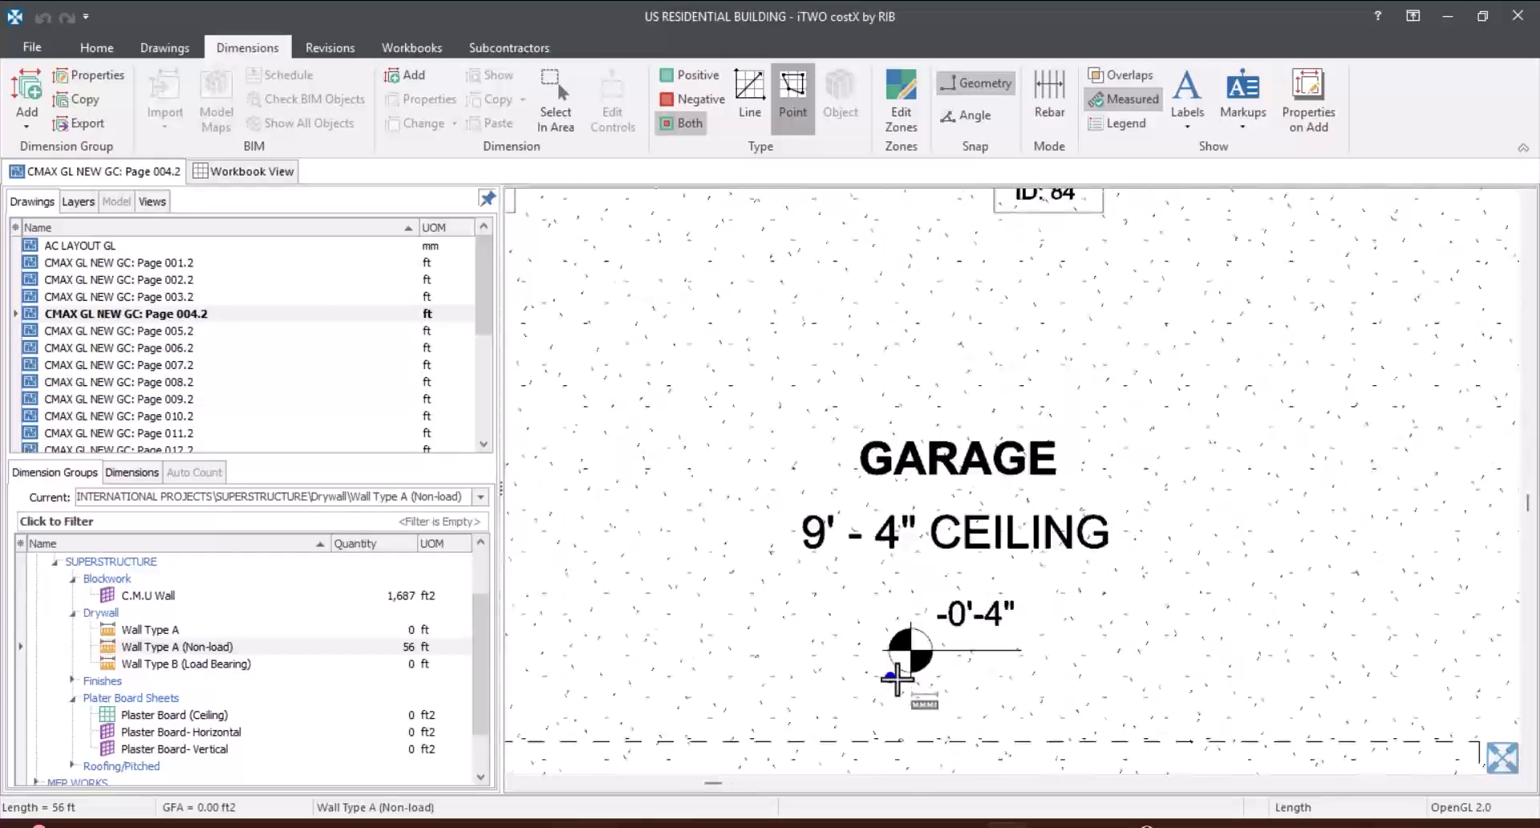
scroll(814, 504, down, 6)
scroll(820, 511, up, 5)
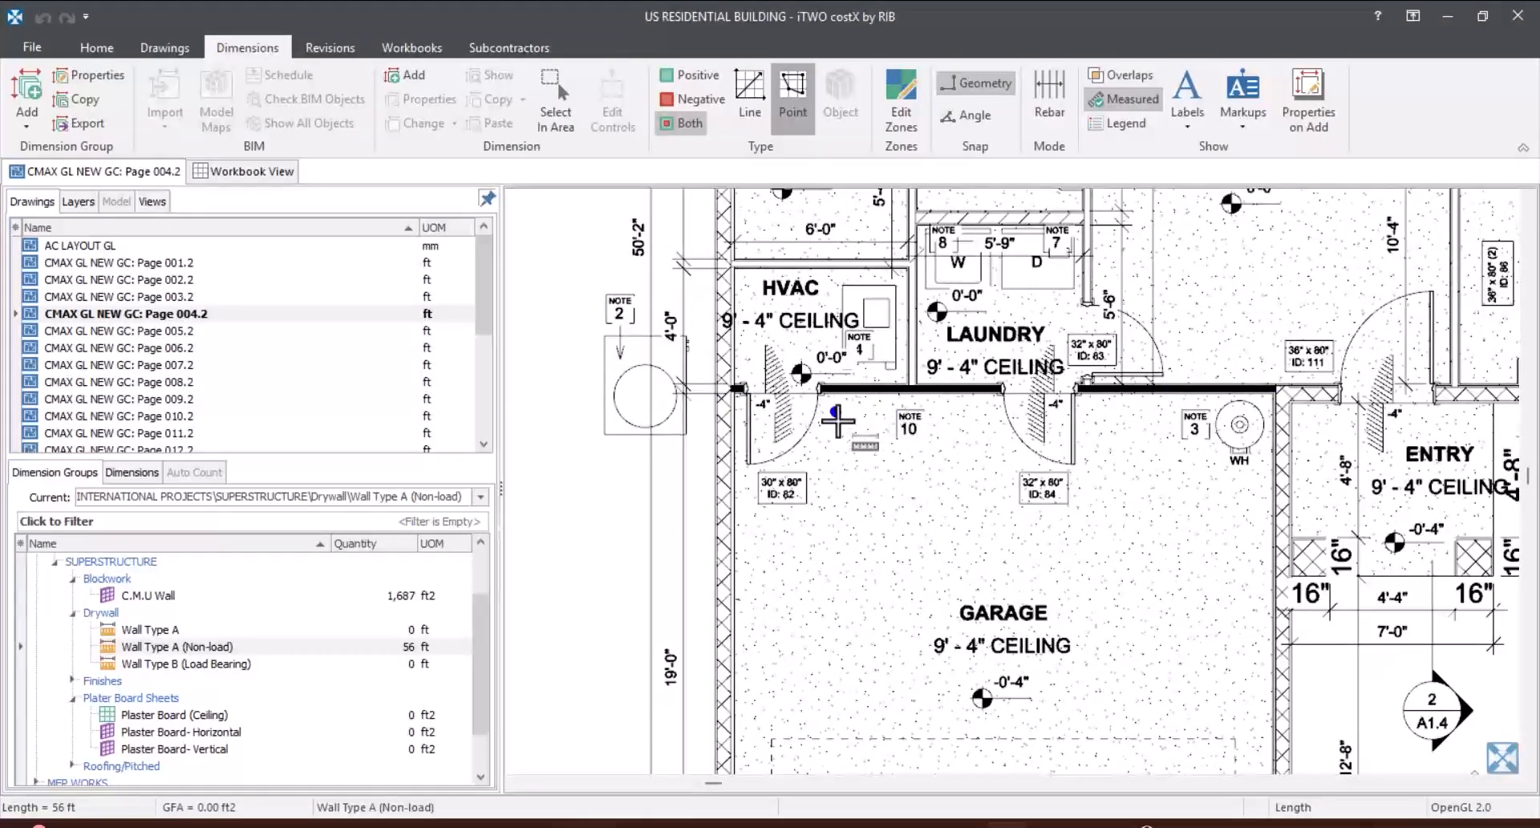
Step: Measure the solid black wall along the garage as Wall Type B (Load Bearing), about 18'-11", from the HVAC exterior wall to the entry-side block wall
click(251, 679)
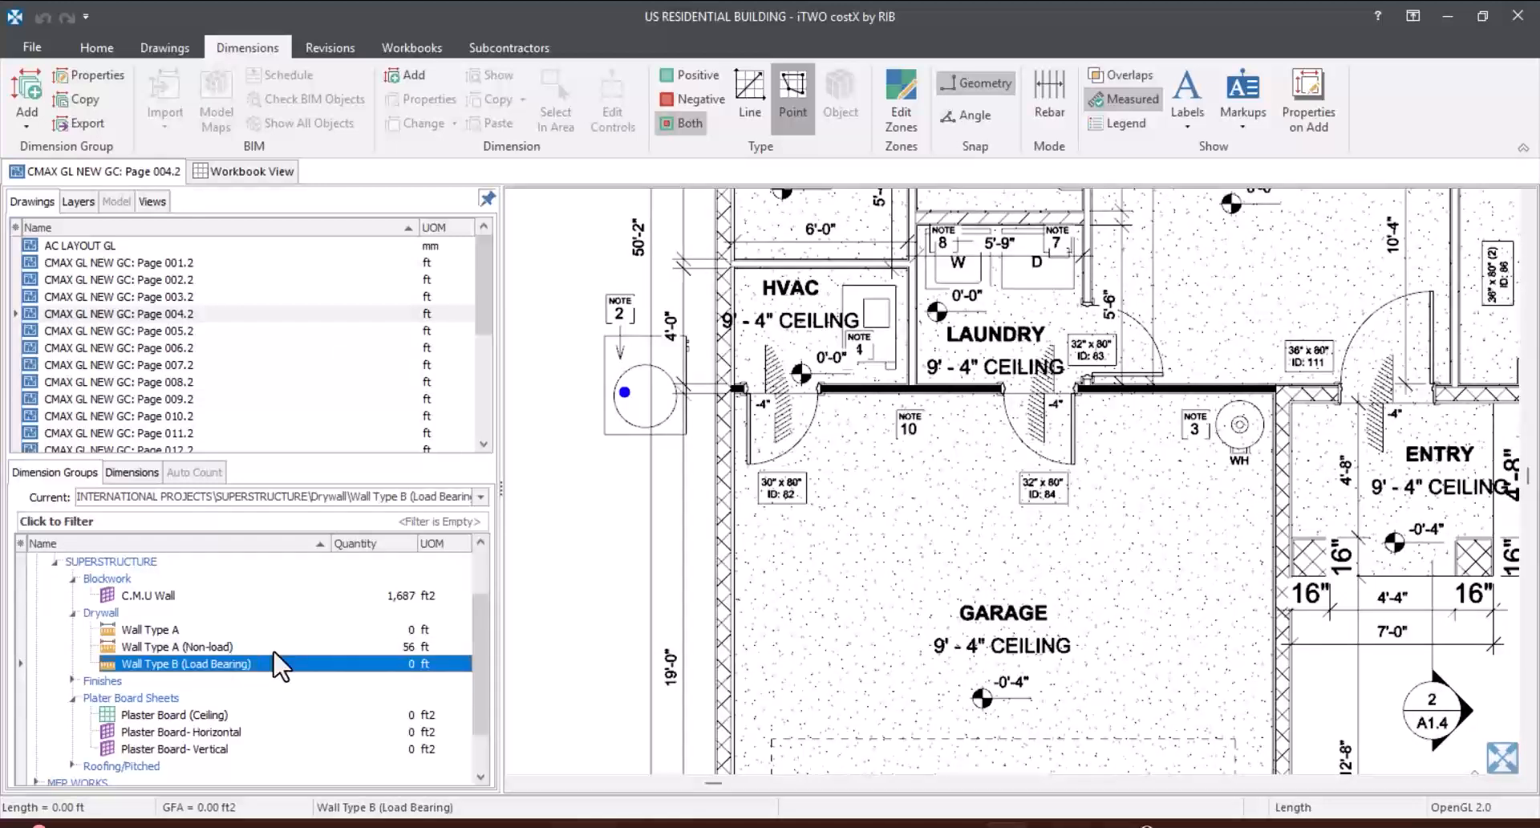
scroll(277, 664, down, 1)
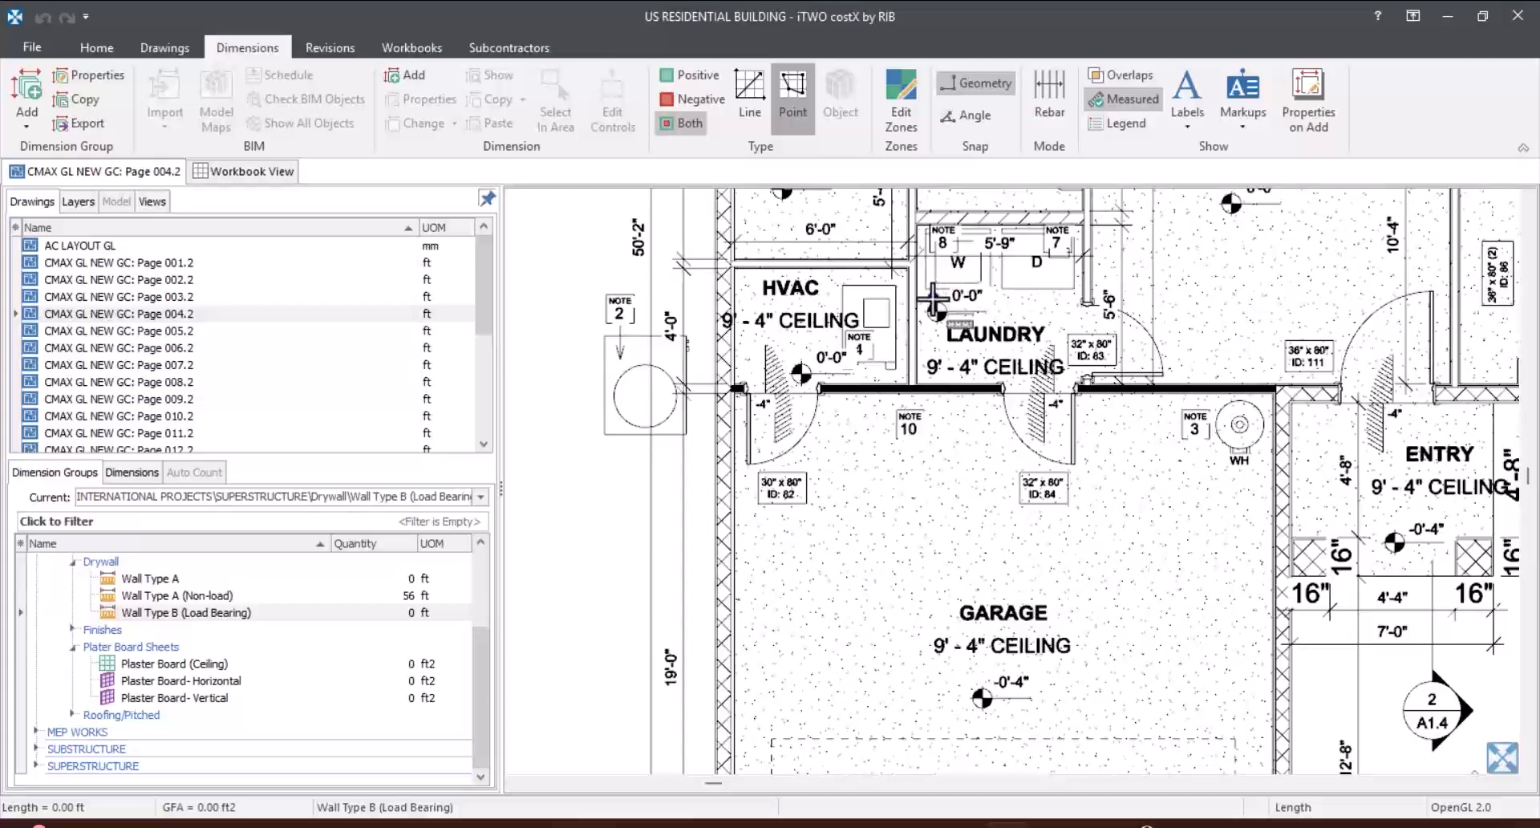
scroll(722, 385, up, 4)
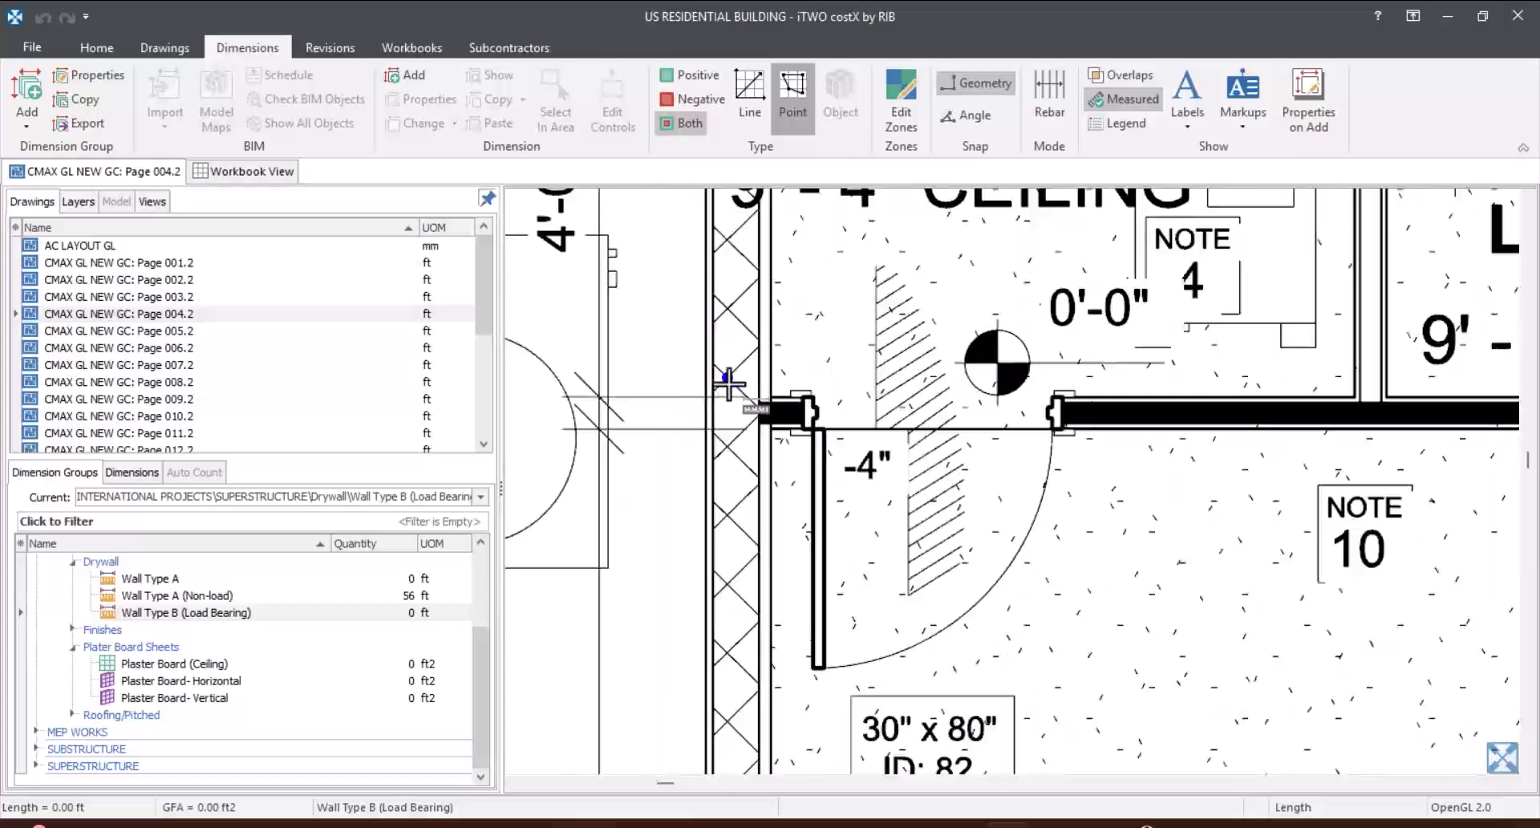
click(818, 479)
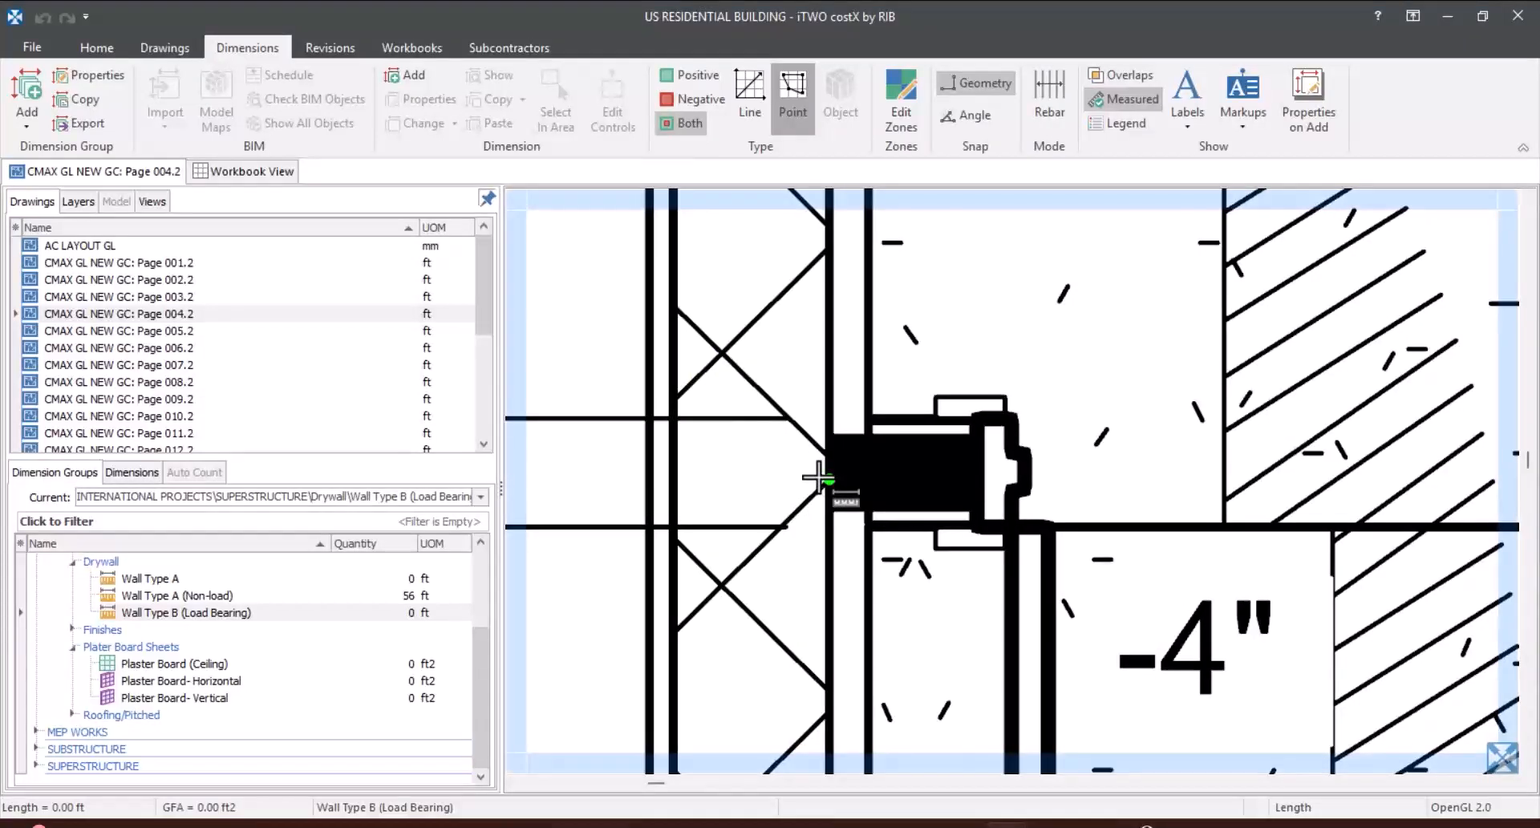
scroll(802, 458, down, 4)
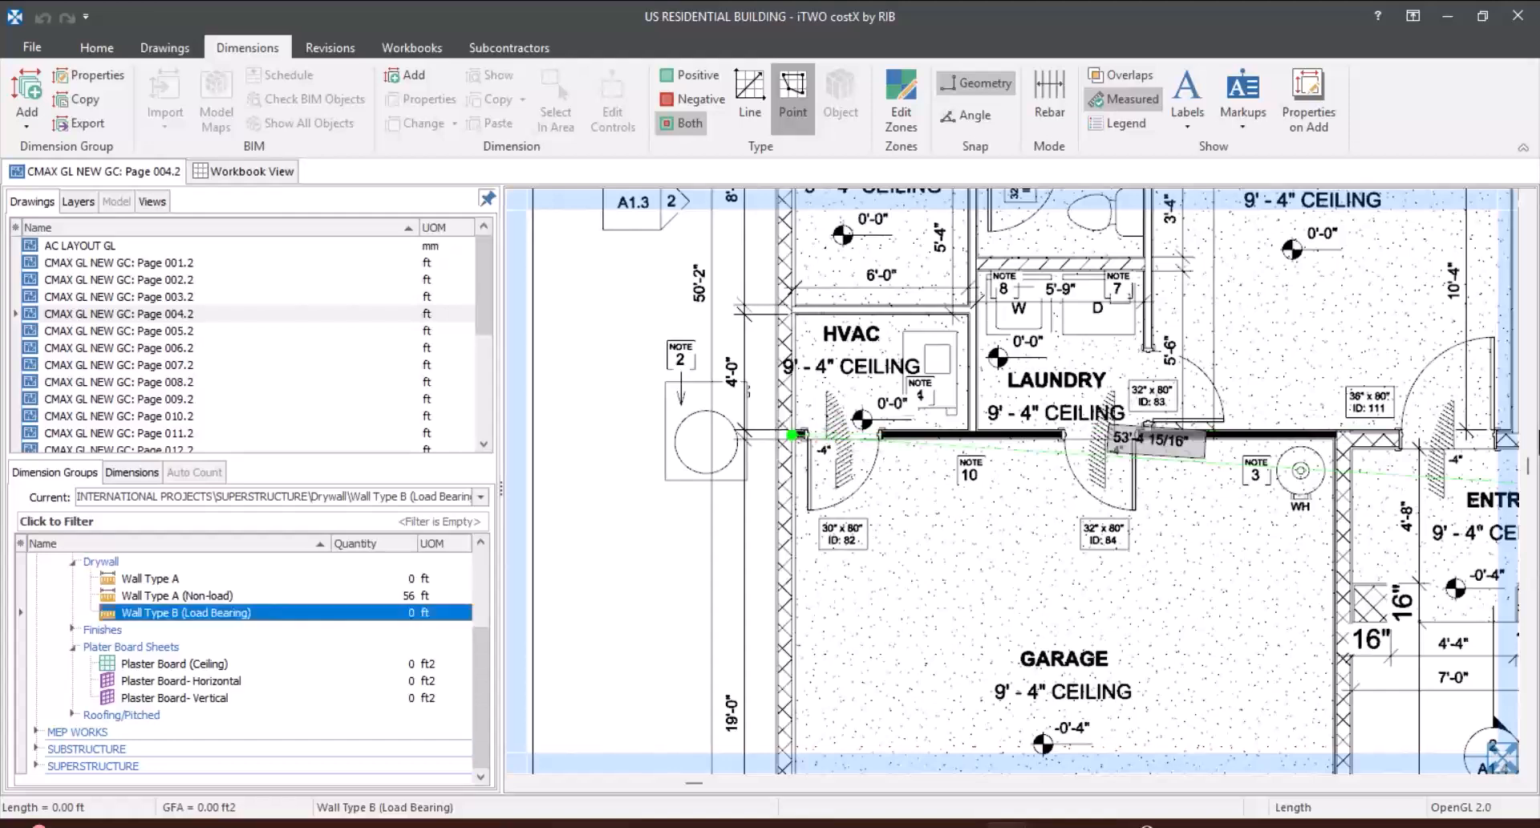
scroll(1379, 412, up, 4)
click(1170, 521)
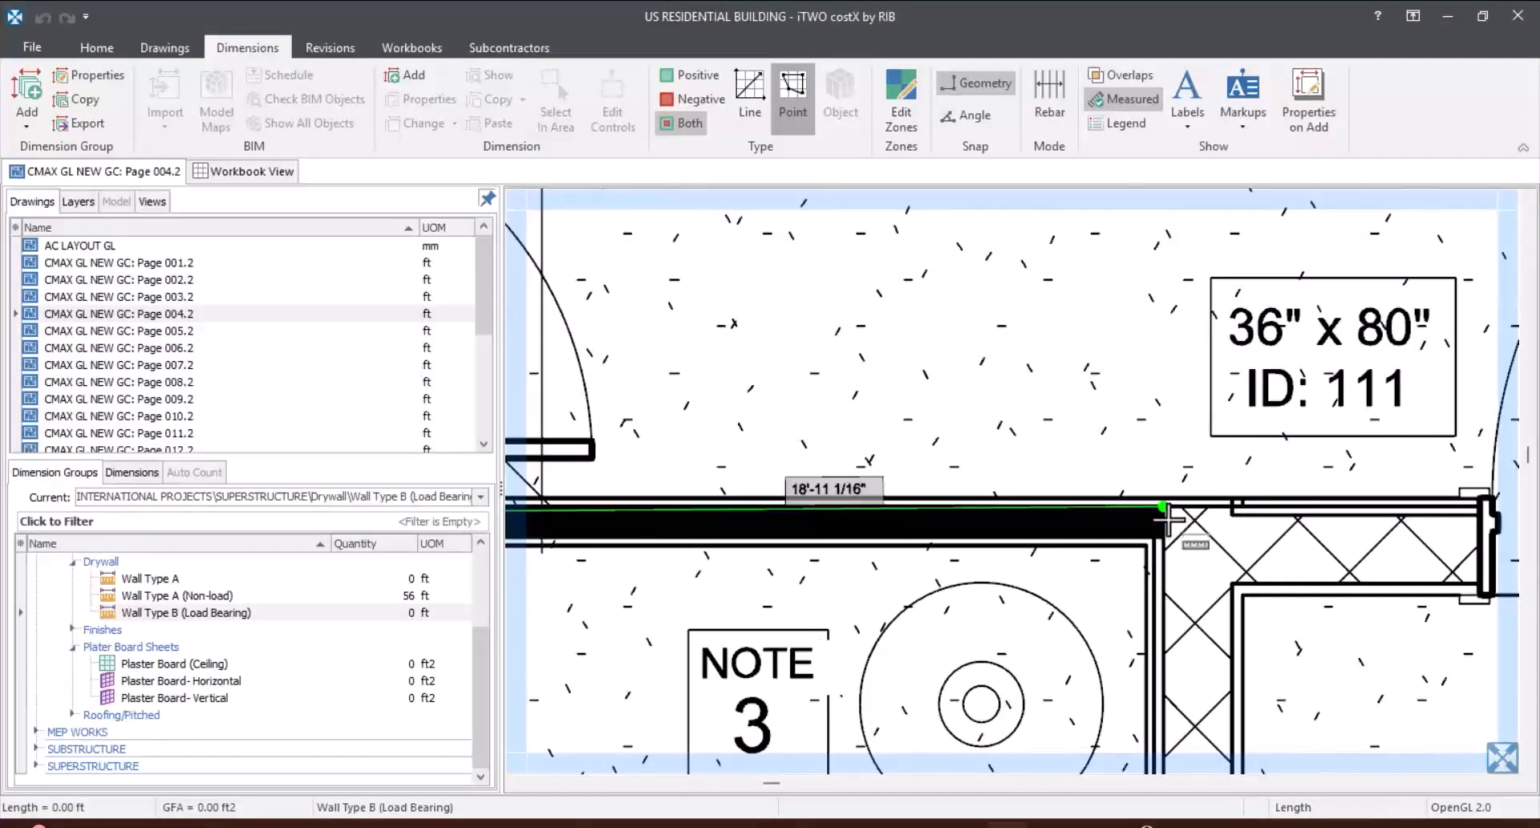
scroll(1167, 520, up, 3)
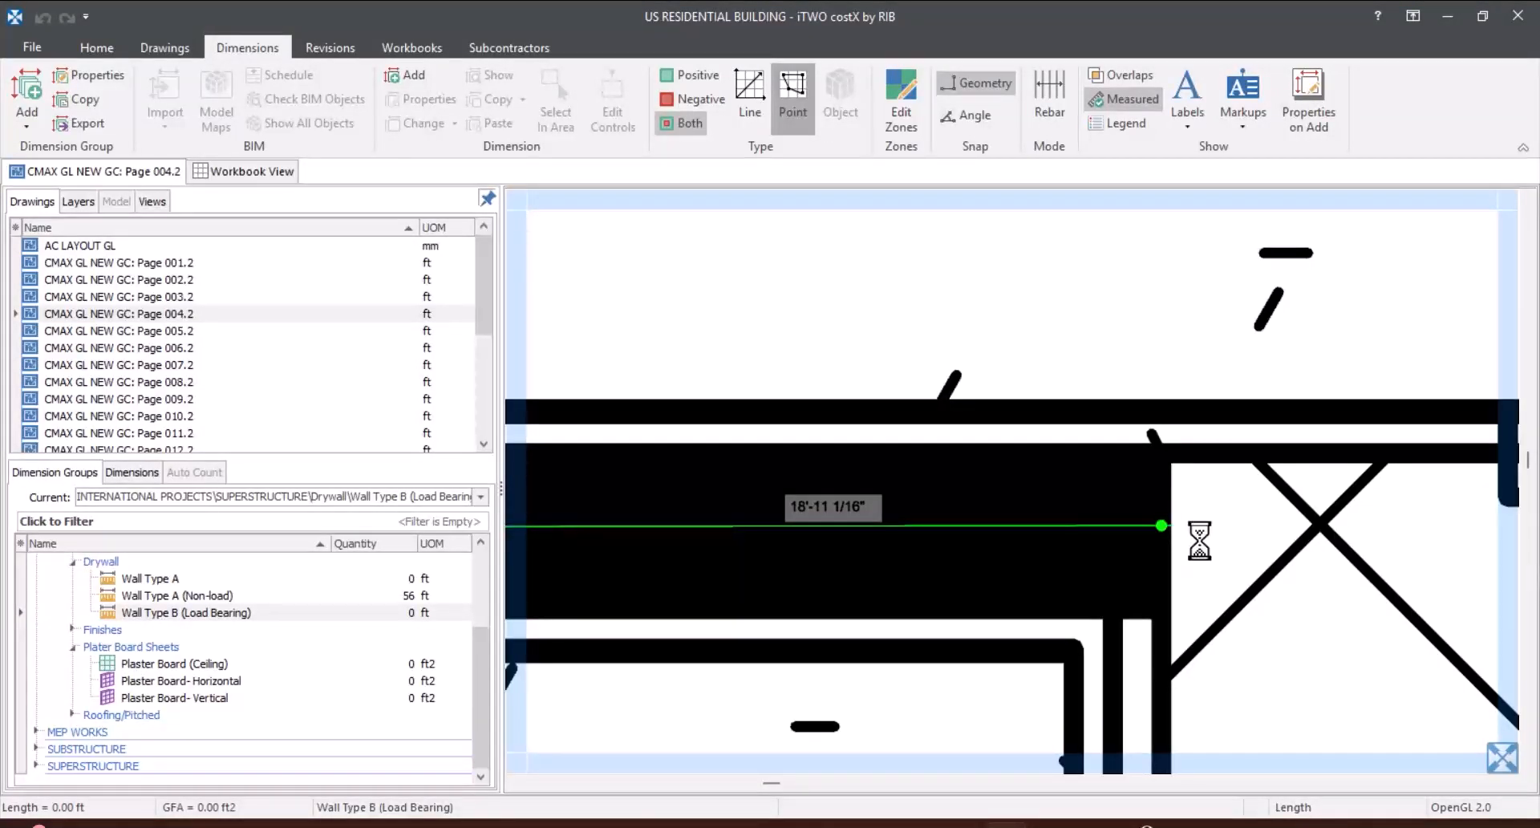
double_click(1161, 526)
scroll(1203, 538, down, 5)
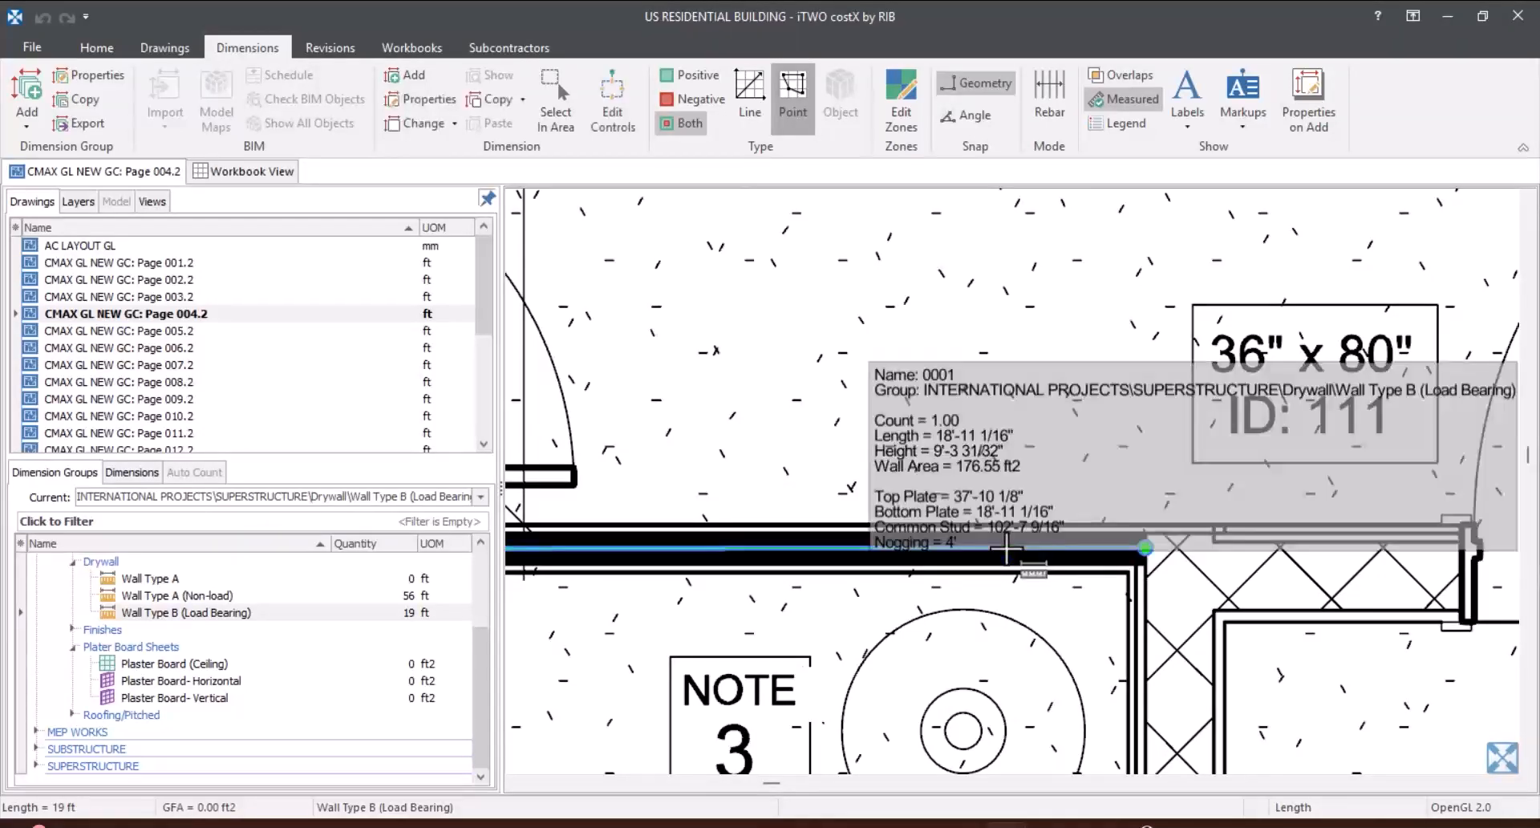
Step: Turn the properties prompt on adding back on and delete the Wall Type B dimension along the garage
scroll(1105, 348, down, 4)
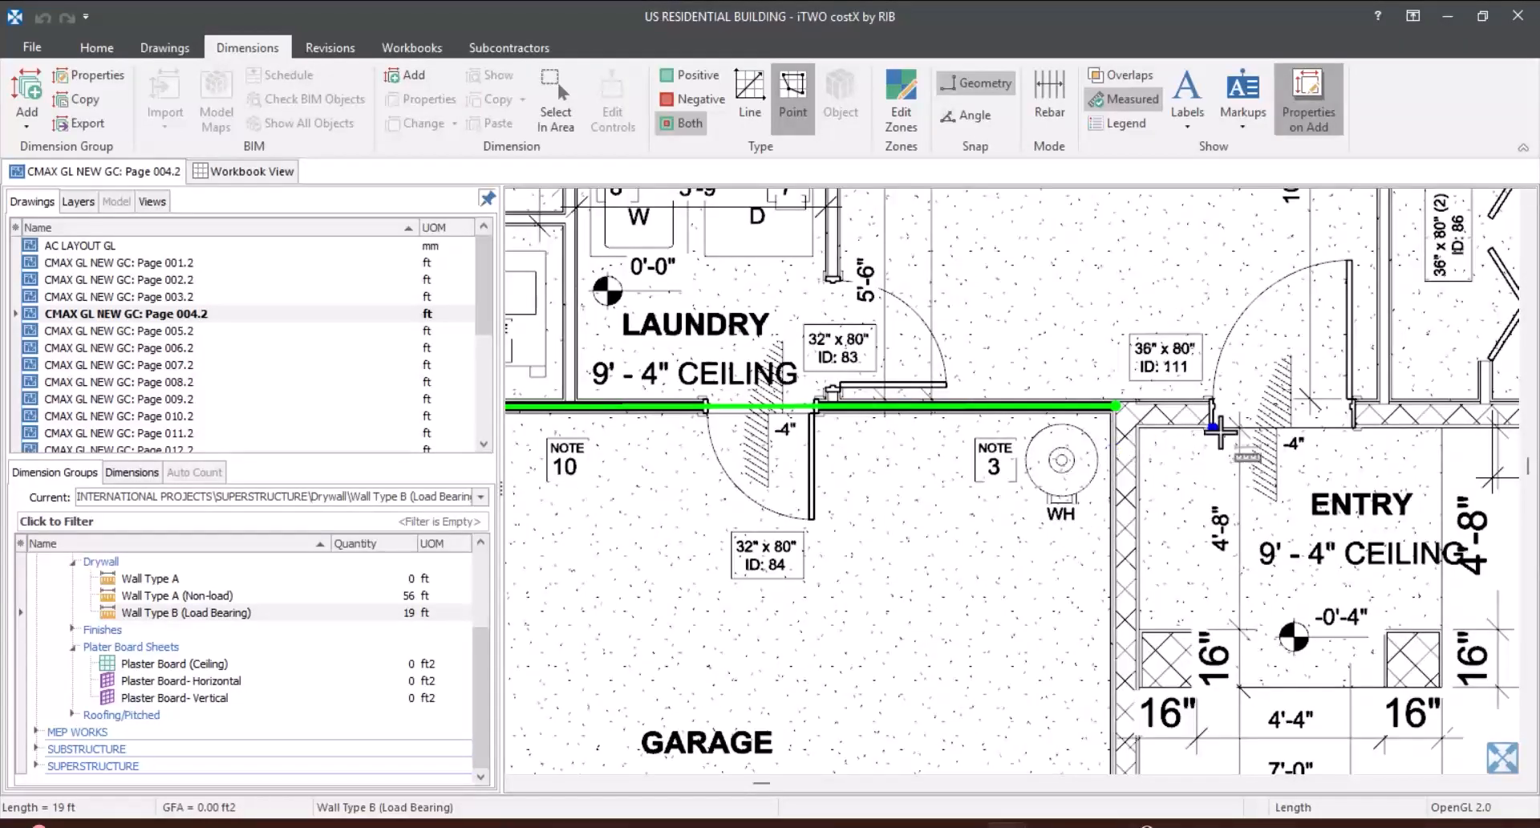
scroll(1221, 432, down, 2)
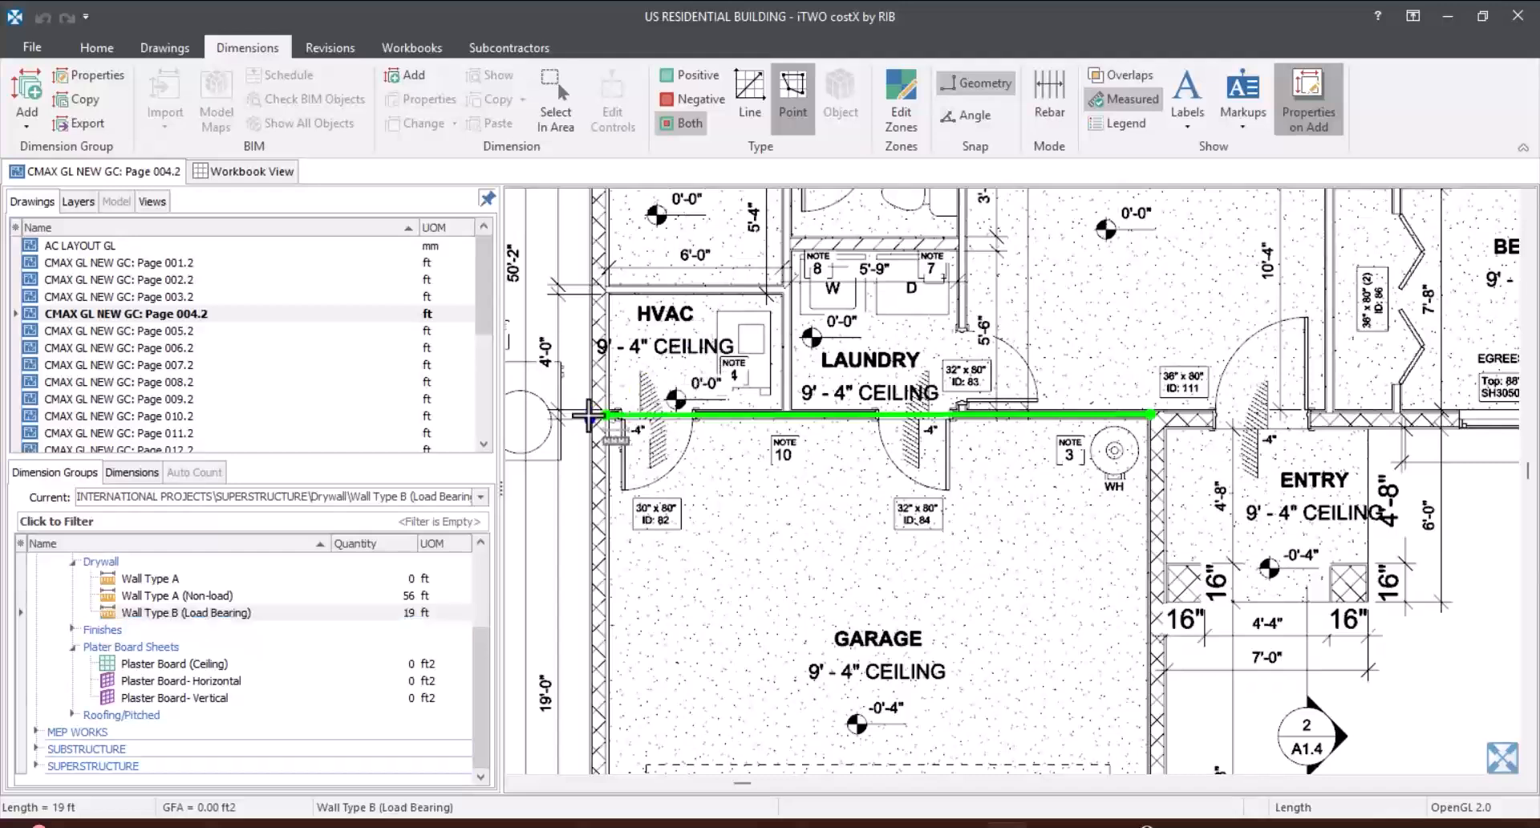
click(397, 612)
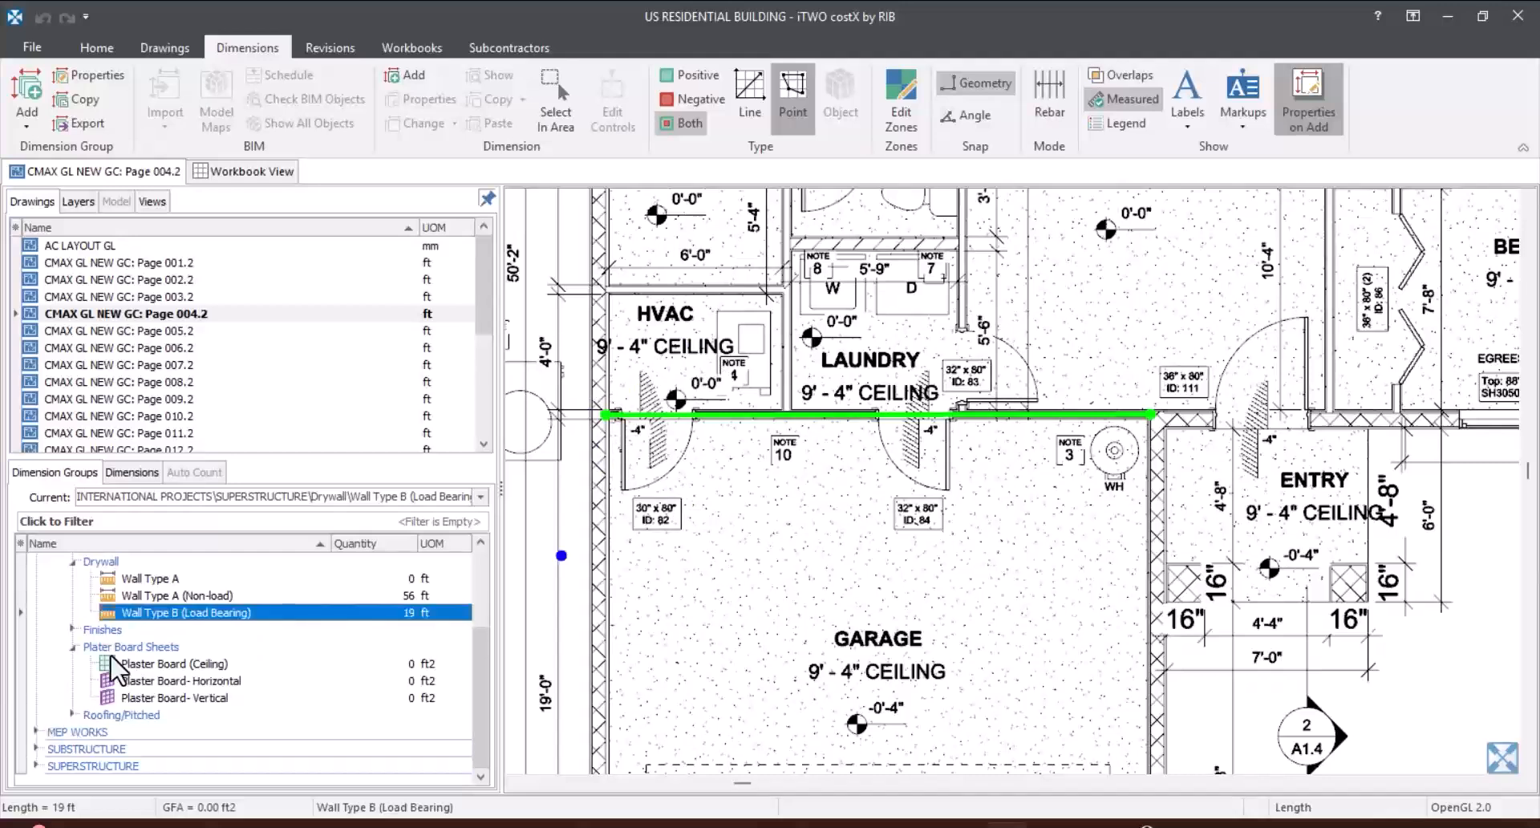
click(132, 472)
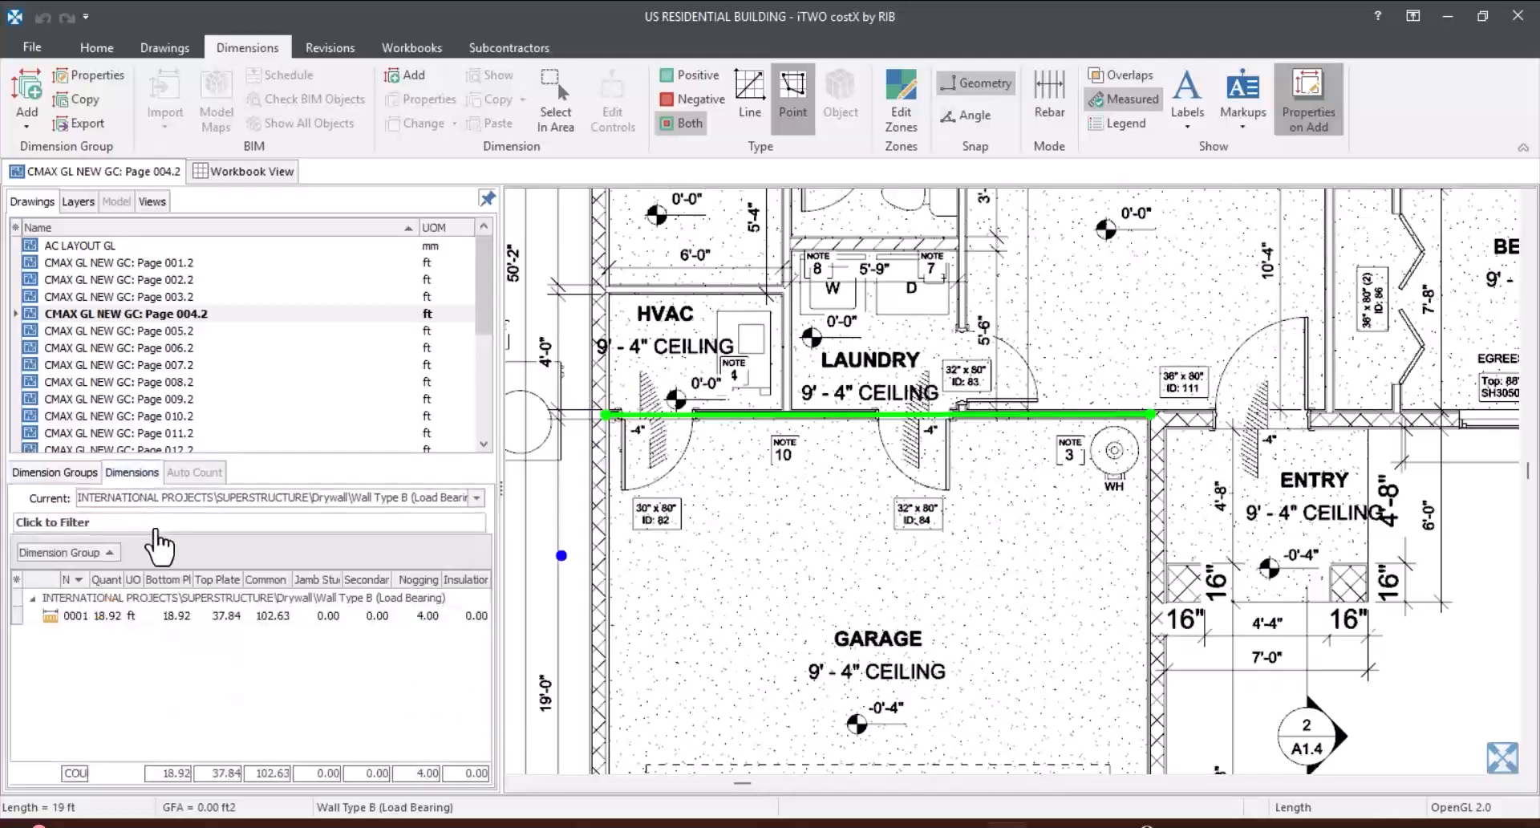
click(217, 618)
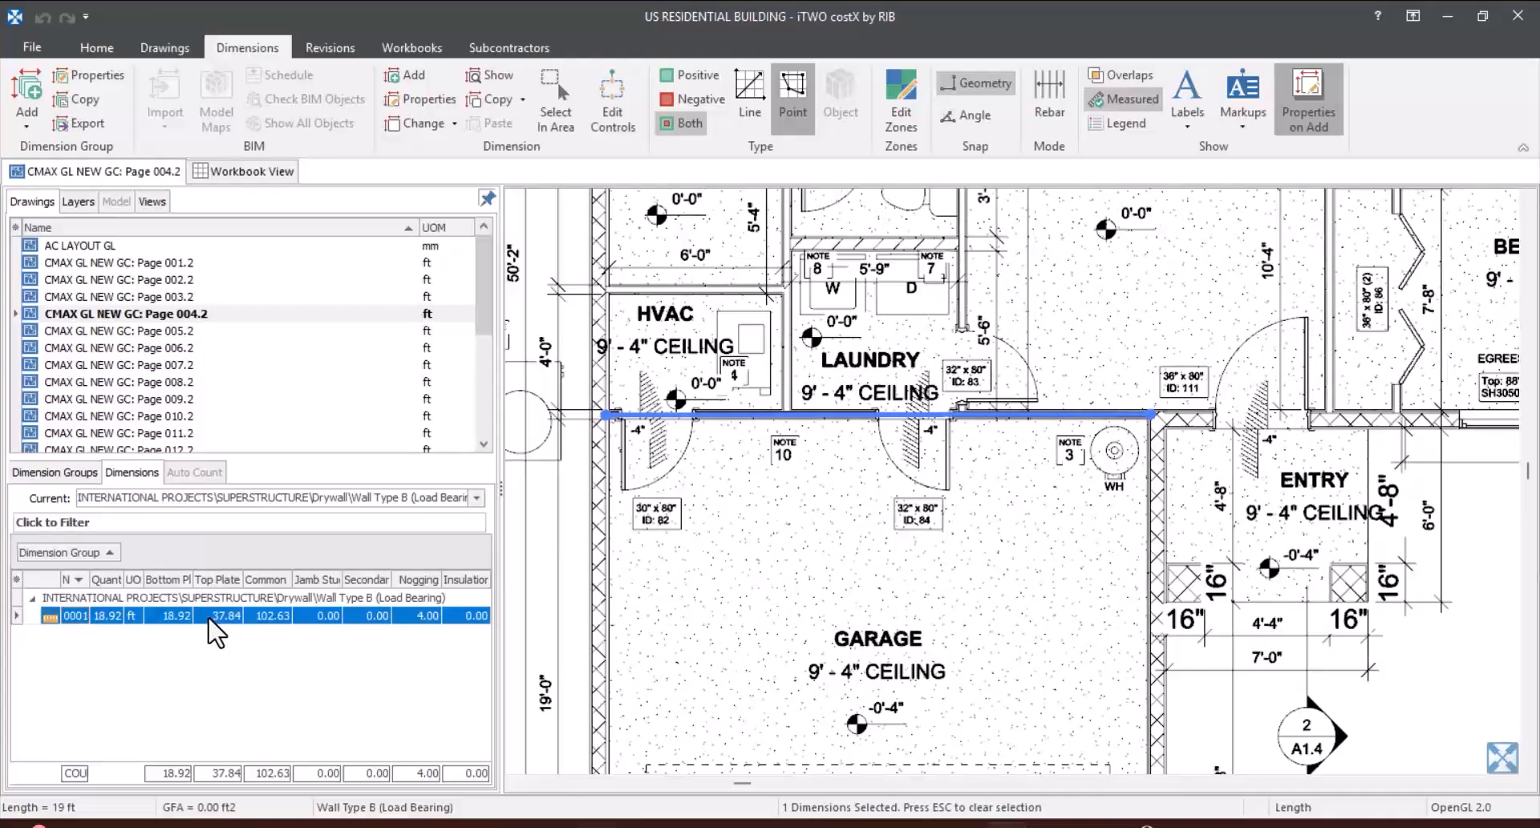
right_click(210, 618)
click(278, 495)
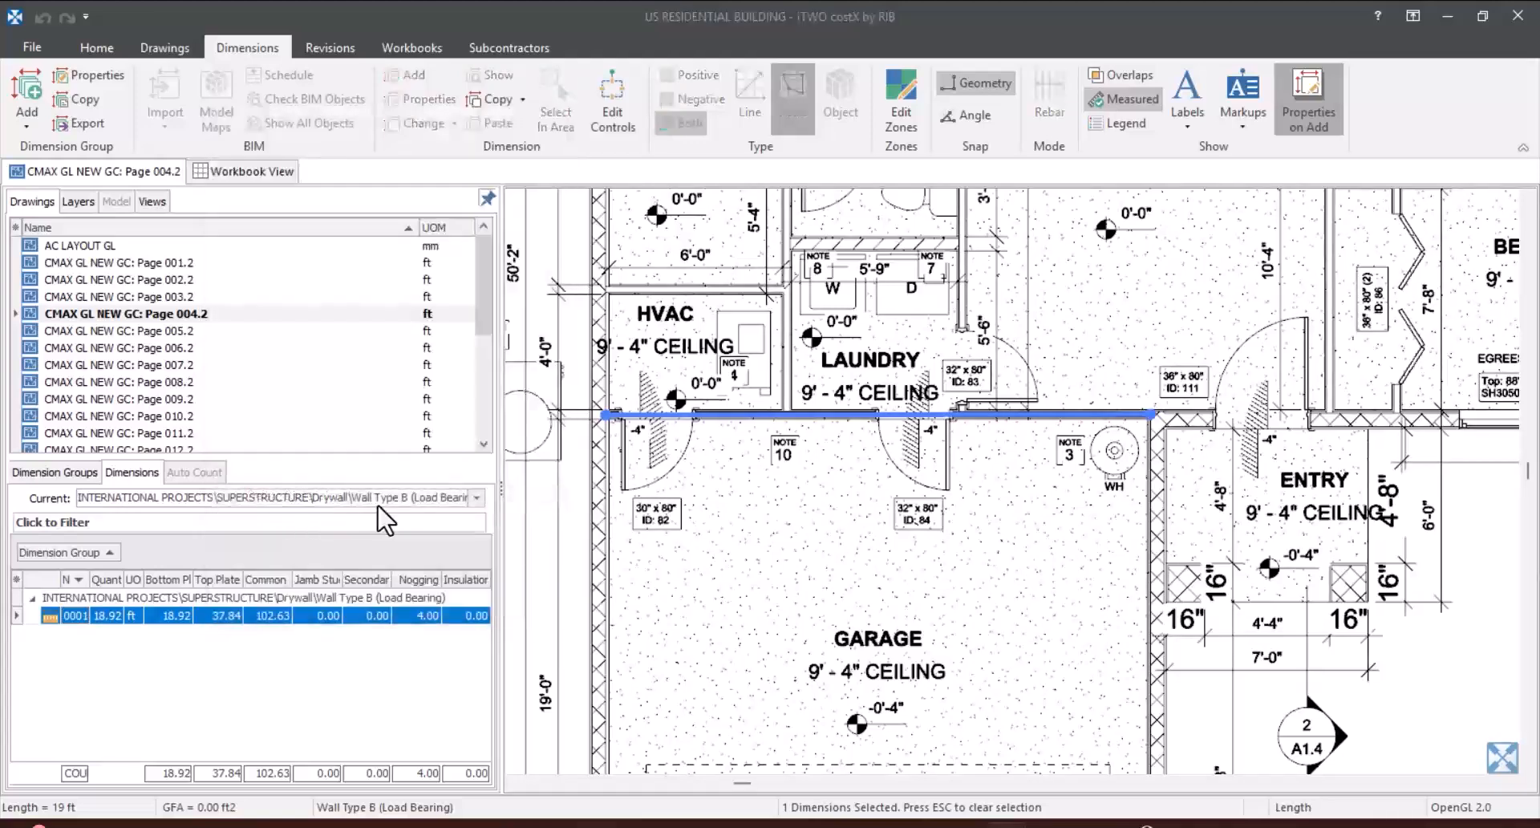
click(705, 486)
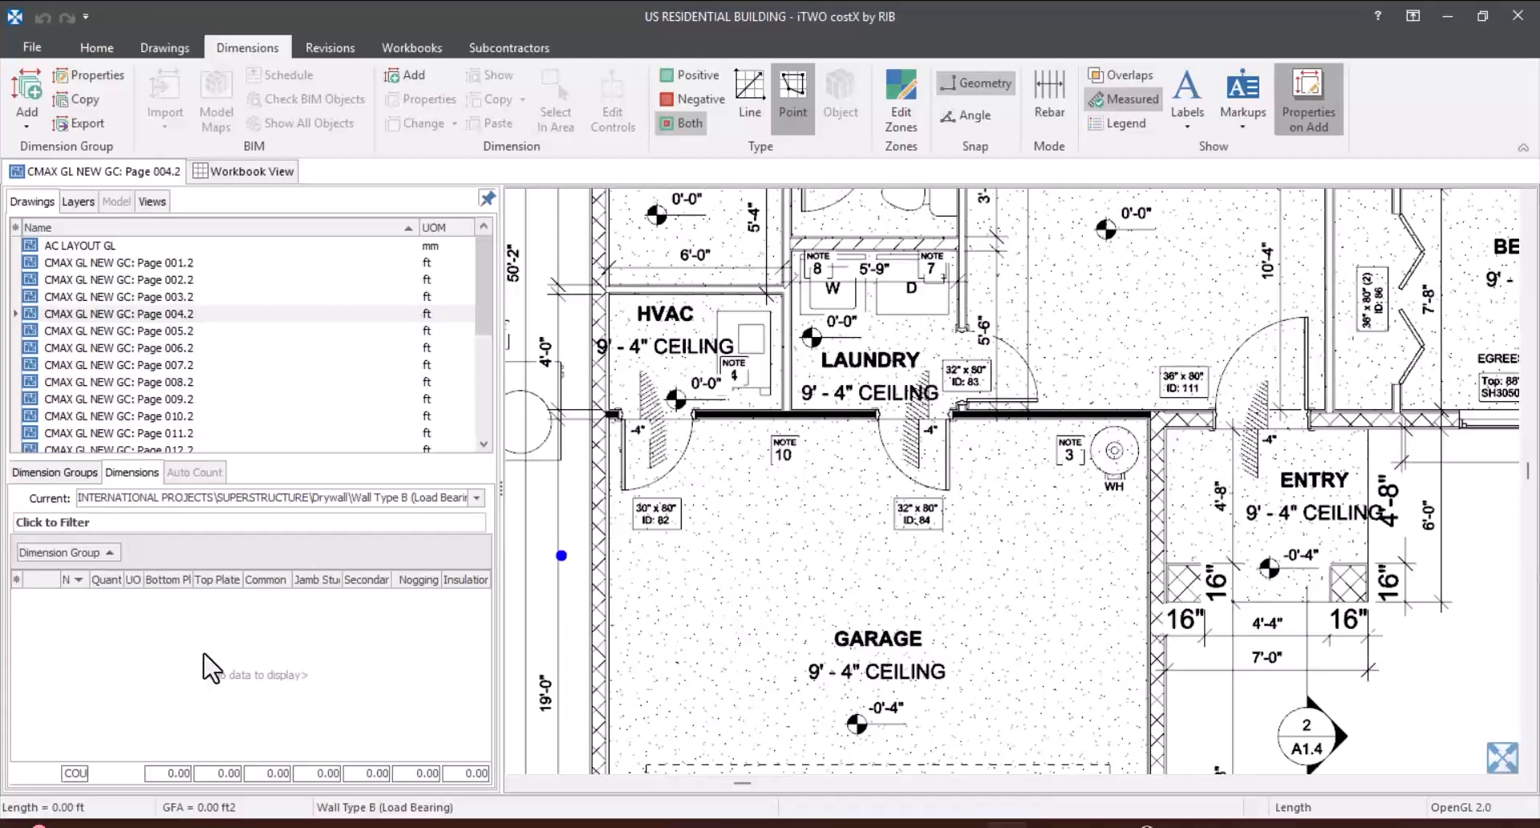
Step: Remeasure the solid black garage wall under Wall Type B (Load Bearing), about 18'-11", between the HVAC exterior wall and the entry-side block wall
click(54, 472)
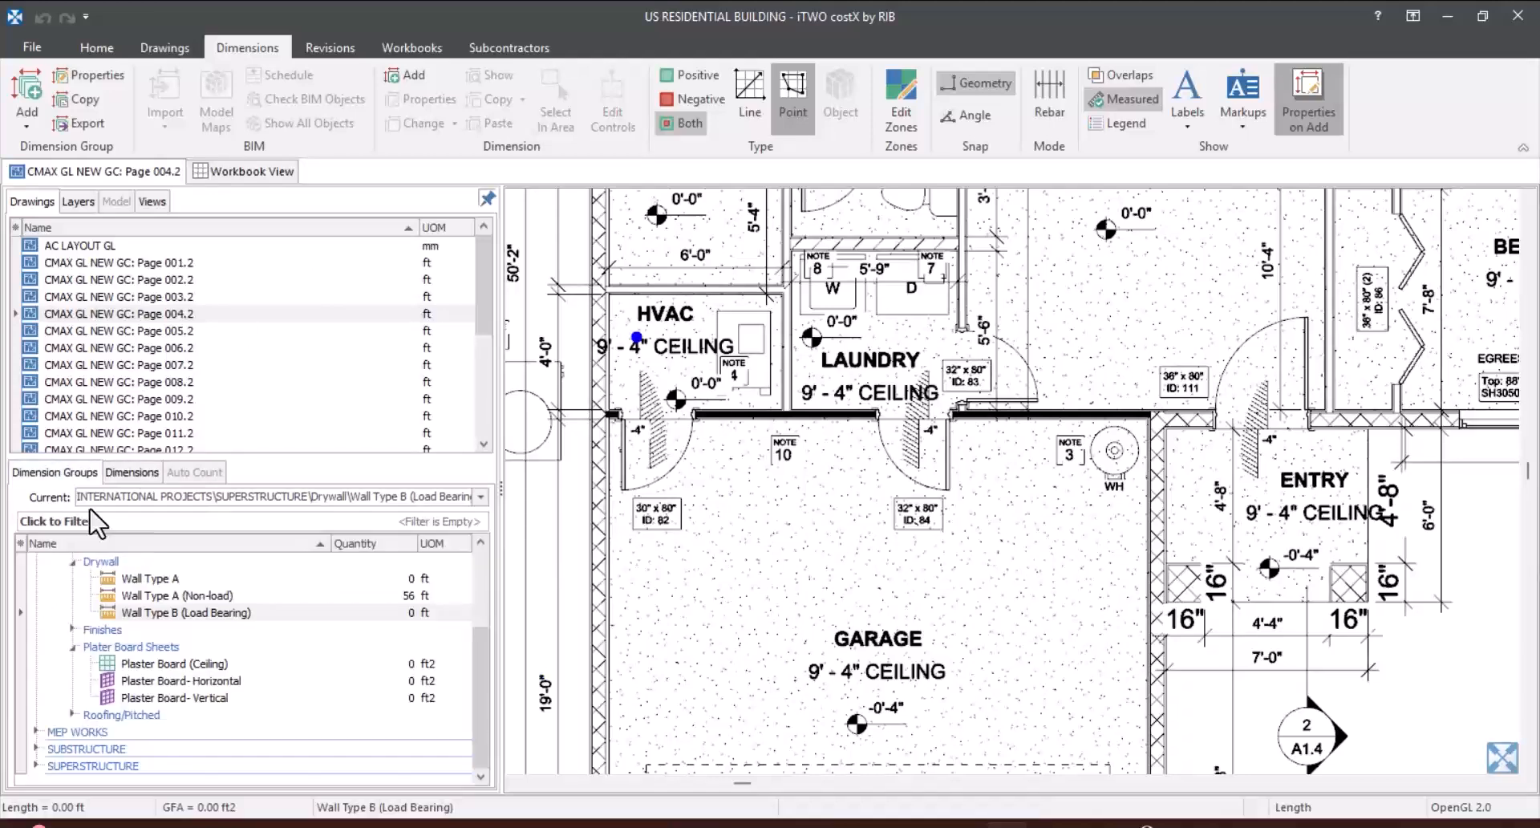
click(391, 617)
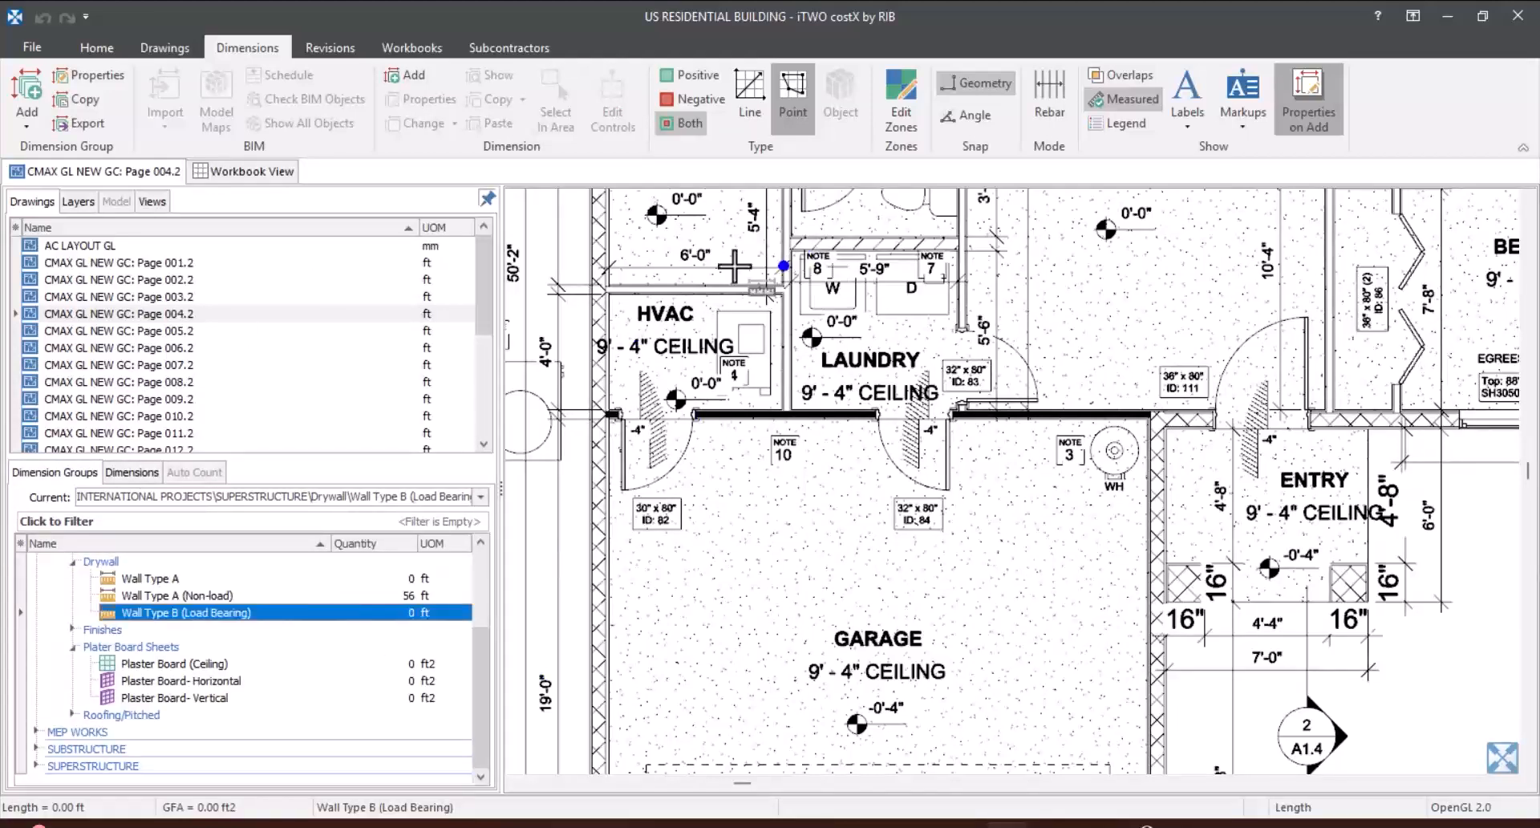
scroll(622, 413, up, 5)
click(550, 421)
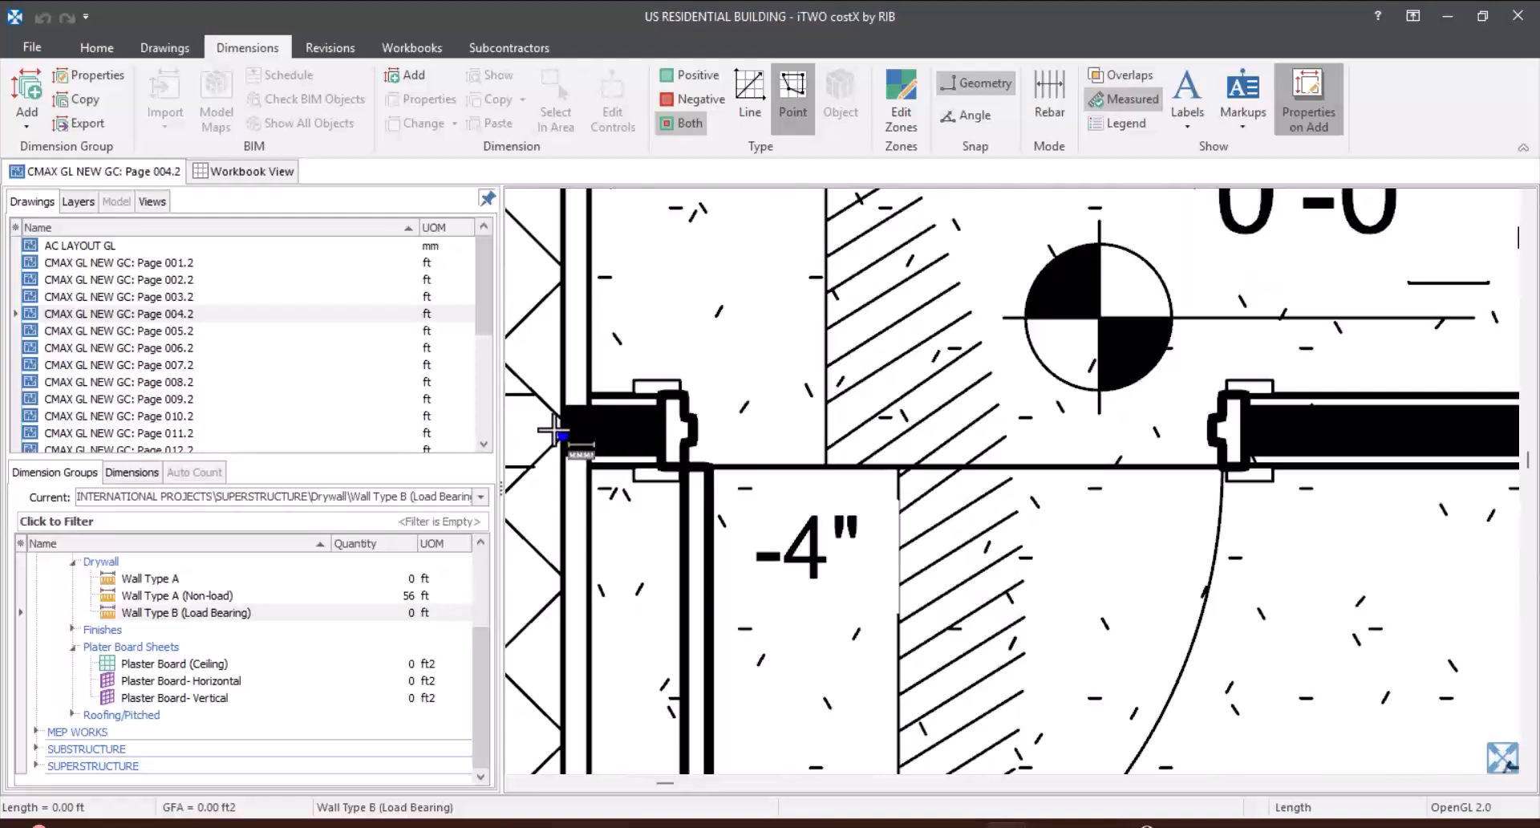
scroll(551, 425, down, 5)
scroll(1278, 377, up, 6)
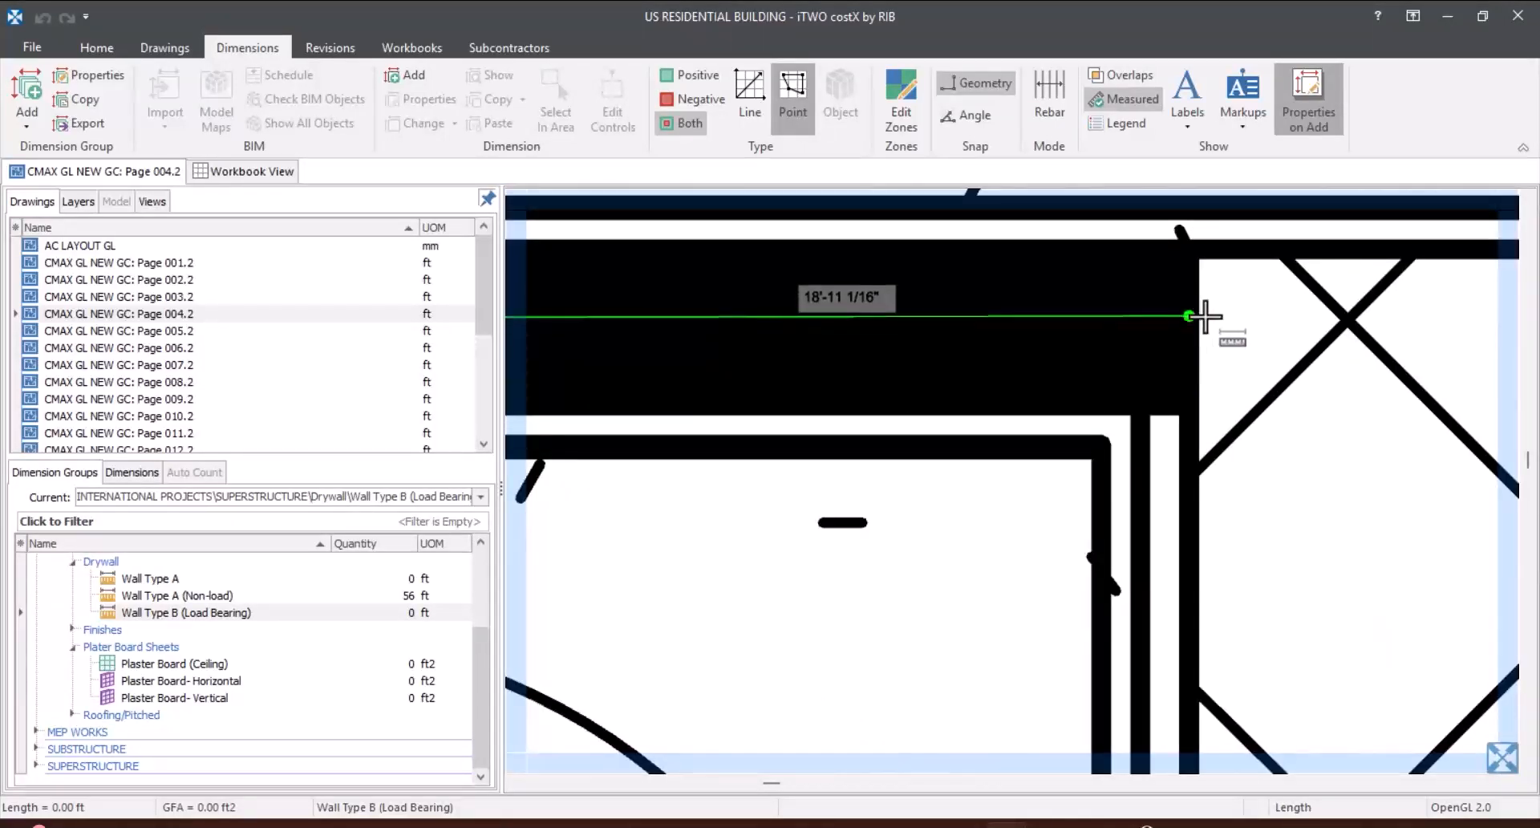
click(1205, 317)
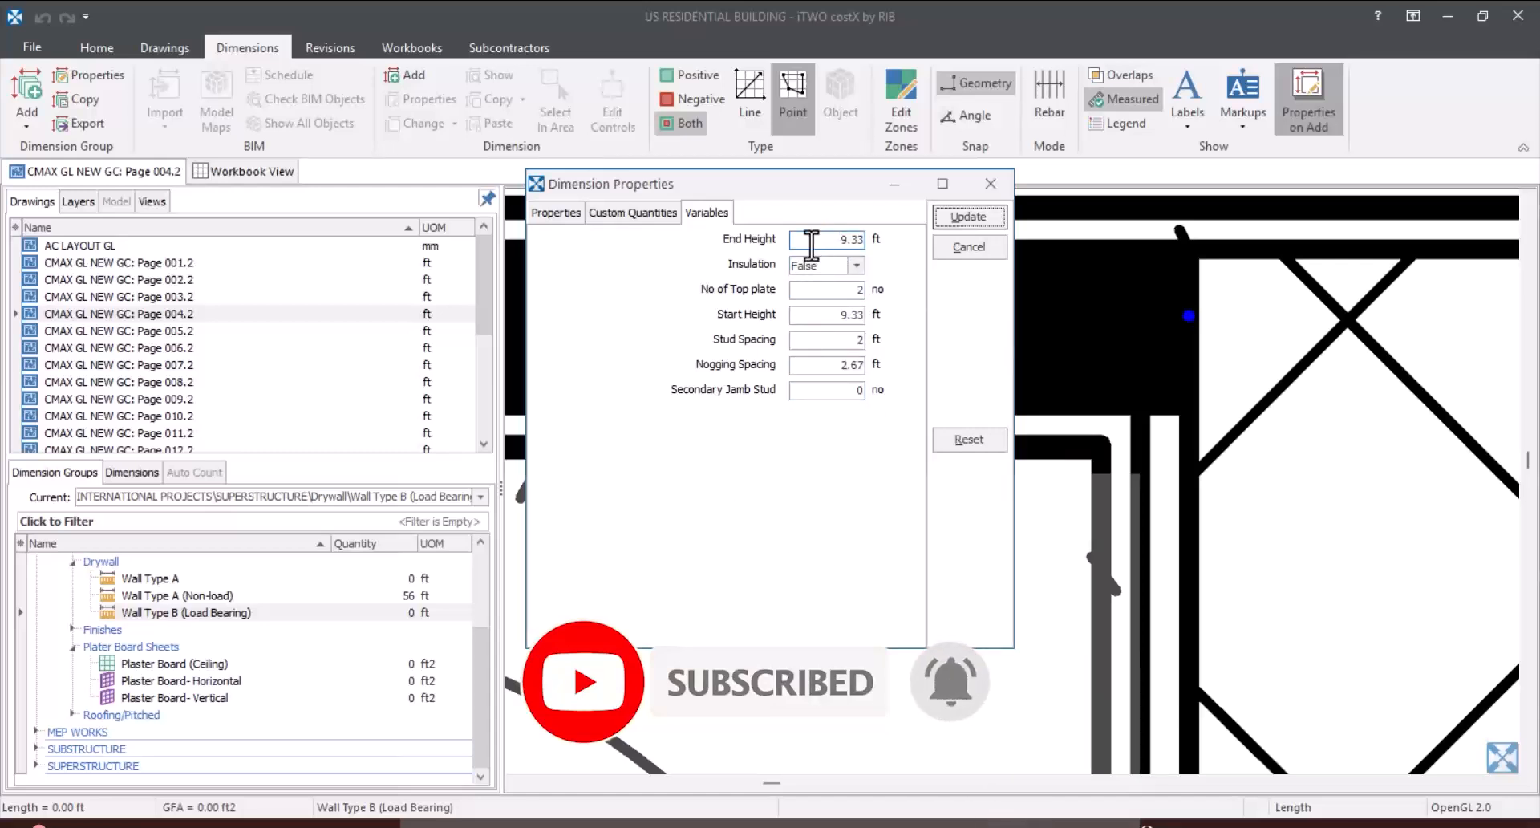
Step: Set the load-bearing wall's end height and start height to 10 ft and its Insulation variable to True
drag(810, 239, 719, 263)
text(10)
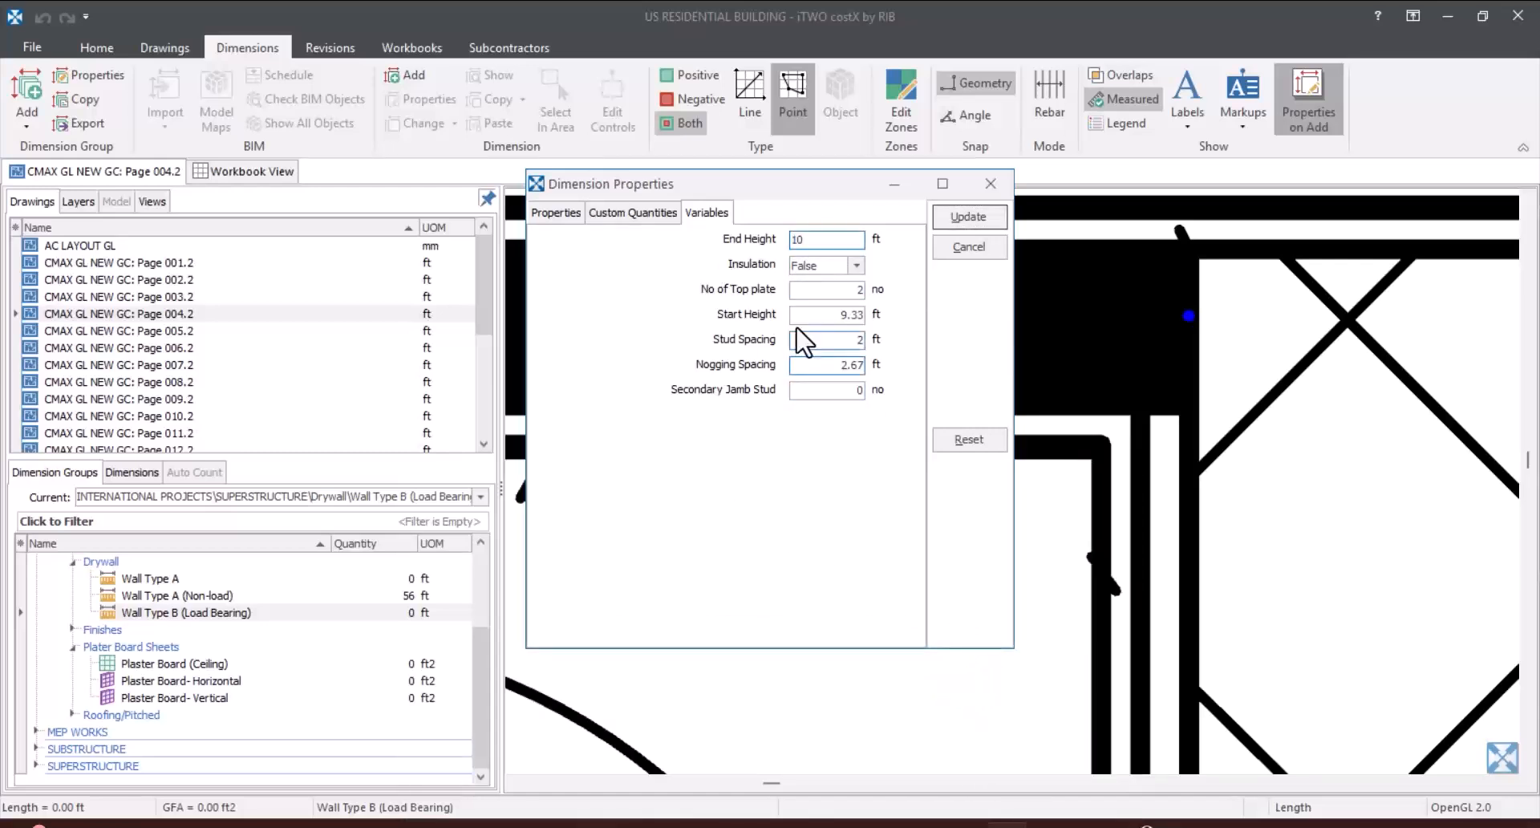
click(812, 314)
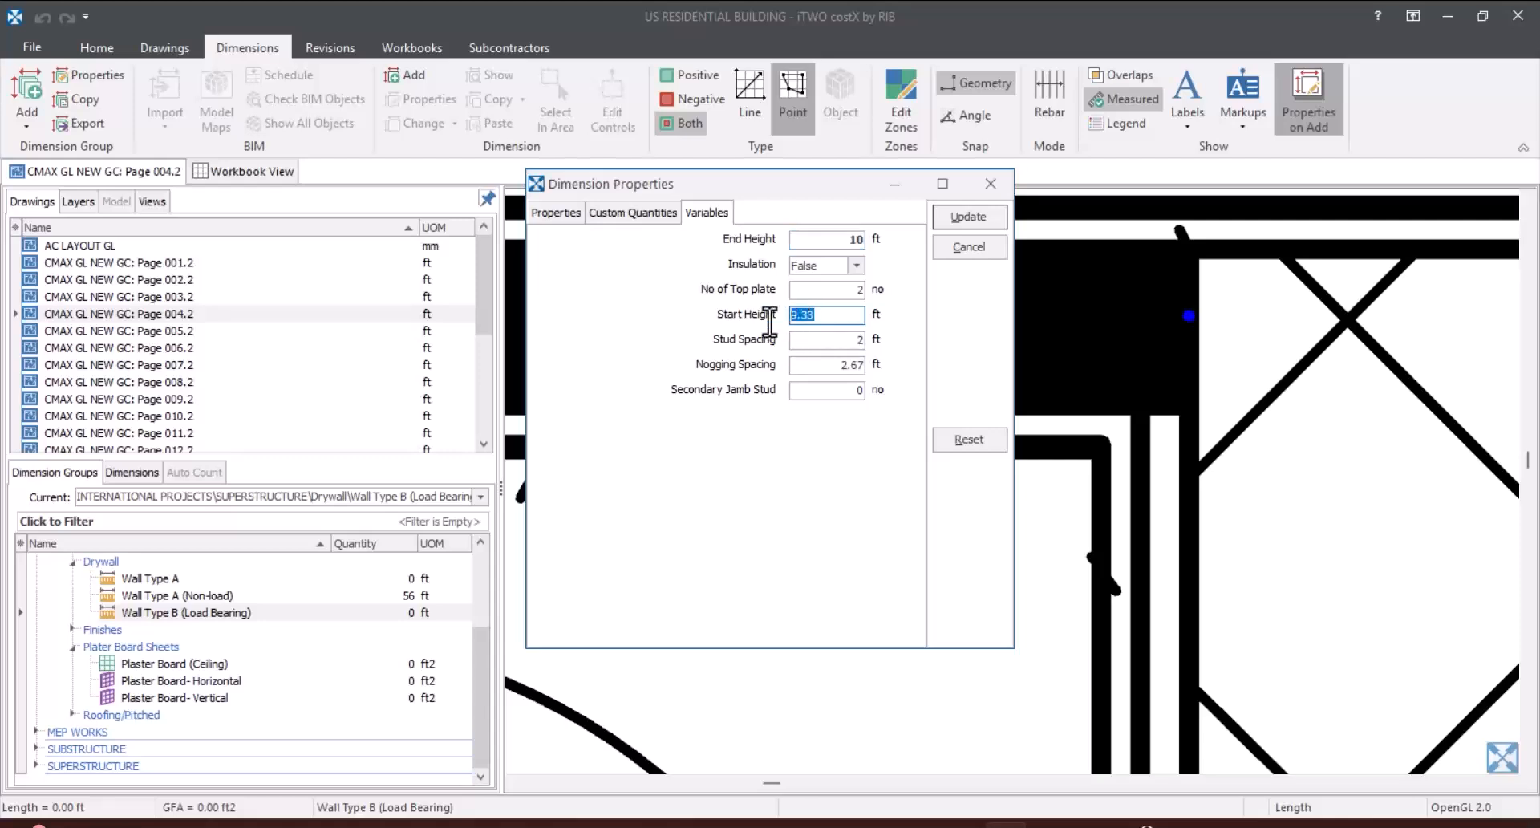
click(856, 267)
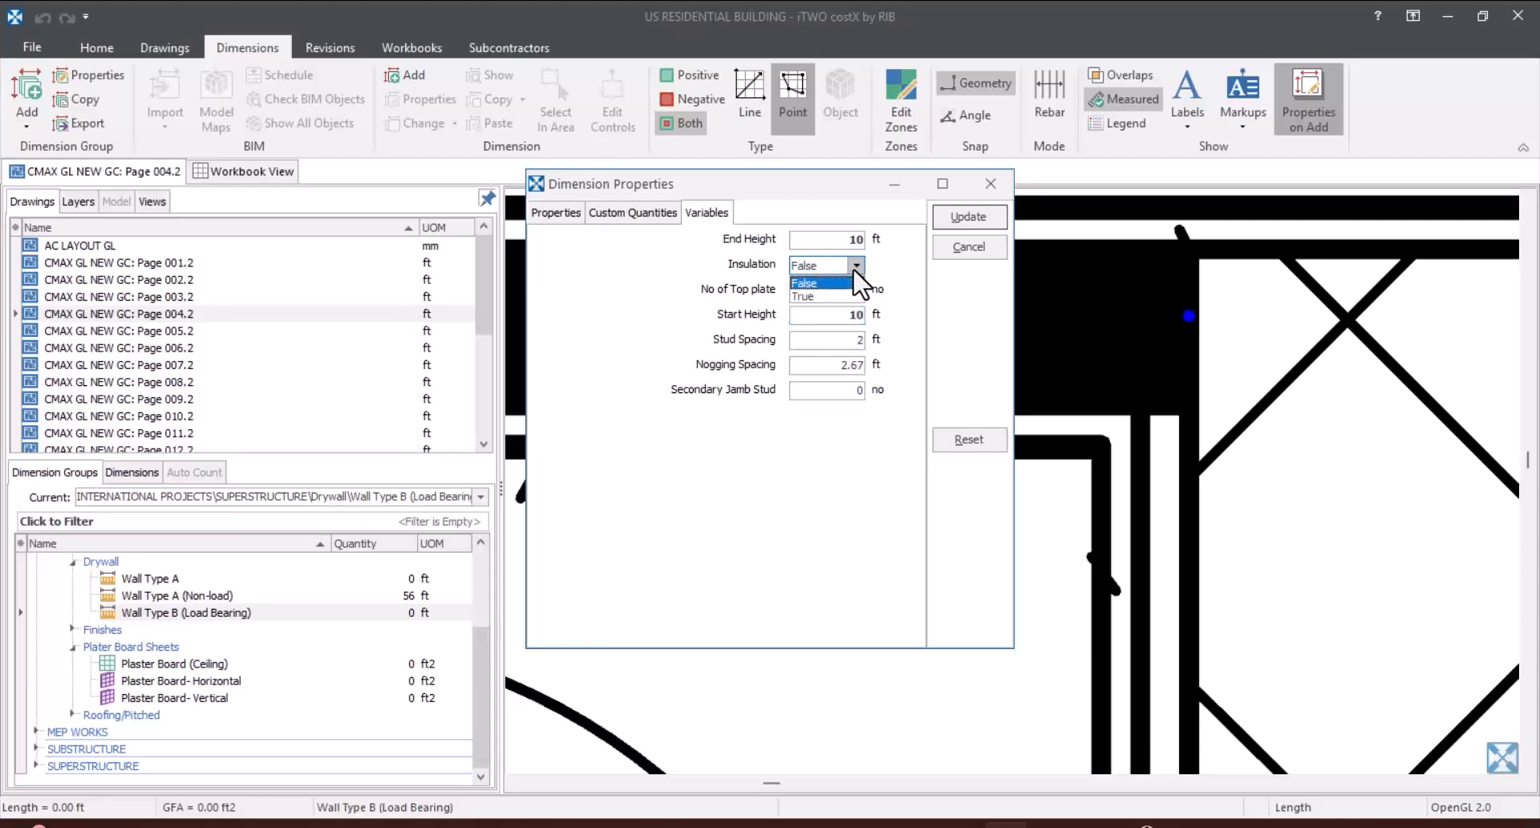
click(852, 296)
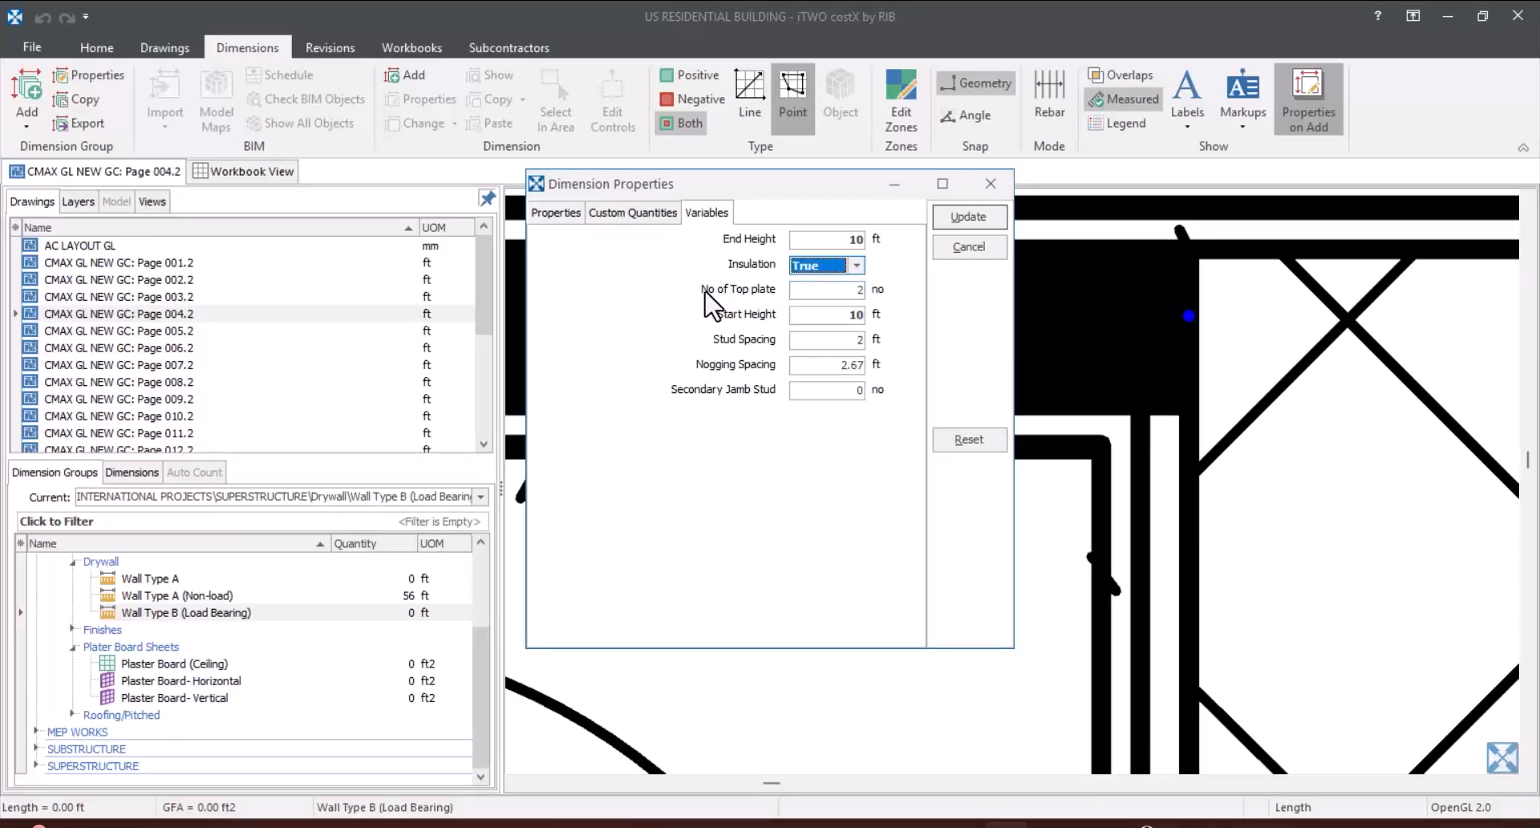
Step: Set the wall's Secondary Jamb Stud to 2 and apply the dimension properties
click(826, 290)
drag(823, 193, 1145, 285)
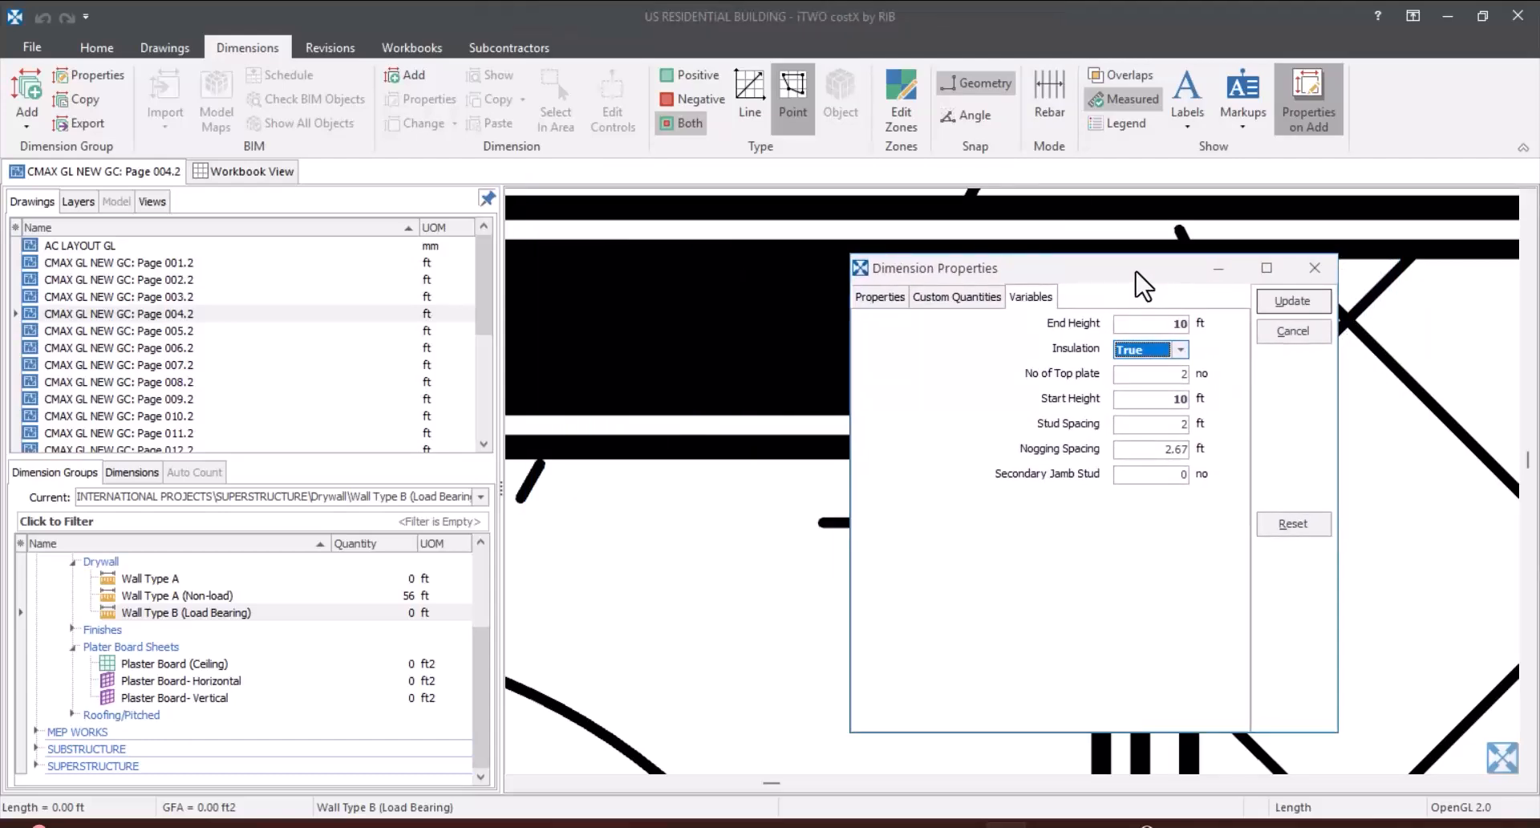
click(1154, 373)
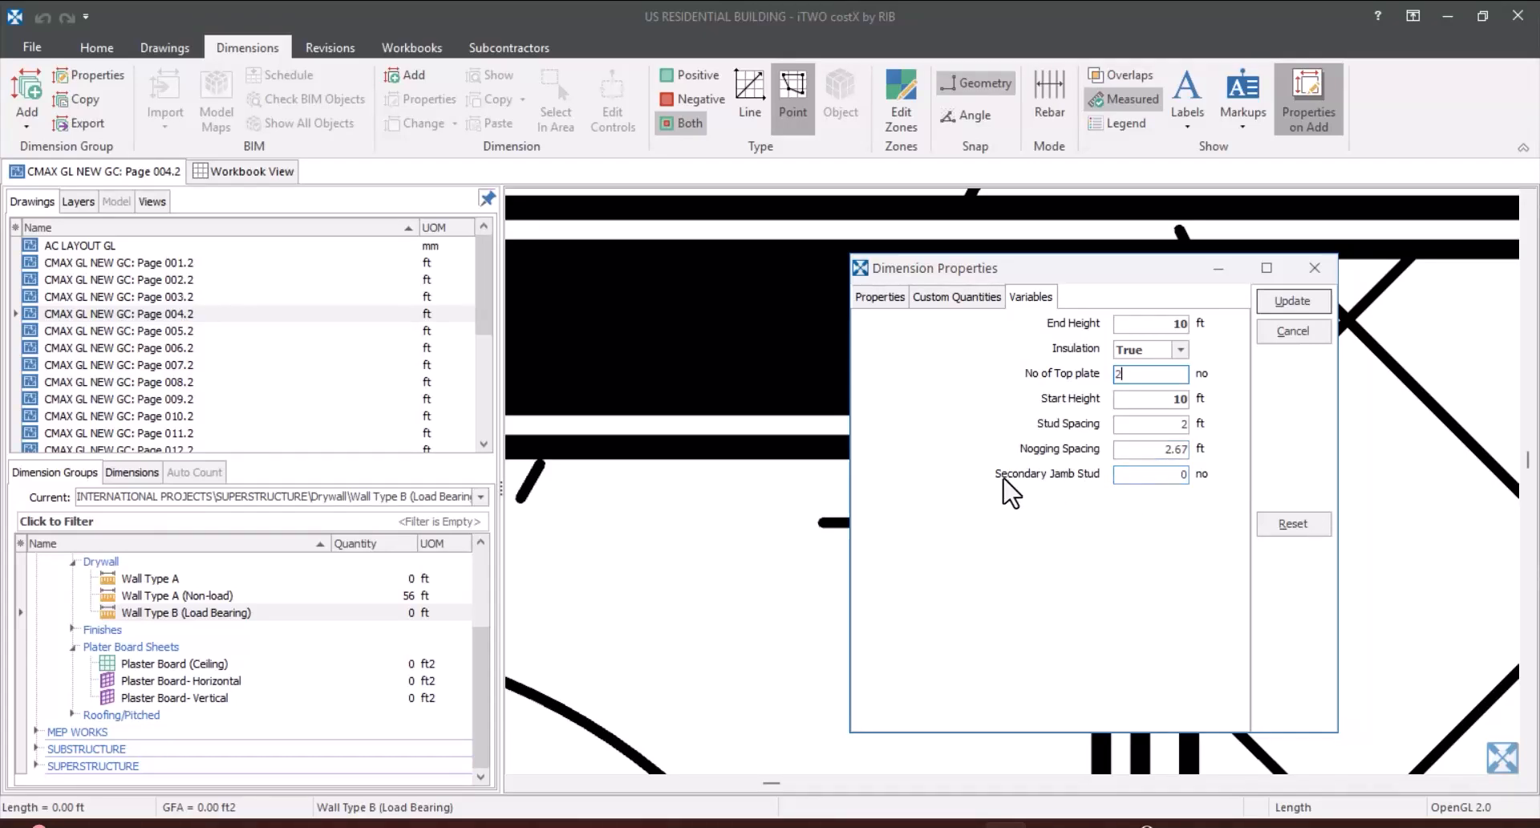
click(1160, 474)
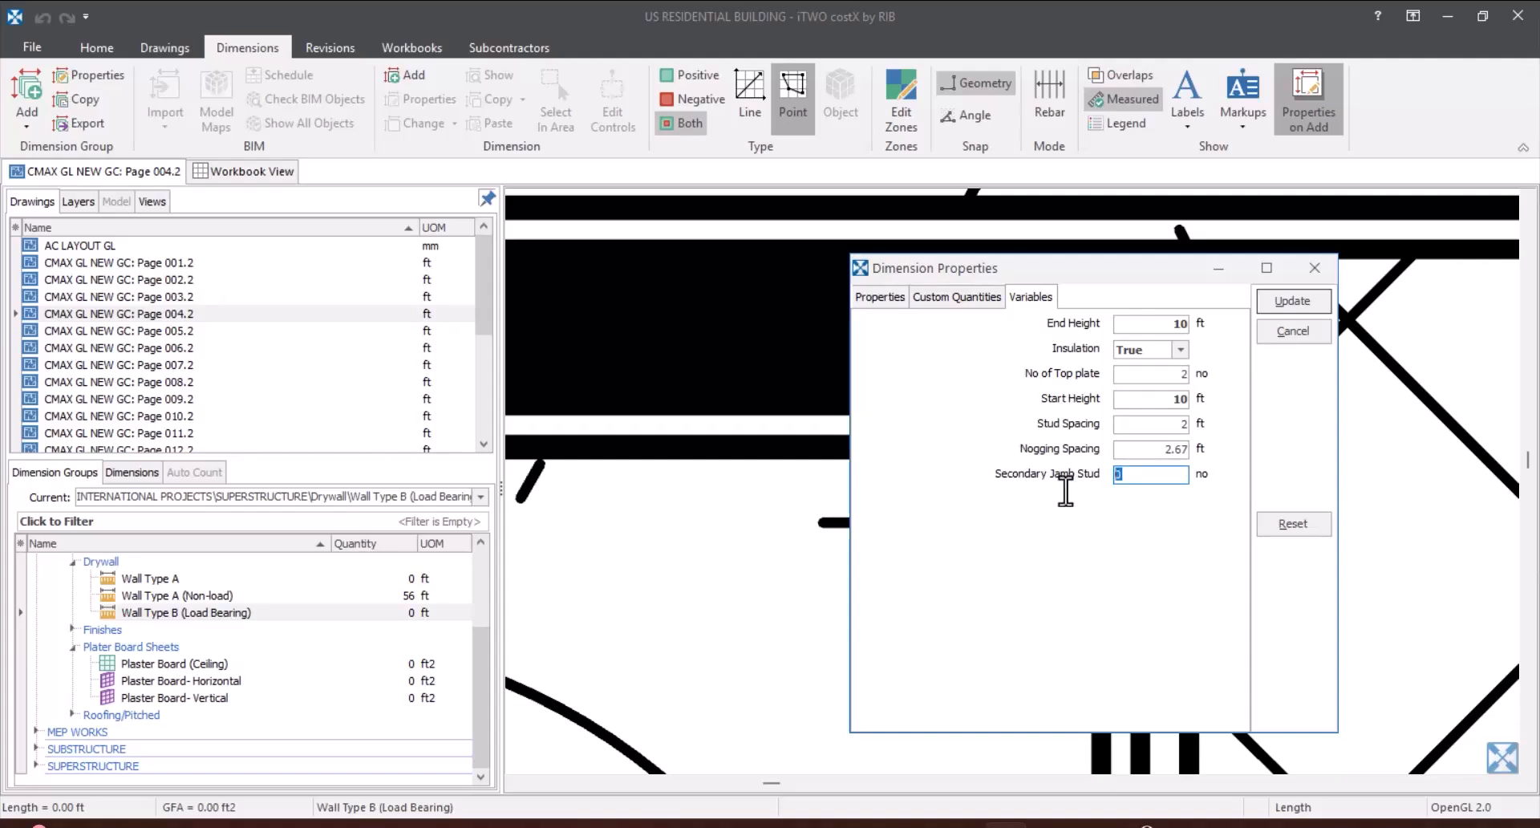
text(2)
click(1291, 302)
scroll(1084, 463, up, 3)
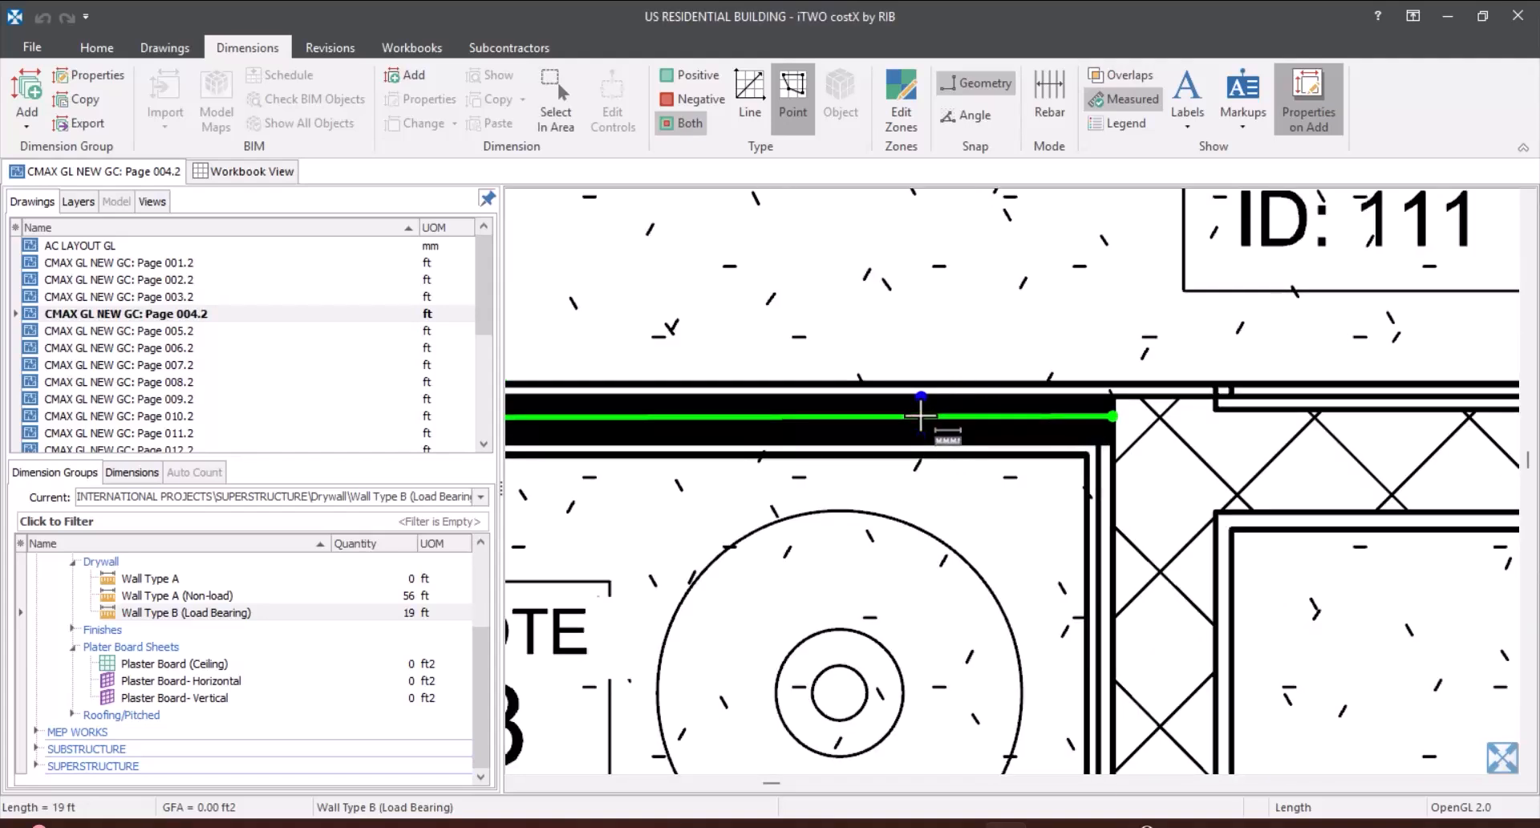
scroll(834, 425, down, 3)
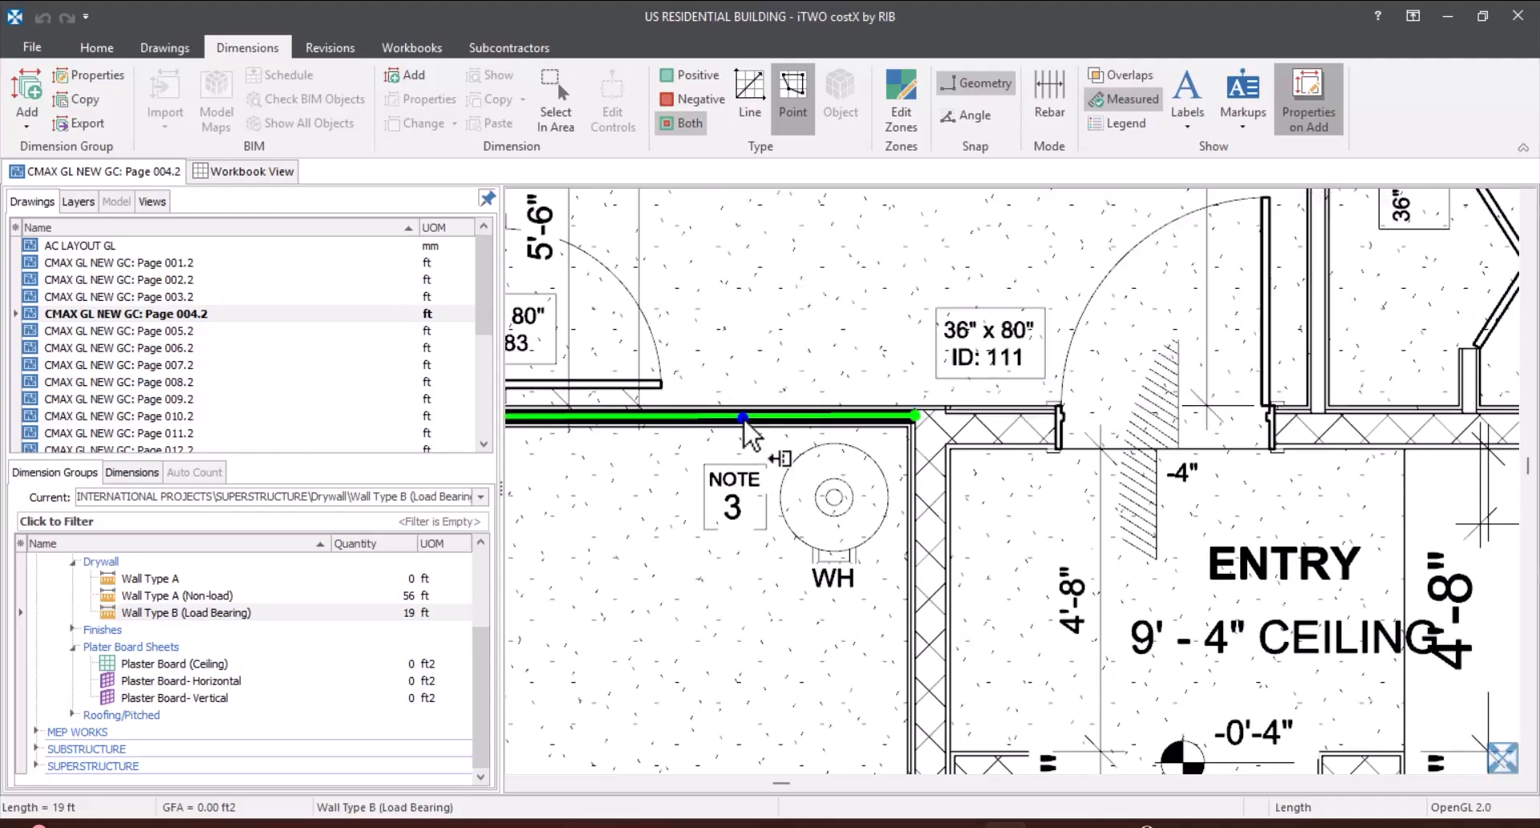
Step: Review the partitions measured so far under Wall Type A (Non-load) and the quantities of Wall Type B (Load Bearing) on the floor plan
mouse_move(743, 417)
click(209, 596)
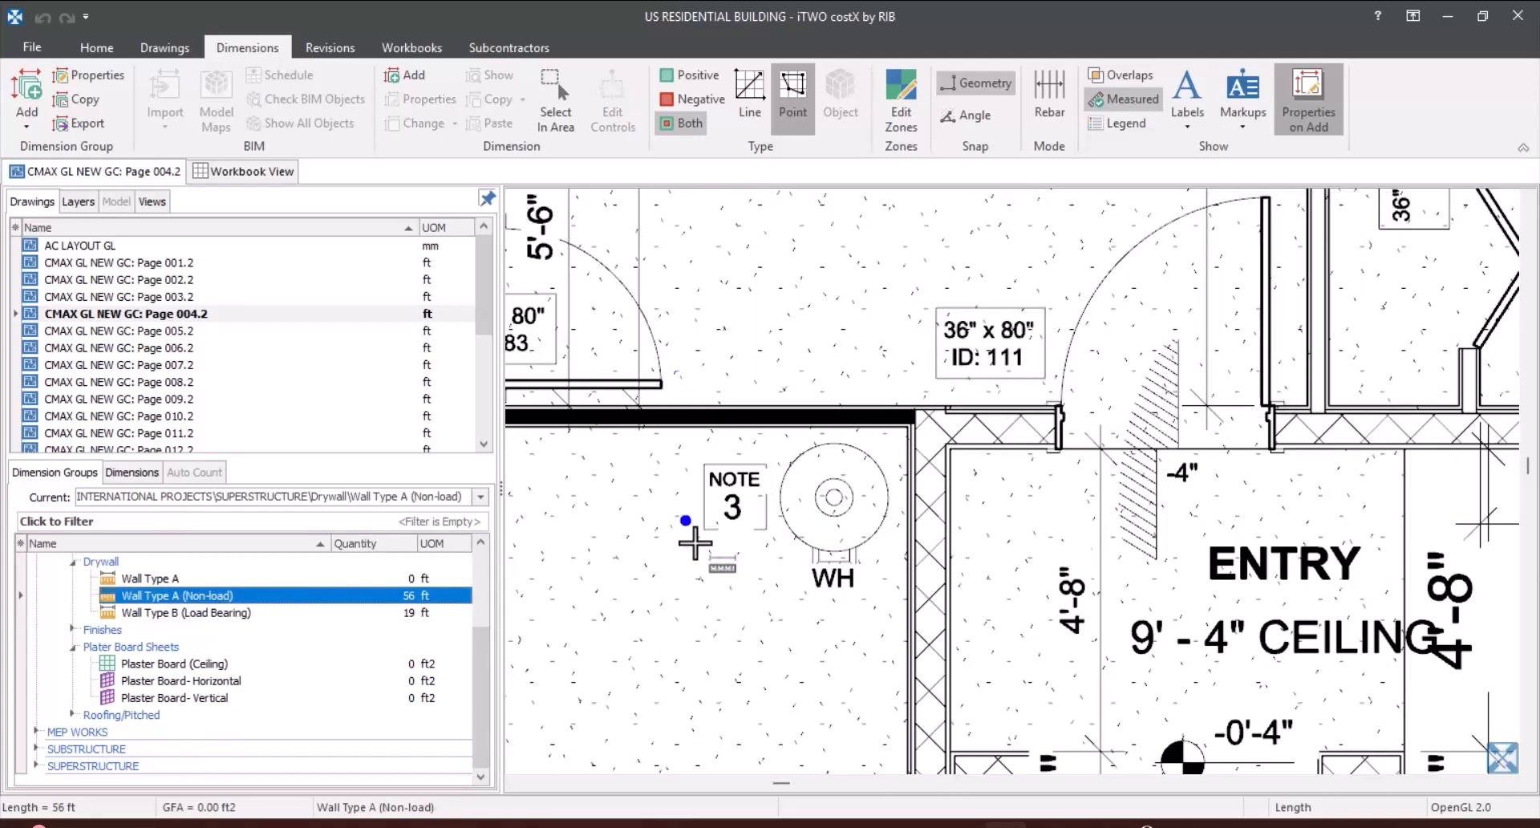
scroll(697, 536, down, 5)
click(999, 277)
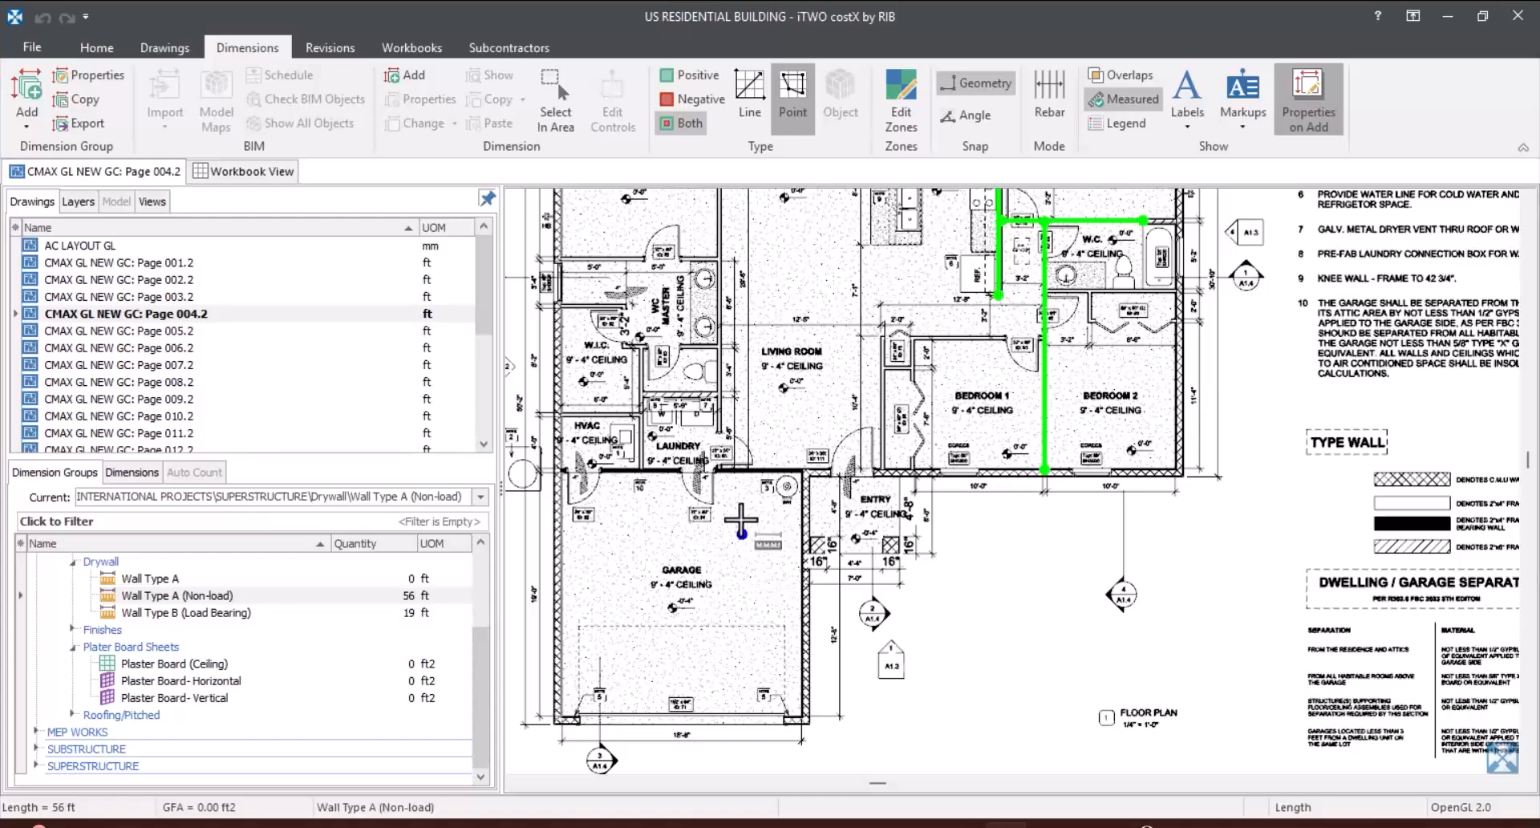
scroll(743, 517, up, 3)
scroll(751, 489, down, 3)
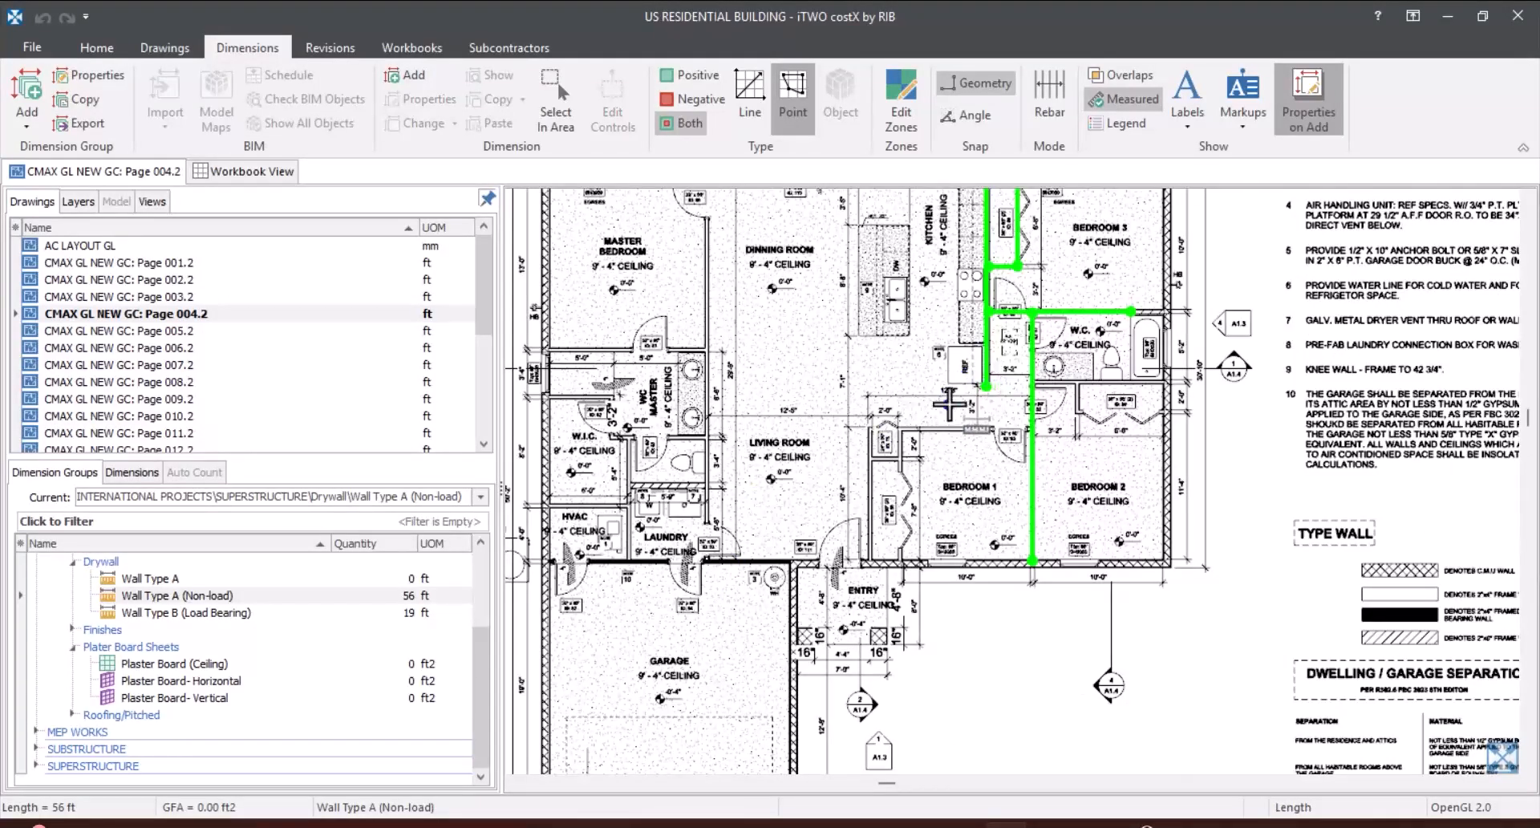
scroll(1071, 293, up, 4)
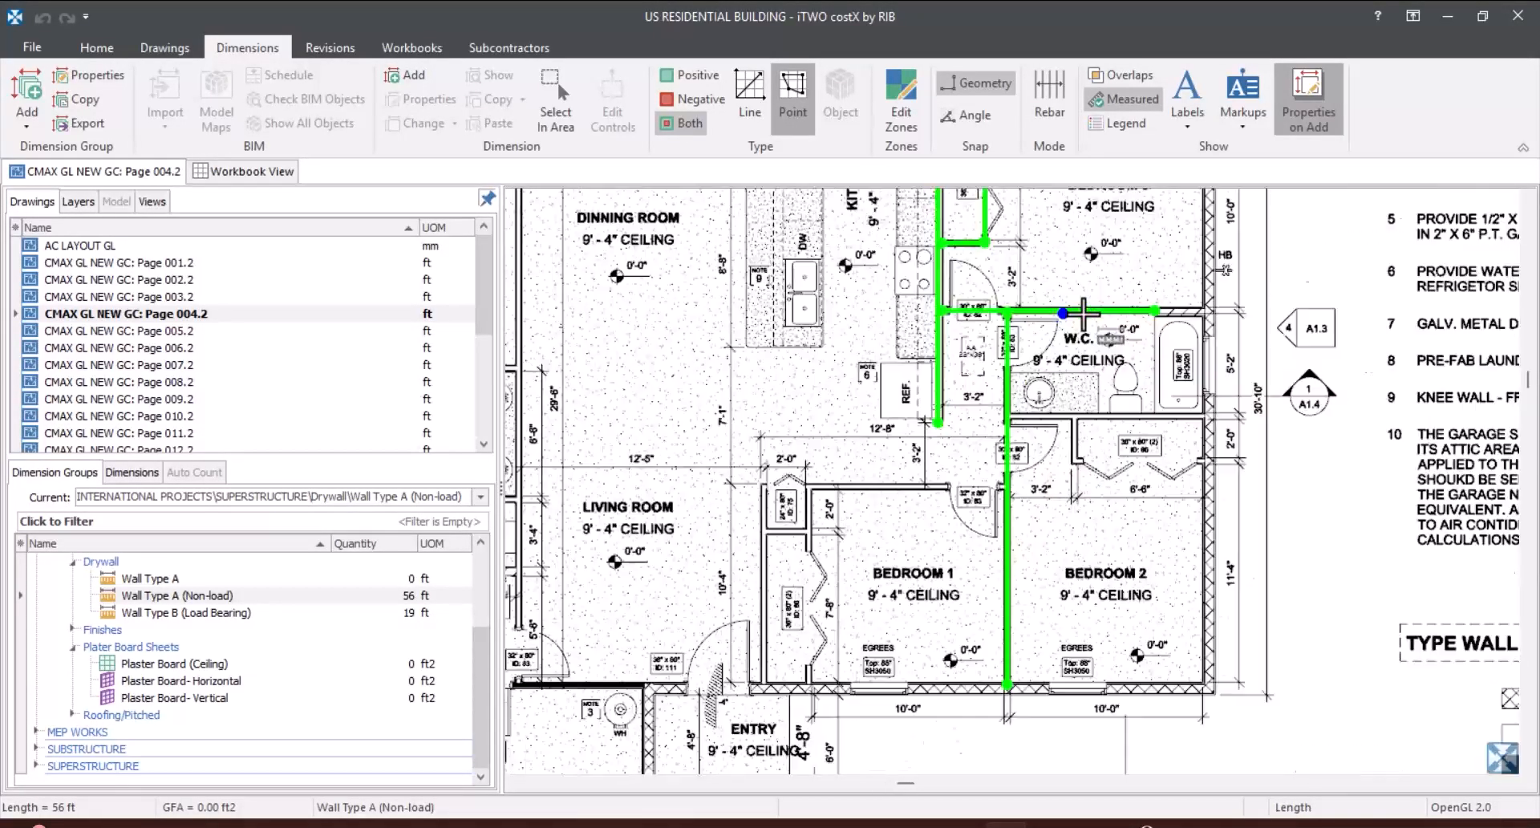
scroll(1075, 384, down, 2)
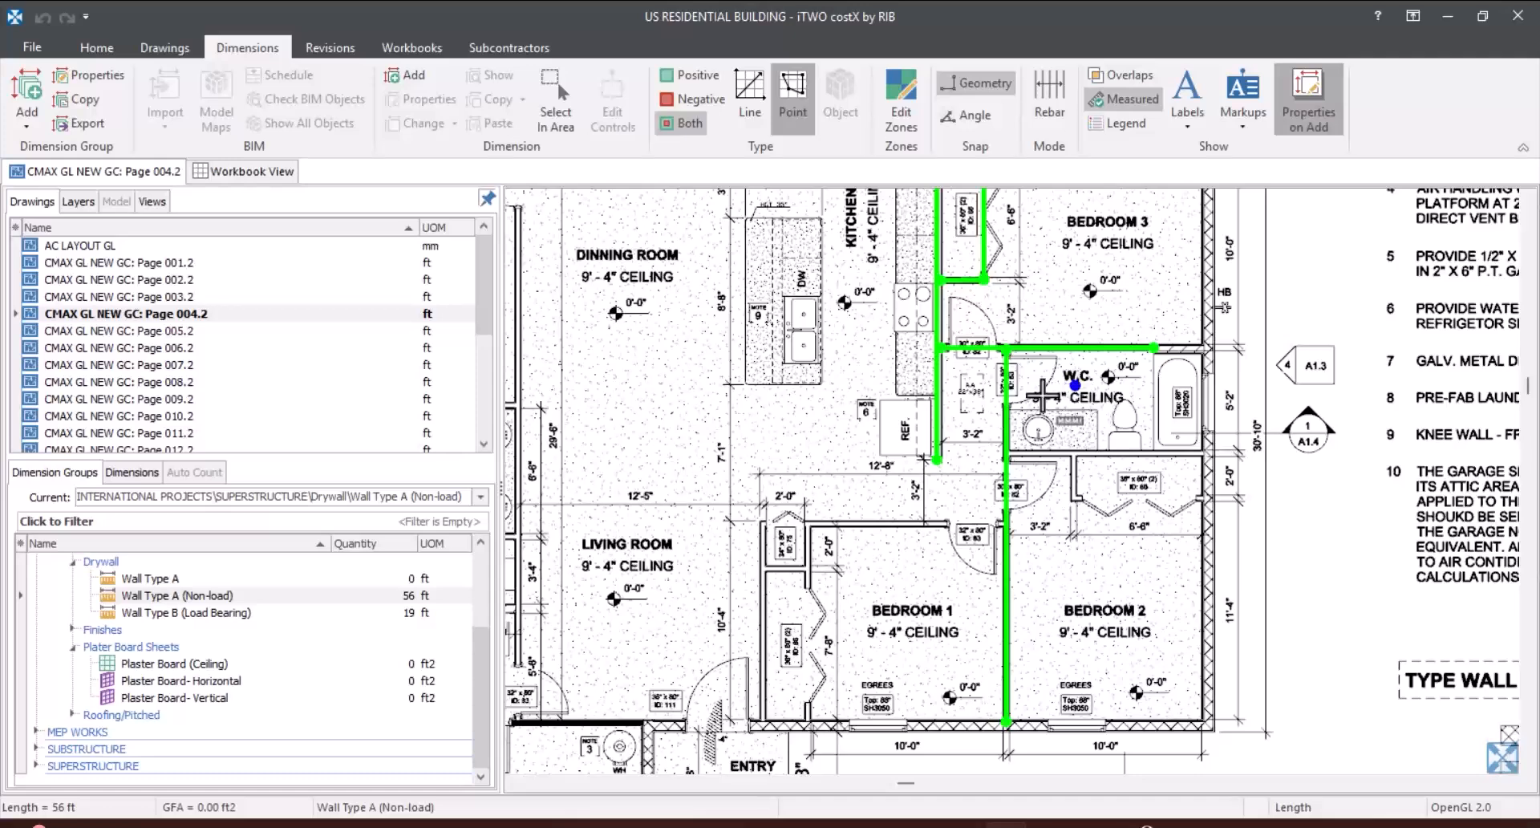
click(273, 616)
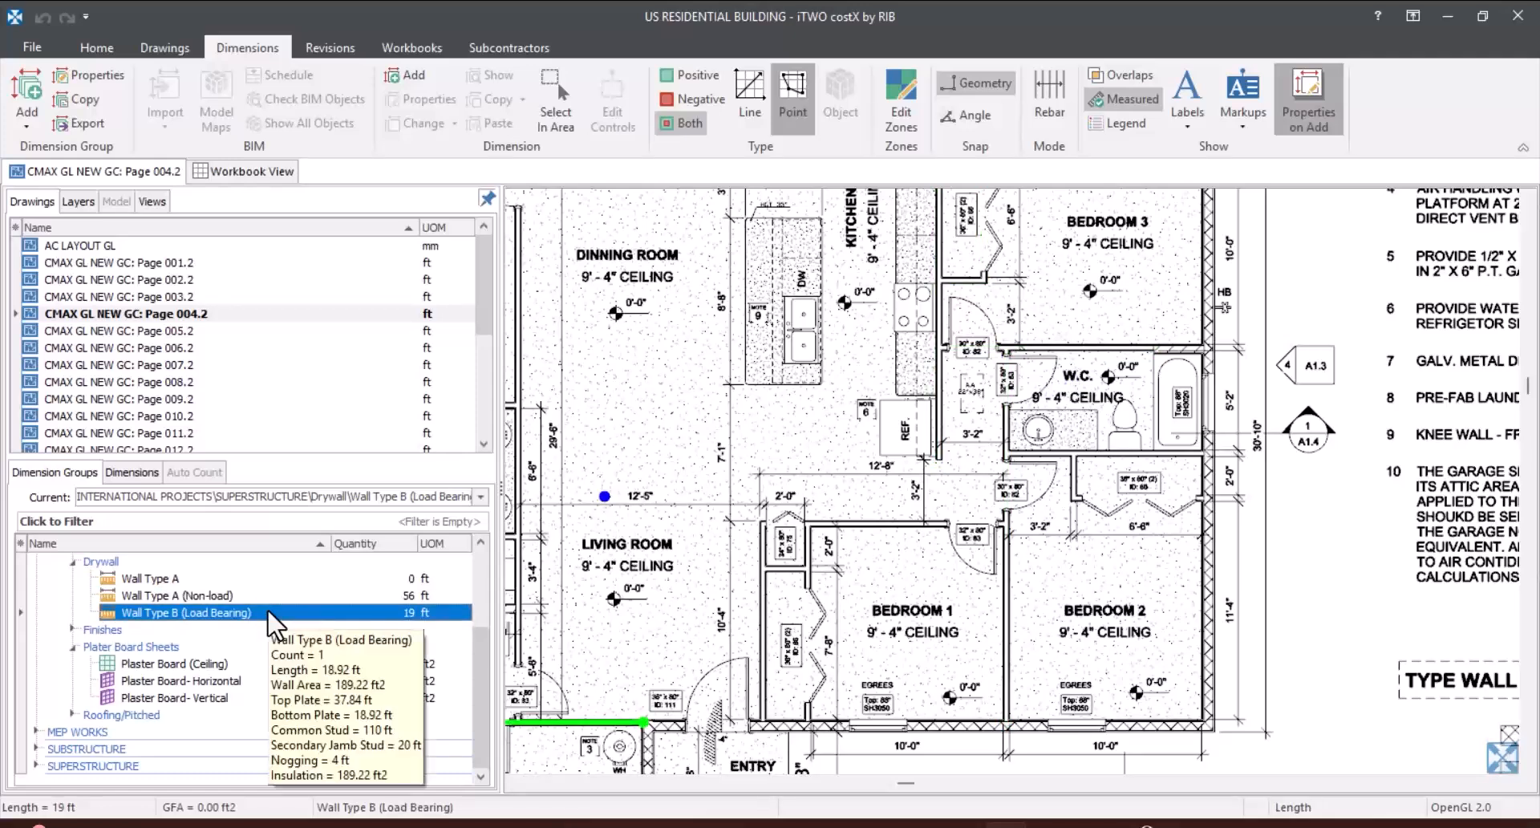
Step: Copy the Wall Type B (Load Bearing) dimension group together with its dimensions as Wall Type C
right_click(269, 612)
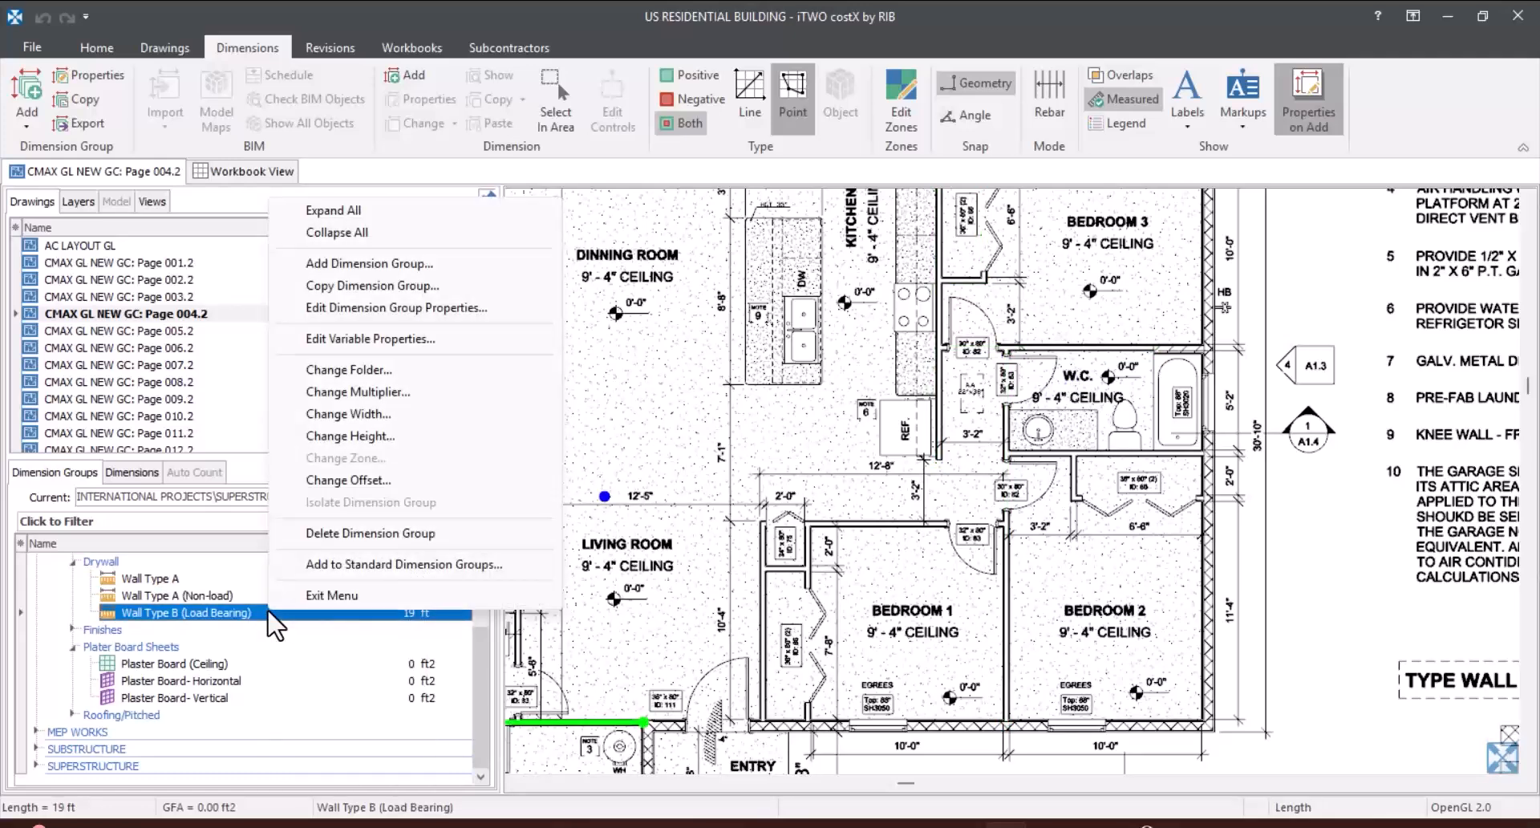
click(353, 285)
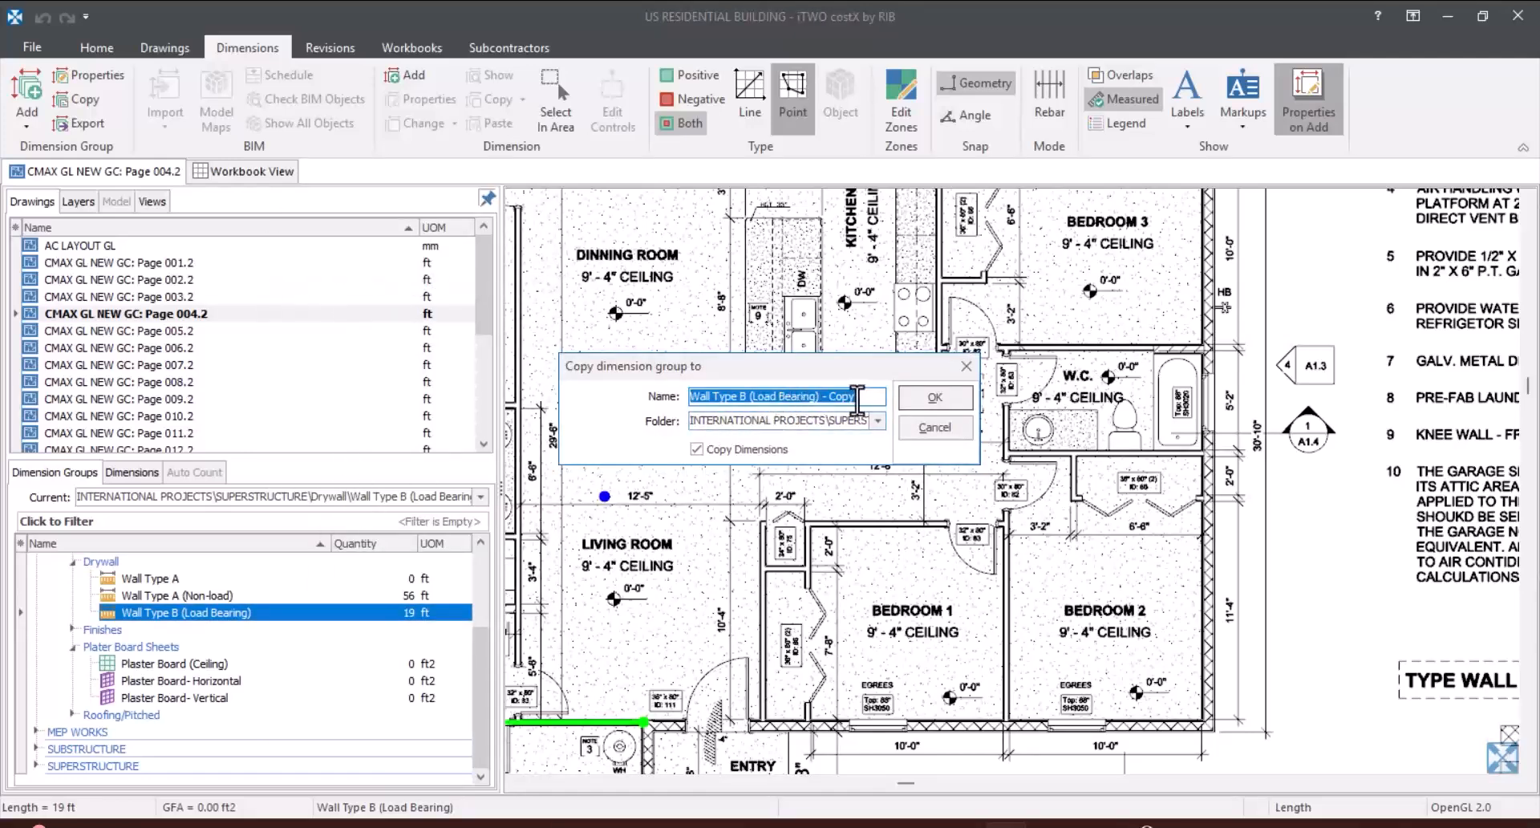
drag(856, 397, 742, 411)
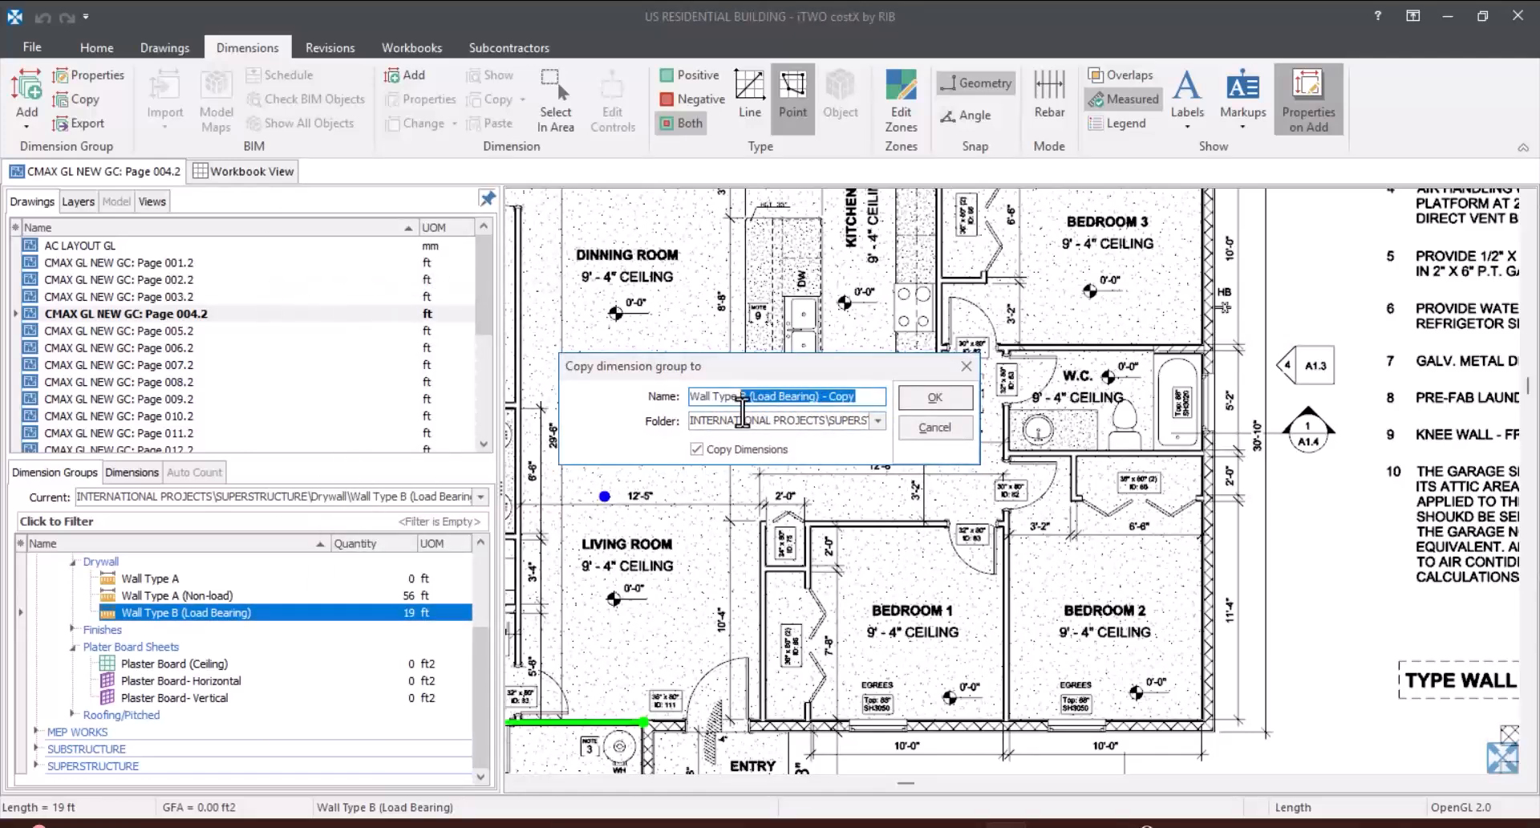
text(C)
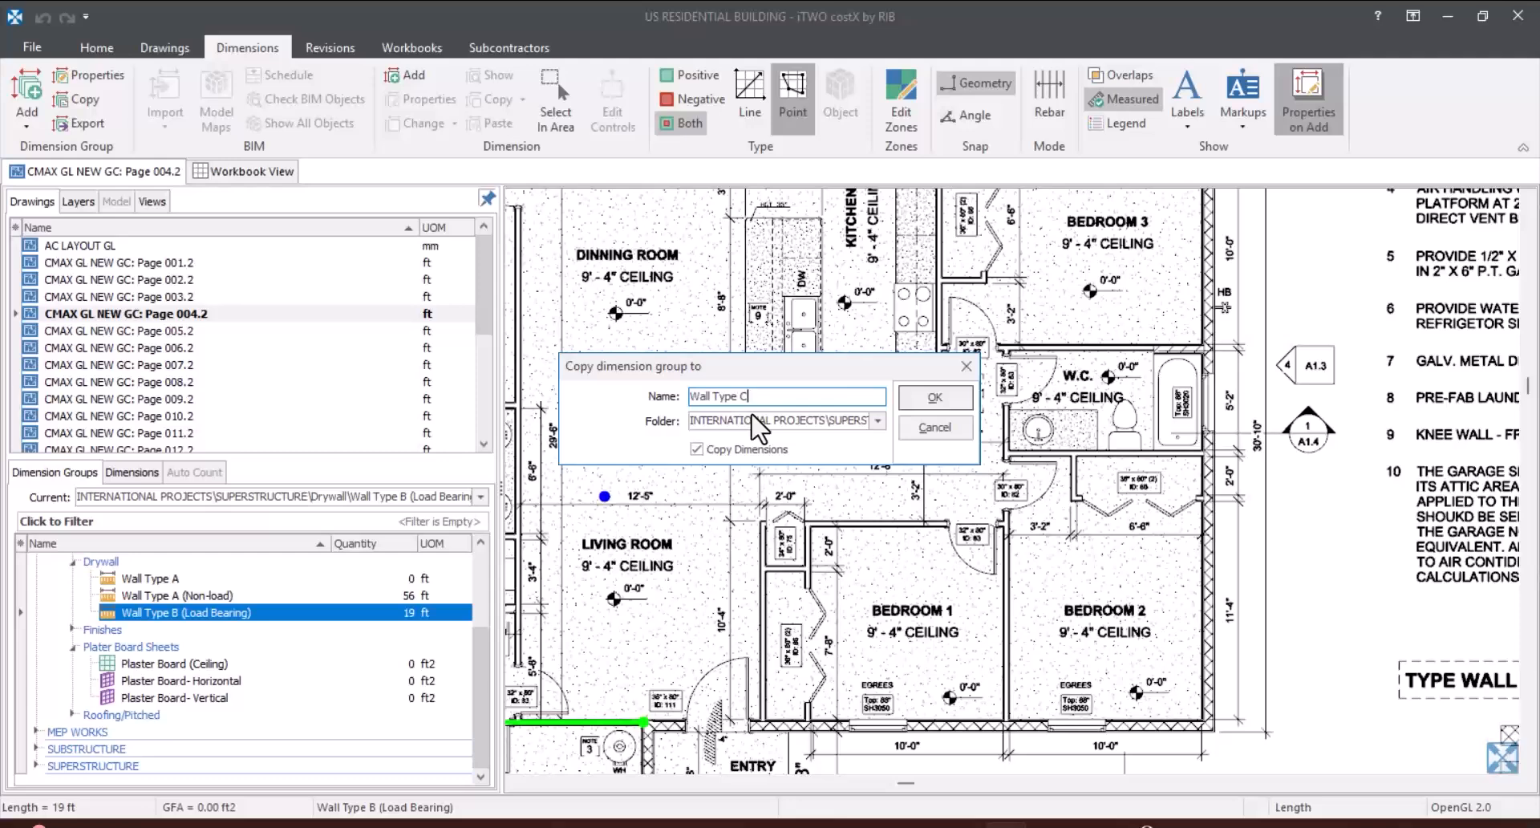
click(915, 401)
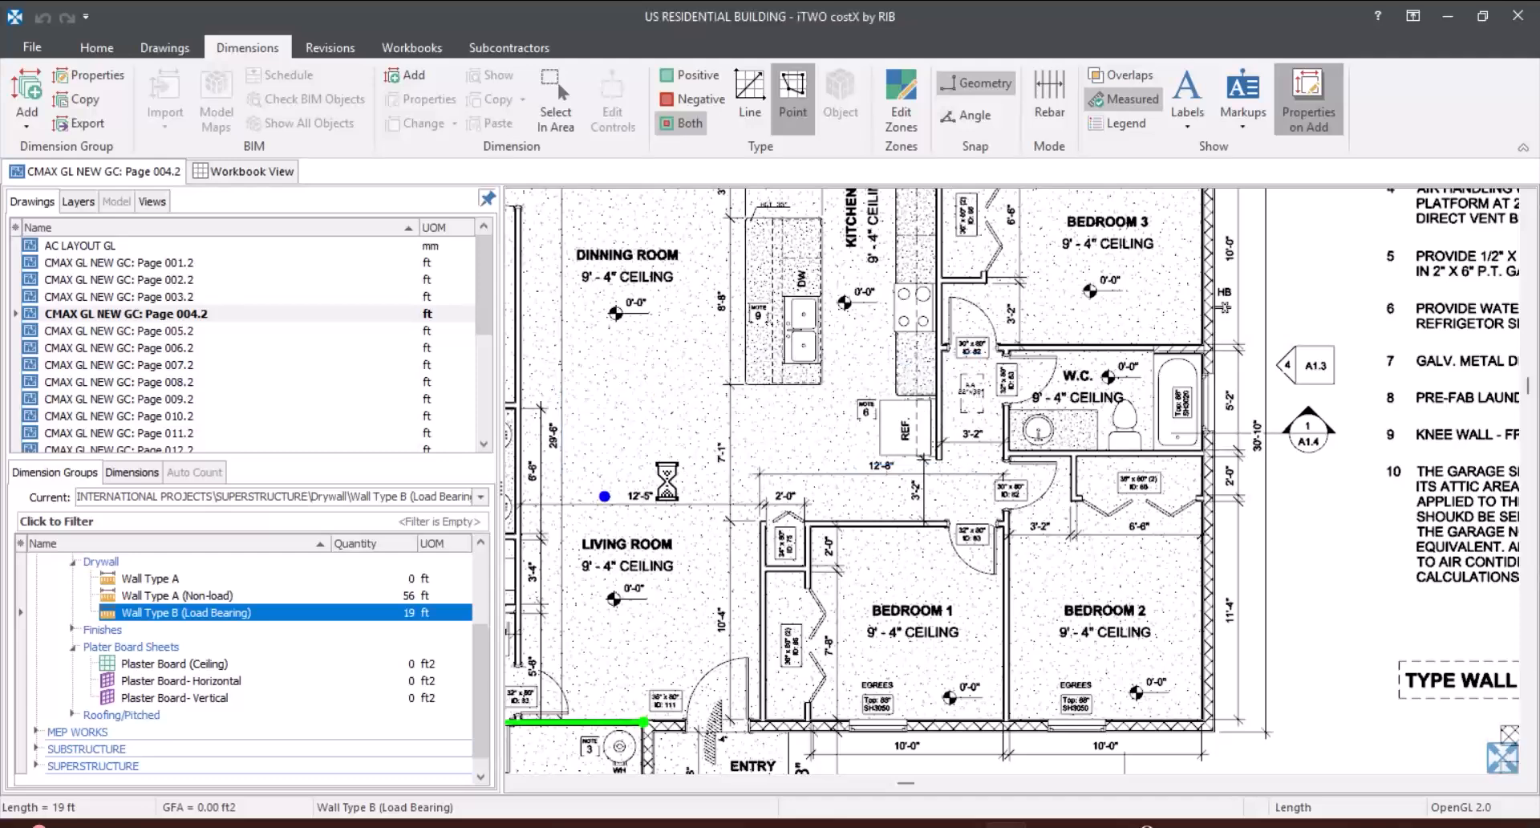
Step: Delete the copied dimension from Wall Type C and return to the list of dimension groups
click(155, 475)
click(161, 607)
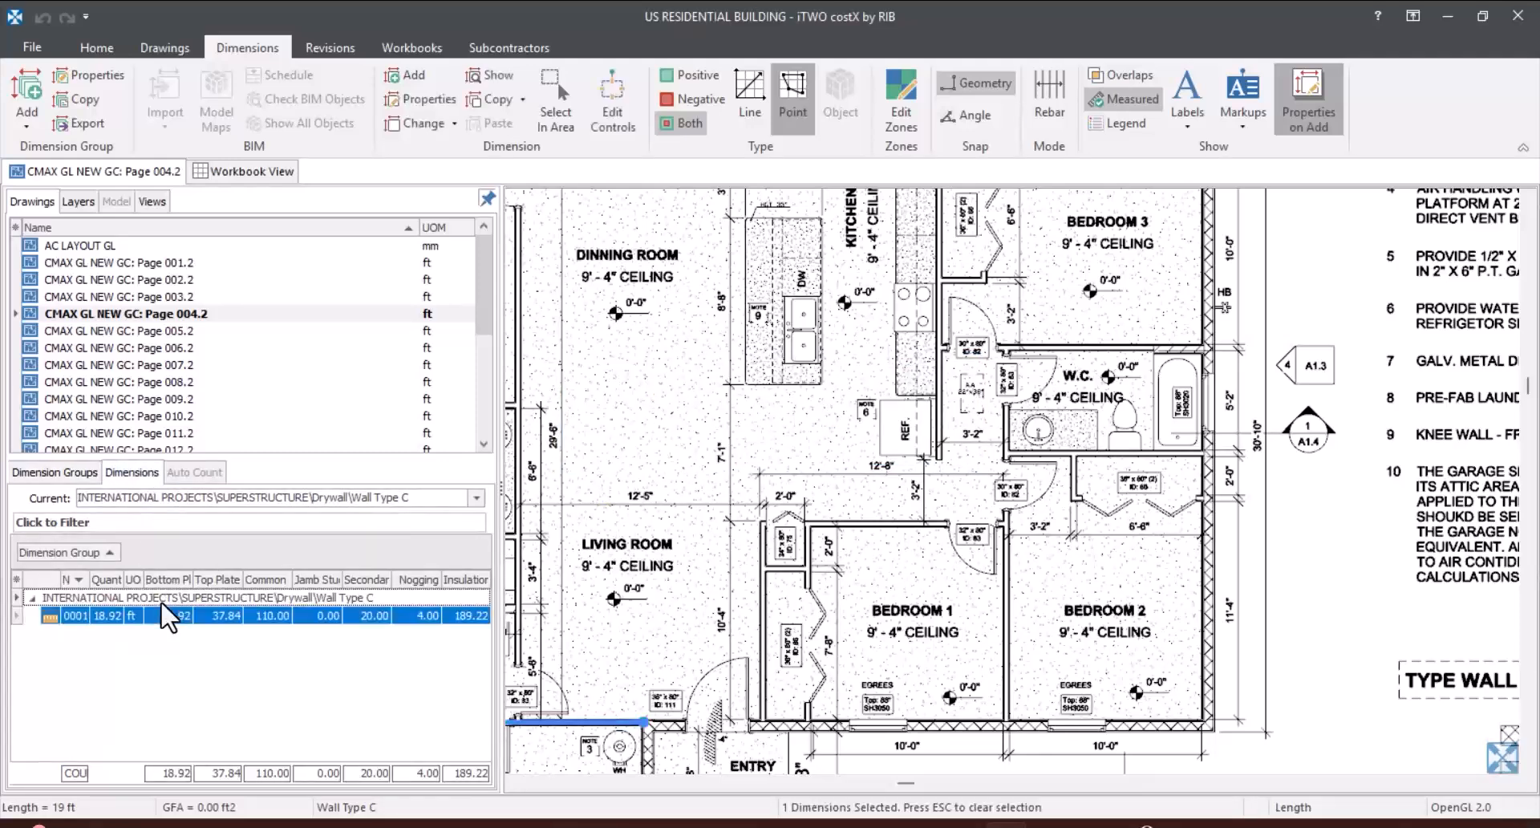
right_click(163, 607)
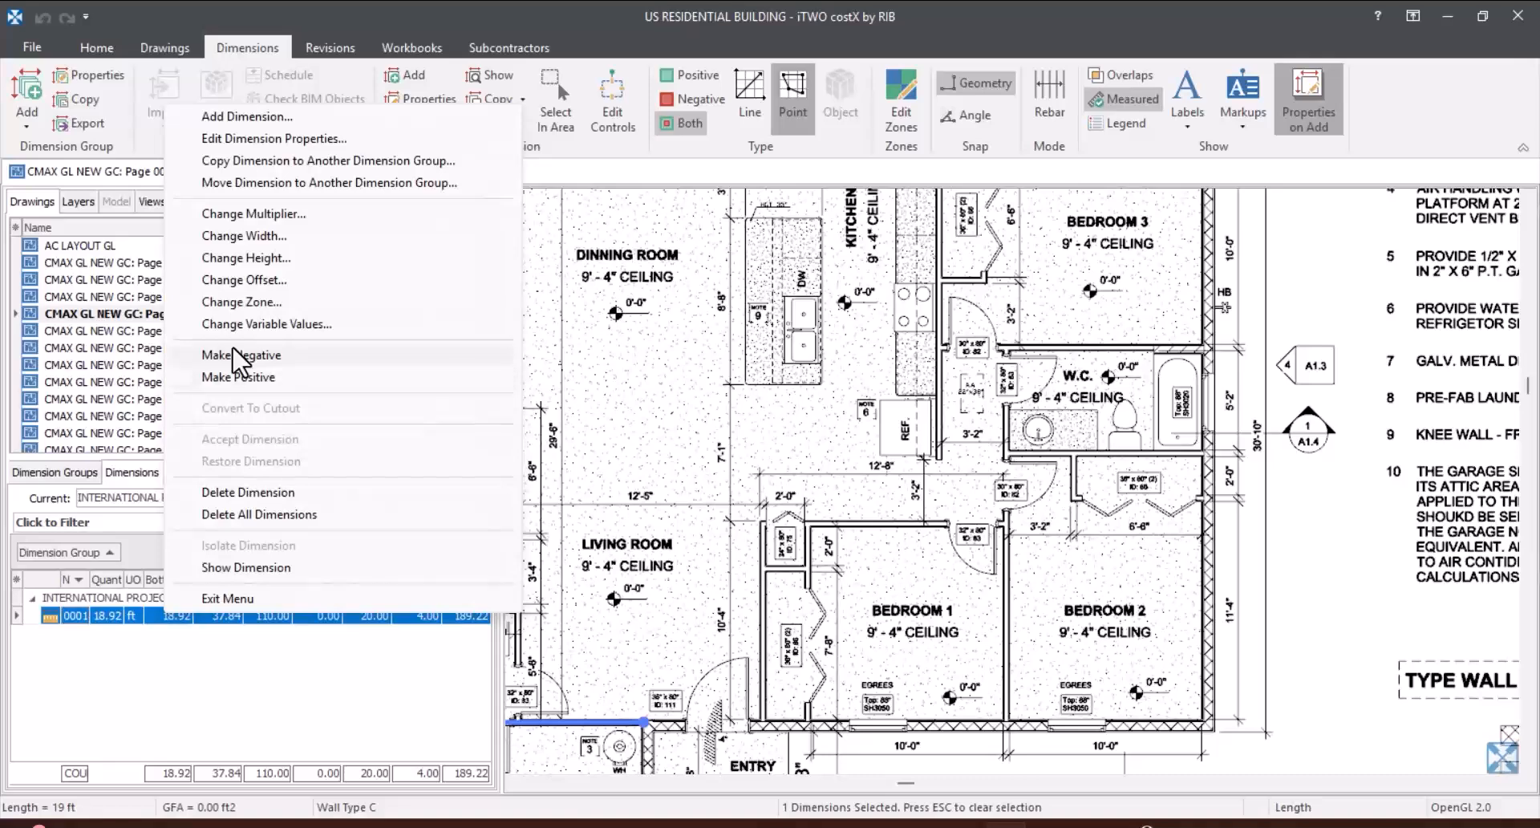
click(249, 493)
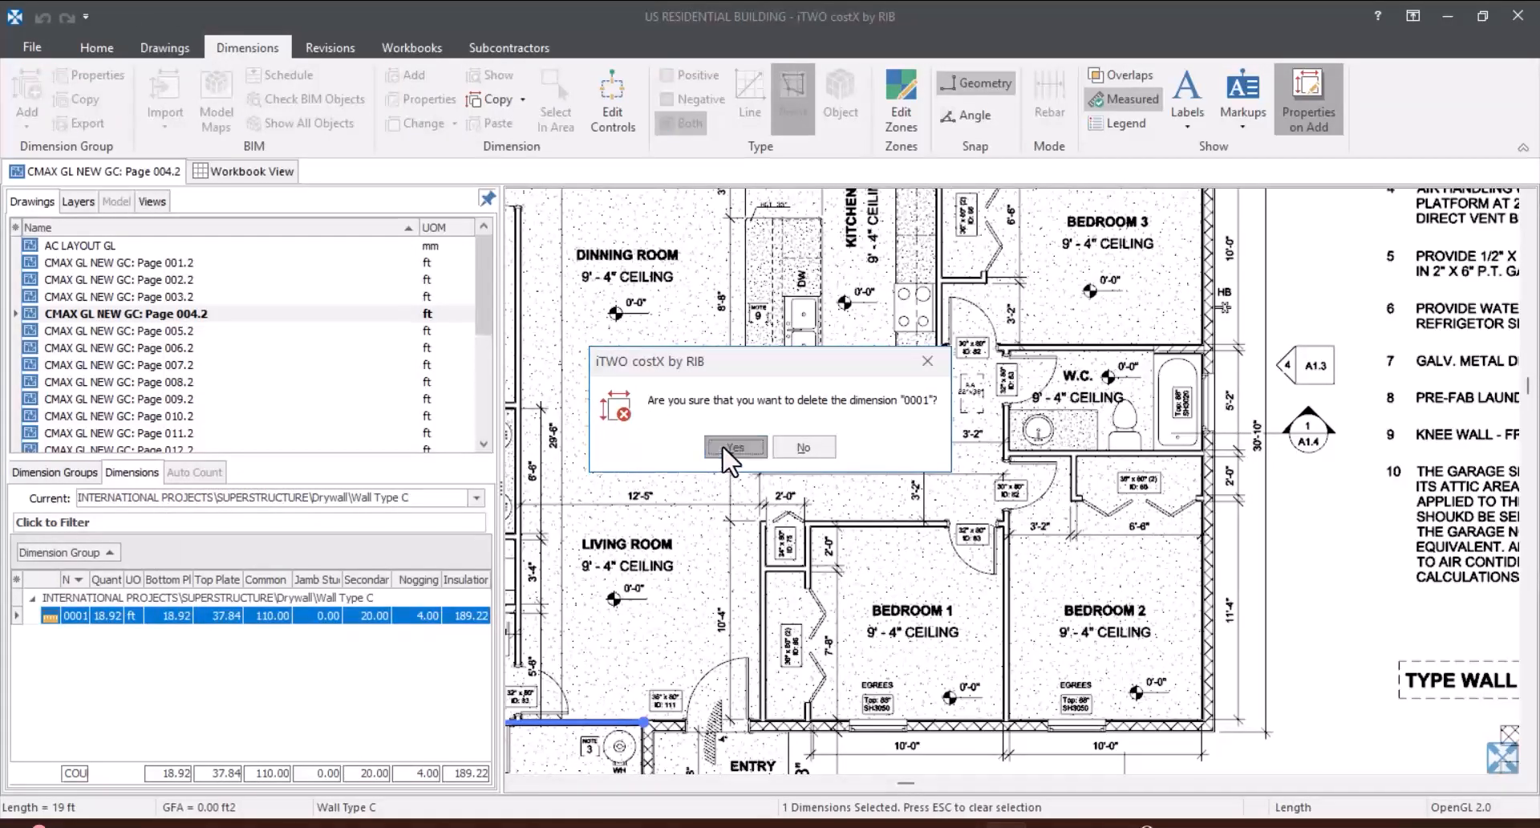
click(718, 443)
click(76, 473)
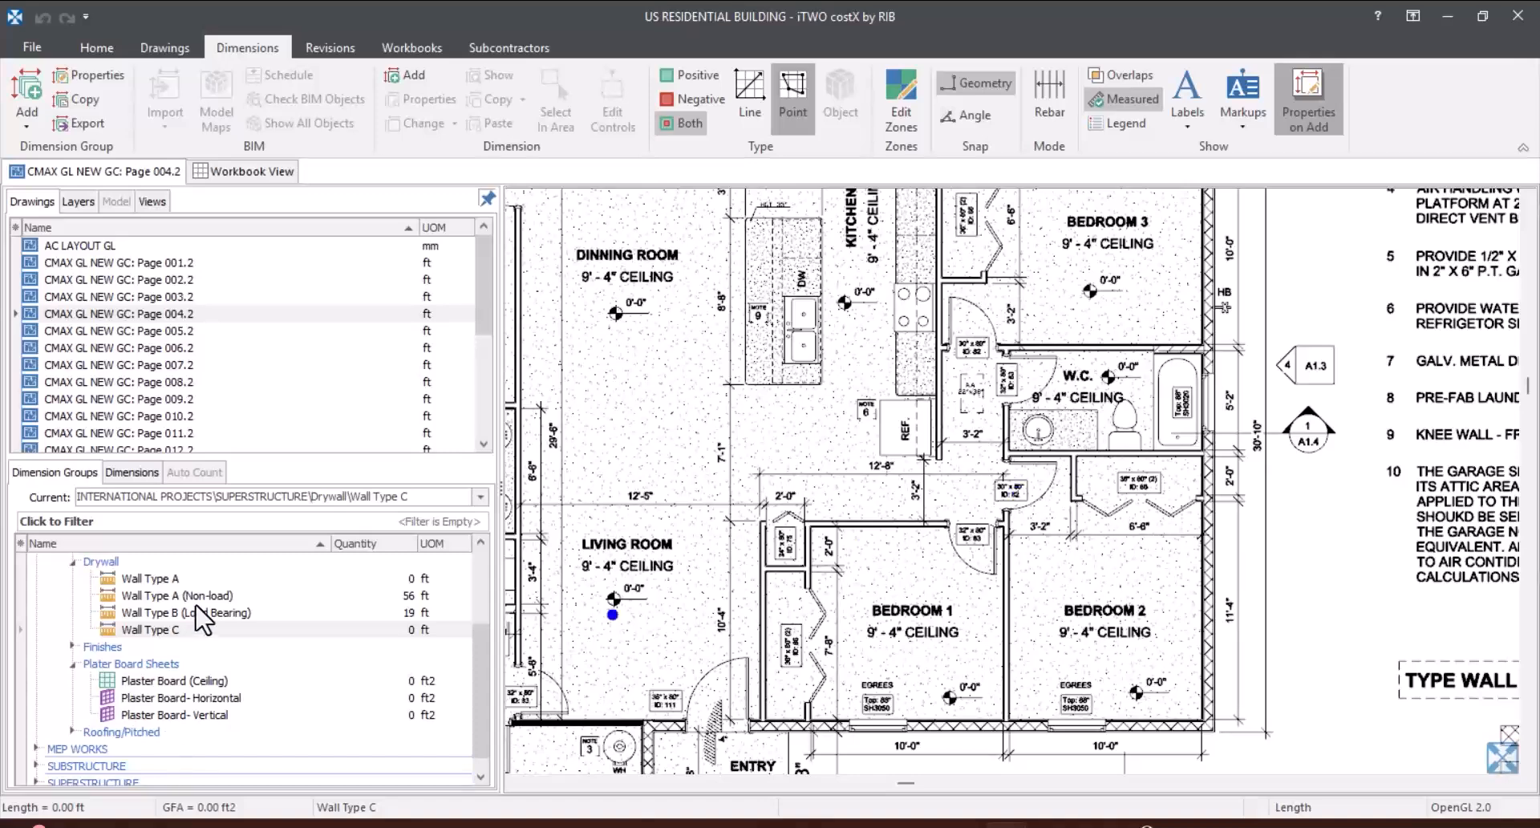
Step: Measure the partition between Bedroom 1 and Bedroom 2 under Wall Type C, about 13'-9 19/32", from the W.C. wall to the exterior block wall
scroll(245, 638, down, 1)
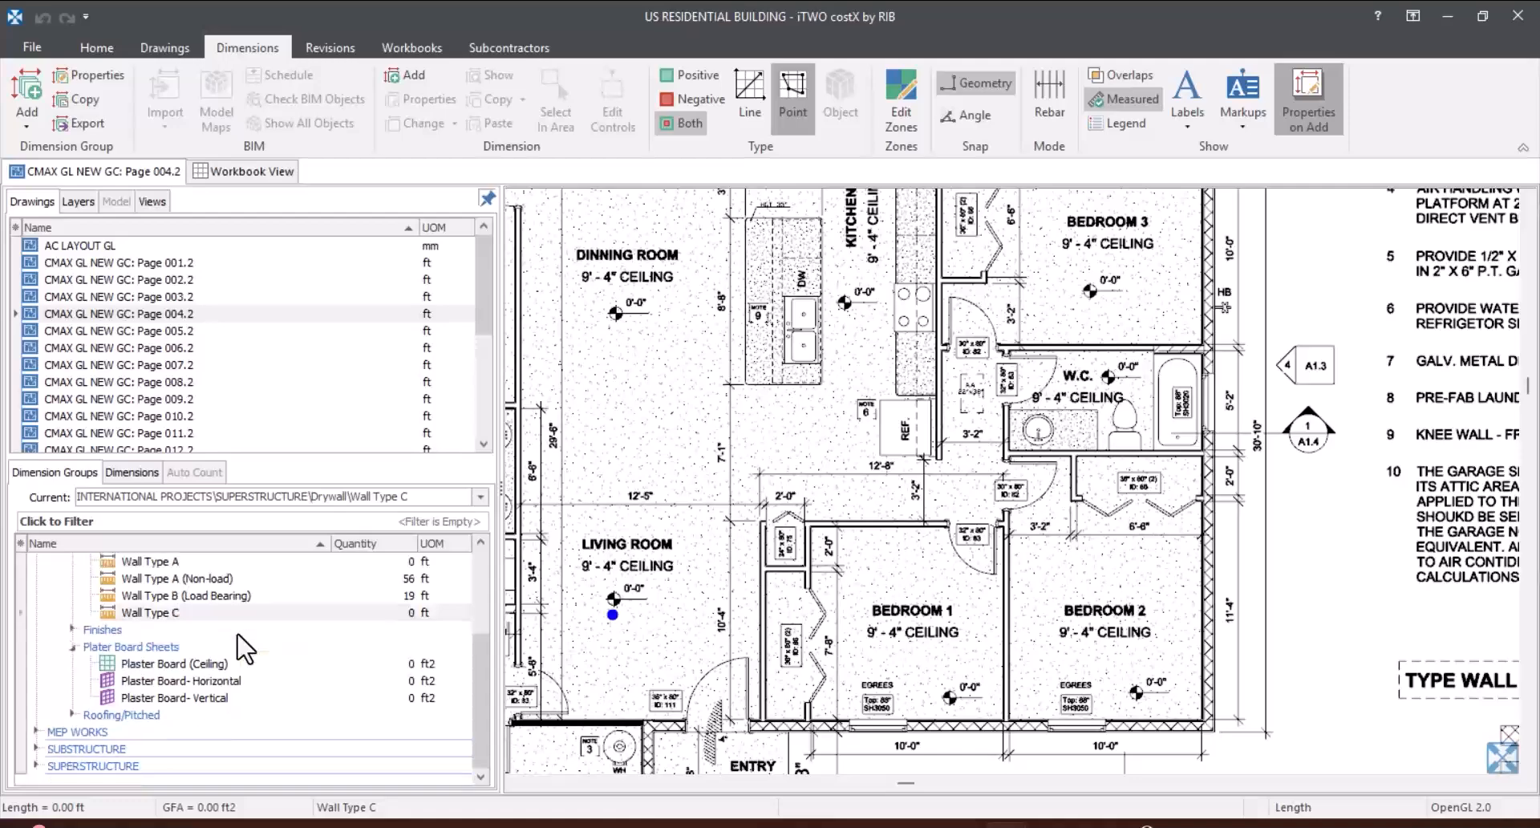
scroll(1031, 531, up, 2)
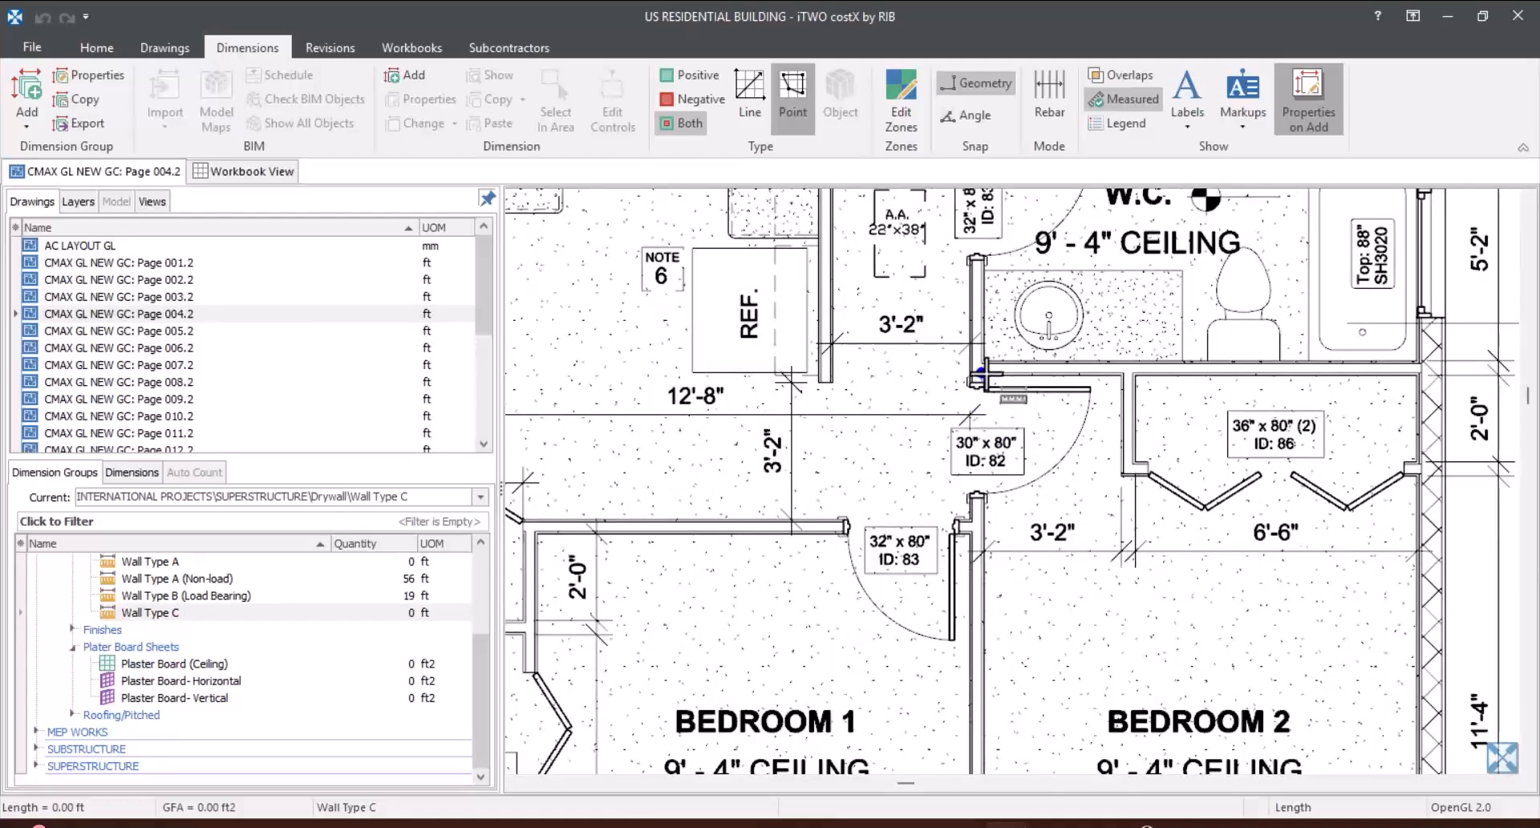
scroll(997, 434, up, 3)
click(972, 371)
scroll(971, 372, down, 5)
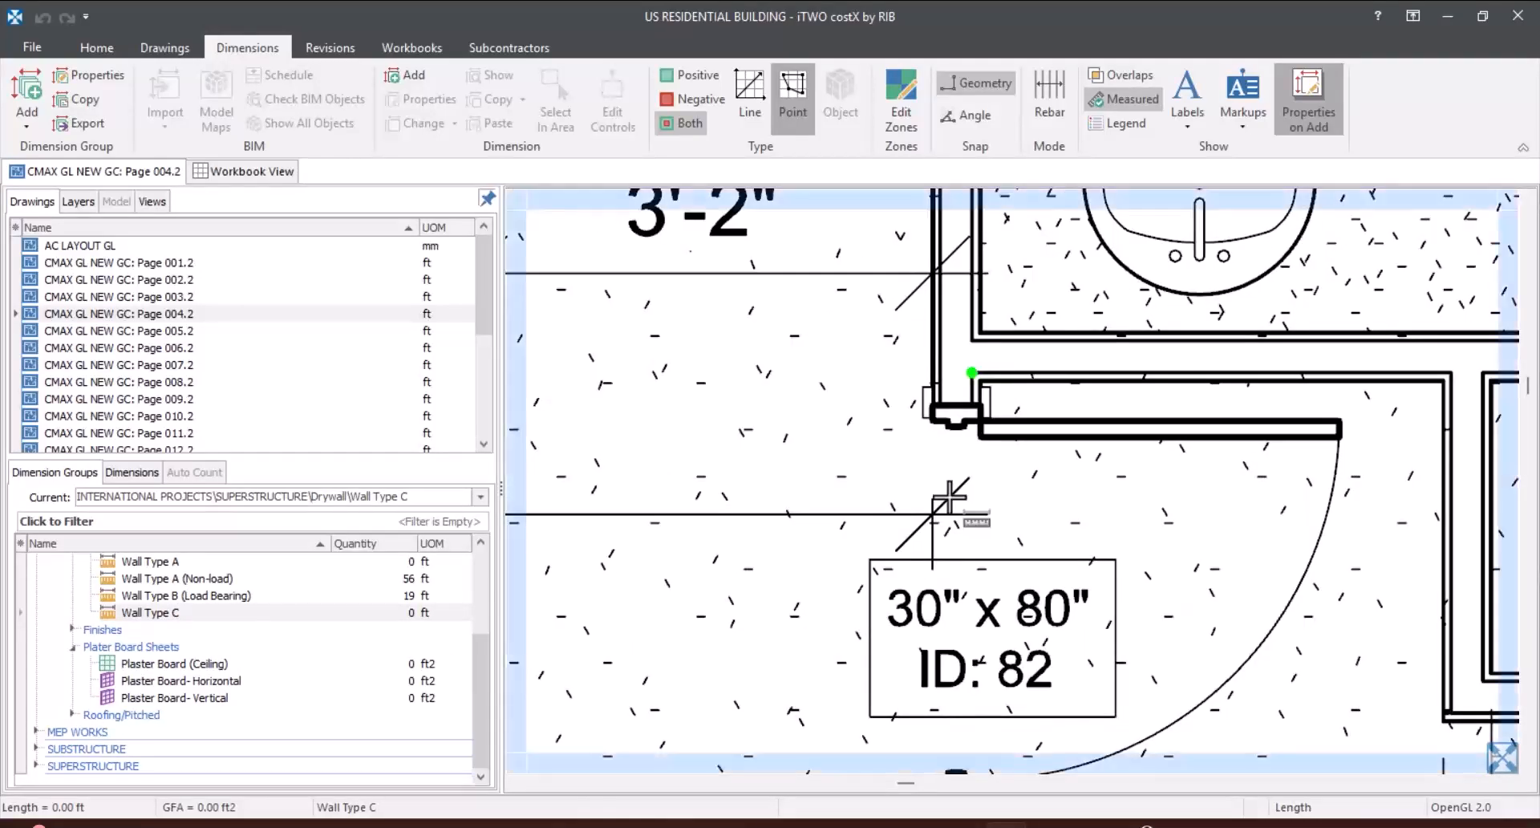
click(976, 470)
scroll(976, 491, up, 3)
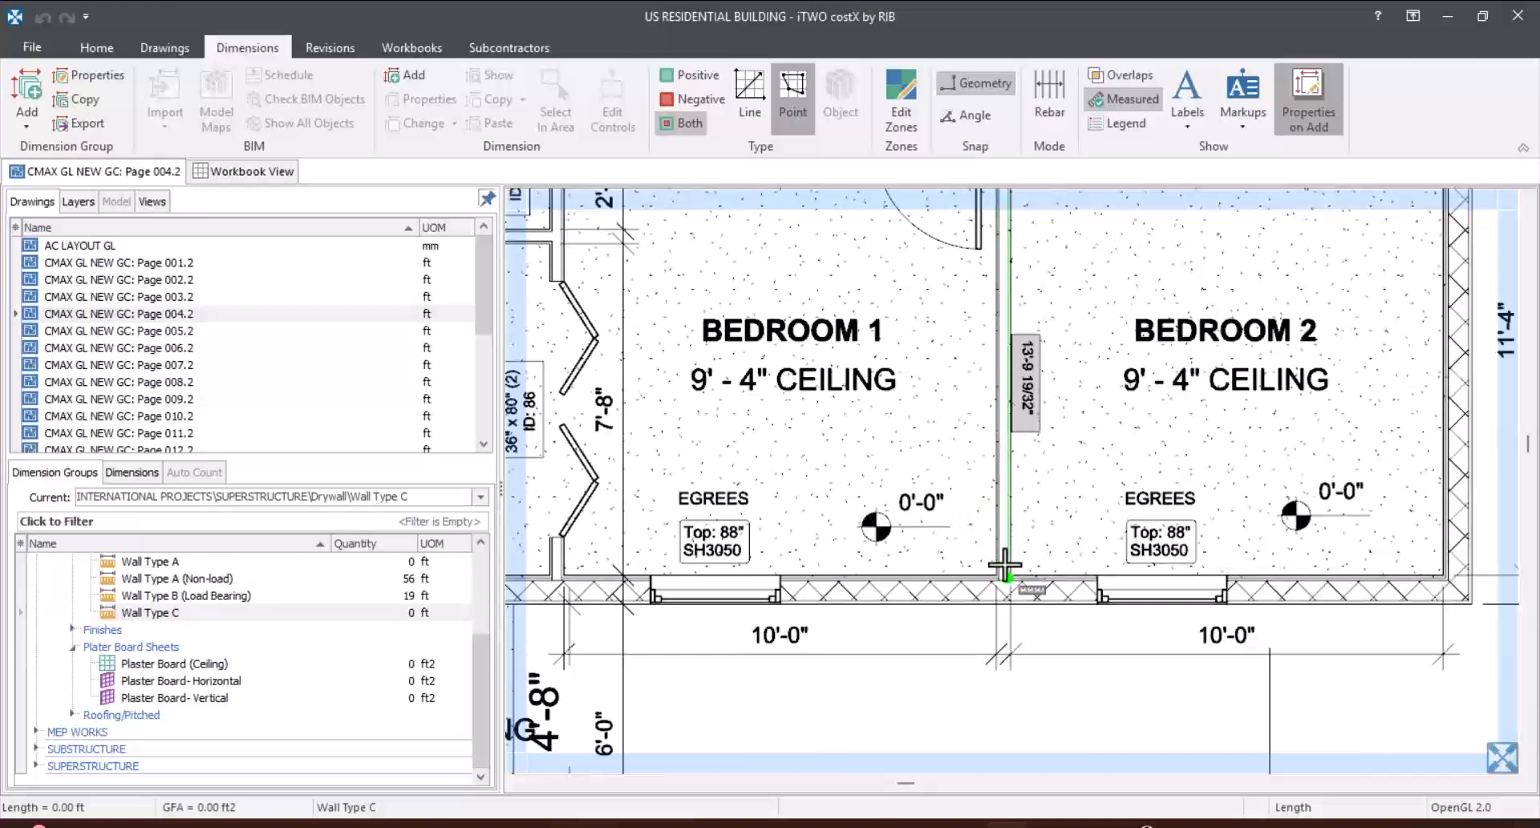
right_click(1023, 544)
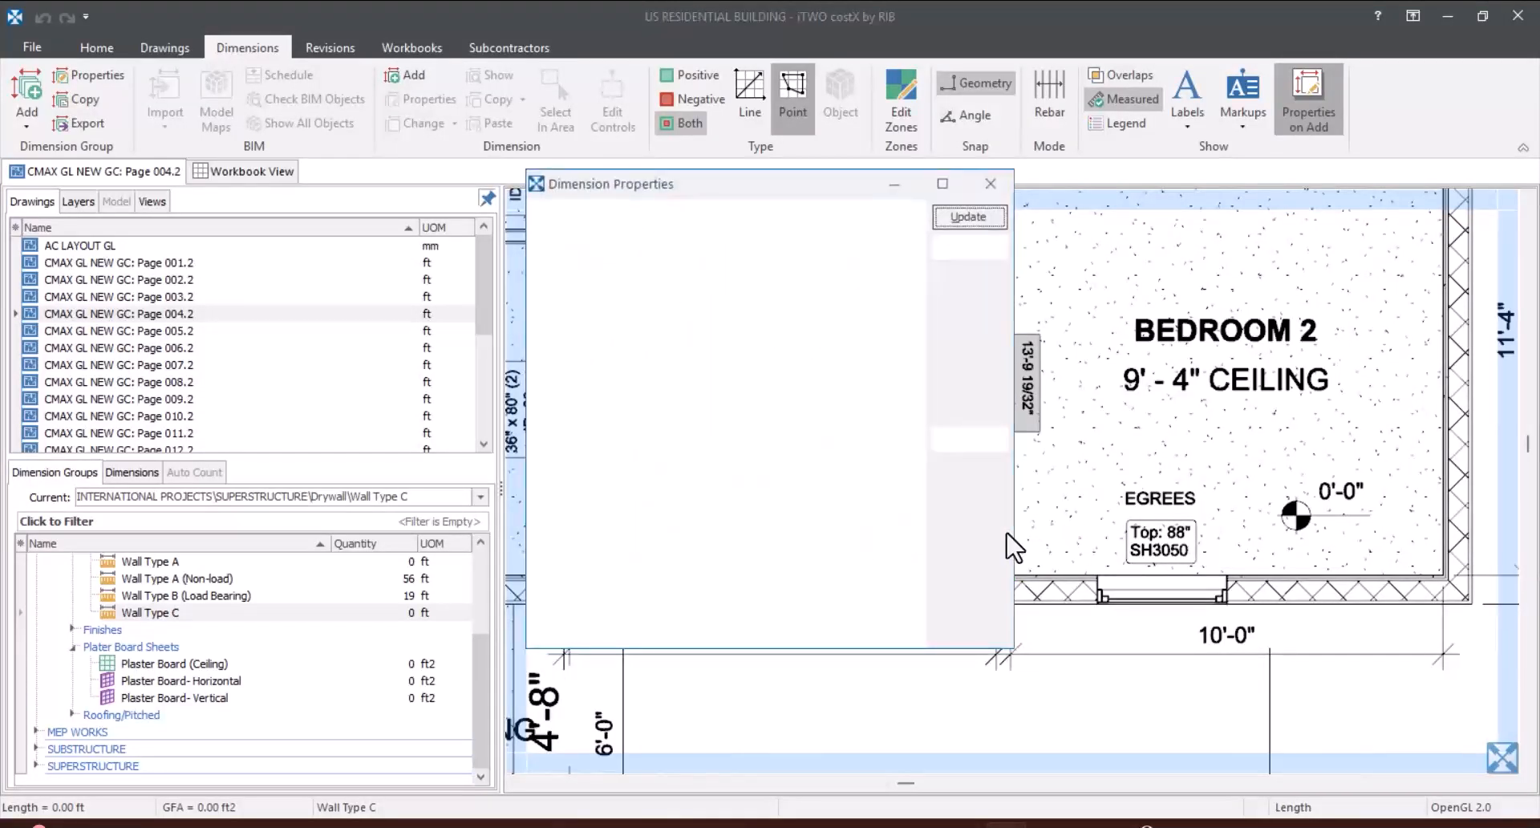
Step: Set the bedroom partition's end height and start height to 10 ft and its number of top plates to 1, and apply the properties
click(857, 266)
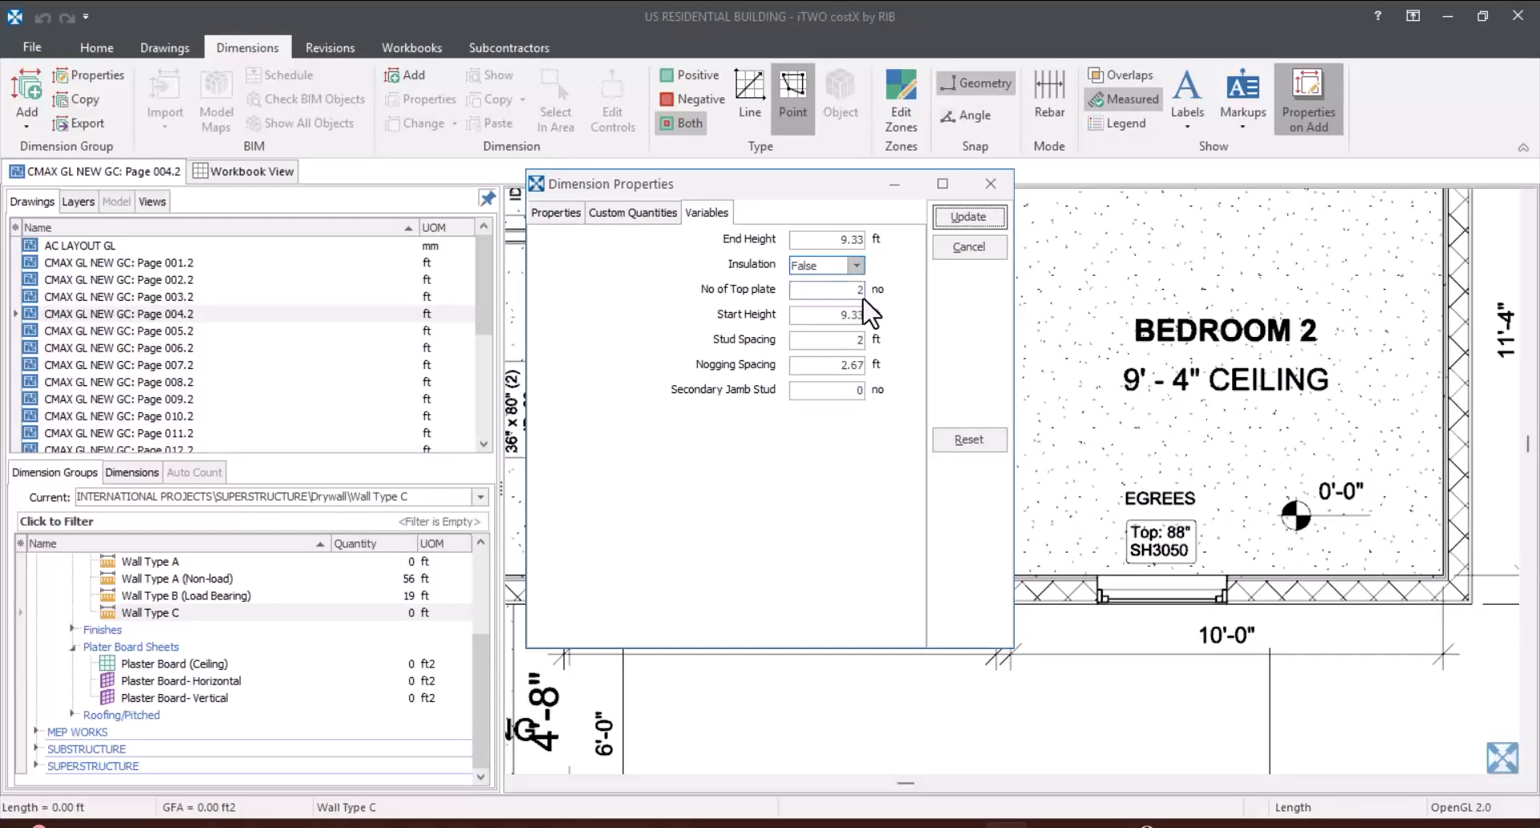
drag(825, 243, 771, 254)
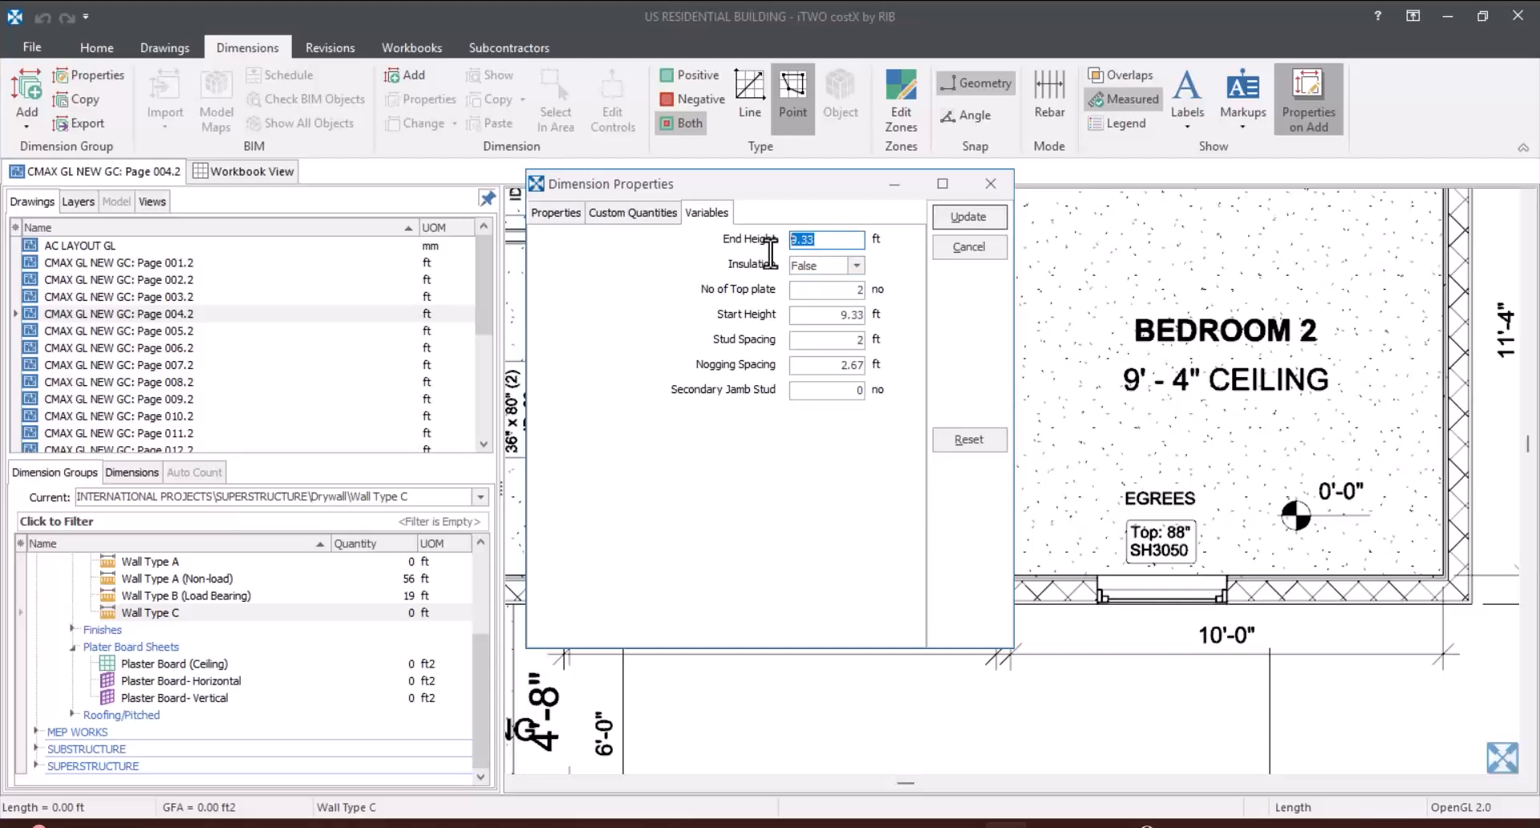
text(10)
click(811, 313)
drag(824, 315, 753, 318)
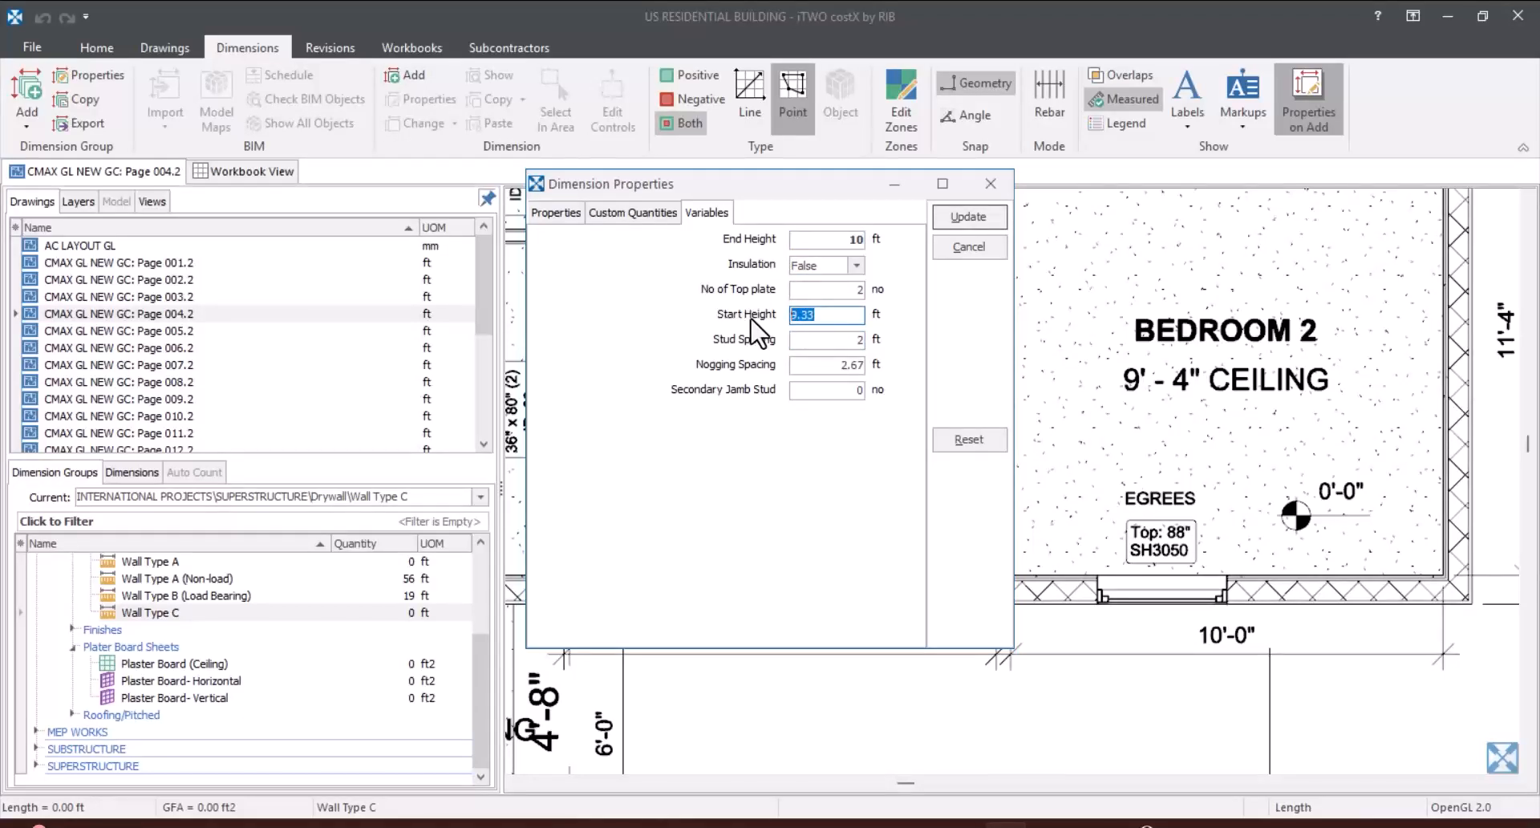
text(10)
click(825, 294)
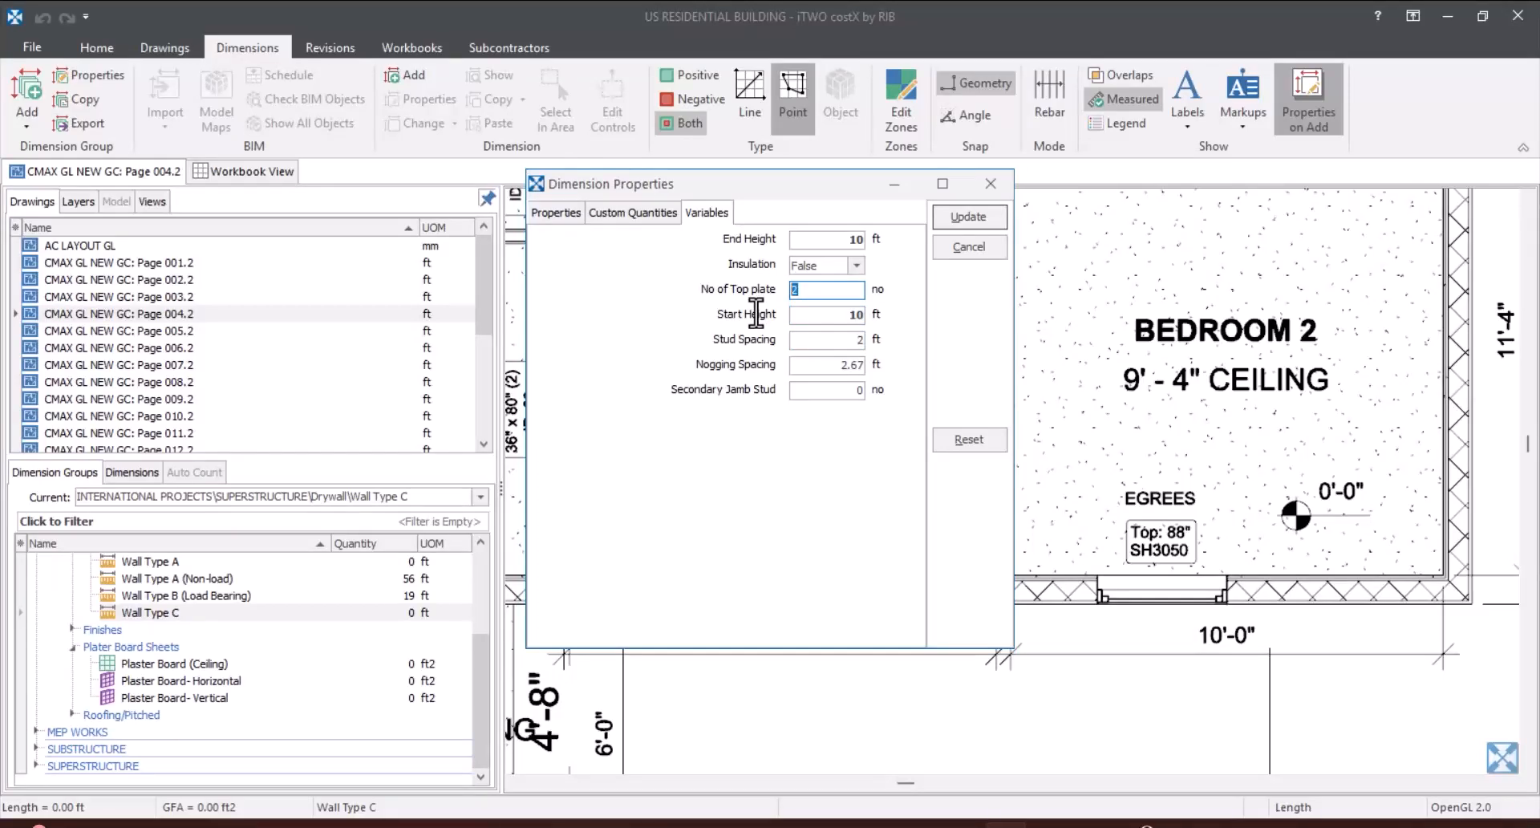
text(1)
click(957, 219)
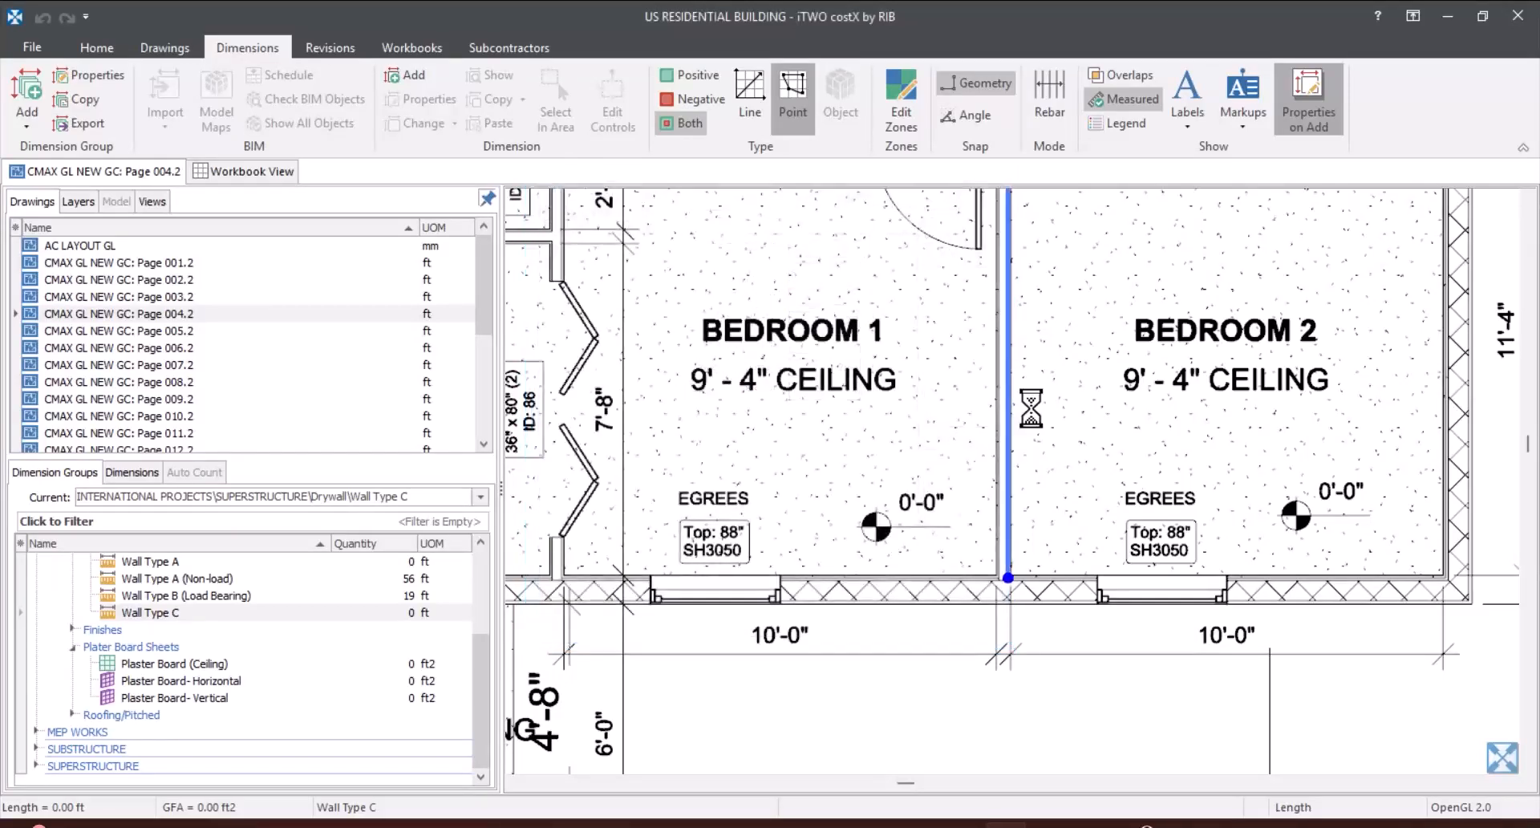
Step: Measure the wall between the W.C. and Bedroom 2 under Wall Type C, about 10'-2 13/32", from the exterior wall to the bedroom partition
scroll(982, 327, down, 3)
scroll(980, 233, up, 2)
scroll(980, 234, up, 2)
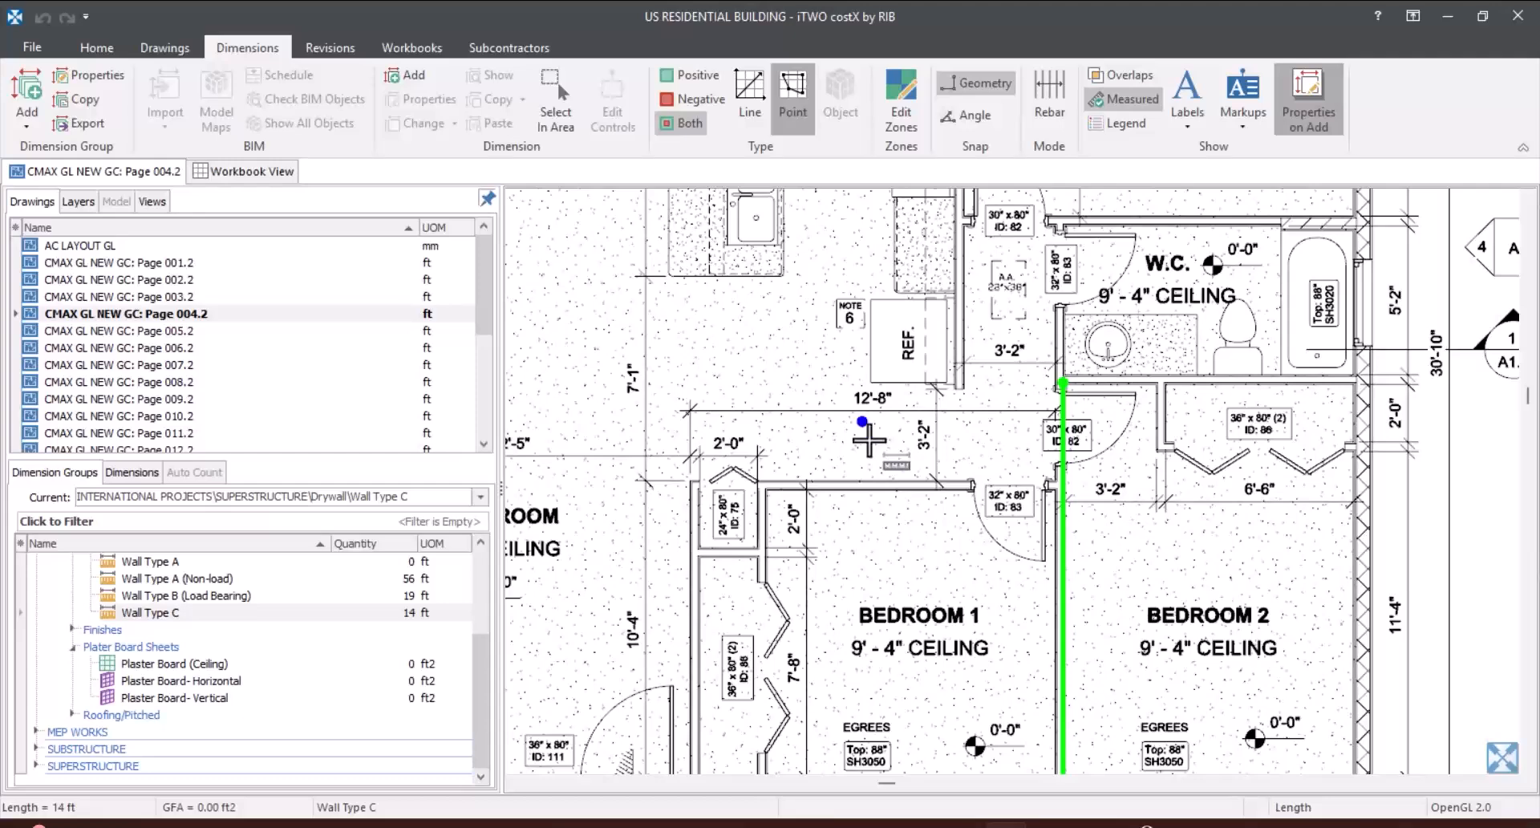
scroll(985, 433, down, 2)
scroll(1182, 327, up, 2)
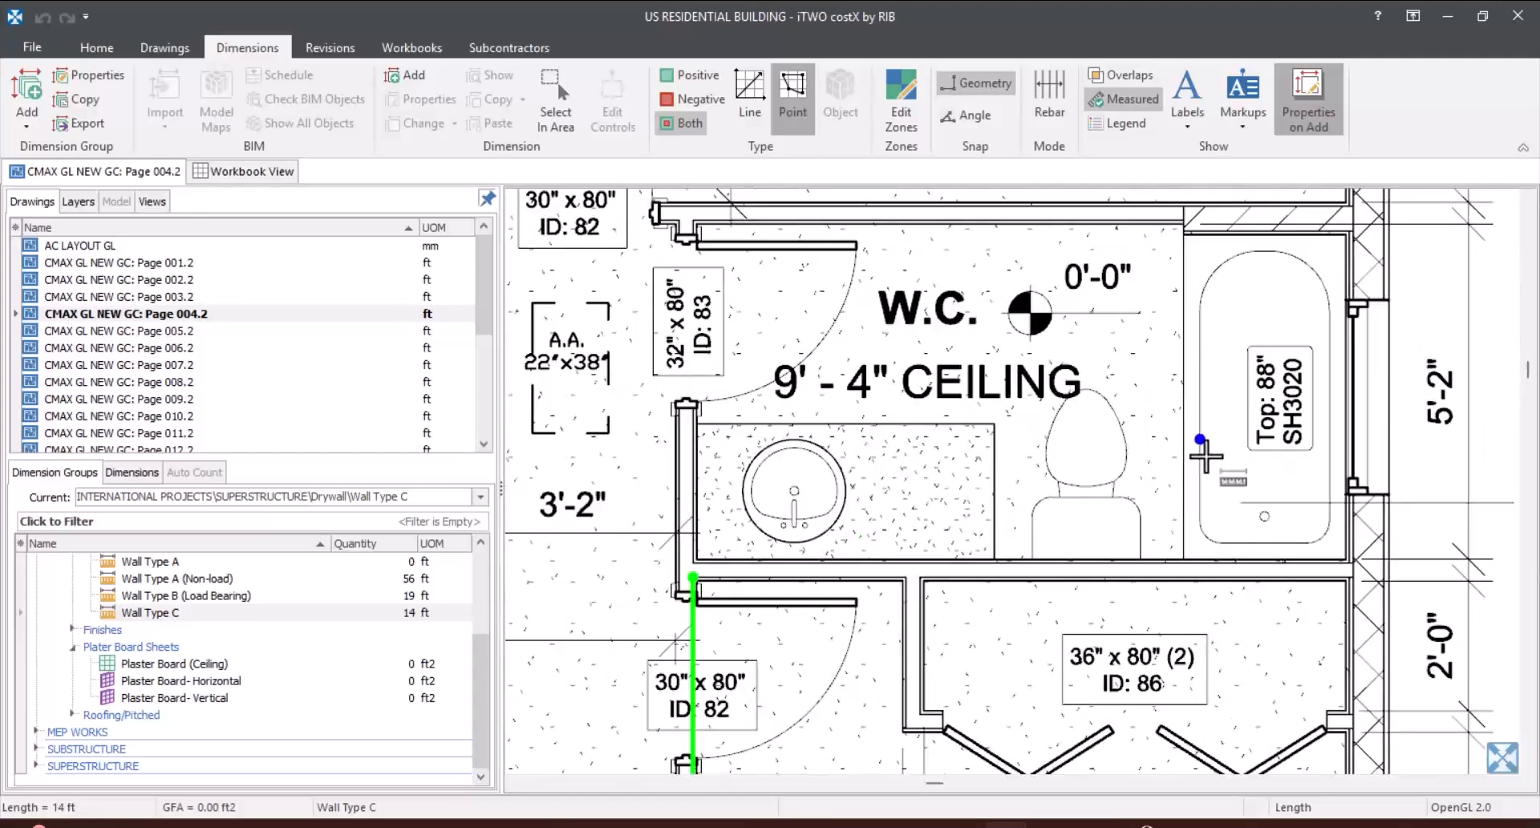
scroll(1284, 441, down, 1)
scroll(1303, 537, up, 3)
scroll(1324, 526, up, 2)
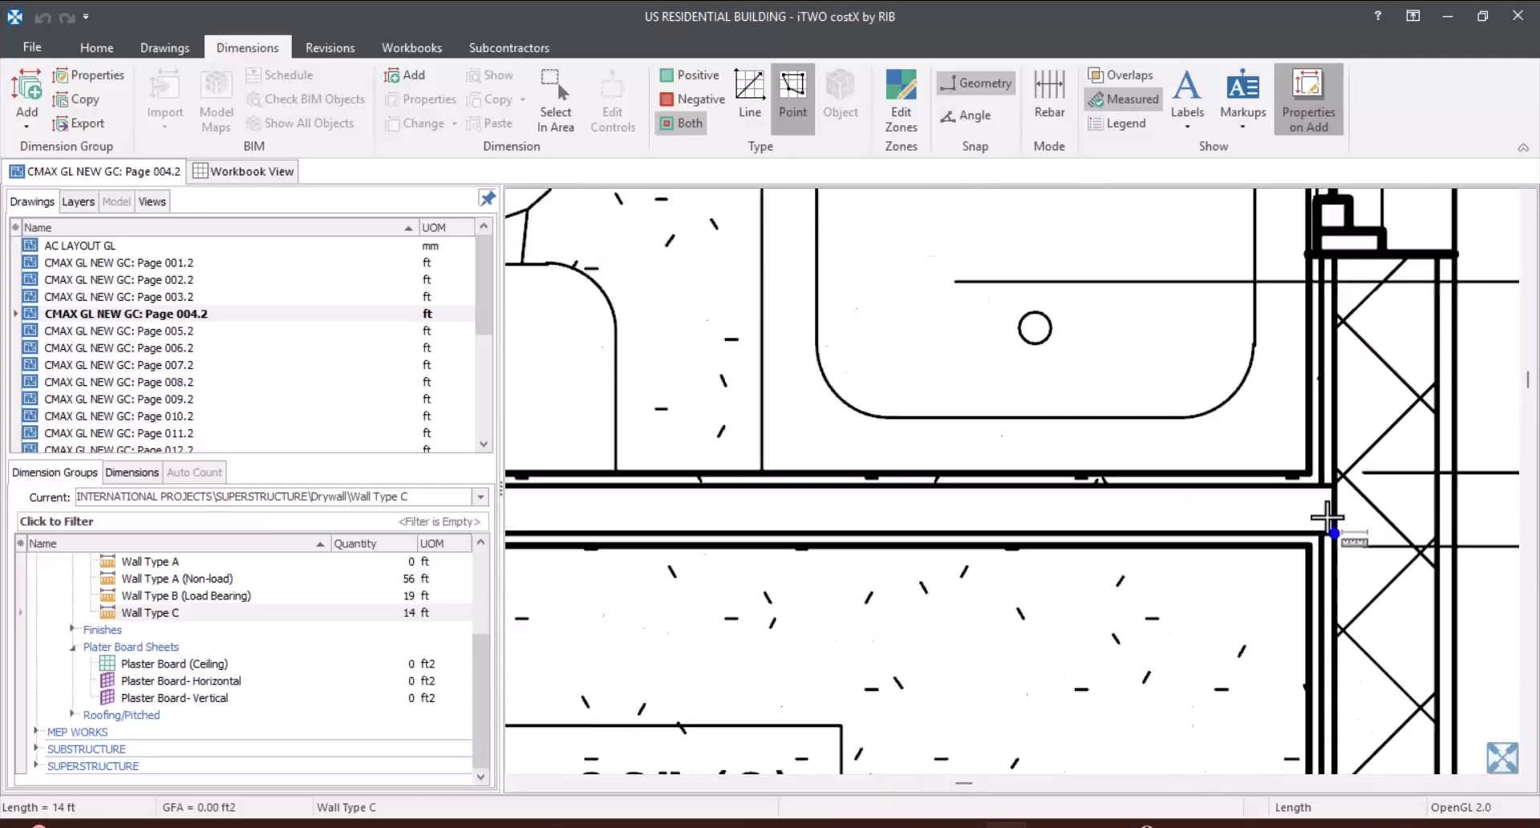
scroll(1364, 491, down, 3)
scroll(1043, 473, down, 2)
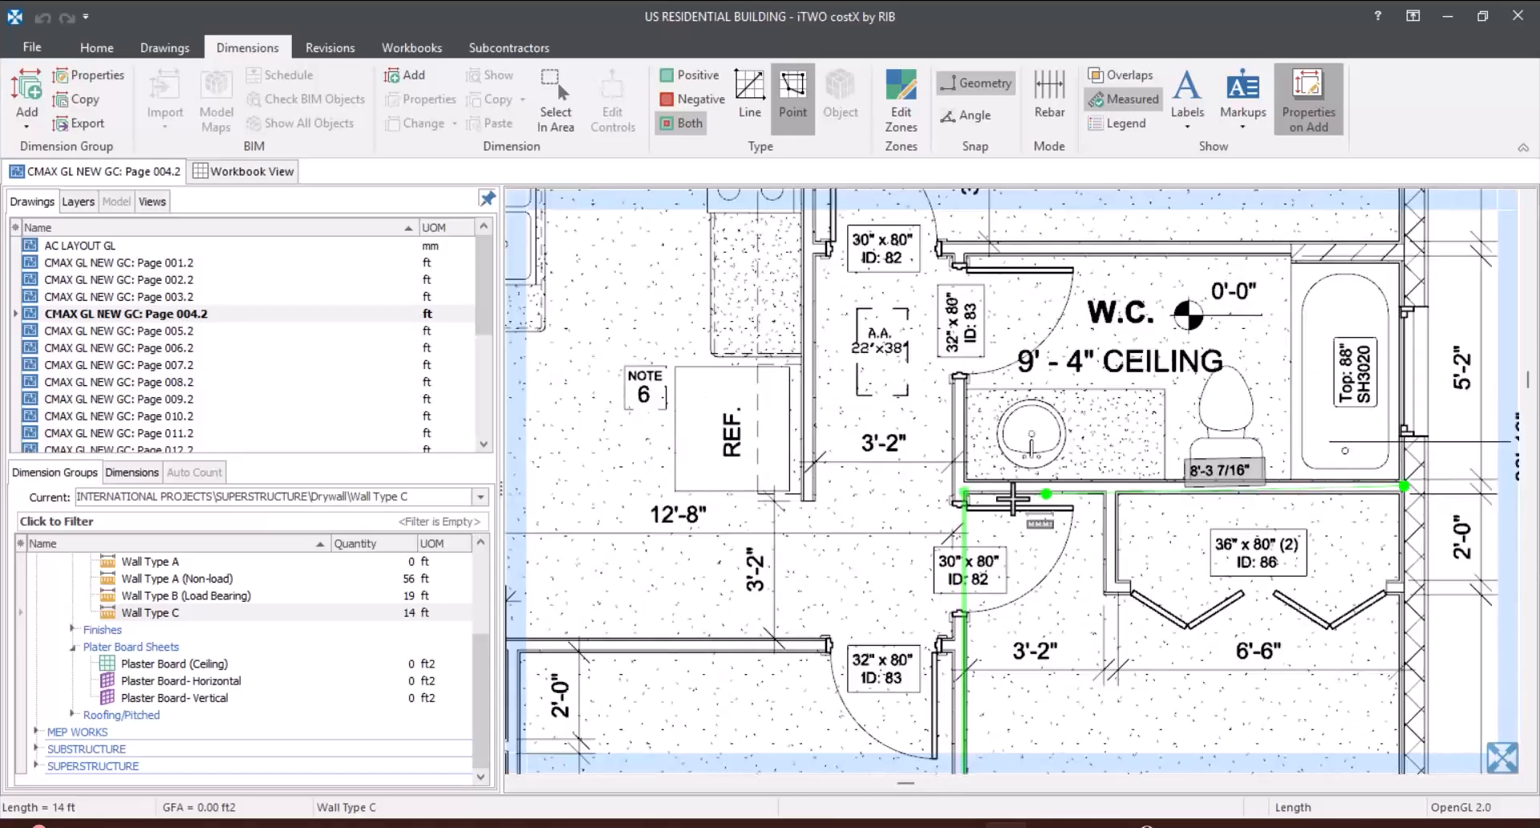
scroll(827, 513, up, 4)
scroll(805, 526, up, 2)
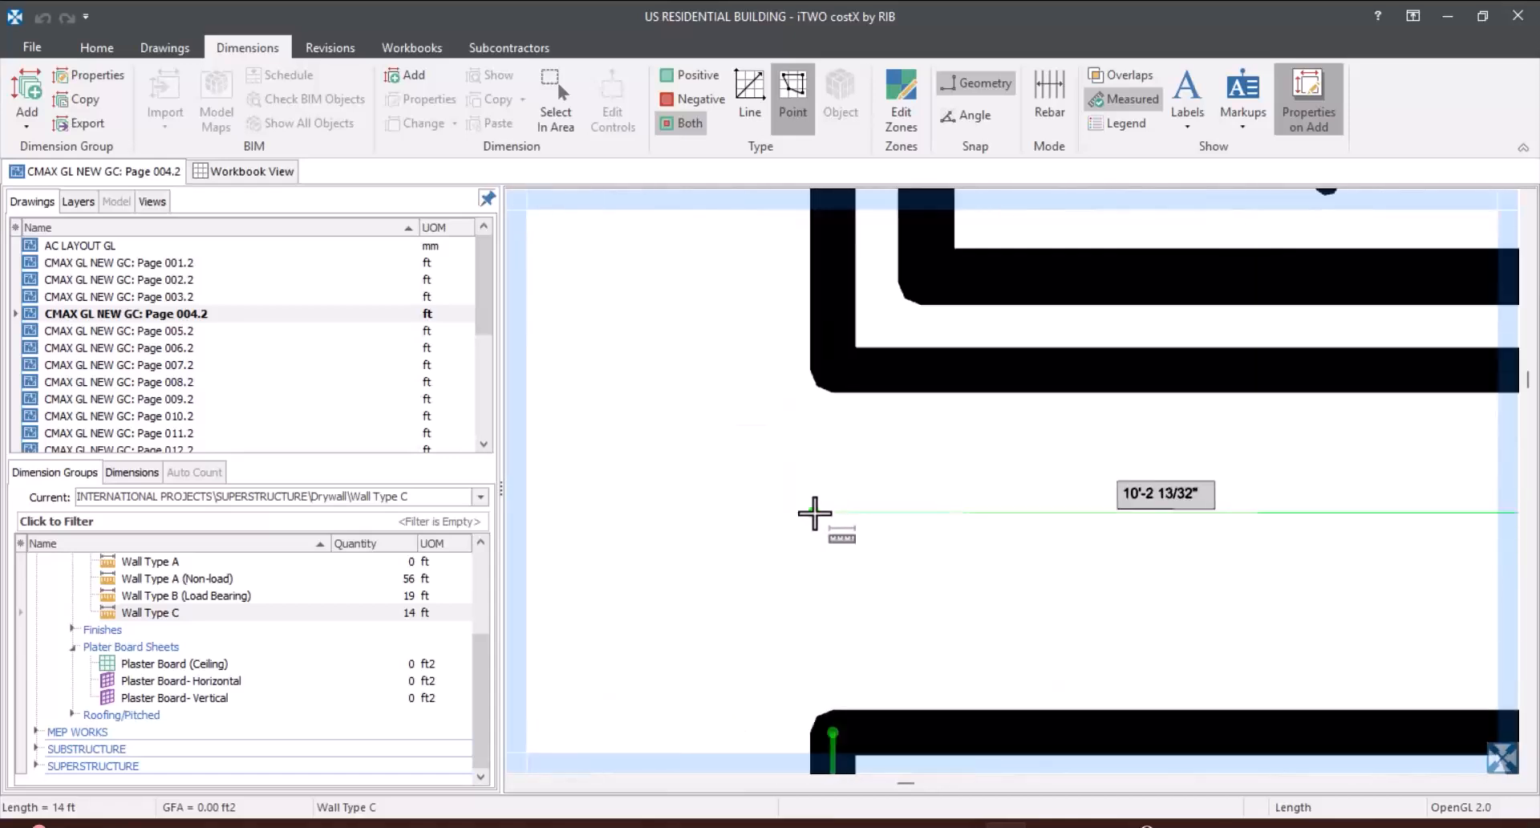
double_click(808, 543)
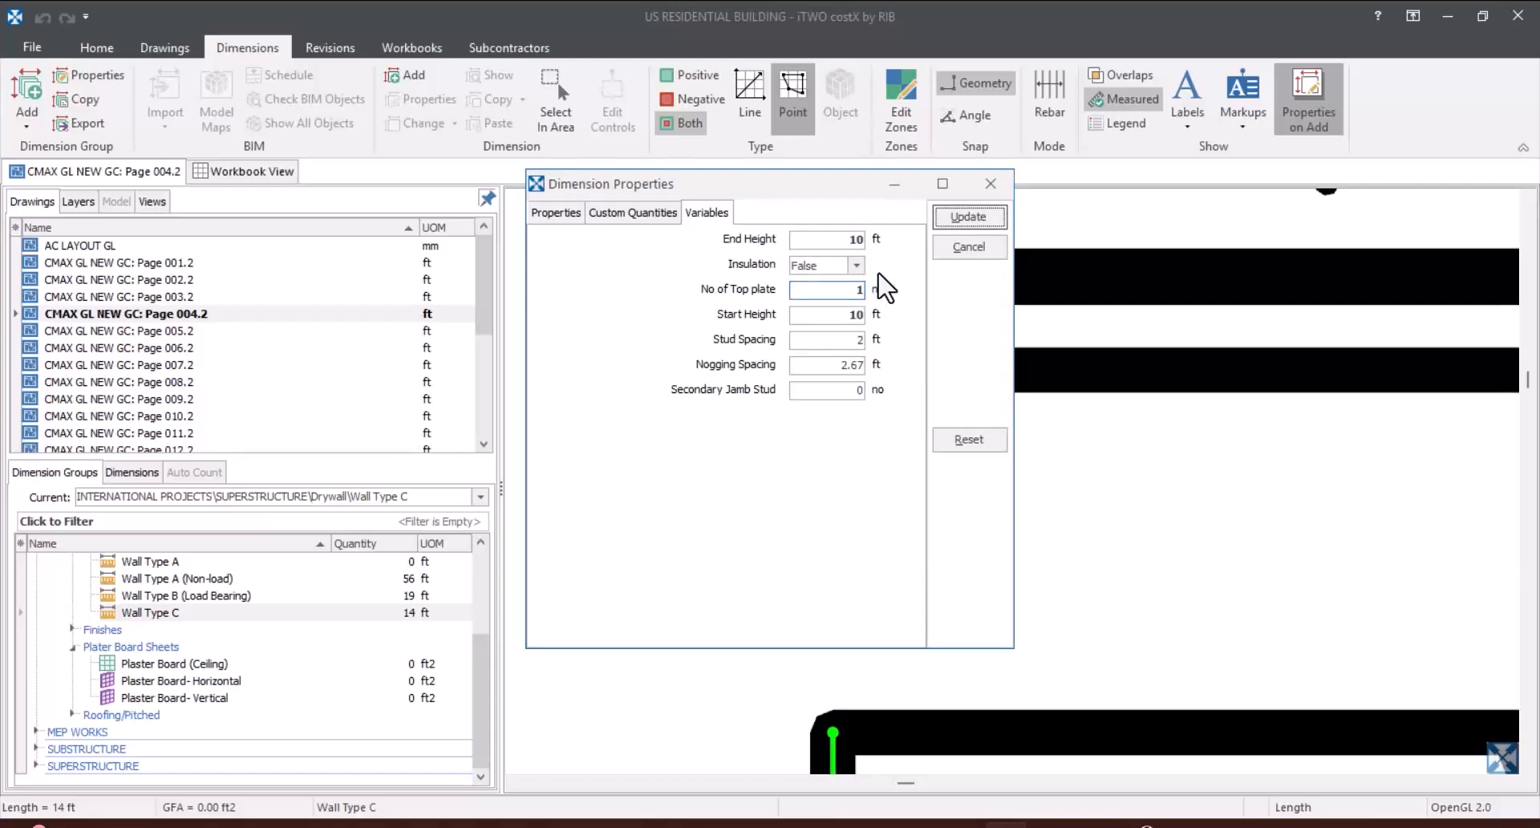
Step: Set the W.C. wall's Insulation variable to True and apply the dimension properties
click(857, 264)
click(835, 294)
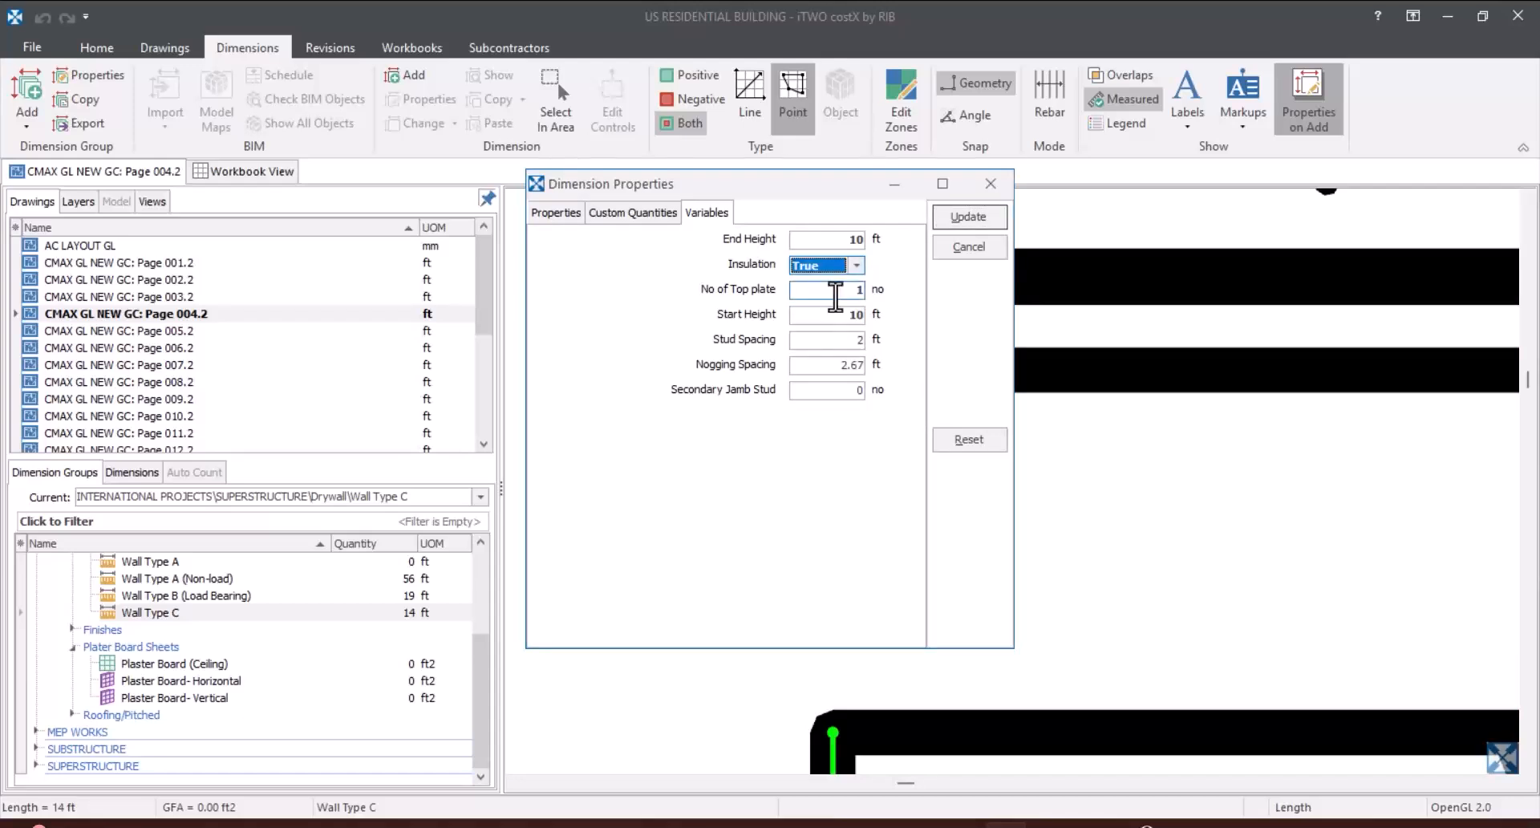
click(835, 391)
click(977, 226)
Step: Review the two walls measured under Wall Type C and the quantities of the W.C. wall on the floor plan
scroll(915, 386, down, 3)
scroll(922, 412, down, 3)
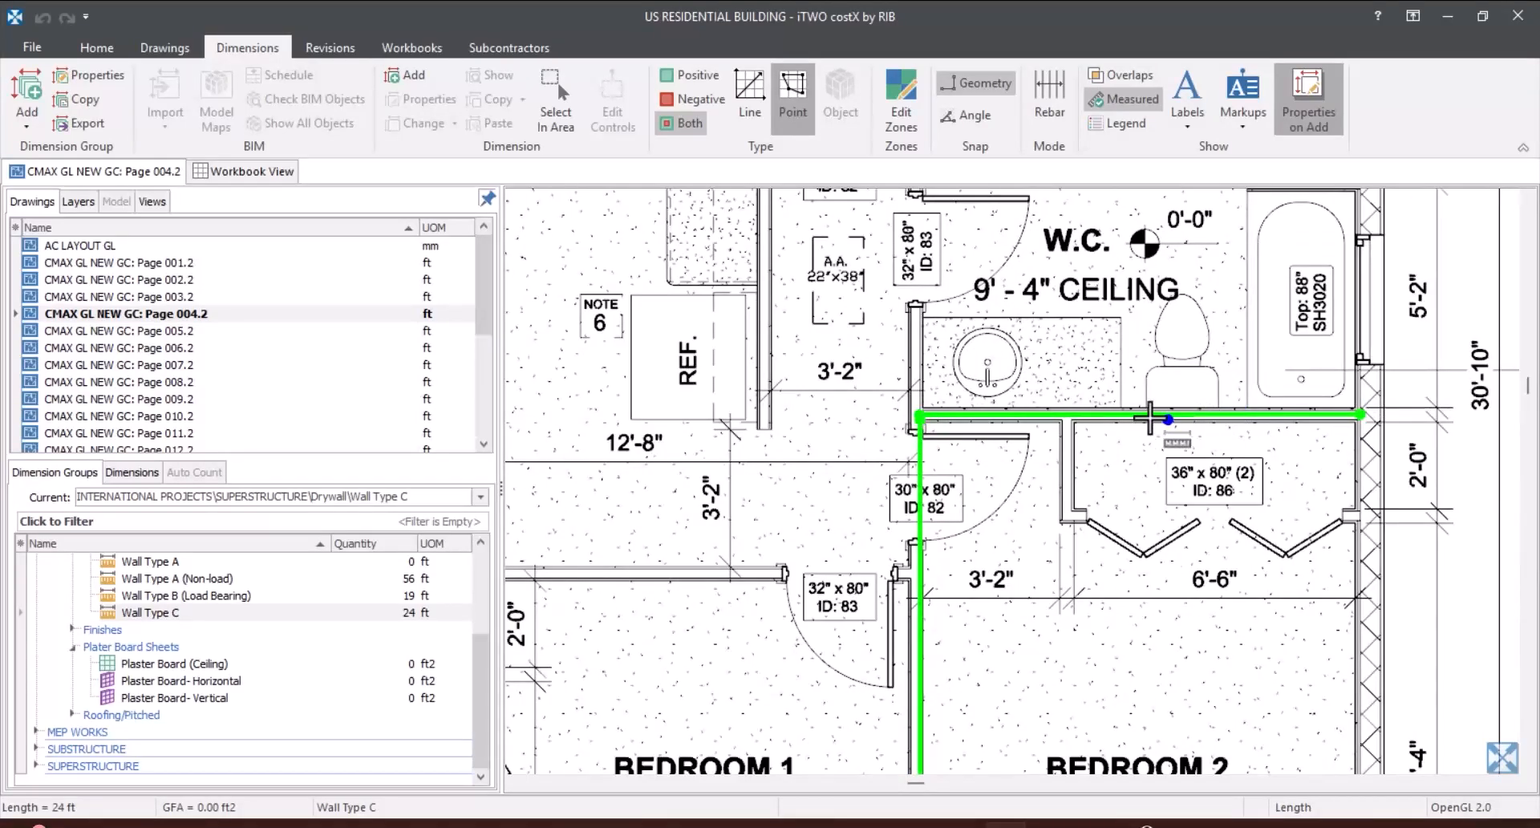
scroll(953, 413, up, 3)
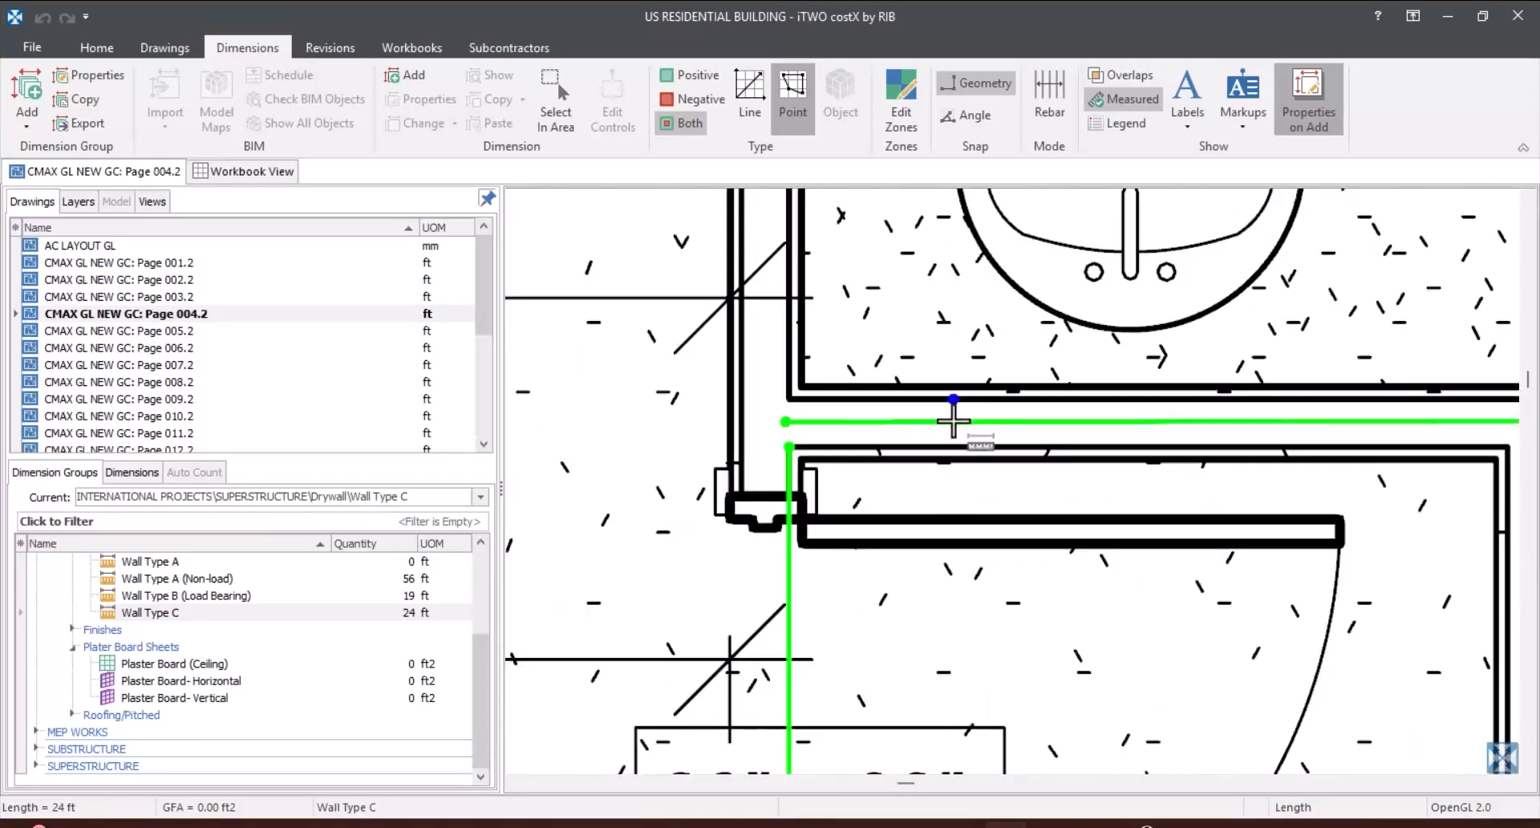
scroll(919, 415, down, 2)
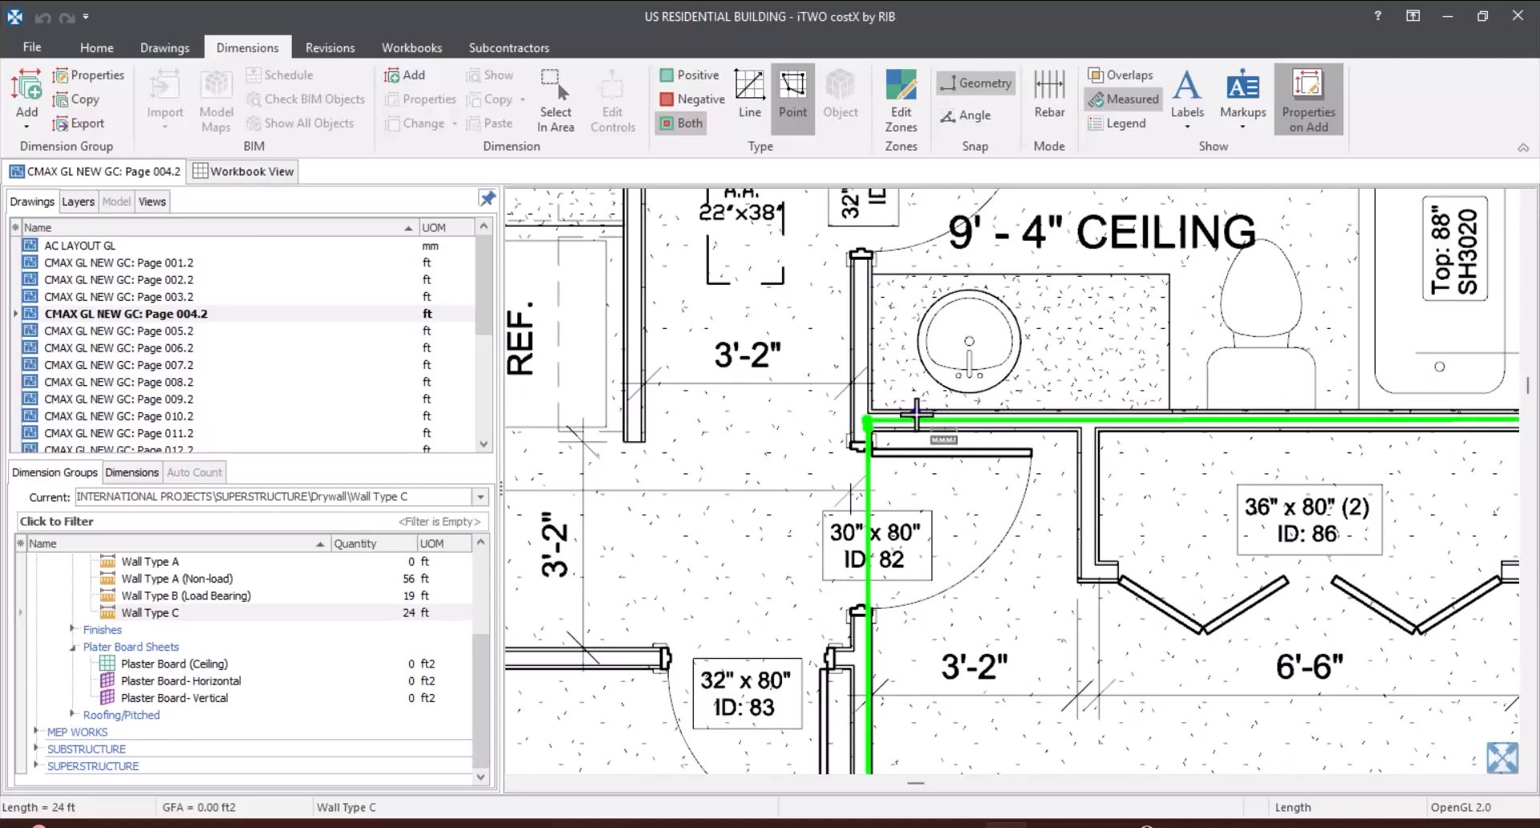
scroll(979, 434, down, 2)
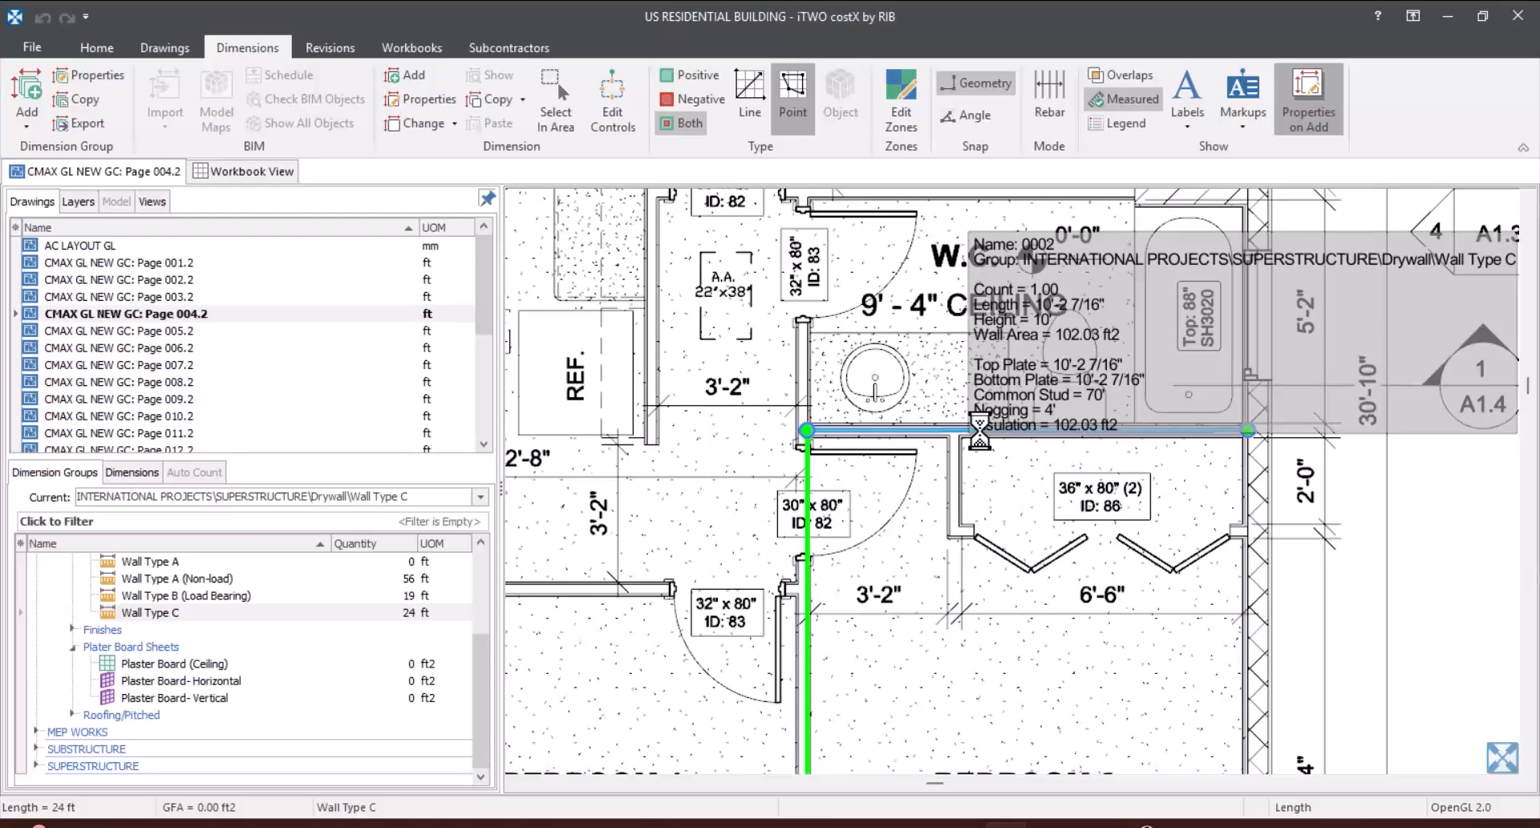
scroll(979, 431, down, 5)
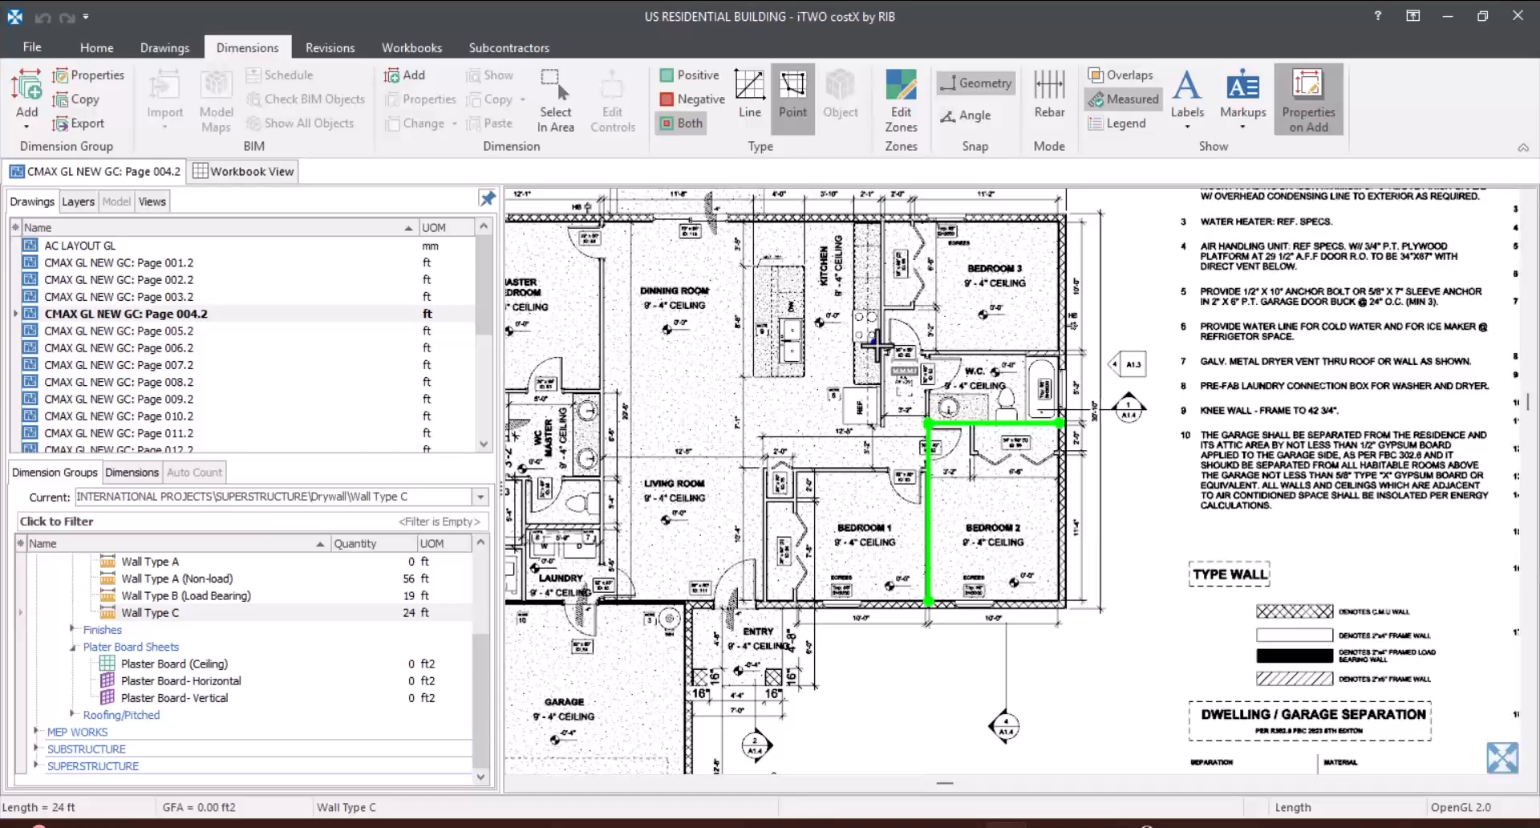
Step: Open the Plaster Board- Horizontal group's properties and examine the expressions of its custom sheet-size quantities
click(152, 681)
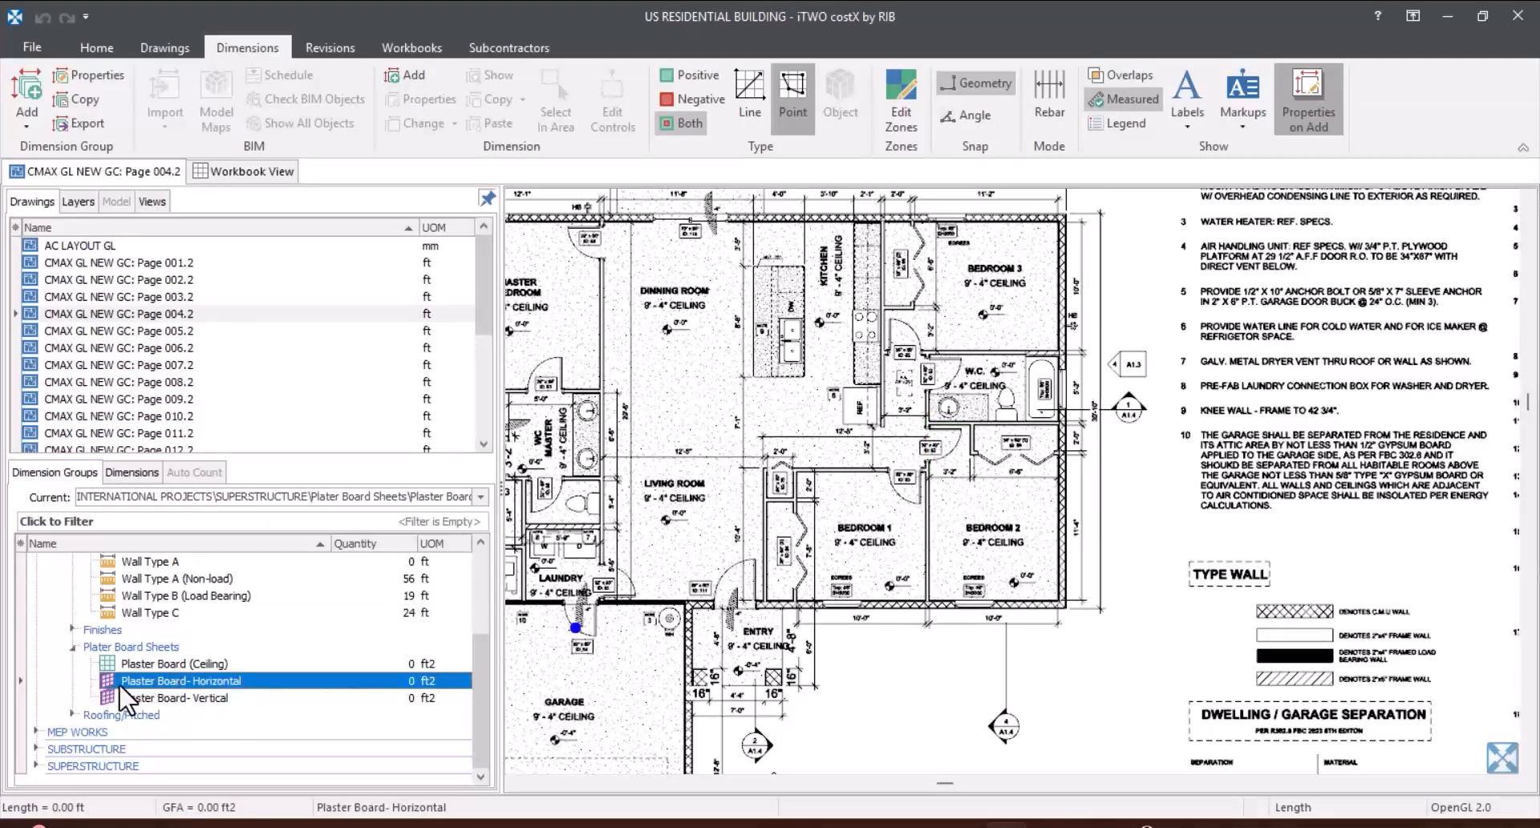
double_click(268, 685)
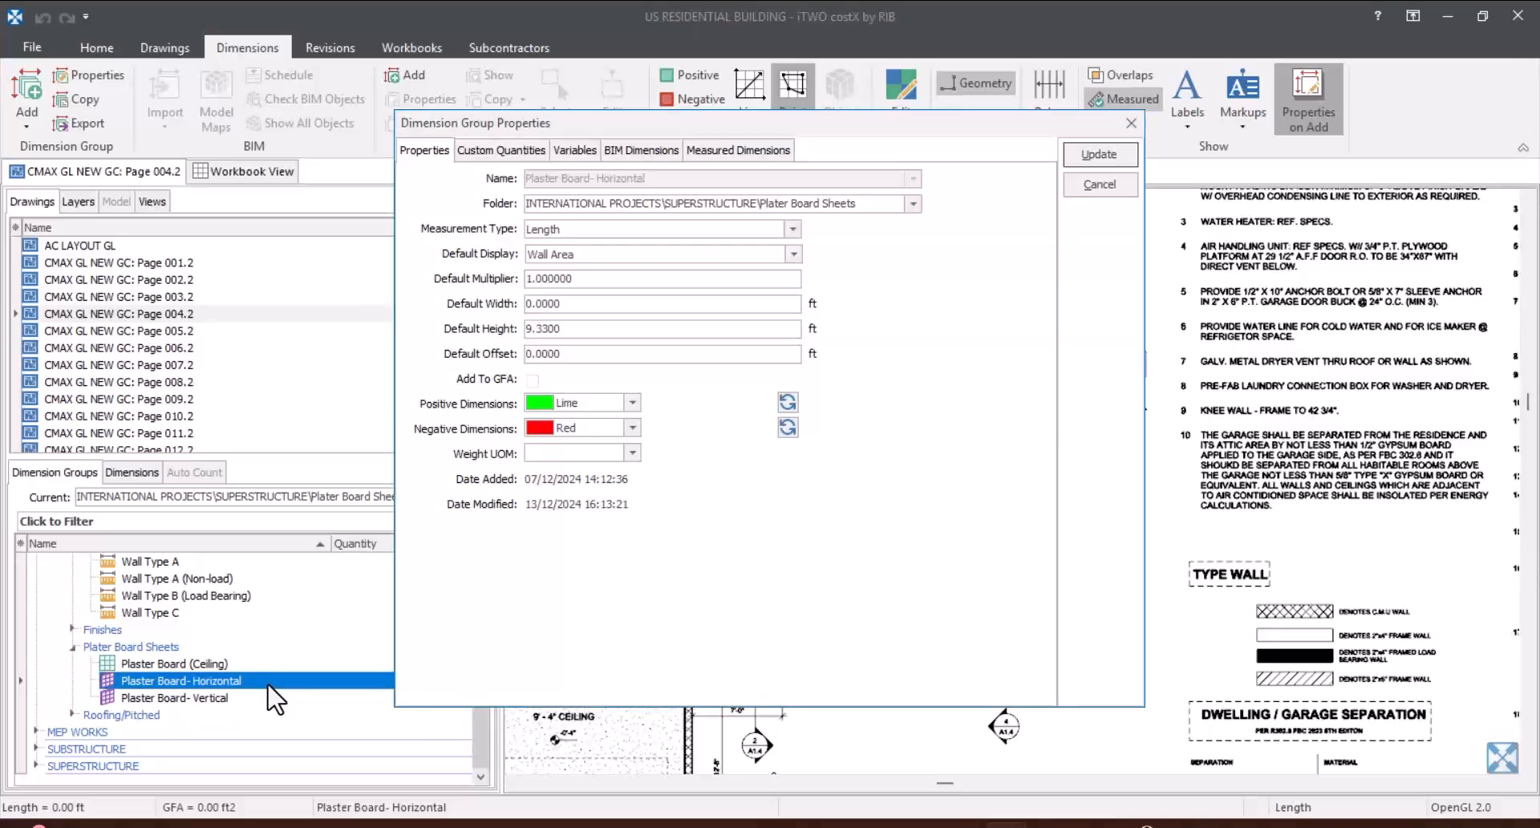
click(502, 151)
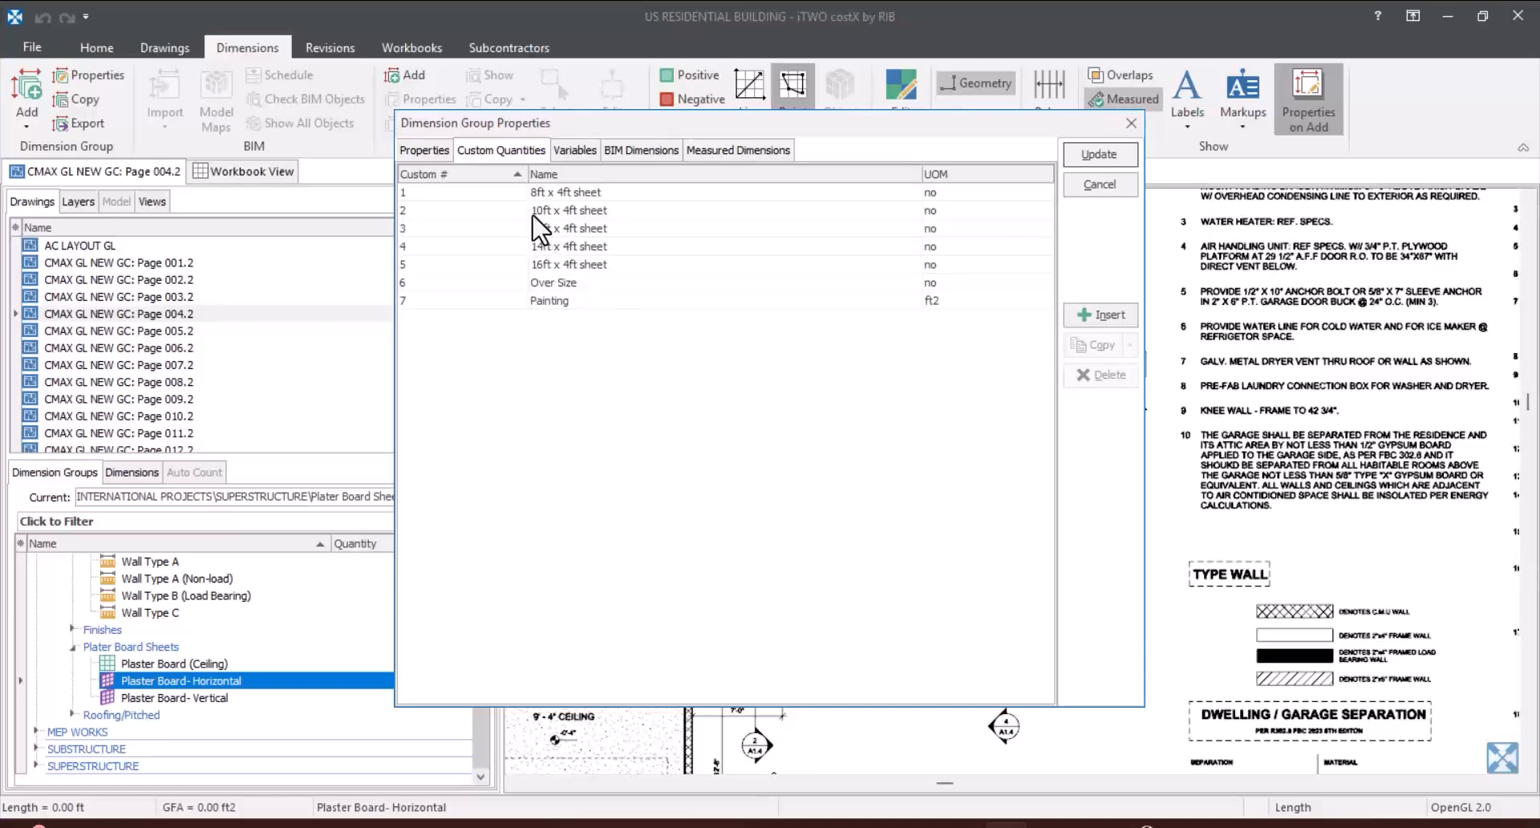
mouse_move(534, 200)
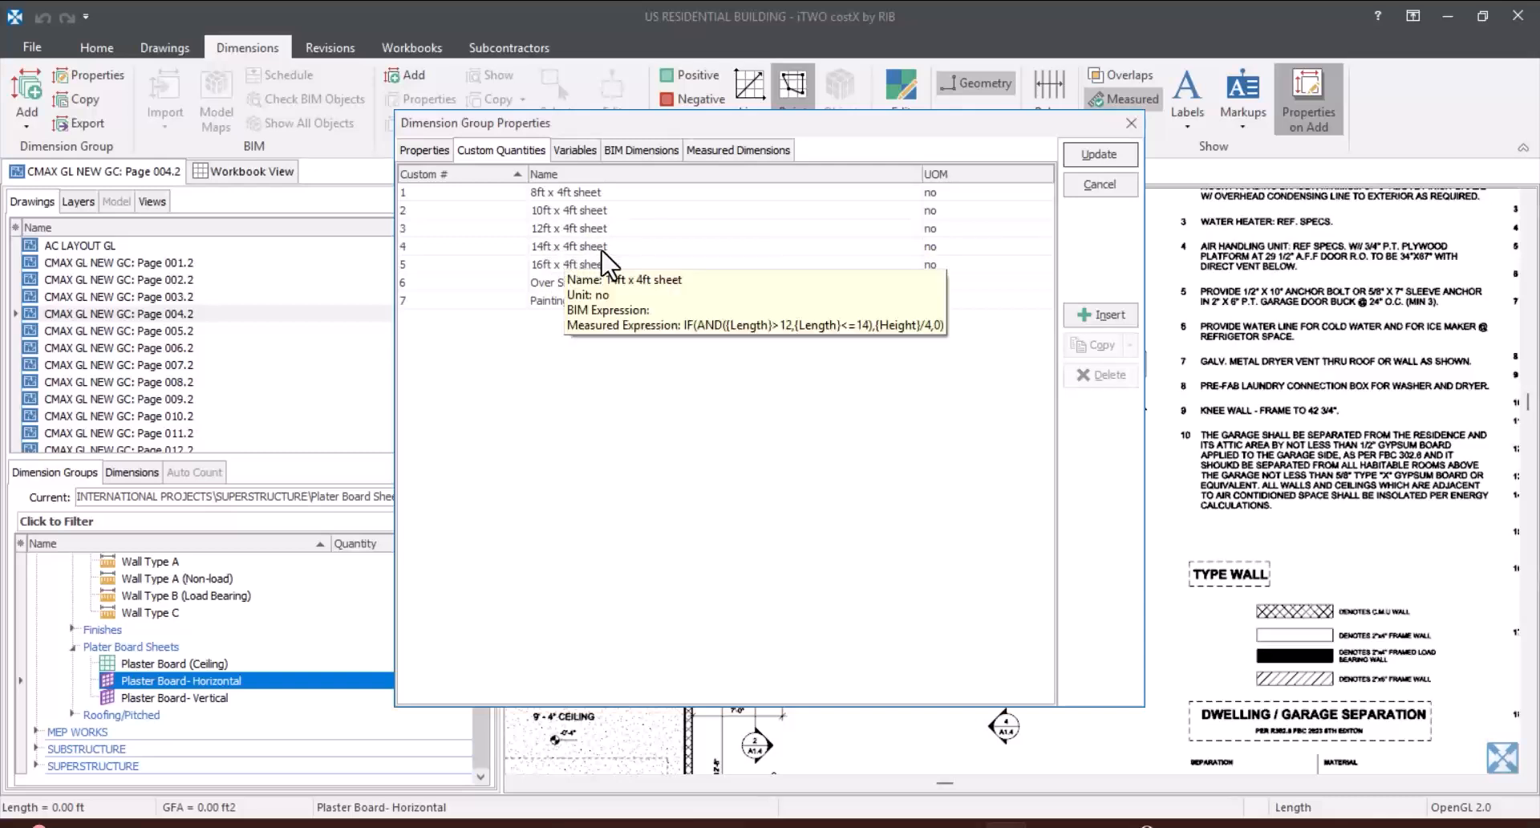
Step: Examine the measured expression of the 14ft x 4ft sheet quantity and close the group properties without changes
mouse_move(613, 267)
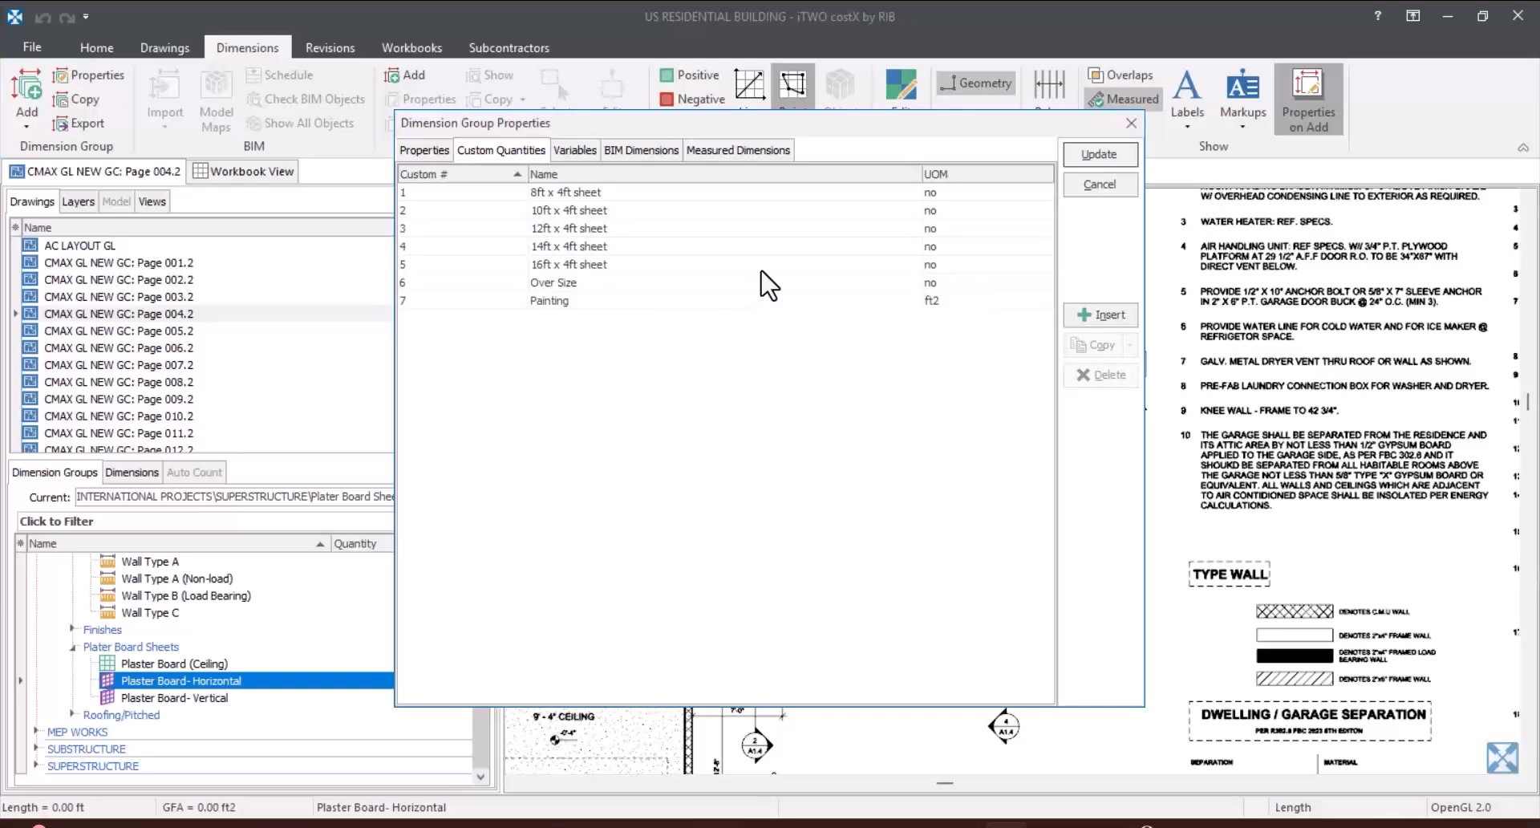
mouse_move(762, 270)
click(1097, 185)
Step: Measure the long partition from the patio-side exterior wall to the garage wall under Plaster Board- Horizontal, about 29'-8 9/16", and check its quantities
scroll(955, 400, down, 3)
click(345, 680)
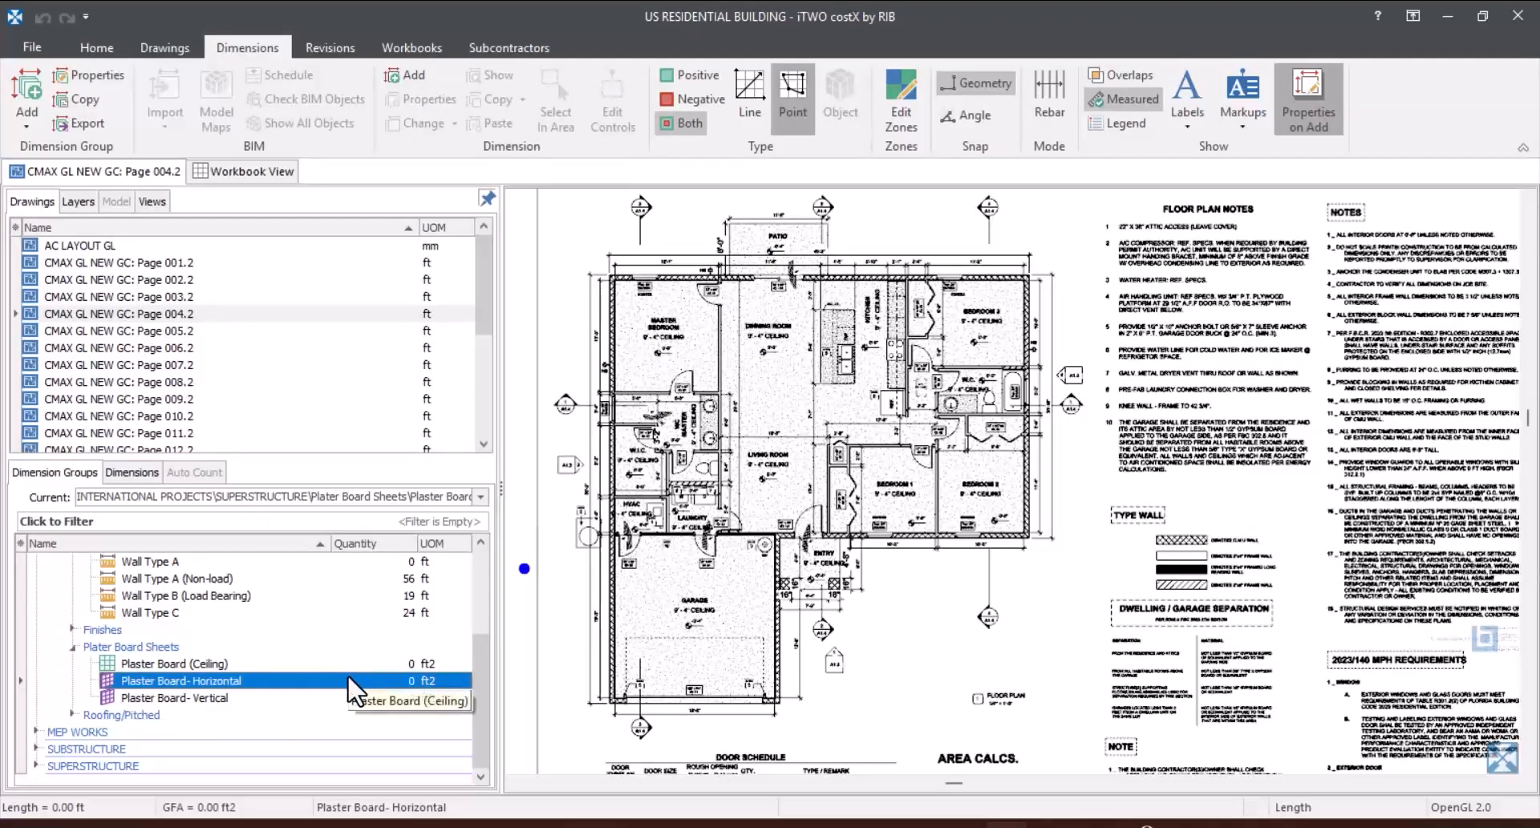
scroll(708, 263, up, 2)
scroll(708, 265, up, 5)
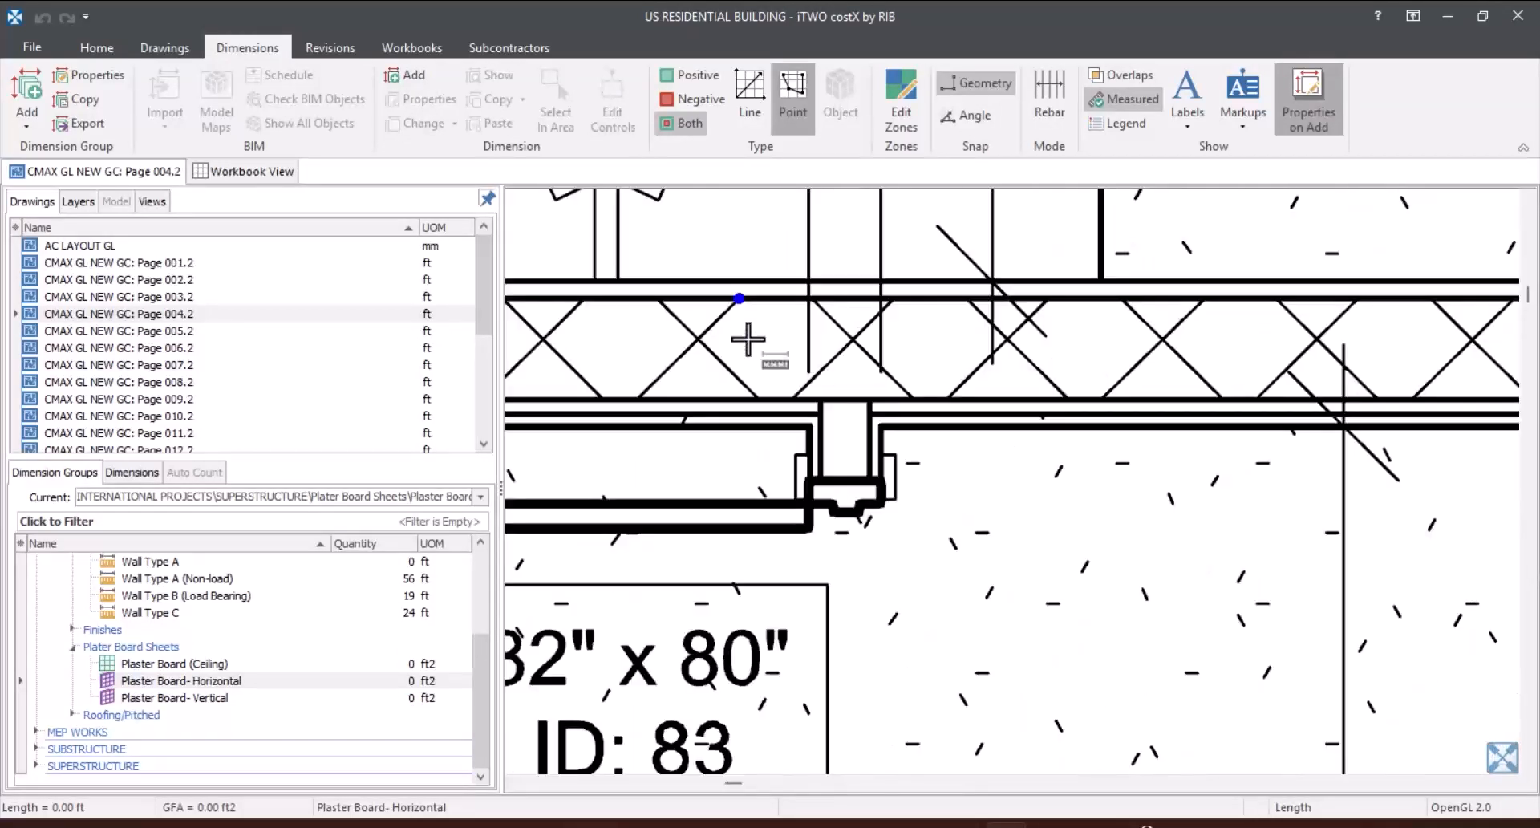
scroll(841, 401, up, 2)
scroll(846, 401, down, 8)
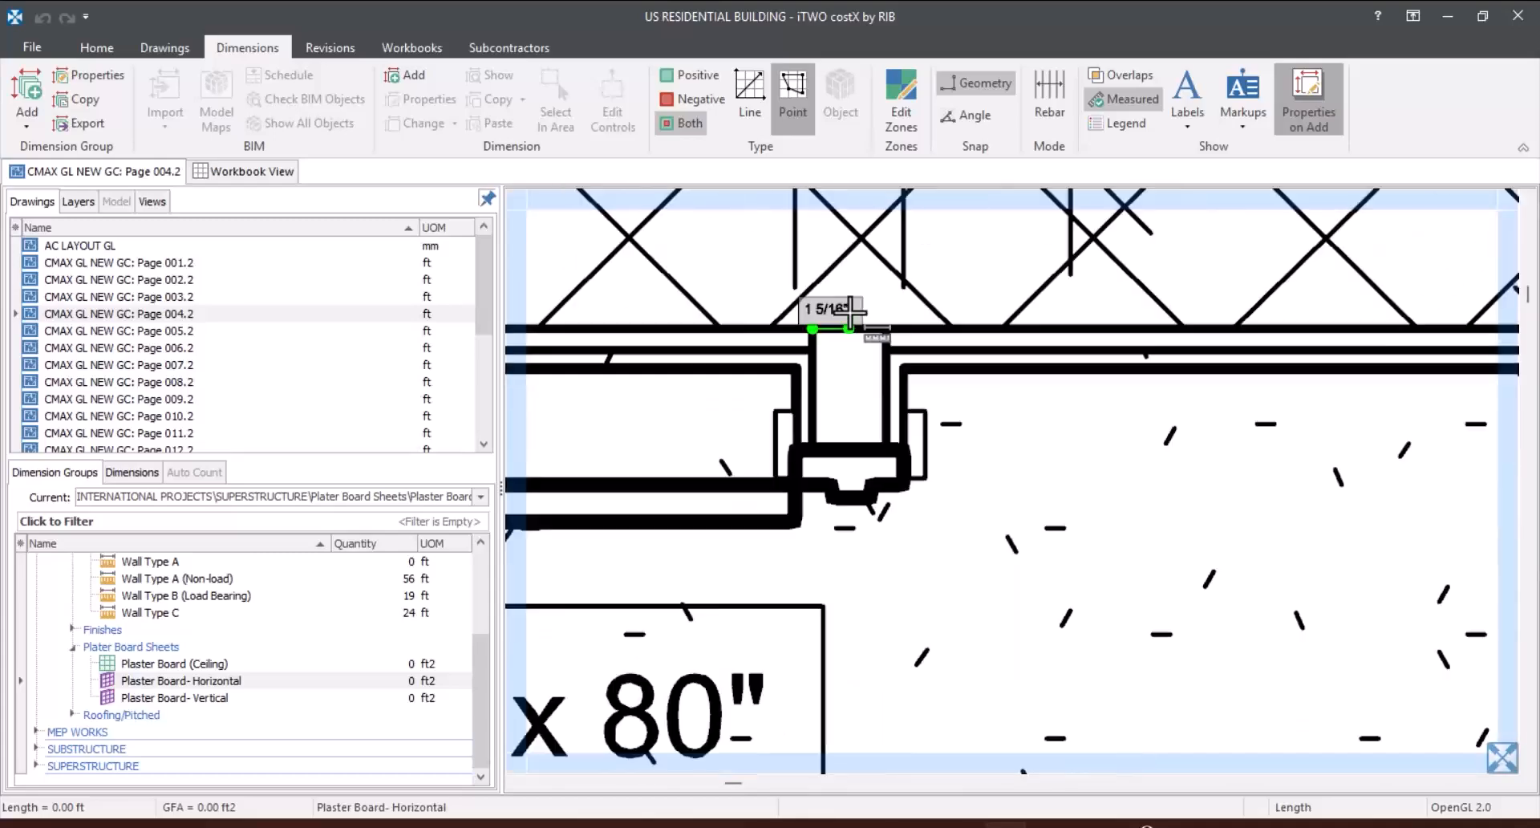
scroll(850, 641, up, 8)
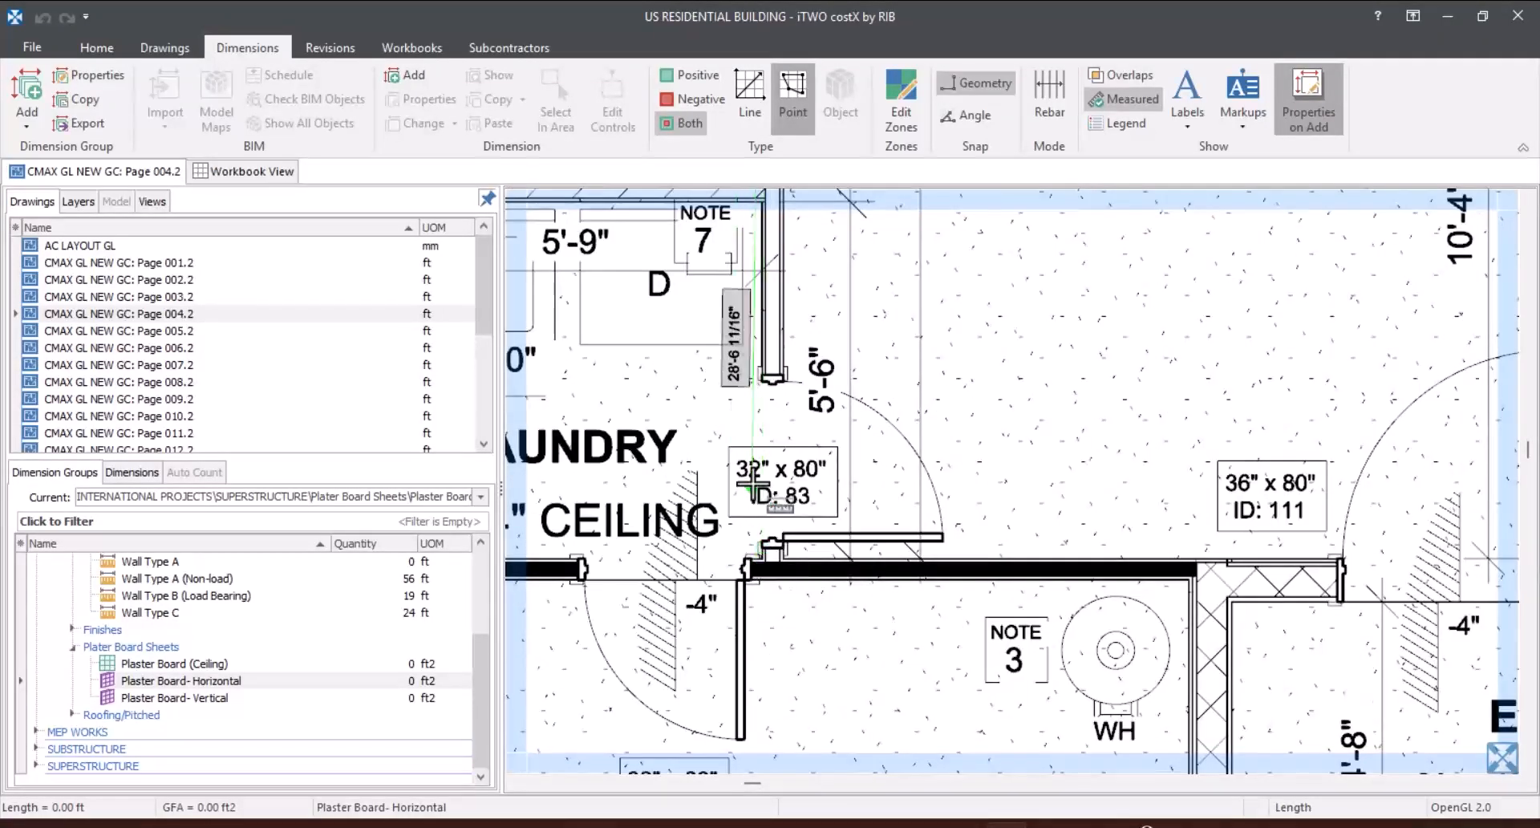
scroll(752, 566, up, 5)
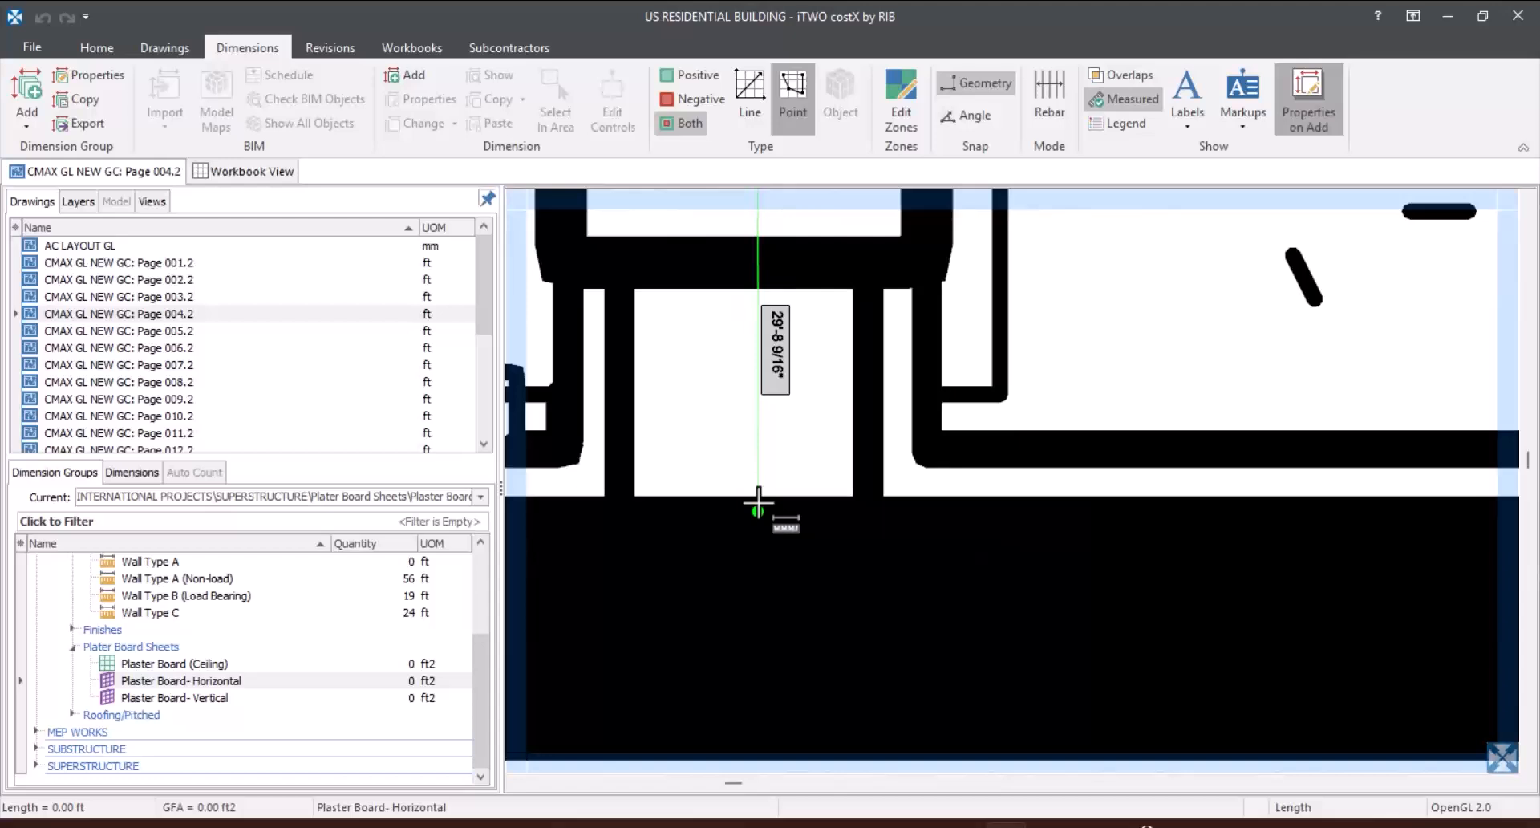
double_click(763, 582)
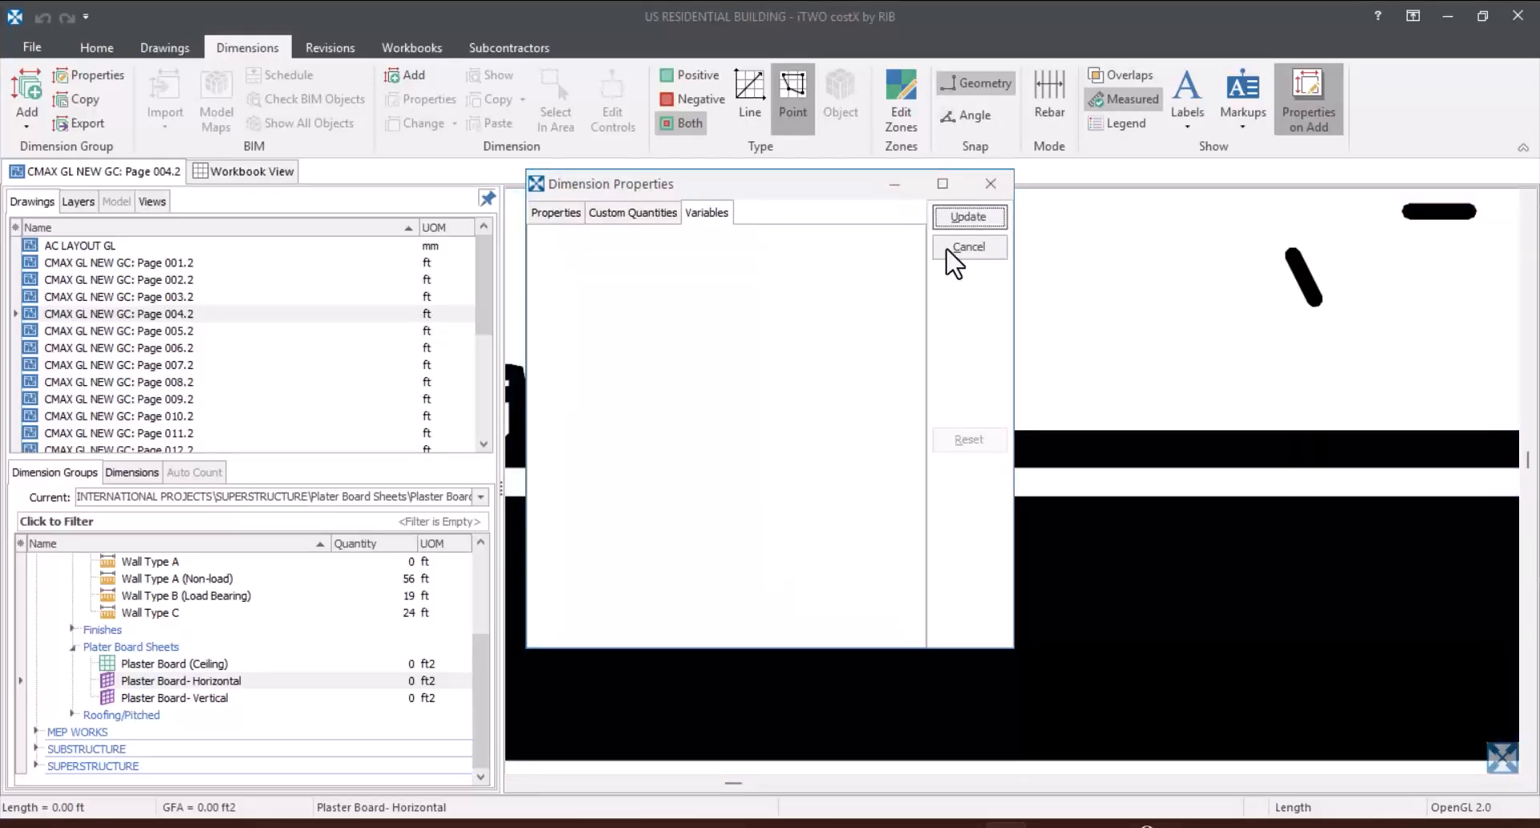
click(963, 218)
scroll(763, 498, down, 3)
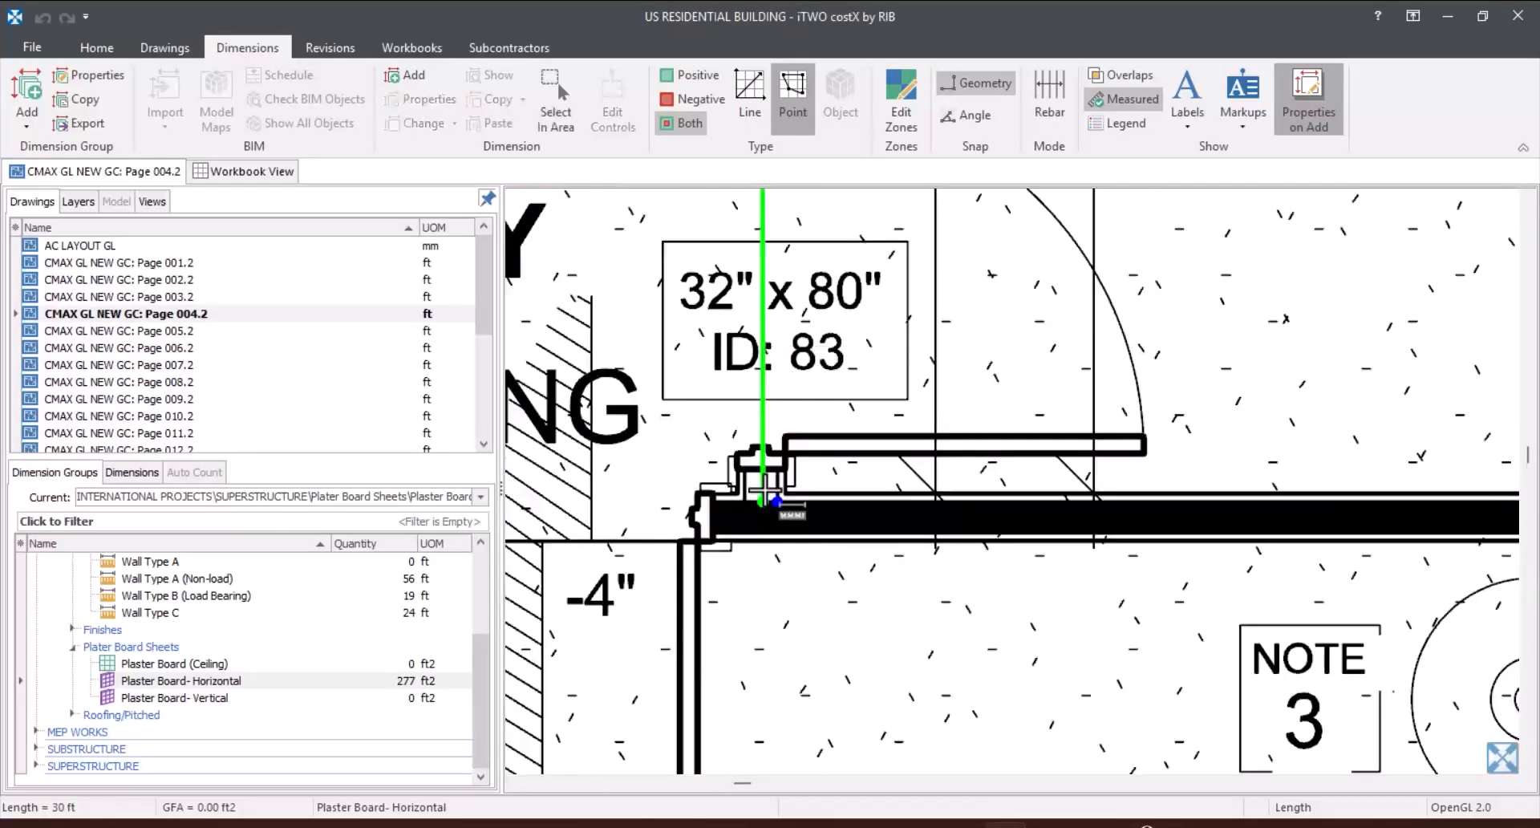
mouse_move(770, 395)
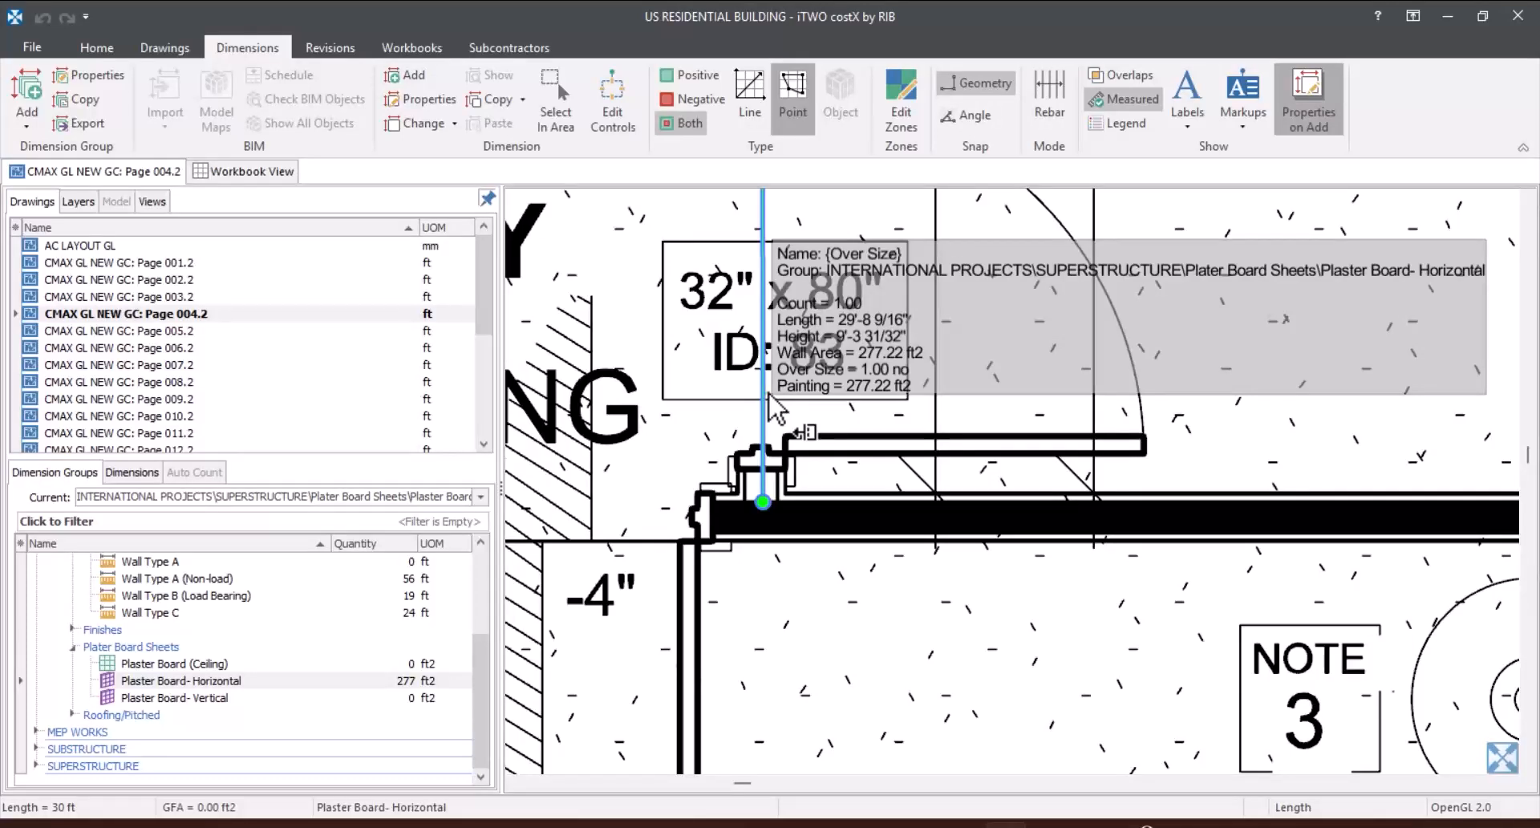
Step: Measure the wall between the master bedroom and WC Master under Plaster Board- Horizontal, about 12'-3 7/32", from the exterior wall to the long partition
scroll(715, 602, down, 8)
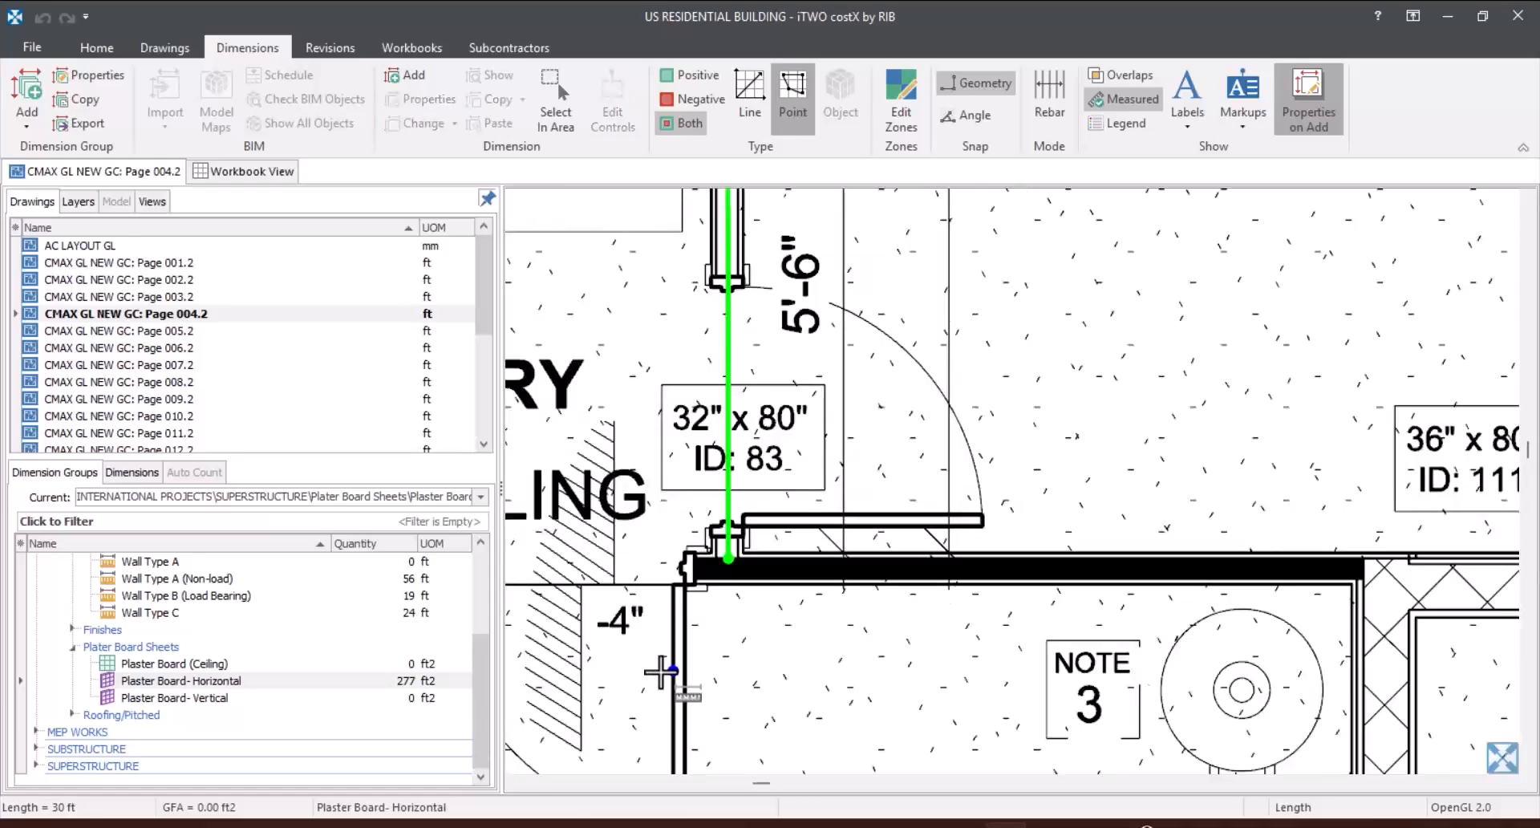
scroll(590, 371, up, 5)
scroll(633, 369, down, 2)
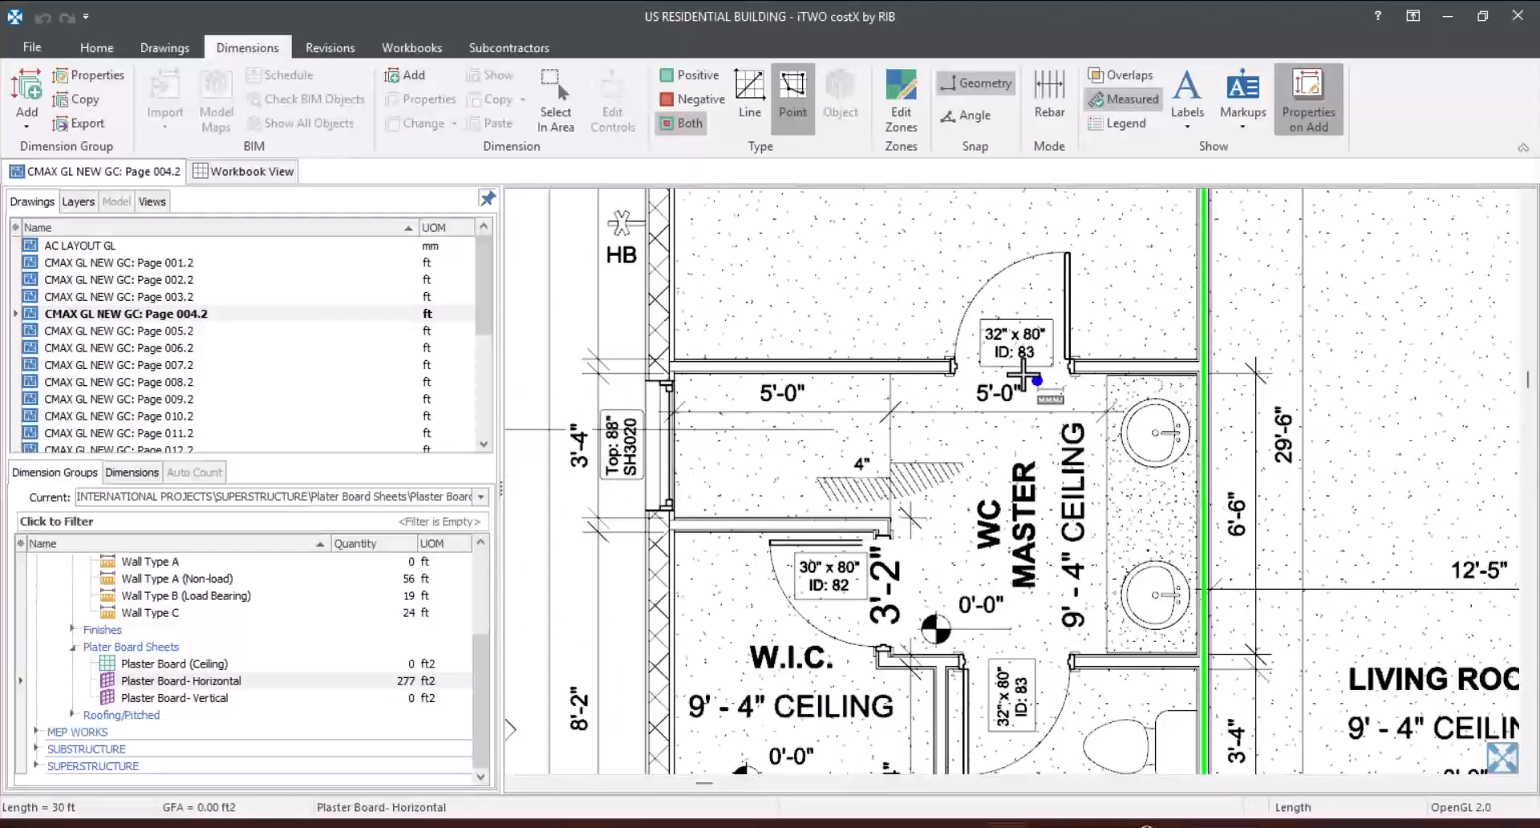
scroll(674, 368, up, 4)
scroll(682, 386, up, 4)
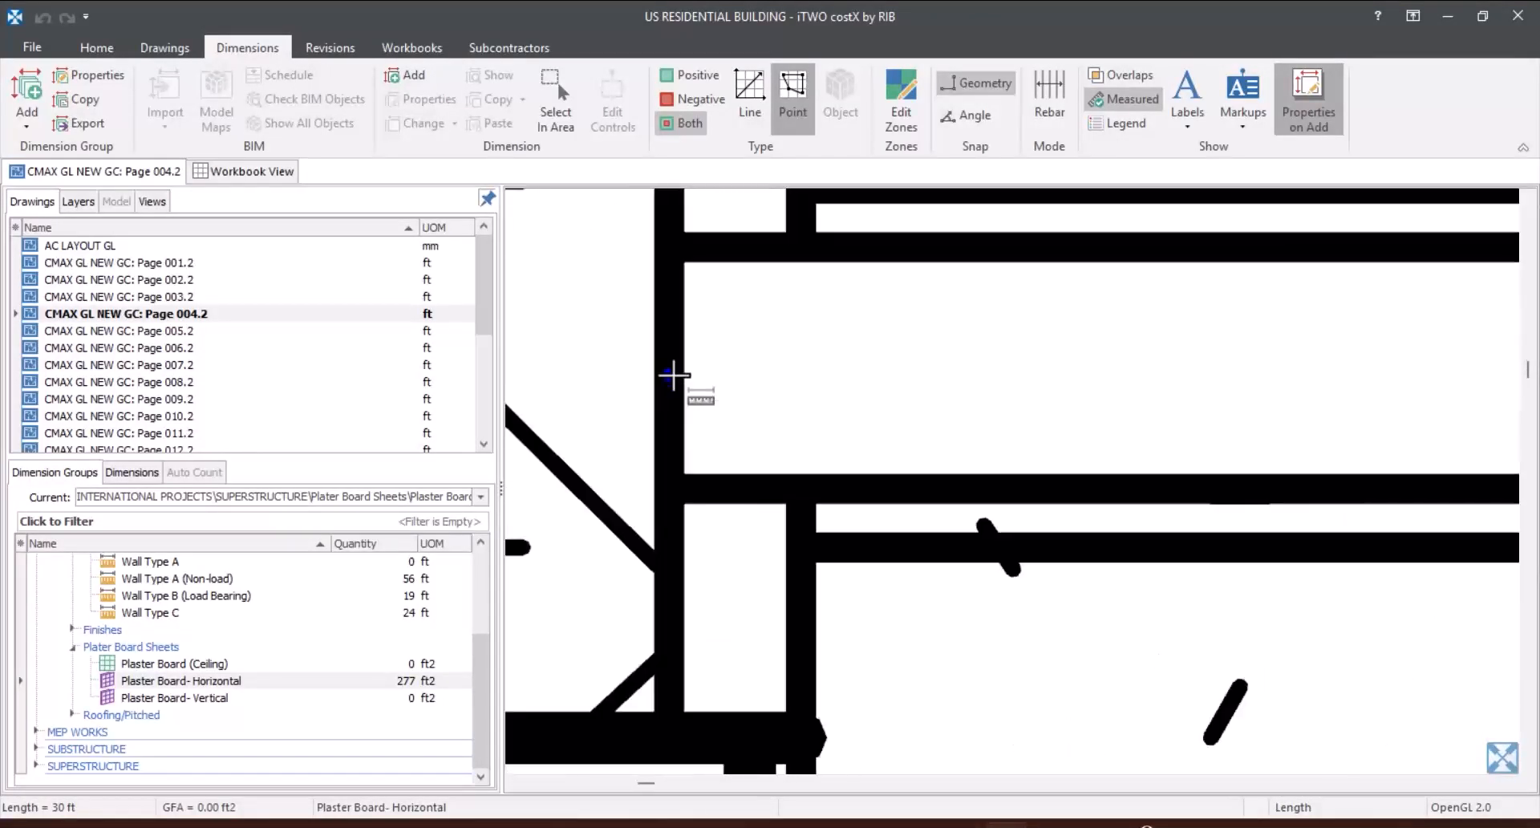
click(672, 378)
scroll(633, 410, down, 4)
scroll(632, 410, down, 4)
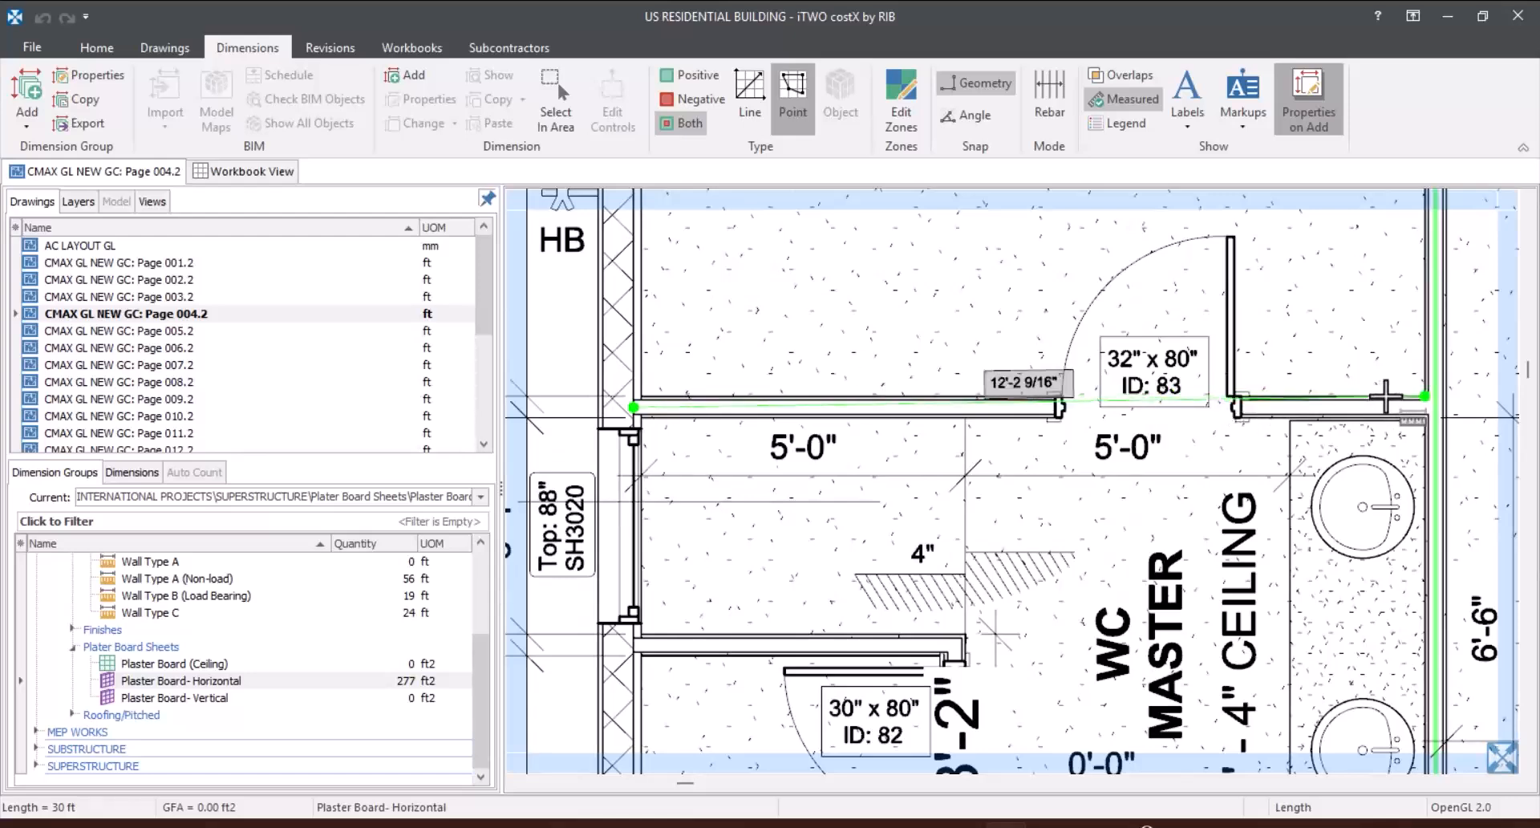
scroll(1412, 401, up, 5)
scroll(1075, 416, down, 3)
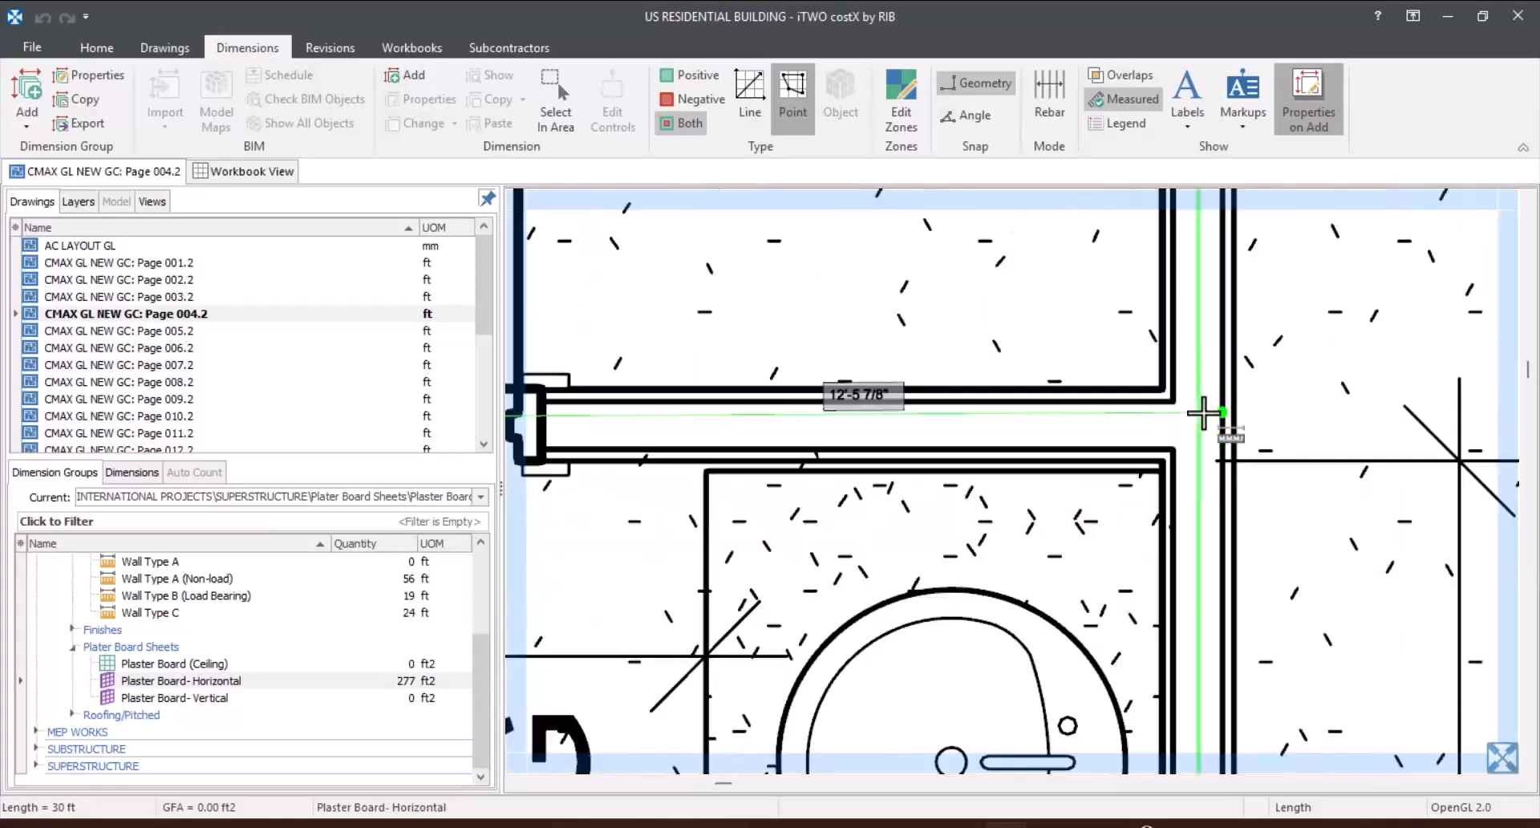
scroll(1095, 440, up, 5)
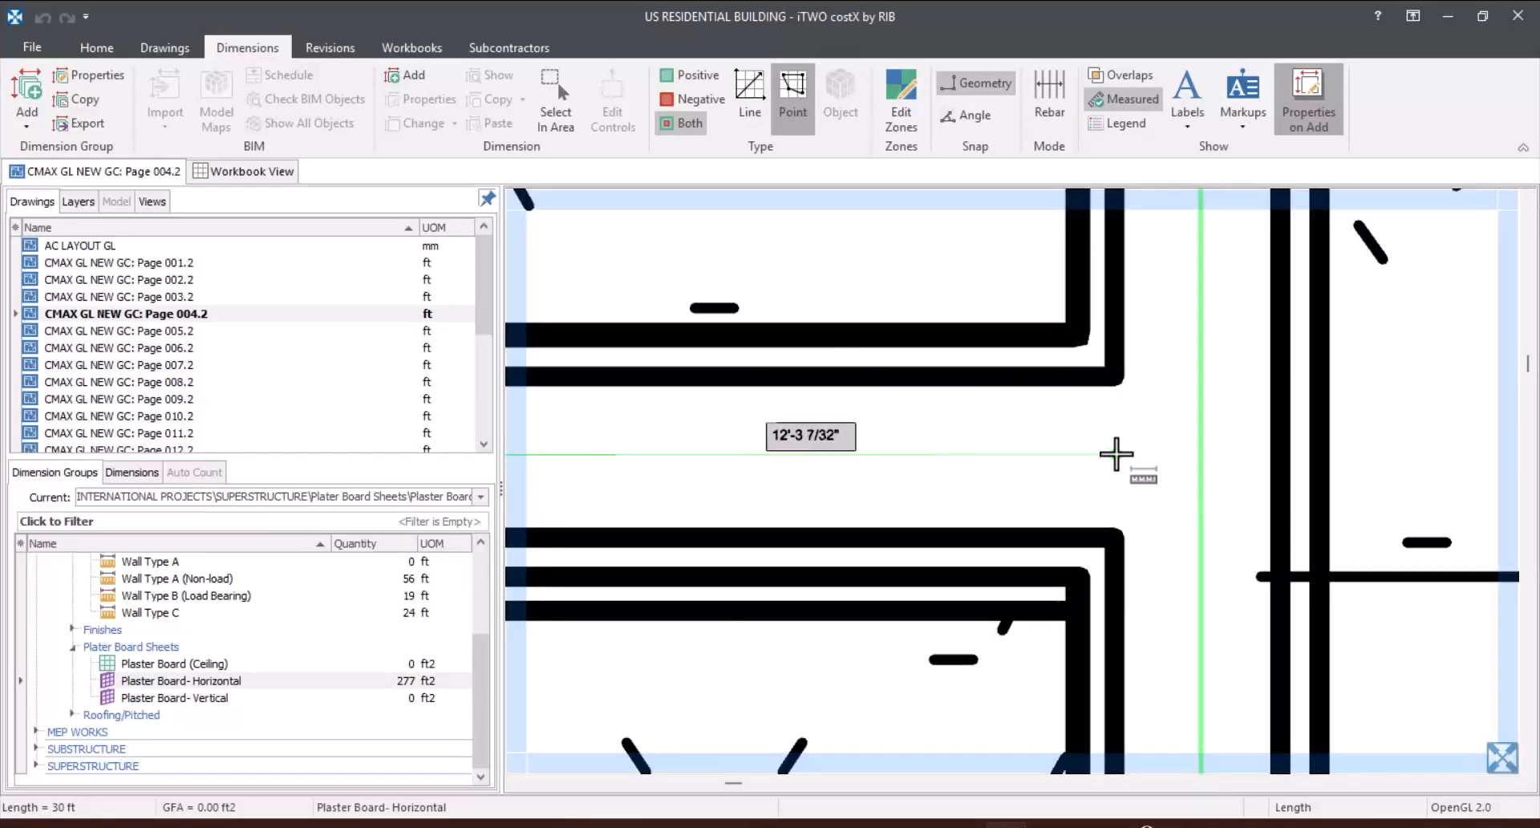
click(1117, 454)
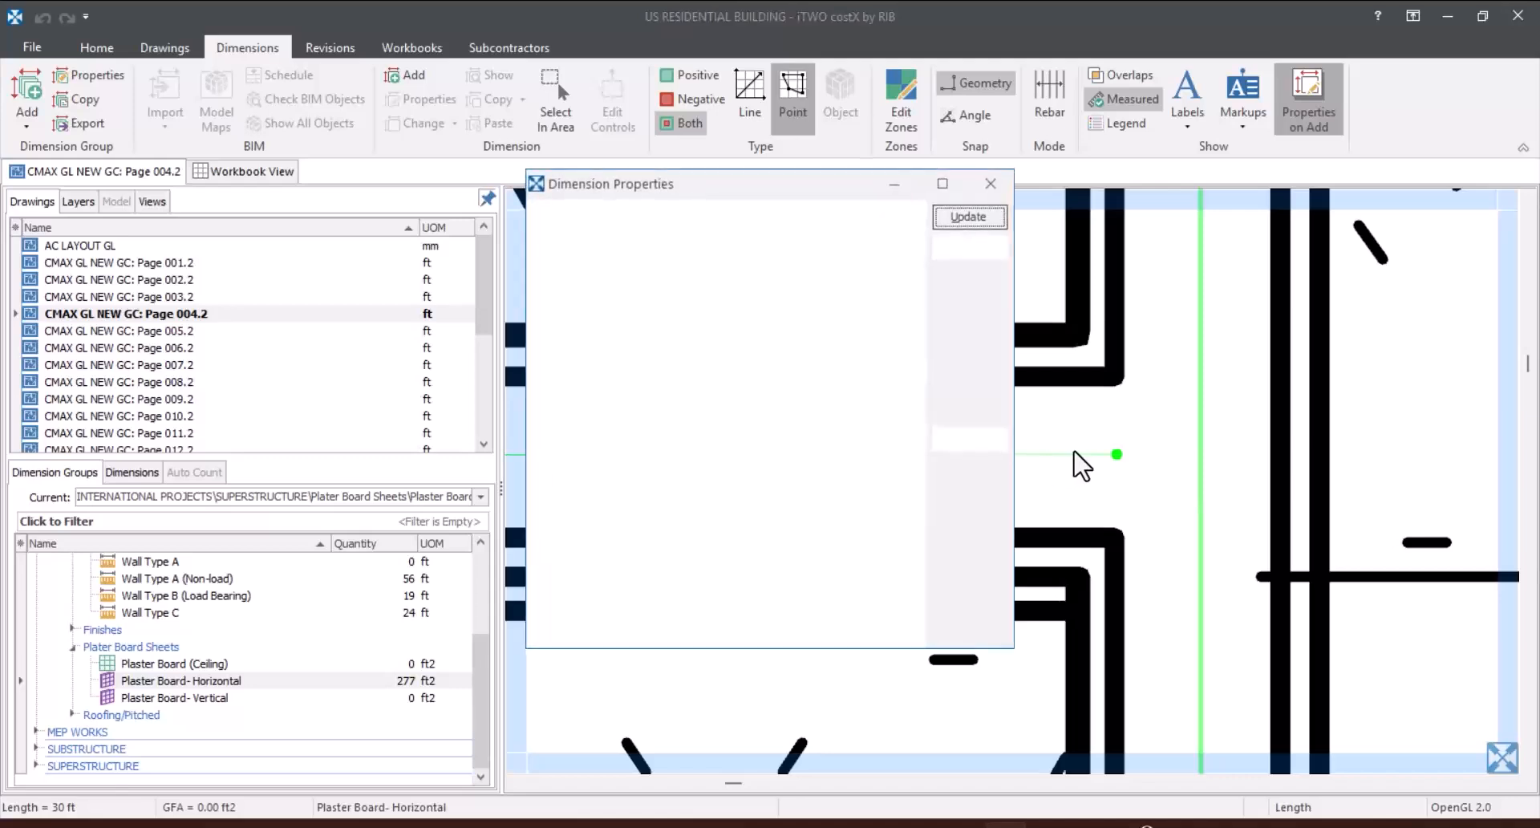
click(969, 217)
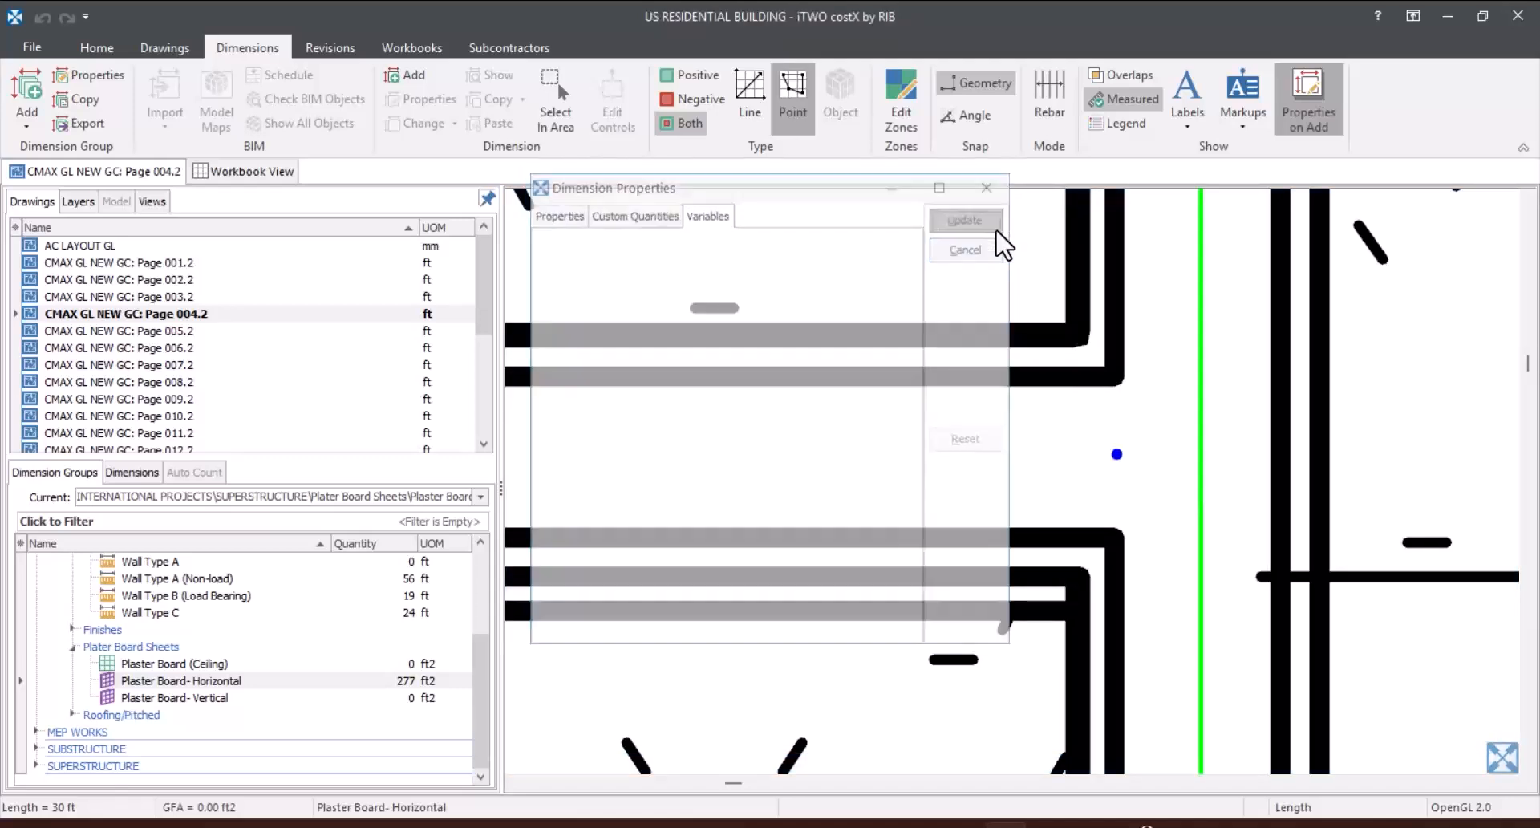
scroll(978, 321, down, 3)
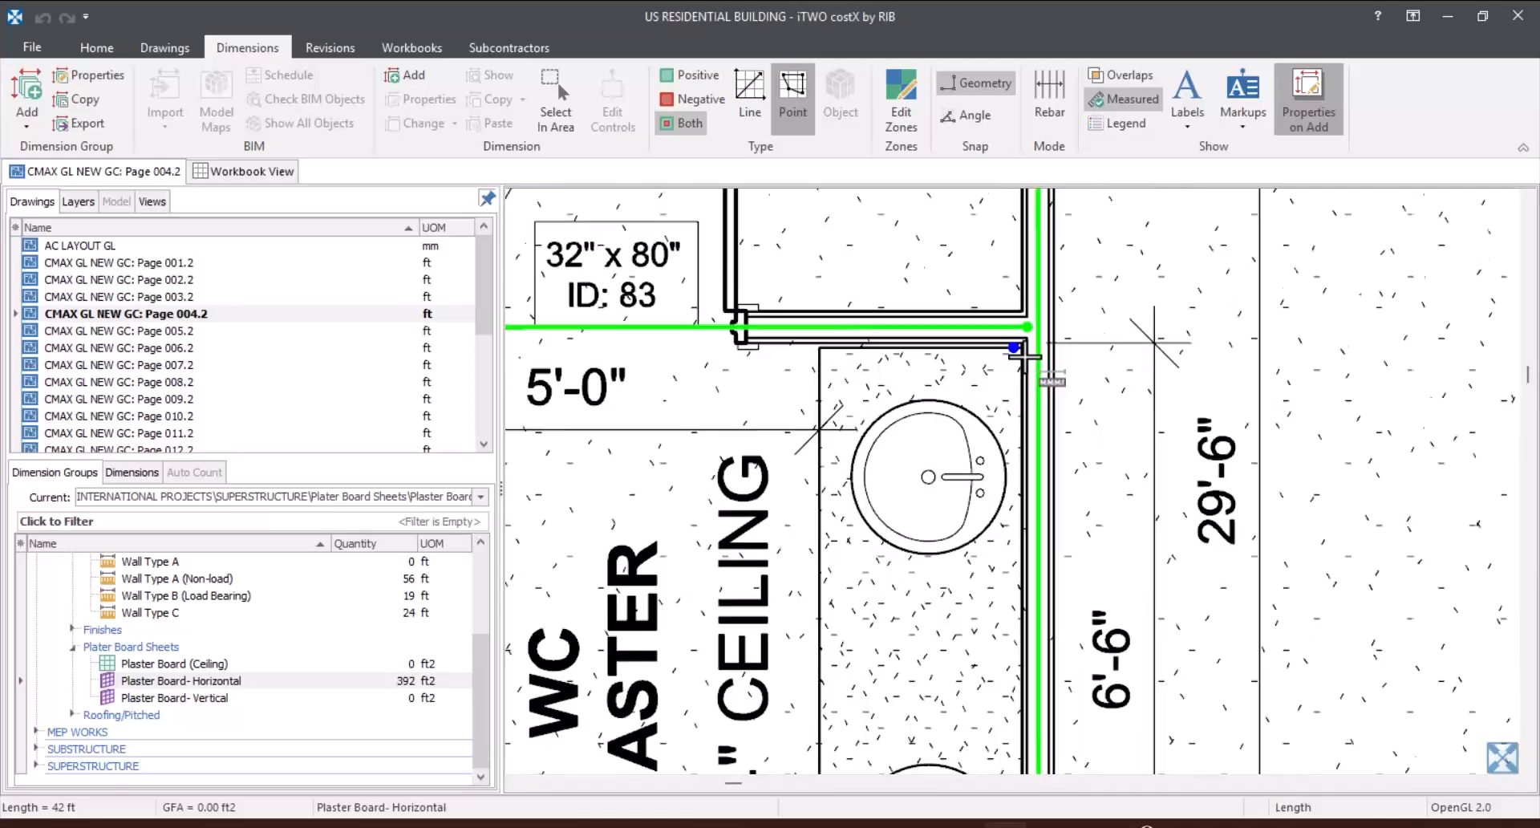
click(757, 327)
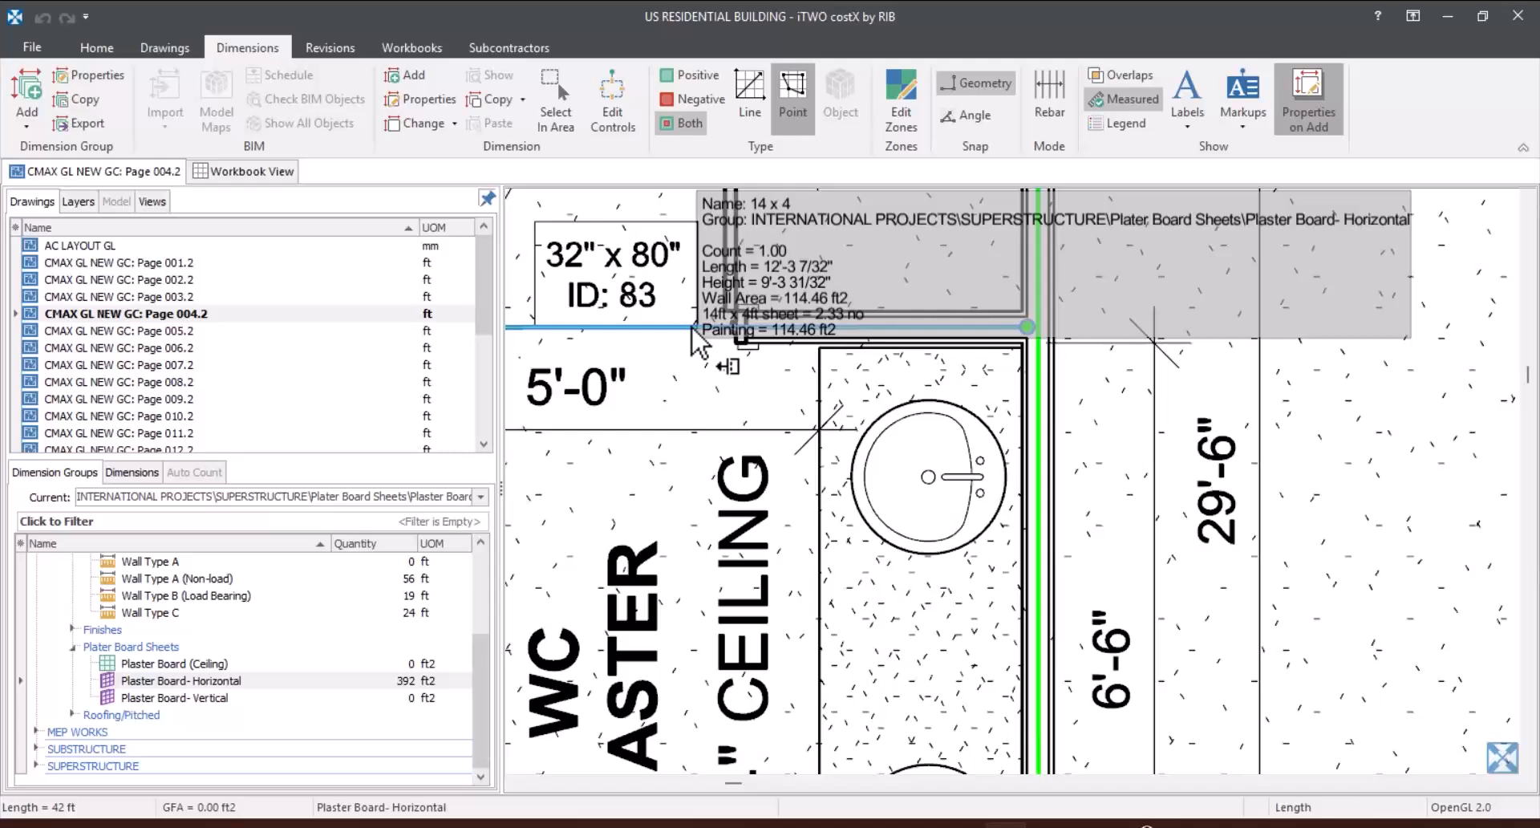
Step: Measure the wall between the master bedroom and WC Master under Plaster Board- Vertical, about 12'-3 13/32", and accept its dimension properties
click(334, 699)
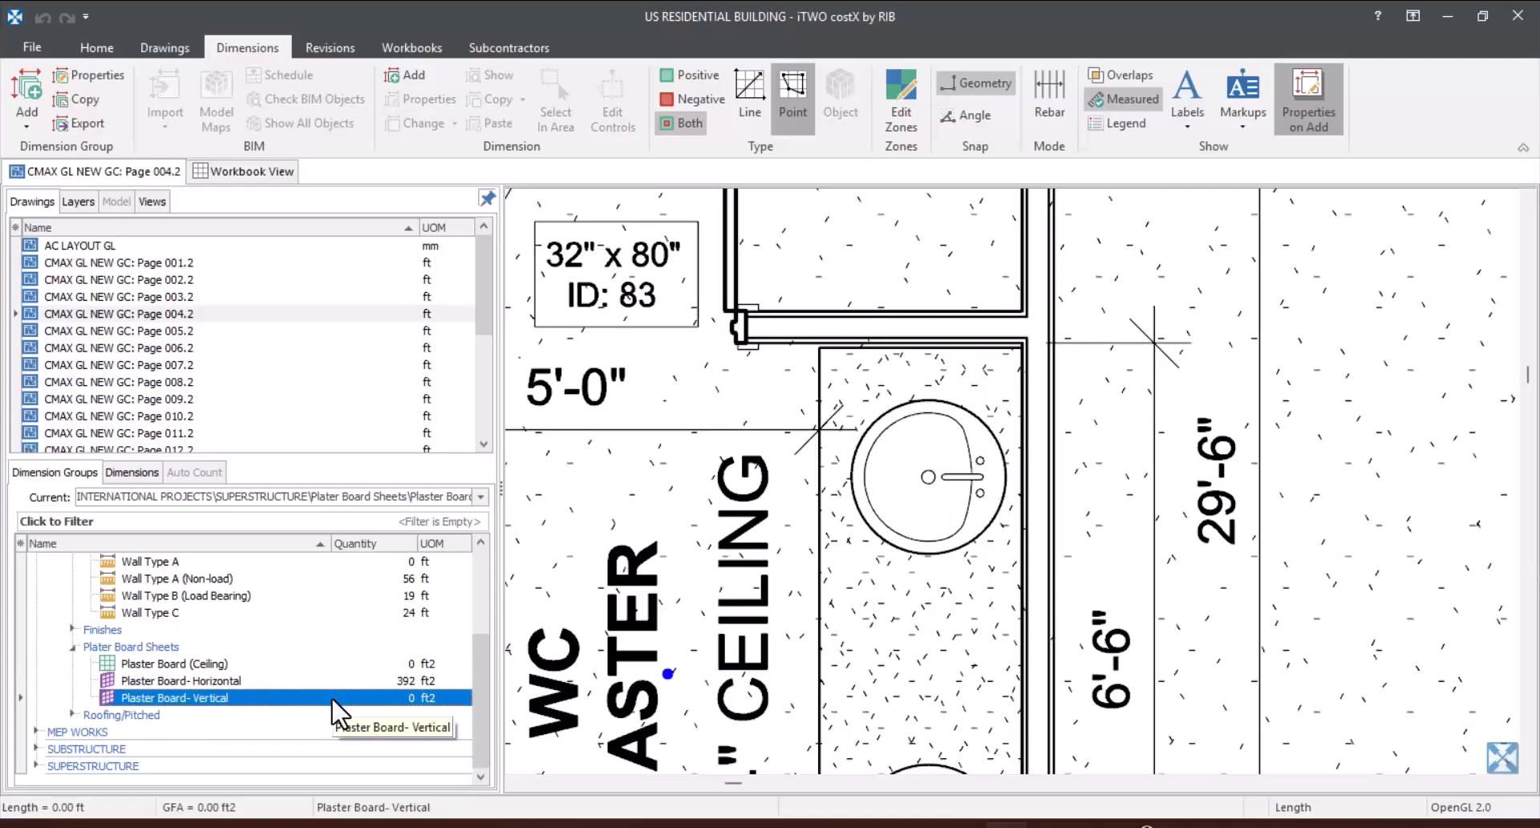
drag(332, 700, 332, 697)
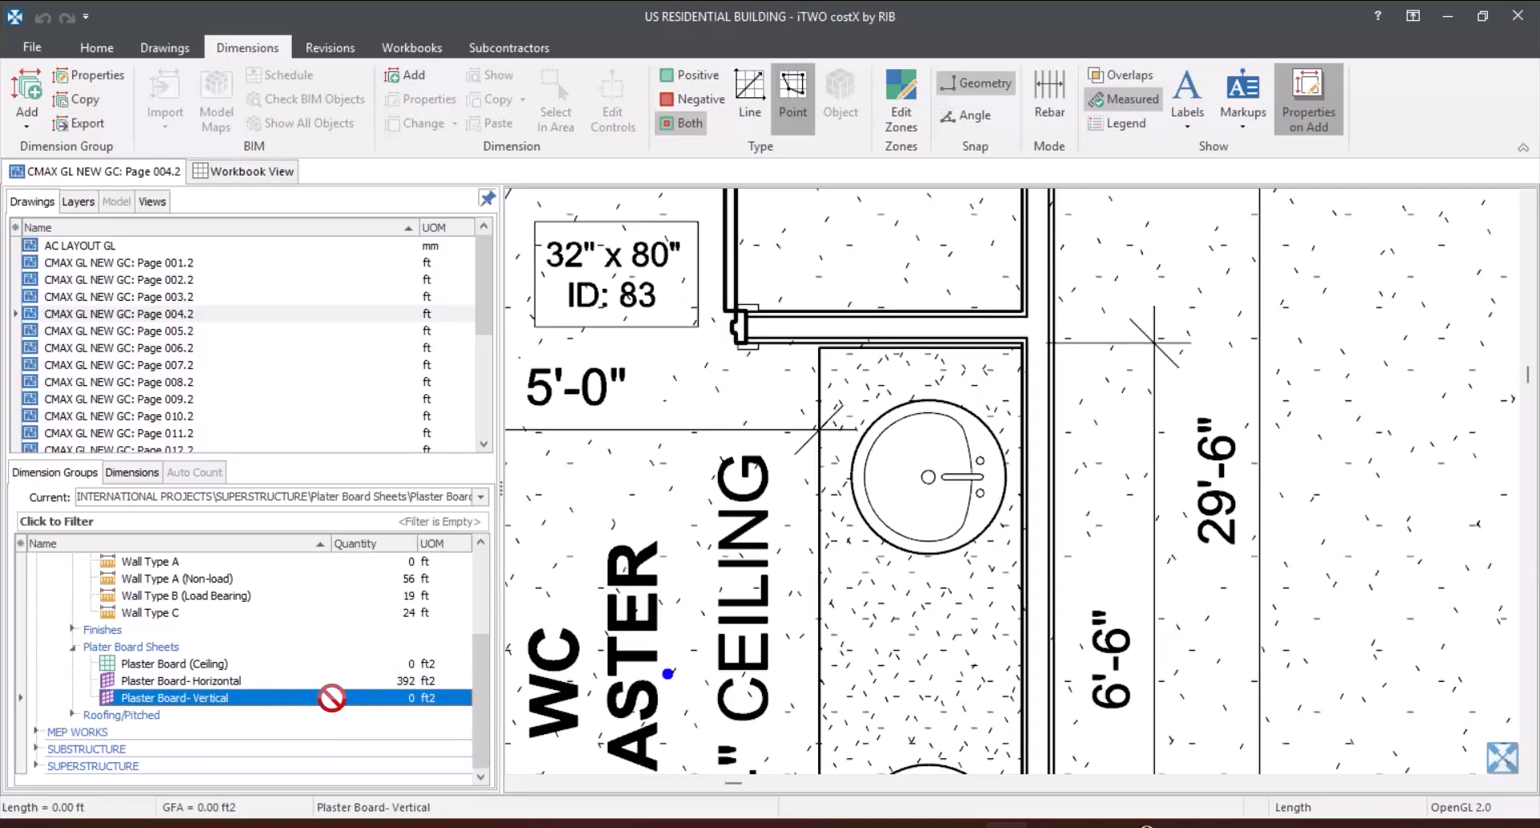
scroll(966, 398, down, 2)
scroll(1032, 403, down, 3)
scroll(928, 388, up, 5)
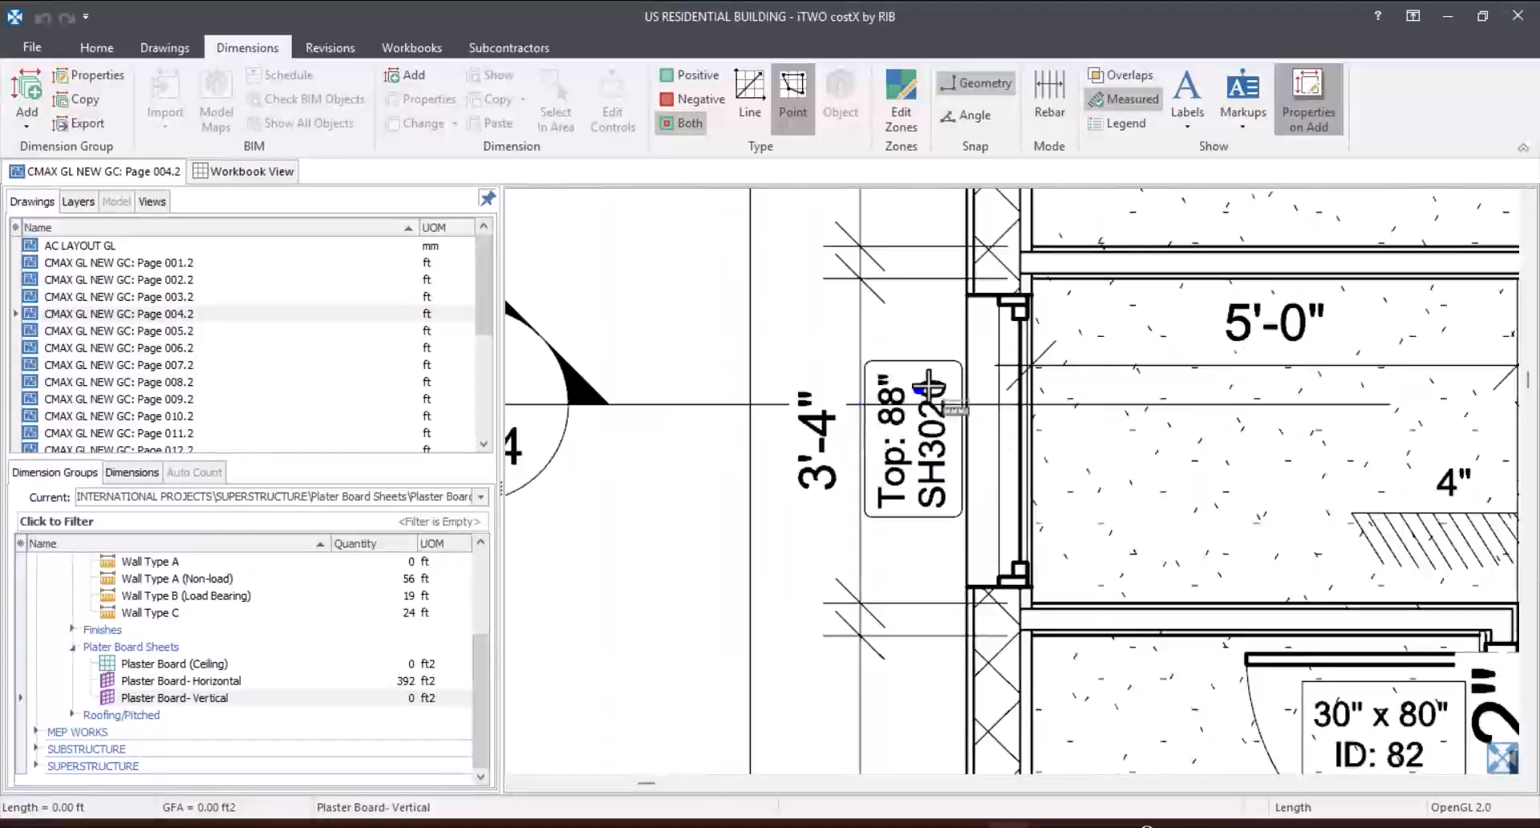
scroll(1067, 257, up, 2)
scroll(940, 297, up, 3)
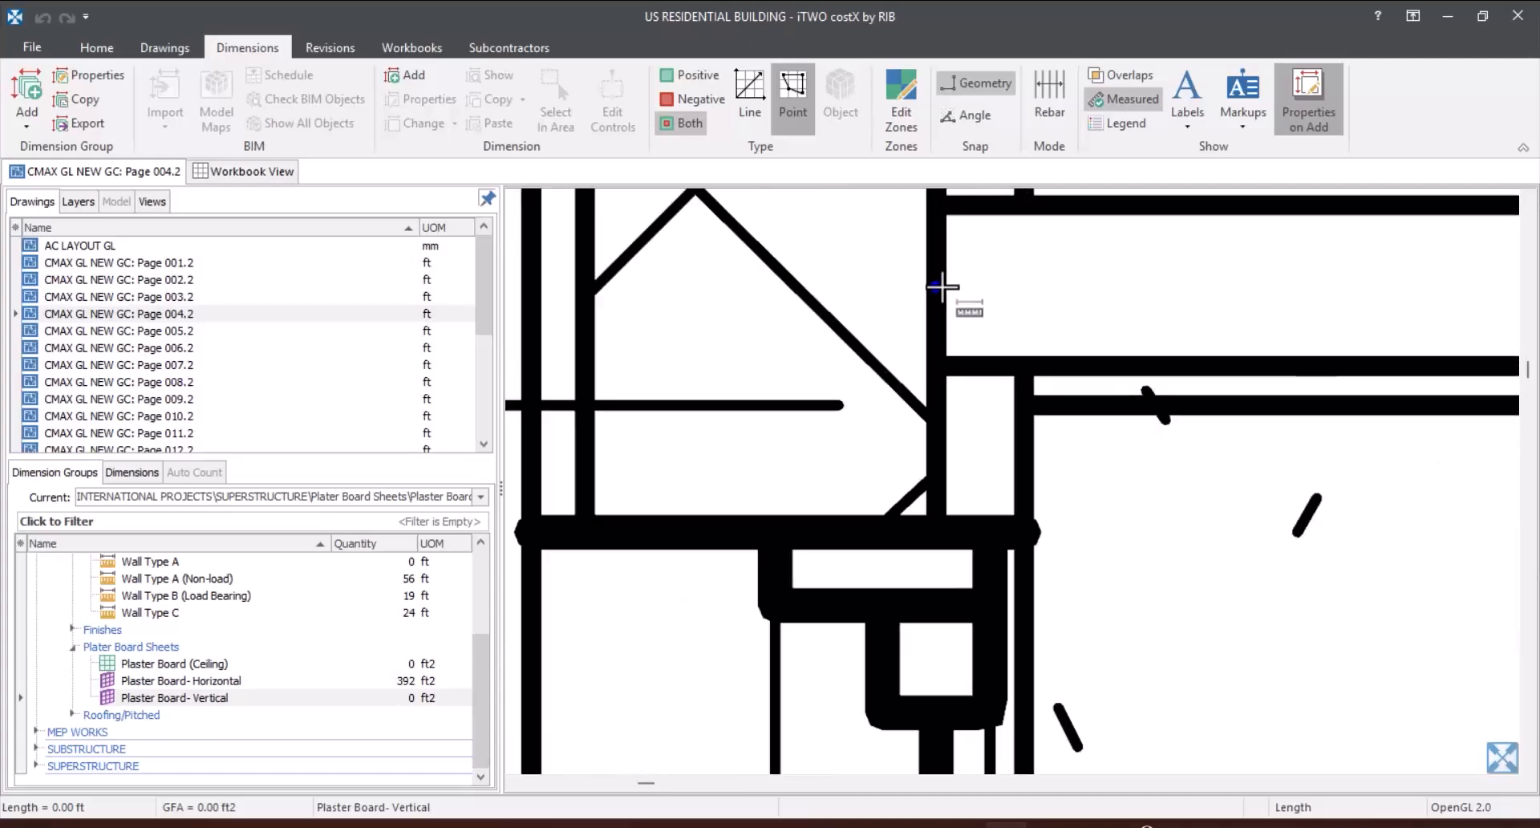
scroll(941, 287, down, 2)
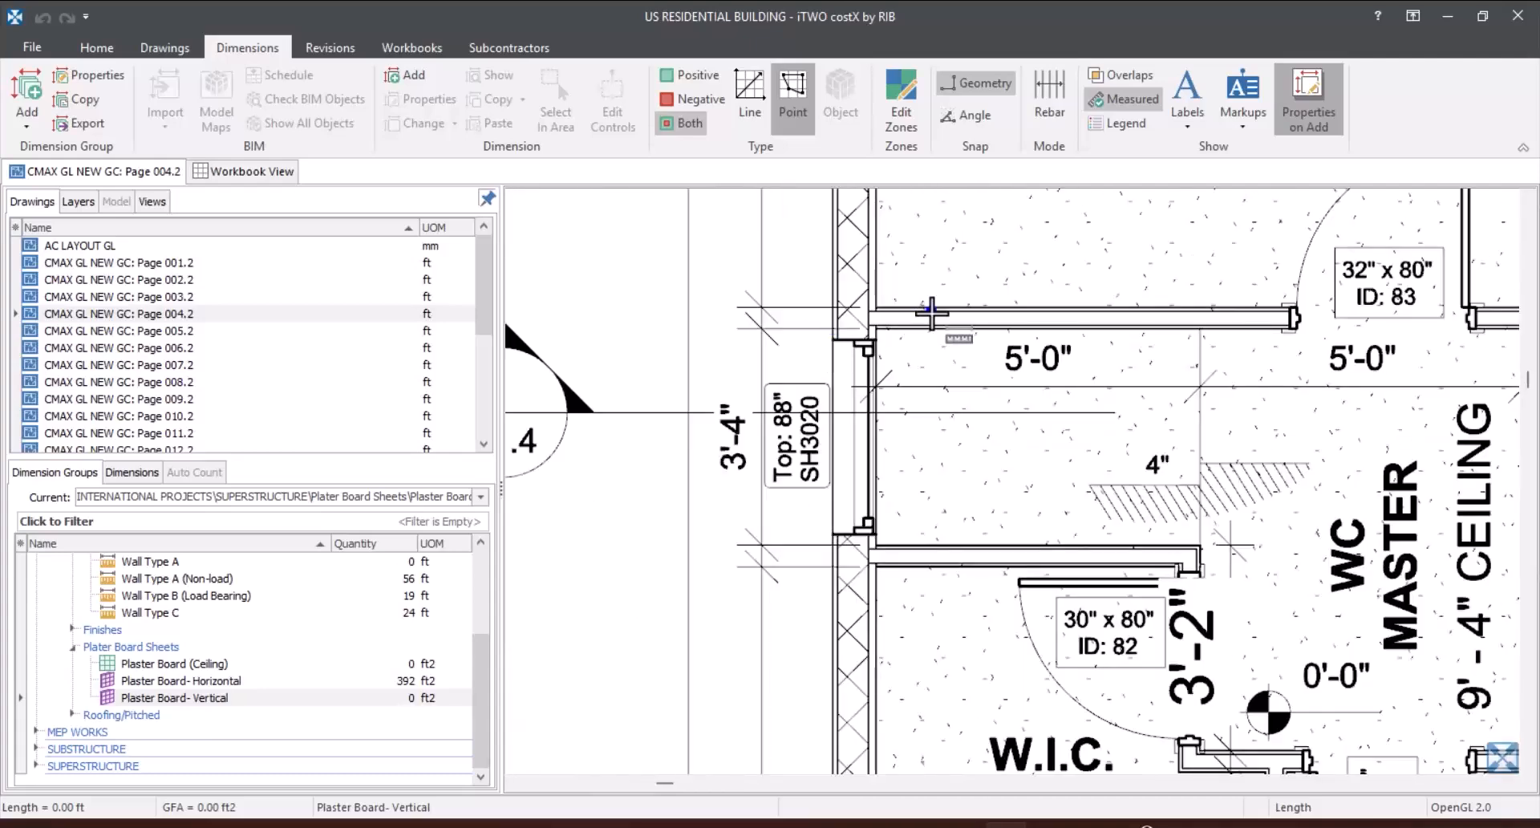
scroll(928, 302, up, 2)
click(812, 321)
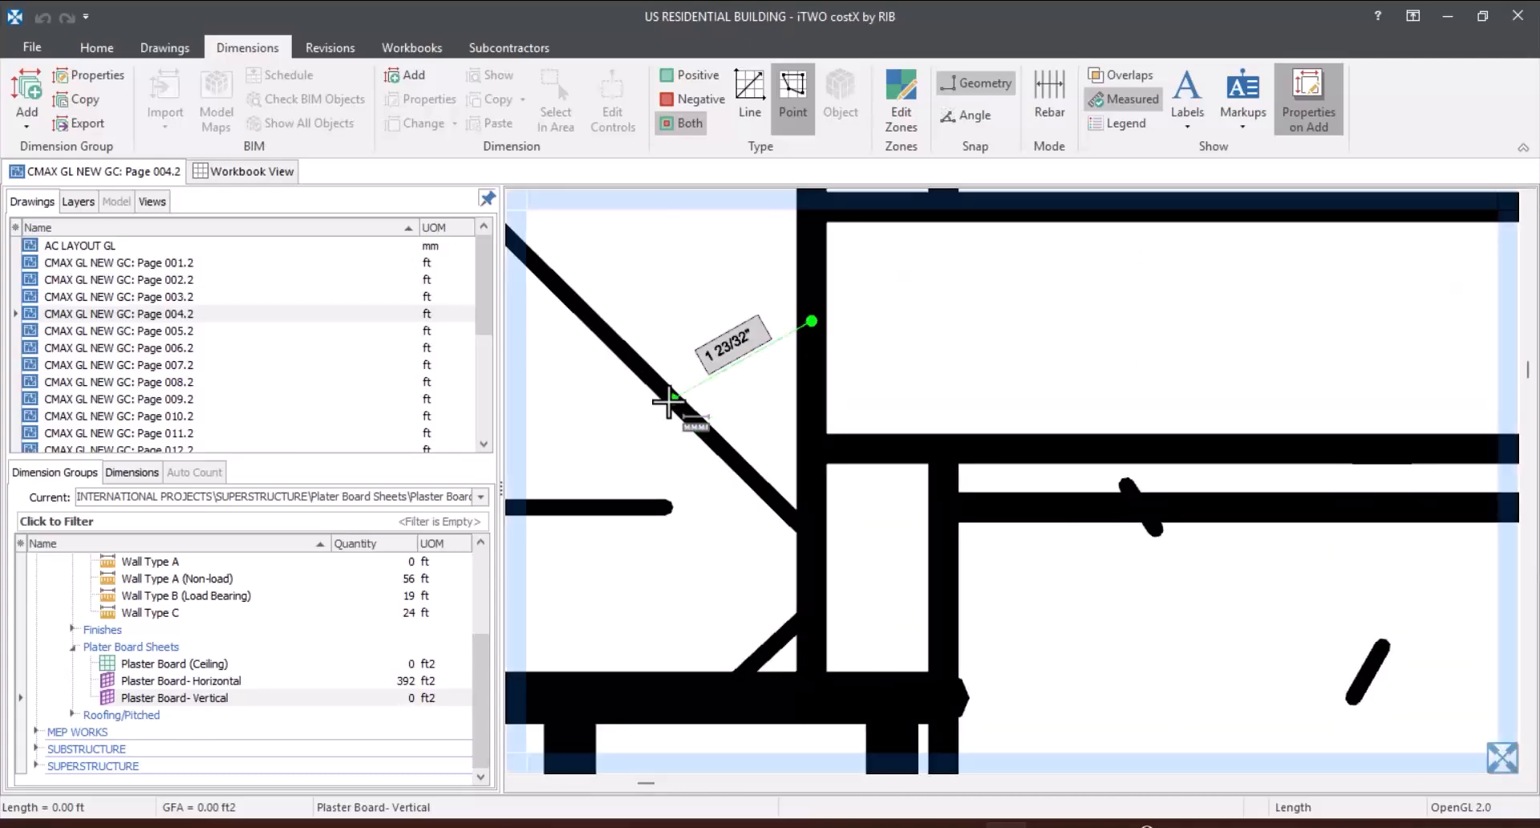
scroll(677, 402, down, 3)
scroll(1497, 377, up, 5)
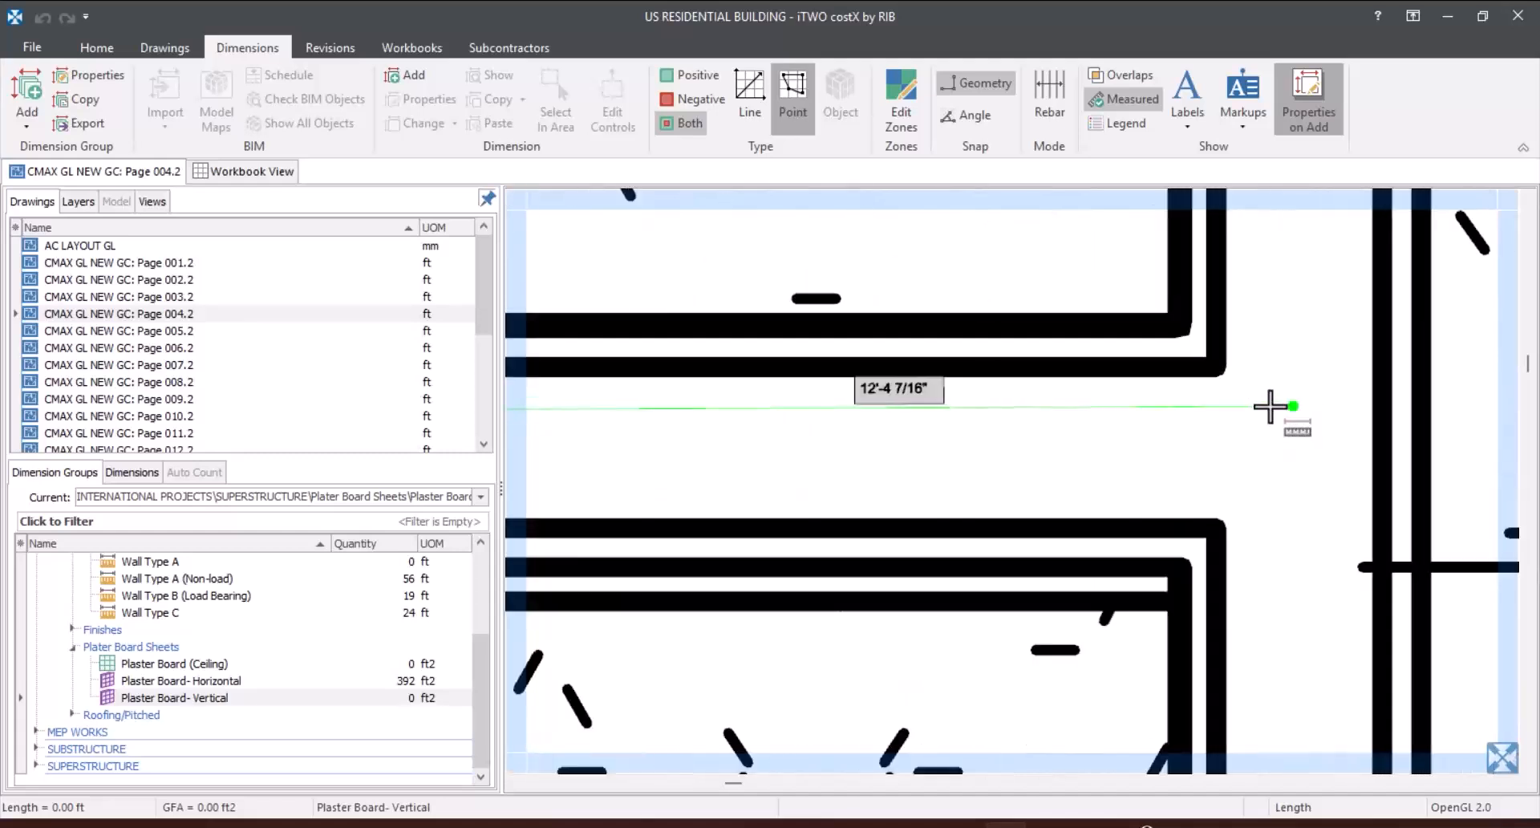
click(1210, 464)
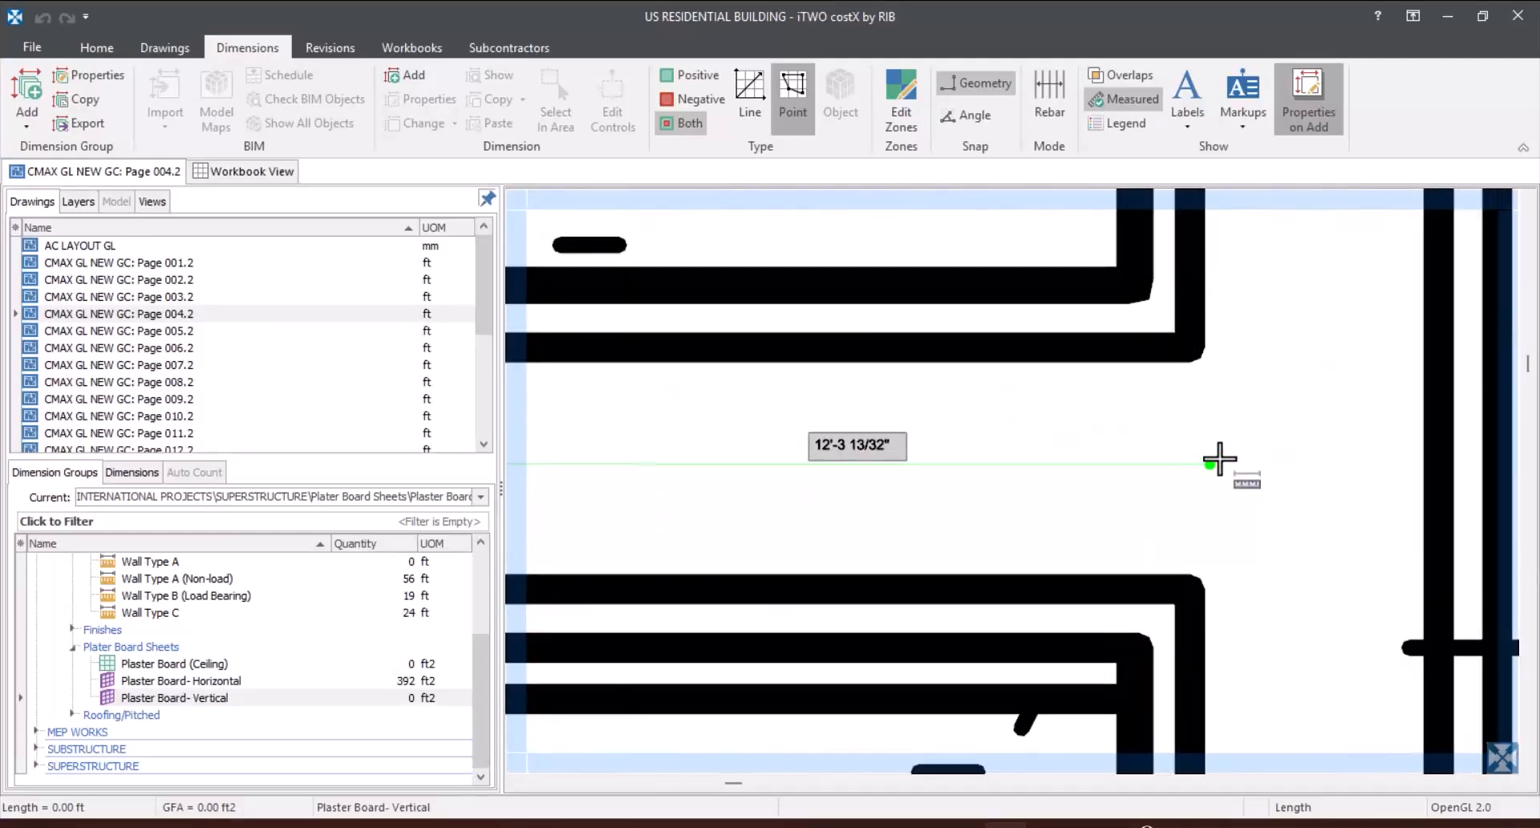
right_click(1220, 458)
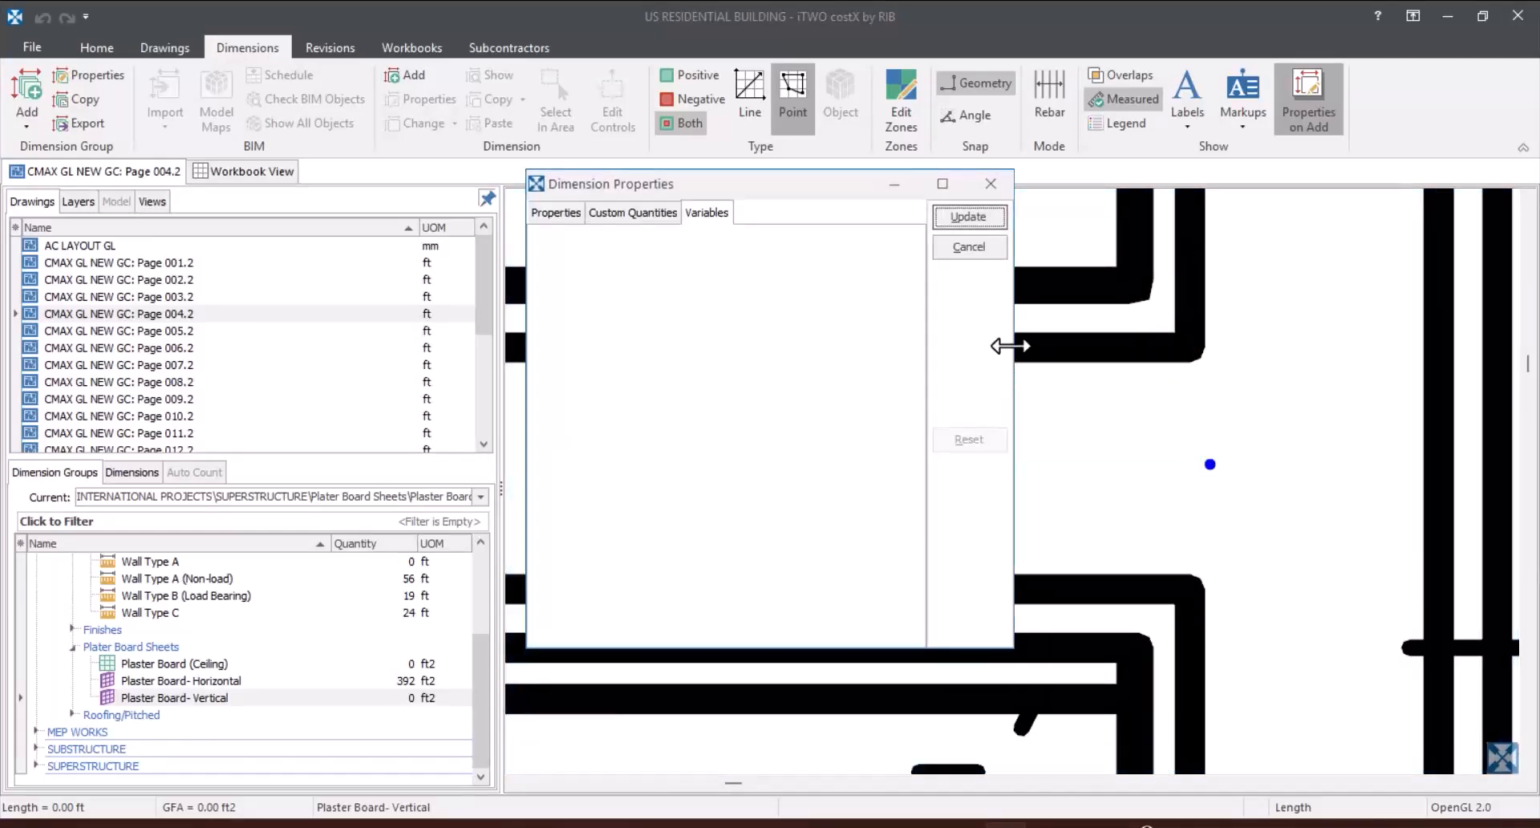
click(969, 216)
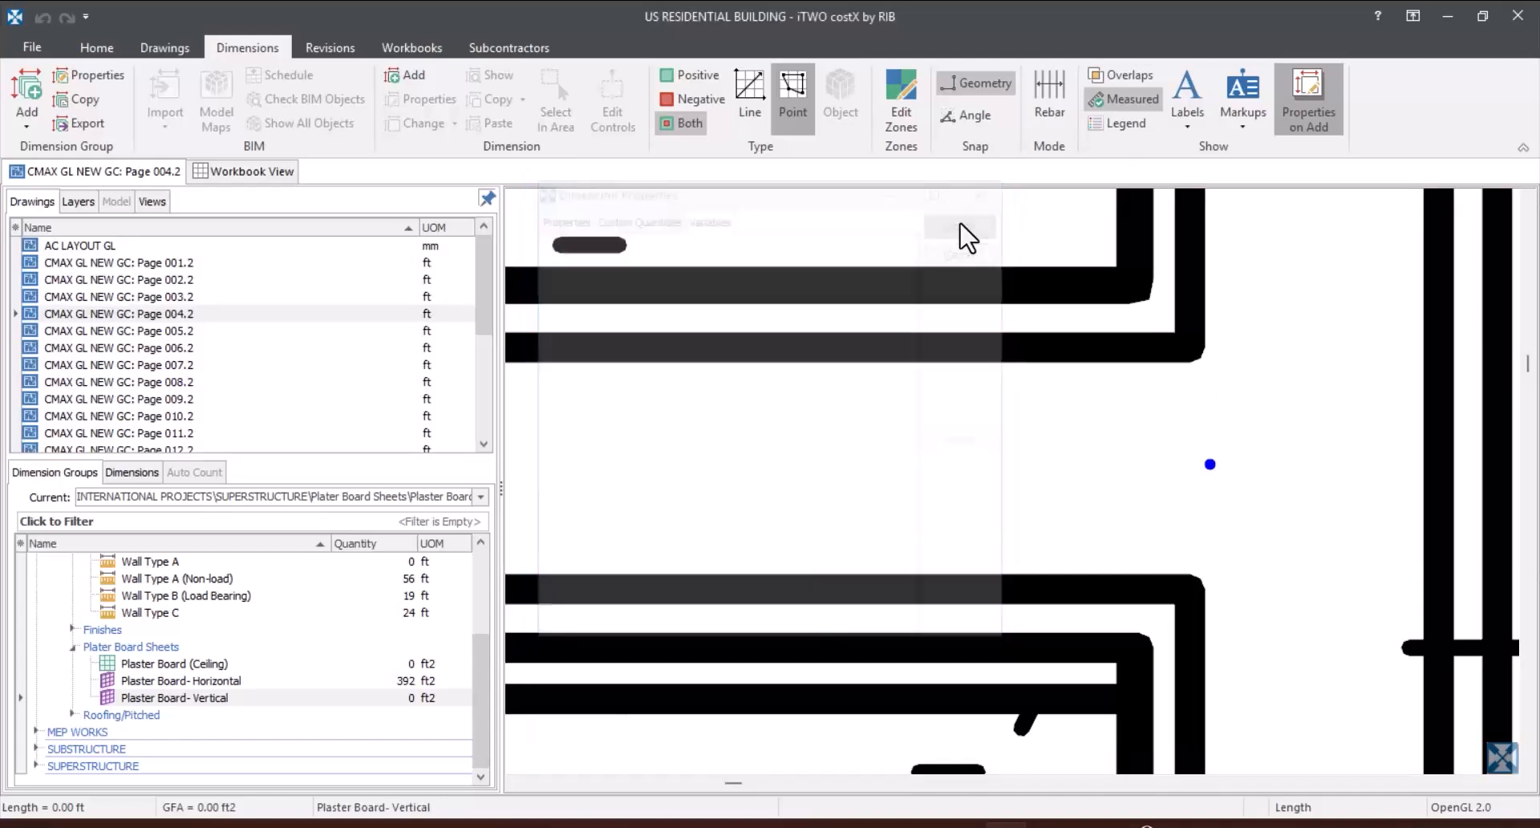
Step: Review the sheet quantities of the WC Master wall and compare the Plaster Board- Horizontal and Plaster Board- Vertical groups
scroll(1035, 345, down, 2)
scroll(1060, 371, down, 3)
scroll(842, 385, up, 2)
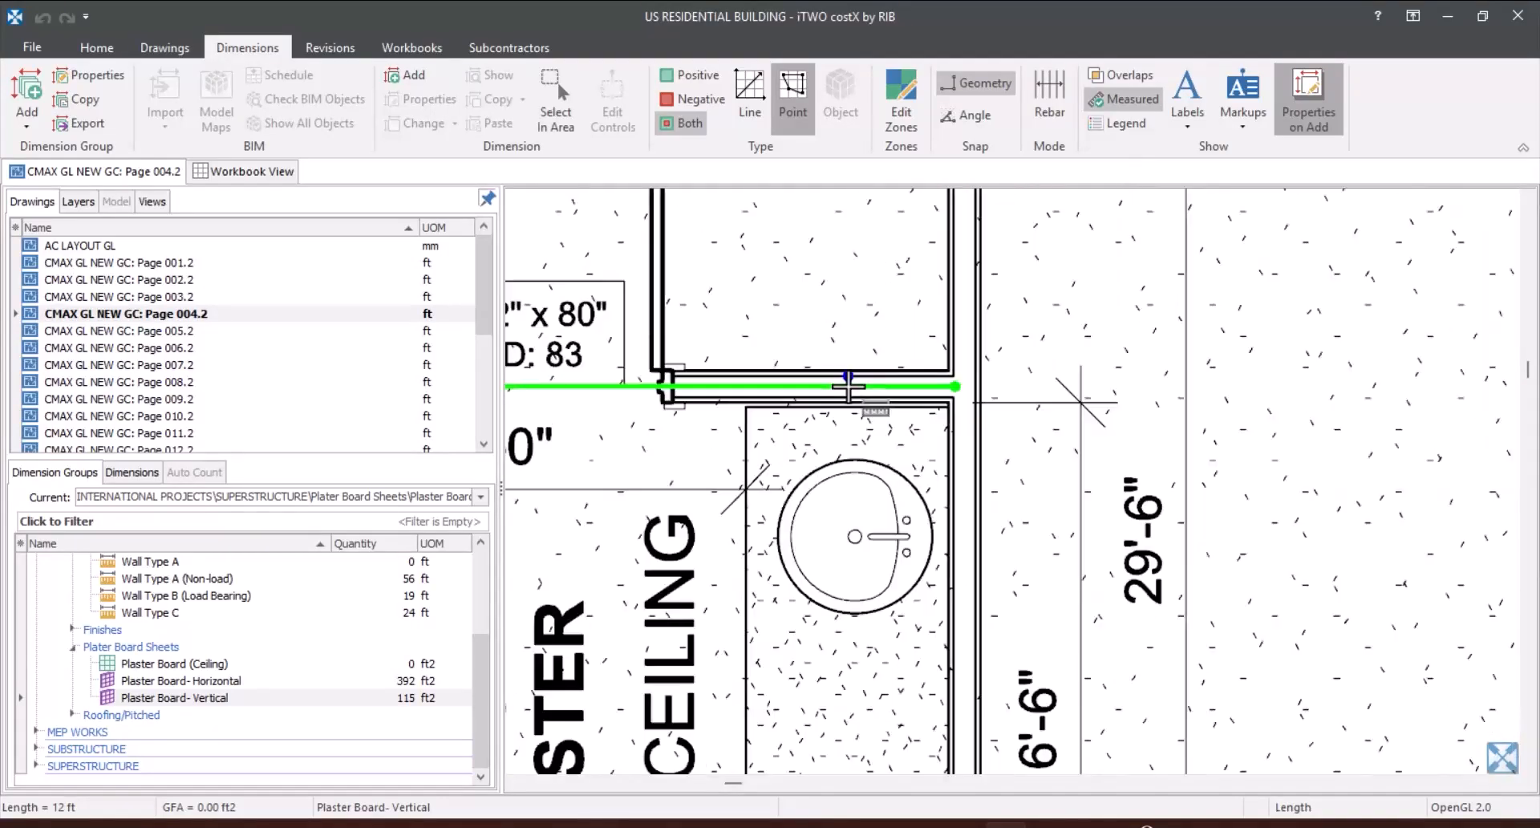
mouse_move(622, 405)
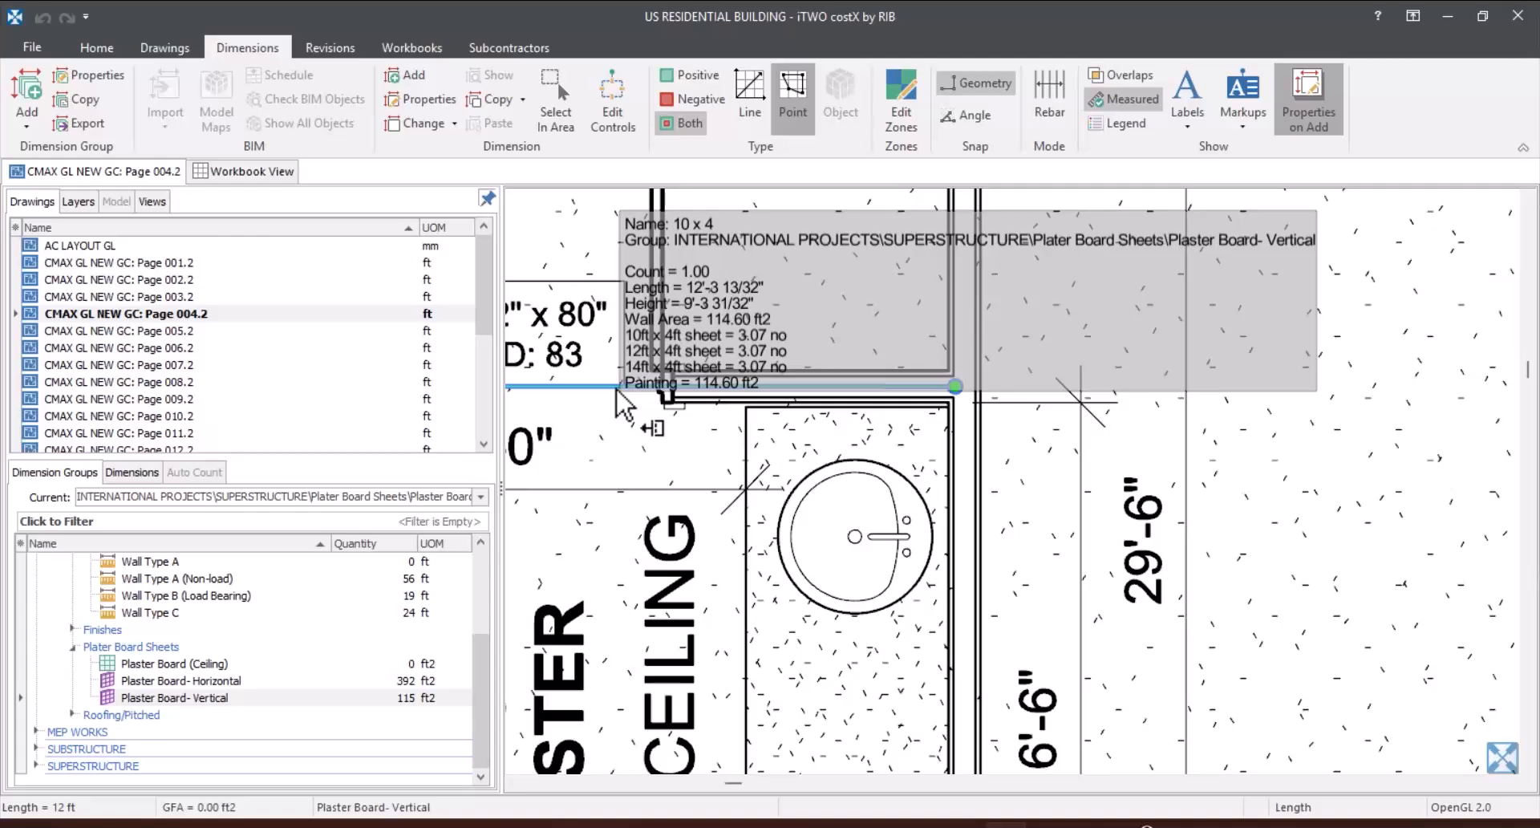
click(917, 520)
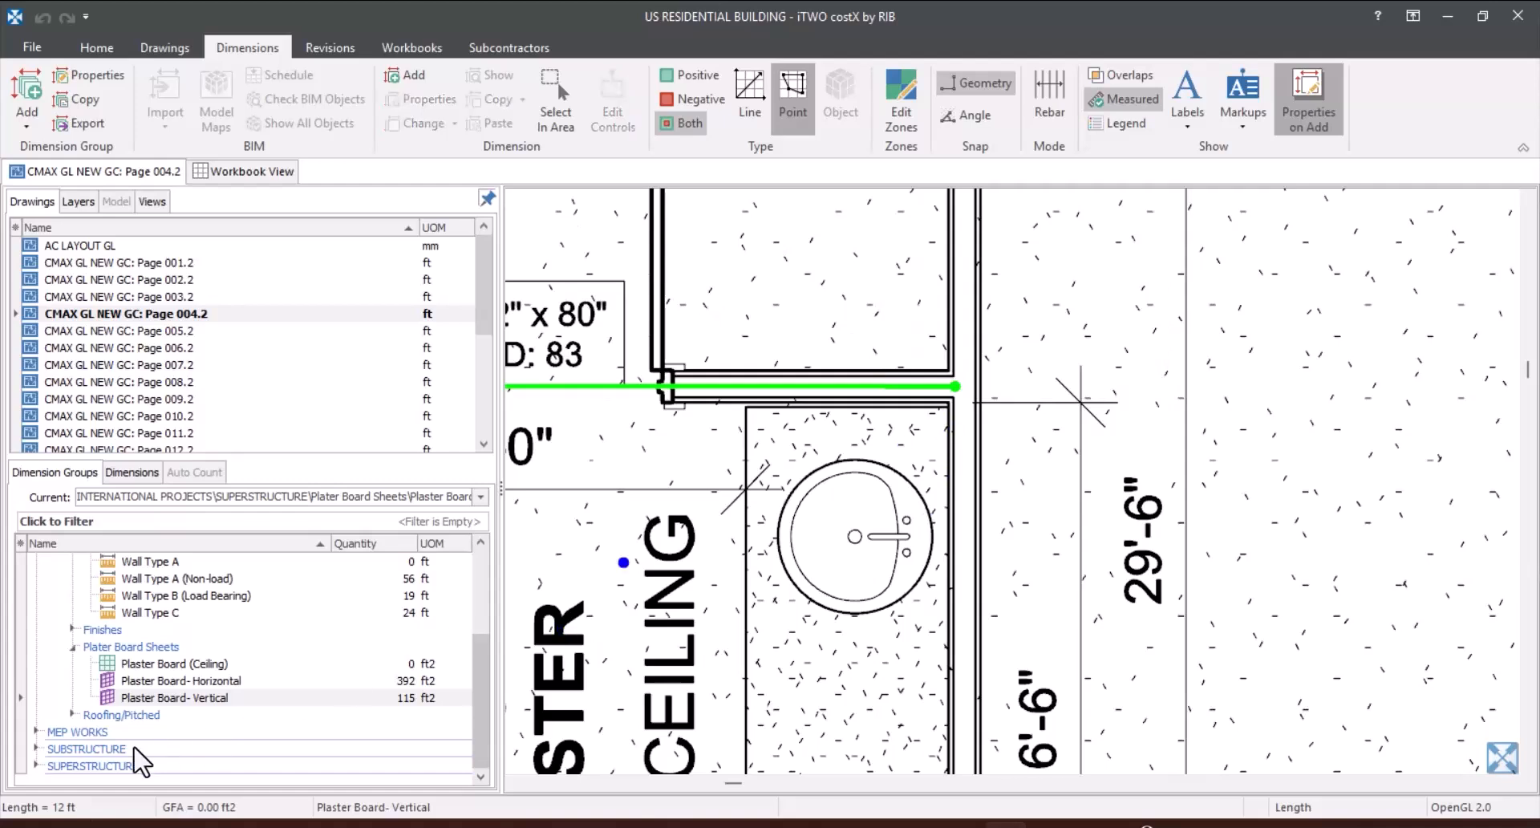
click(308, 680)
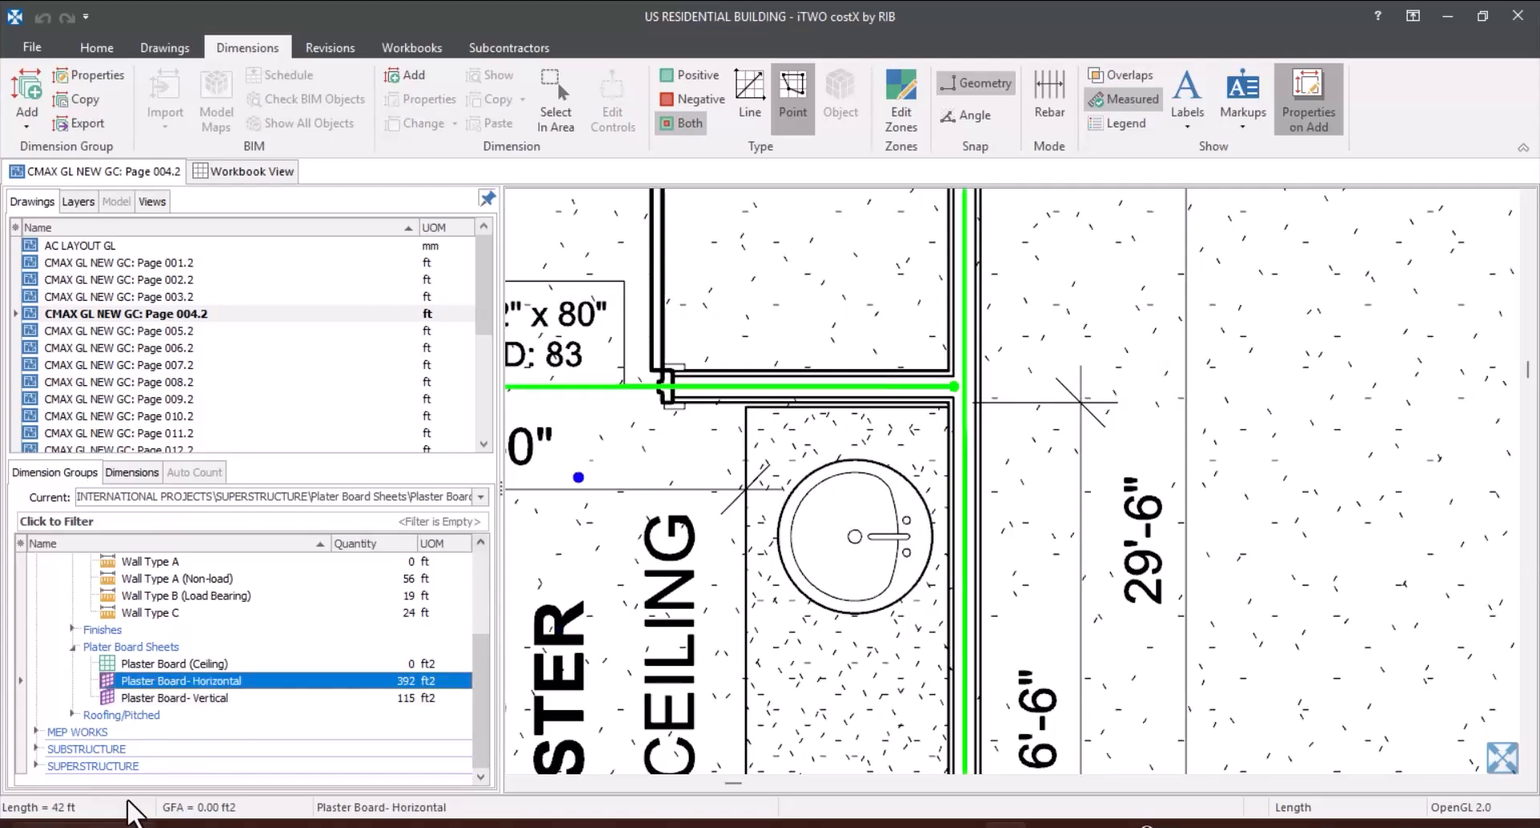
mouse_move(344, 694)
click(337, 698)
mouse_move(337, 702)
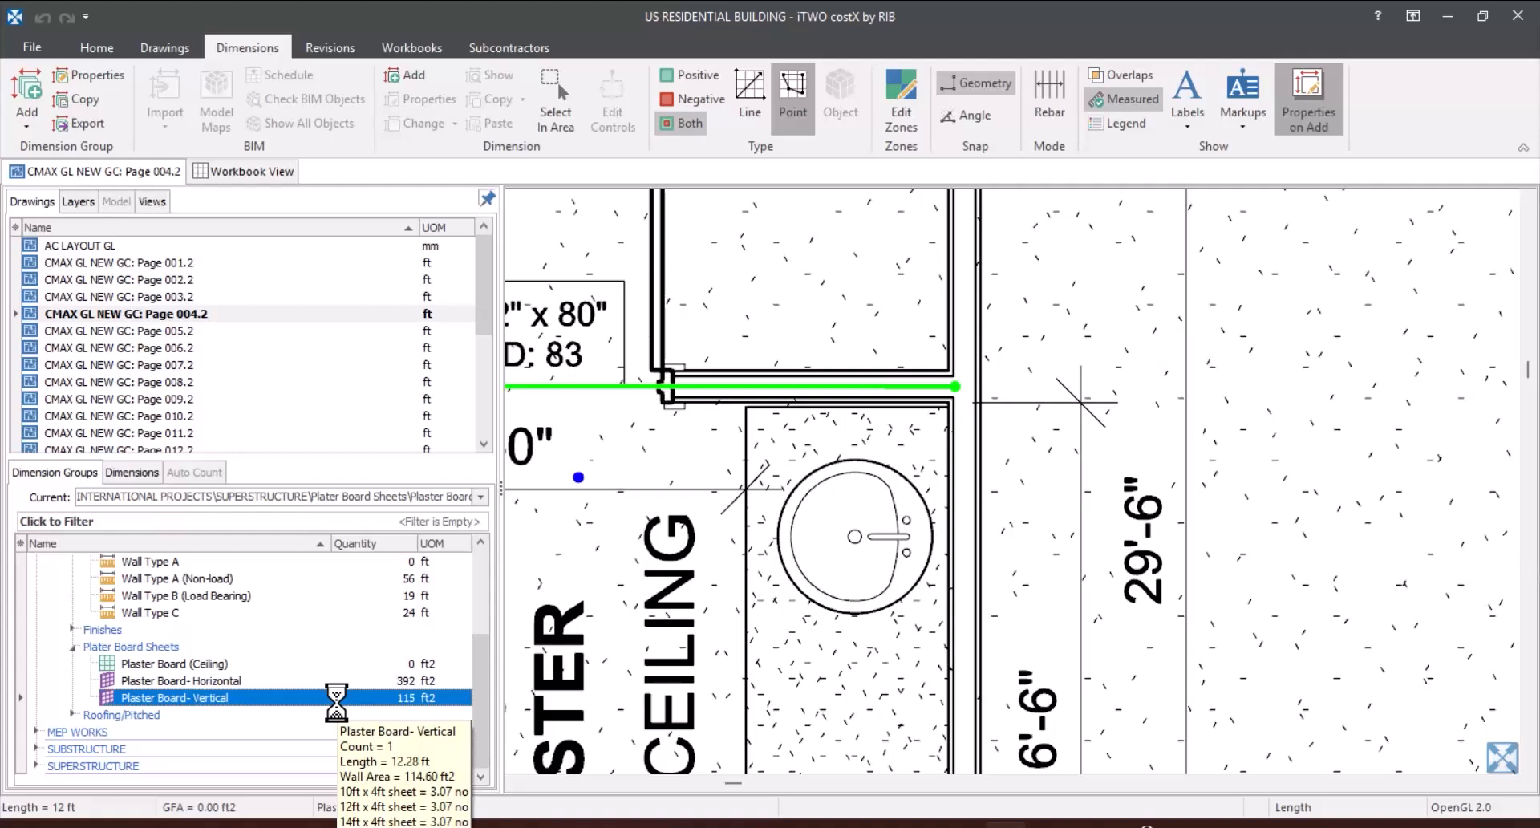
click(338, 681)
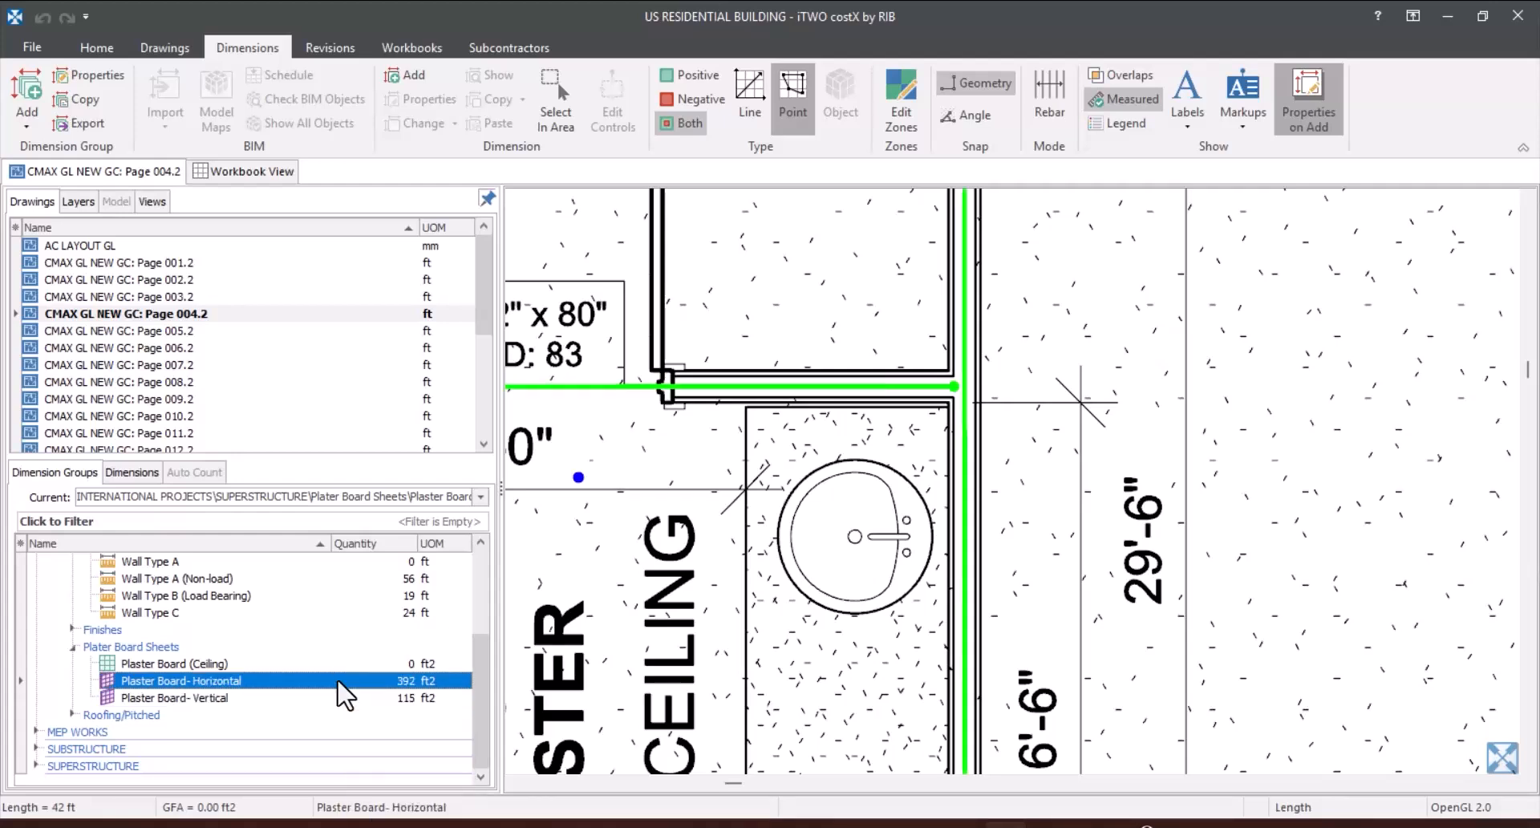
Step: Compare the walls measured under Plaster Board- Vertical with those under Plaster Board- Horizontal on the drawing
mouse_move(338, 680)
click(329, 699)
click(333, 688)
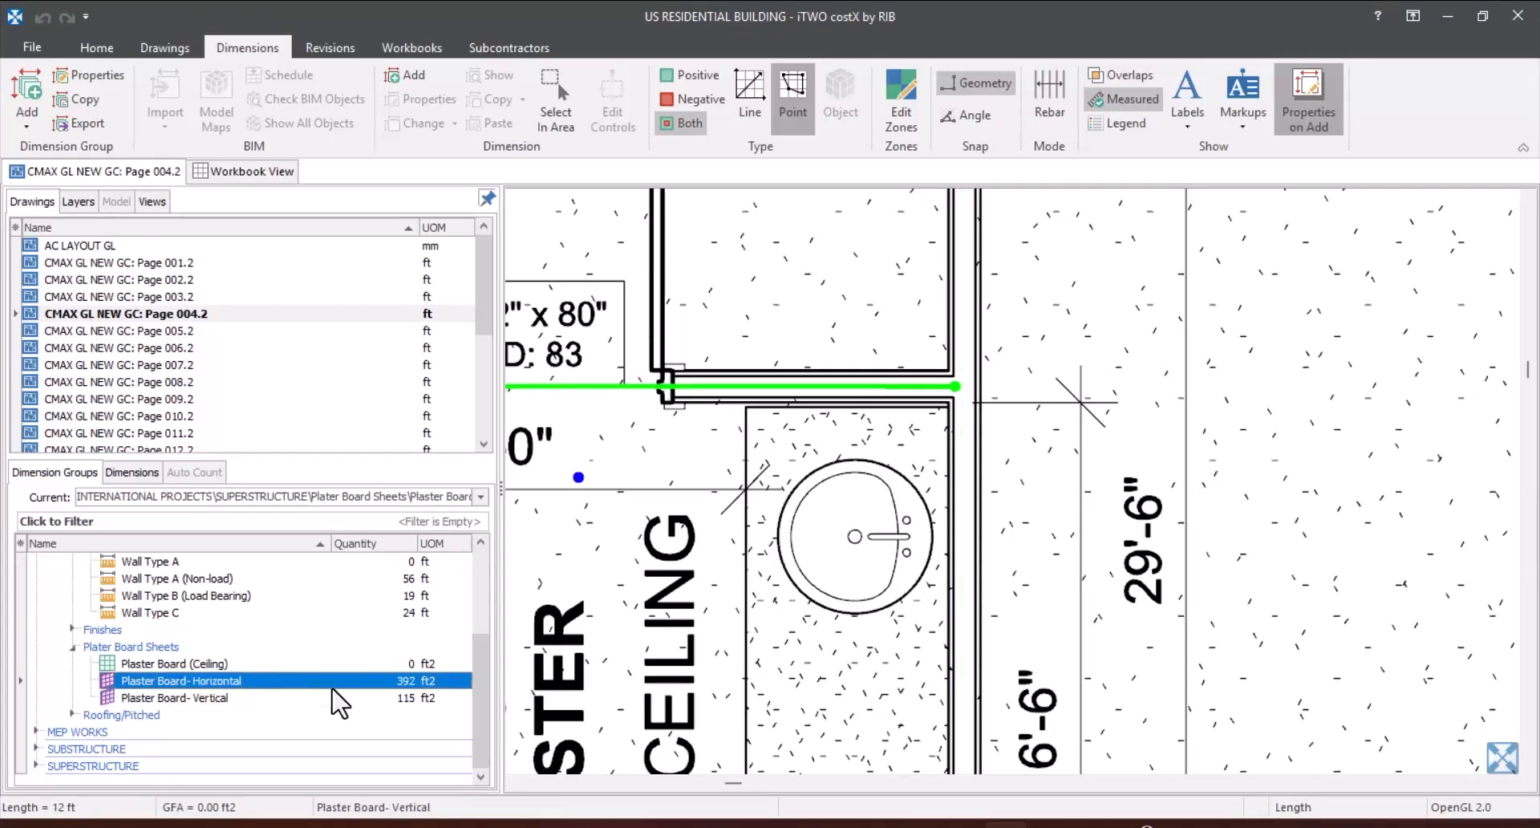
mouse_move(334, 700)
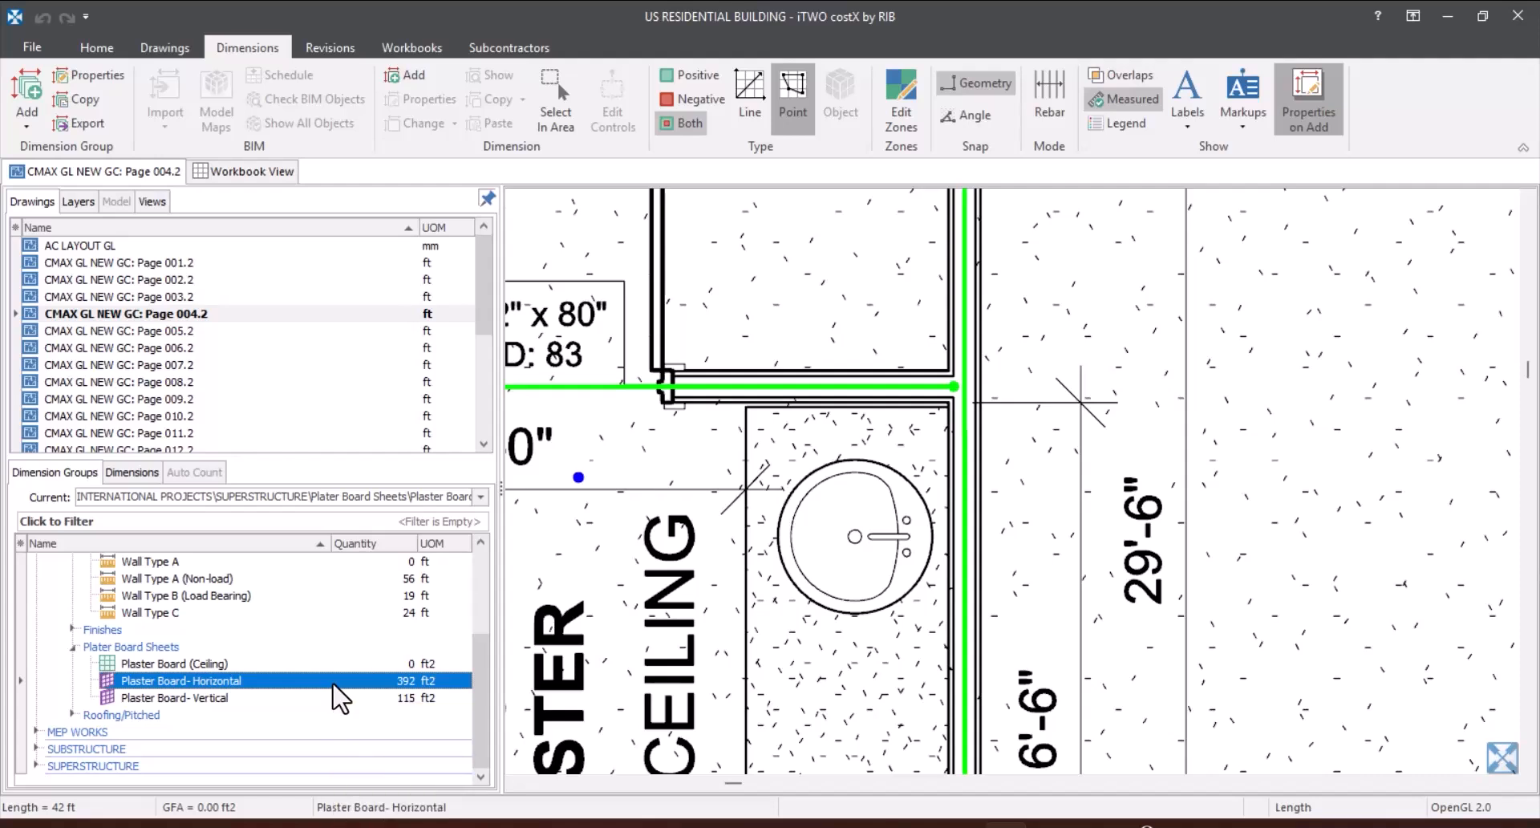
Step: Measure the master bedroom's ceiling area under Plaster Board (Ceiling) from its four inside corners, about 158 ft2, and check its sheet quantities
click(204, 664)
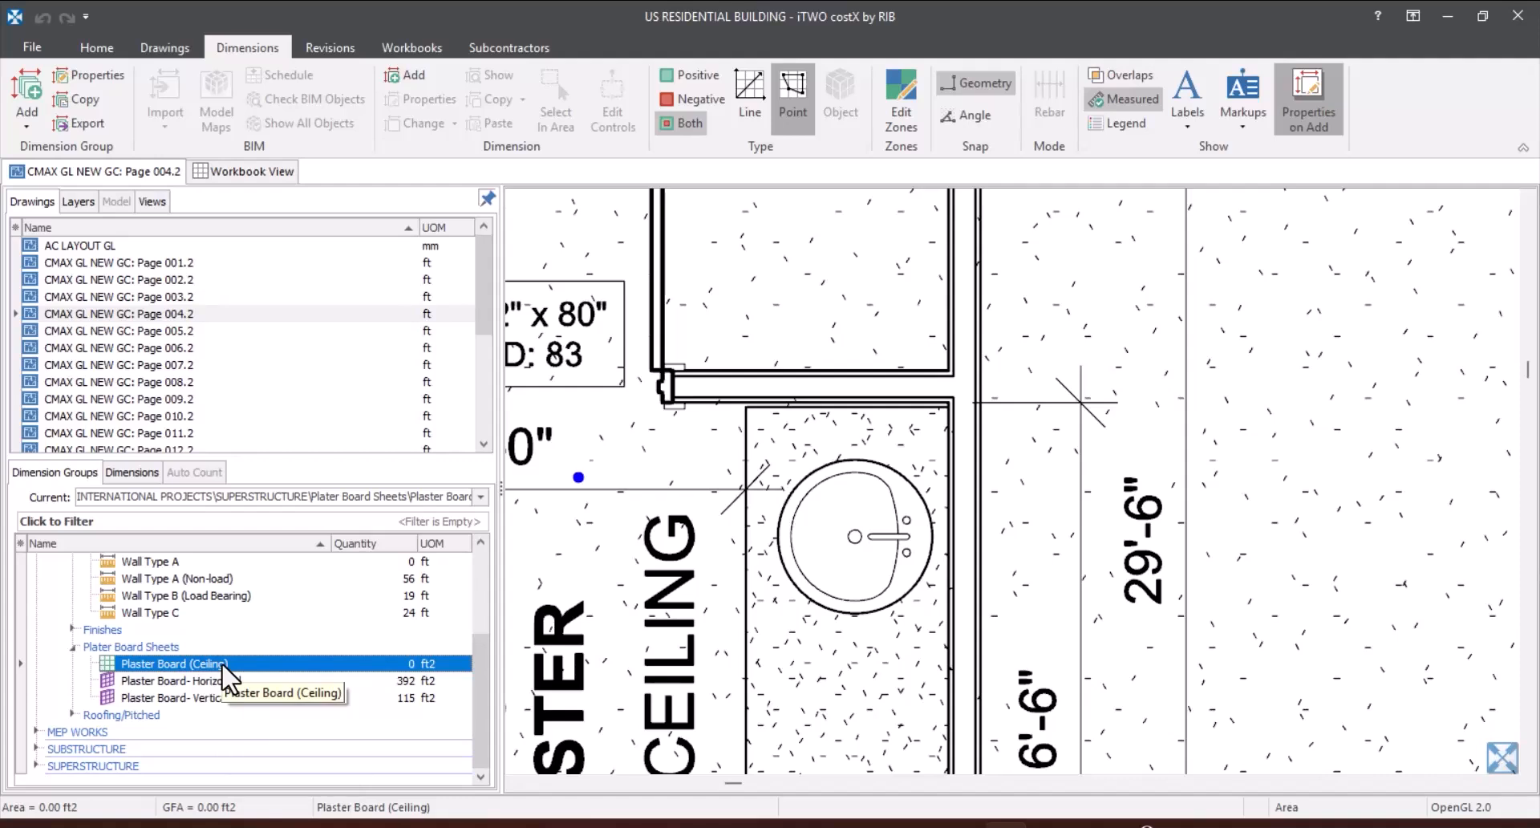
scroll(792, 555, down, 2)
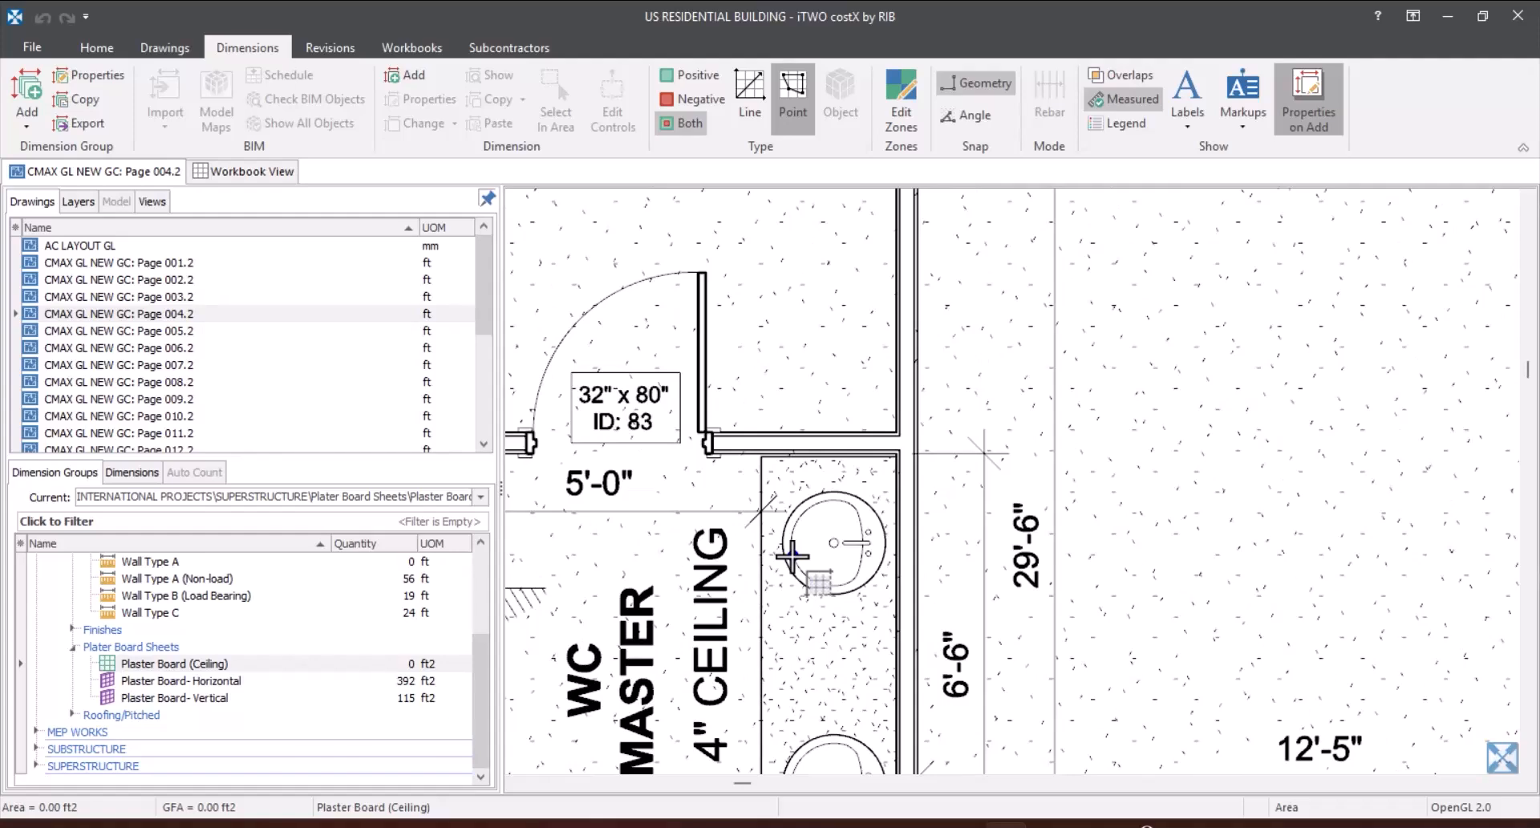
scroll(848, 481, down, 4)
scroll(890, 410, up, 3)
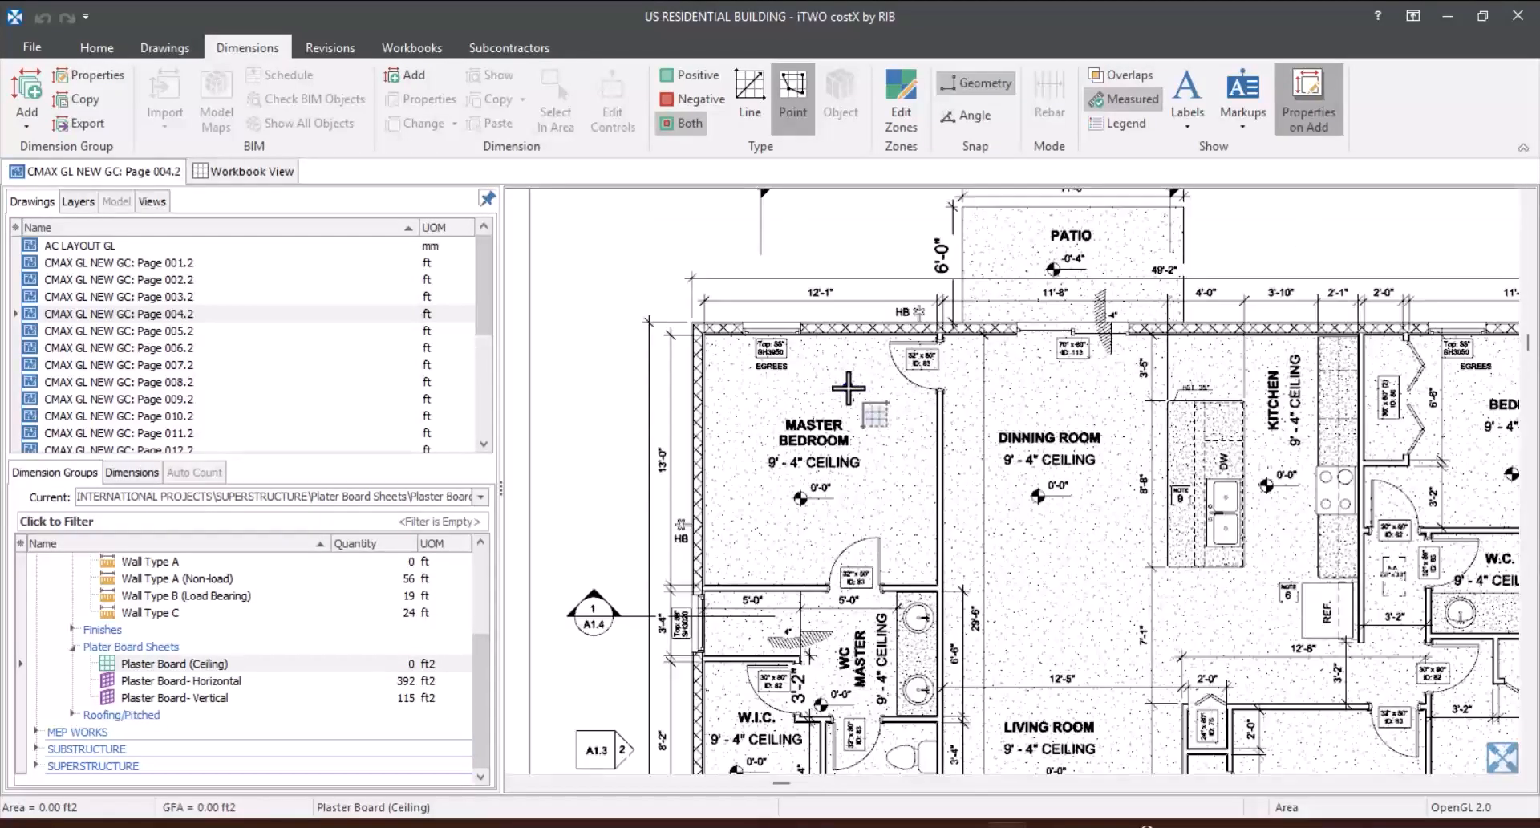
scroll(848, 388, up, 2)
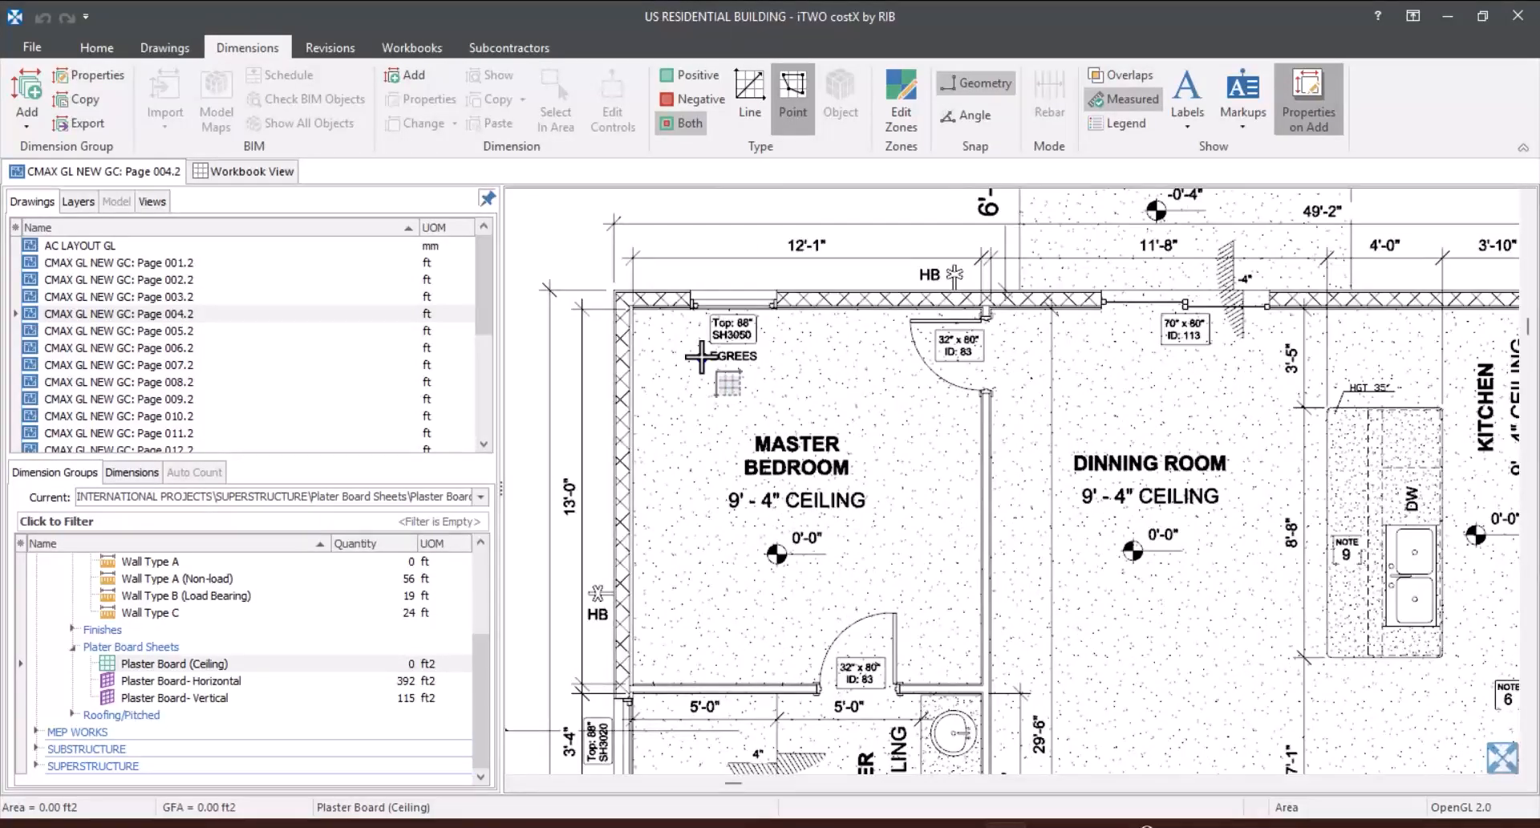
click(634, 310)
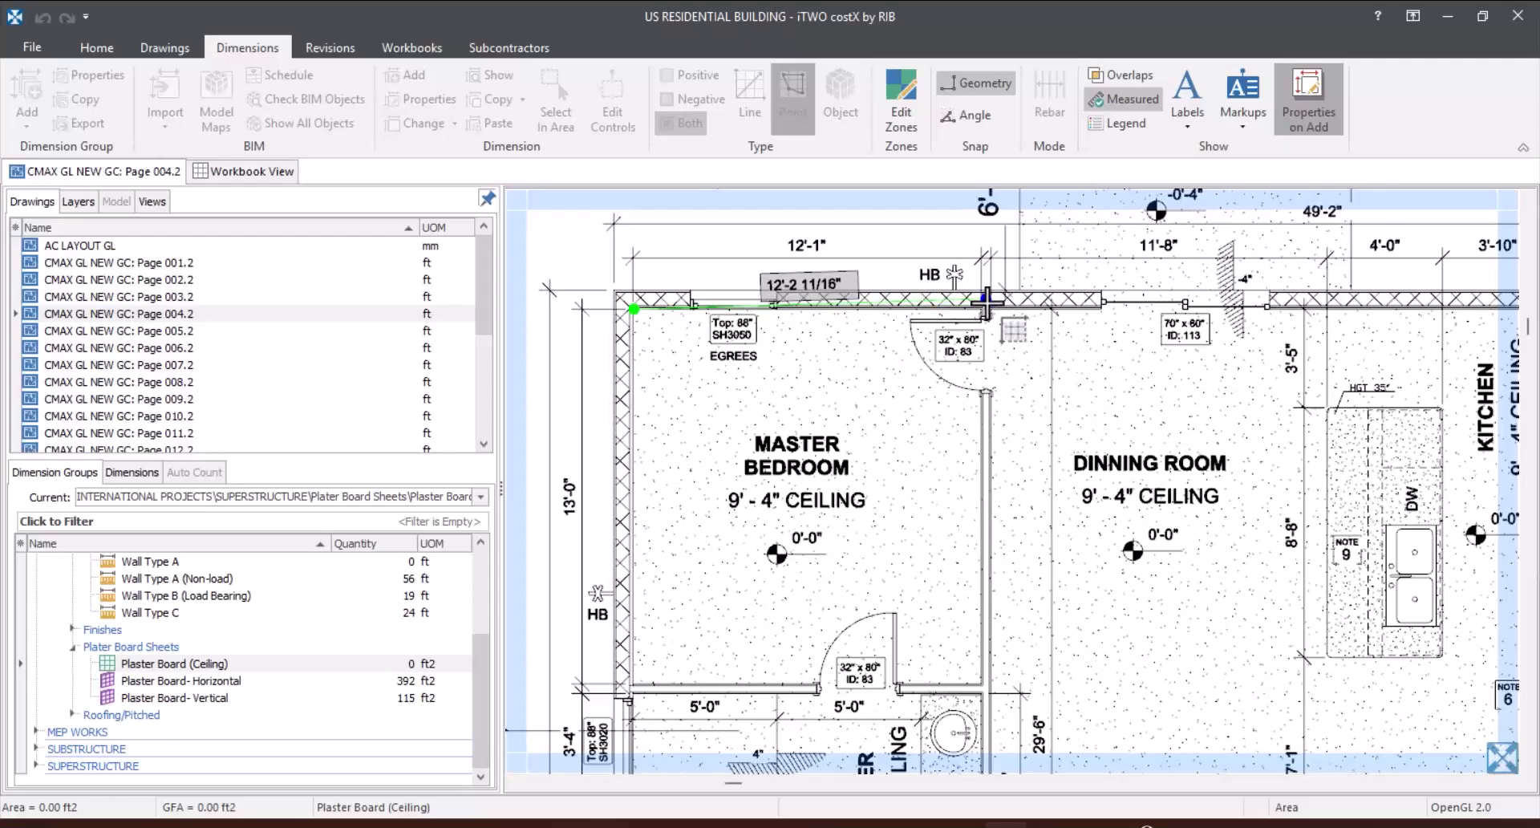
click(983, 307)
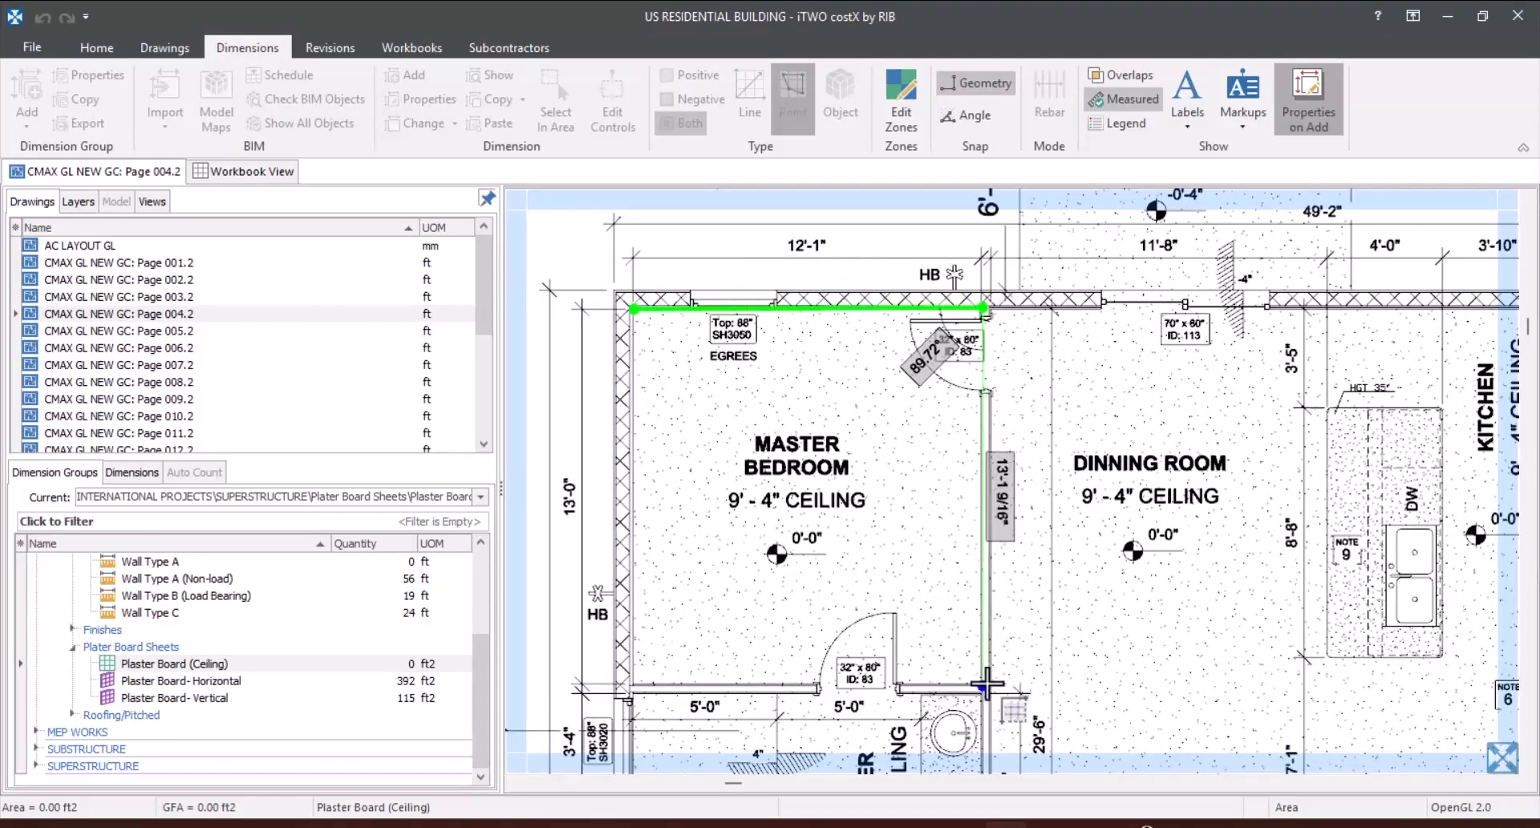
scroll(987, 686, up, 3)
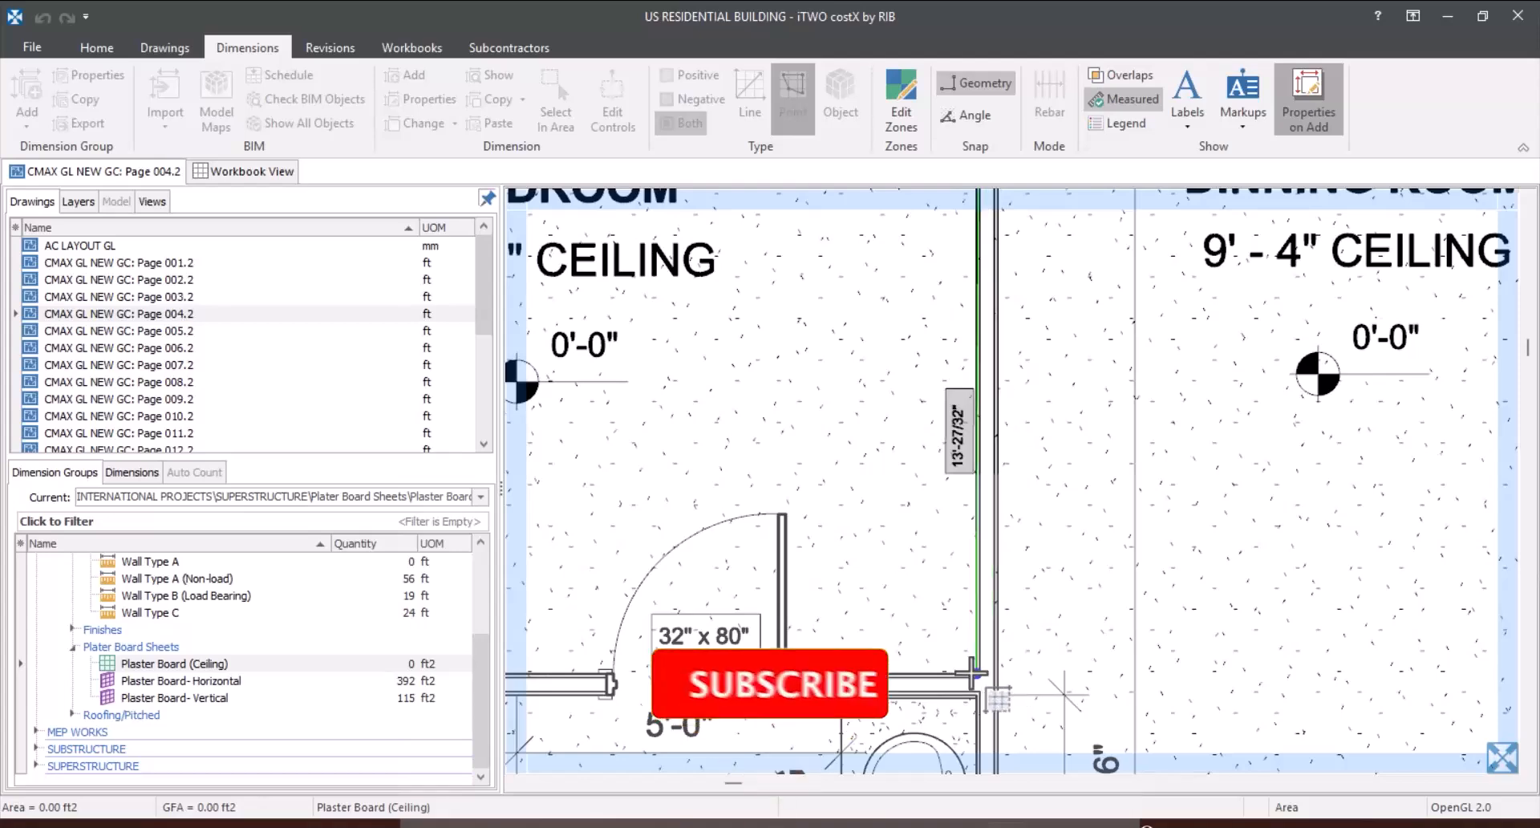
click(978, 675)
scroll(1067, 625, down, 5)
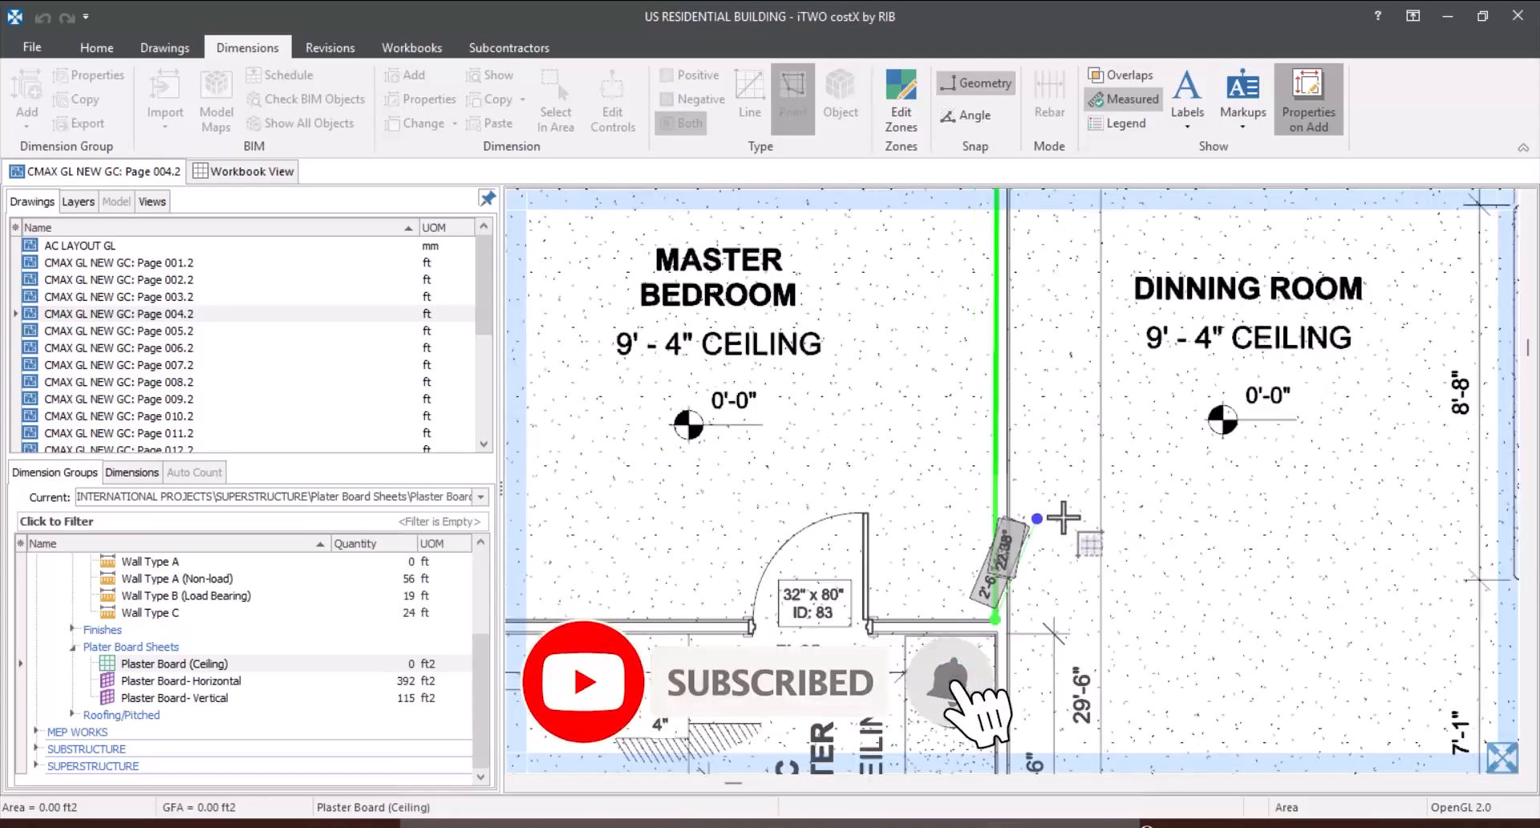
scroll(769, 561, up, 5)
click(877, 574)
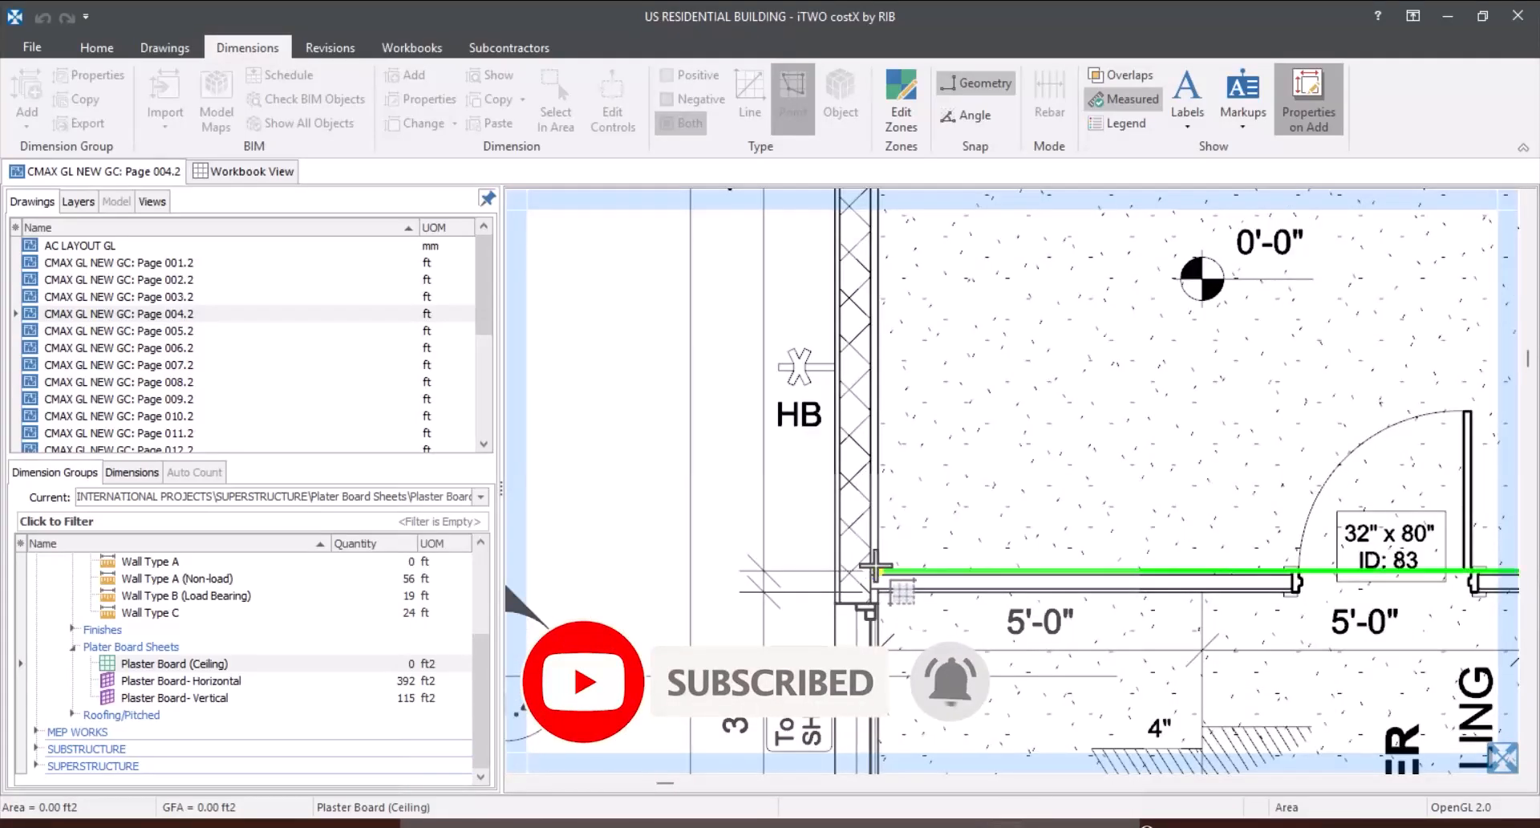
right_click(909, 580)
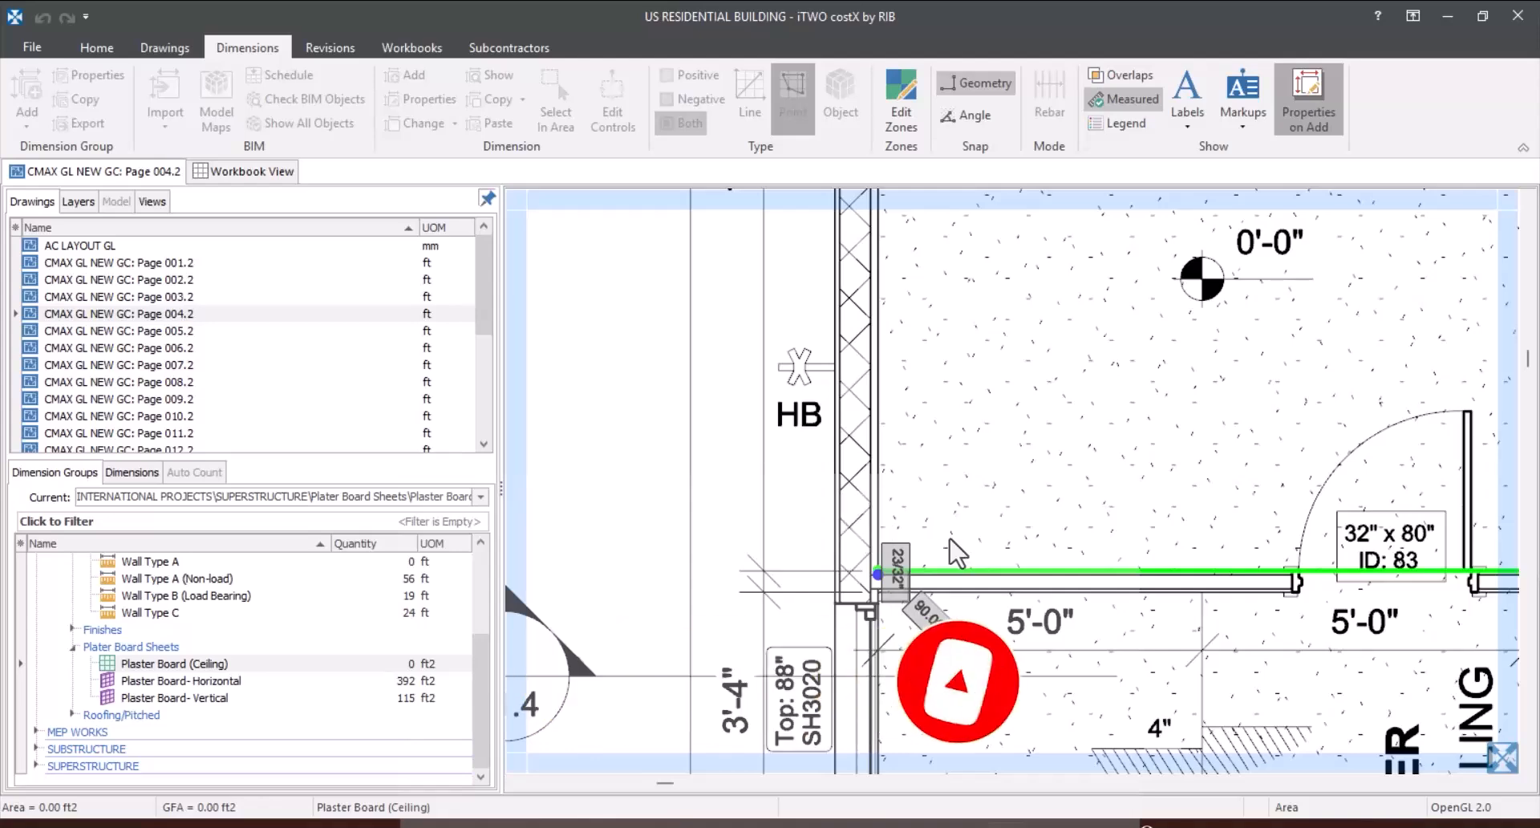
click(968, 217)
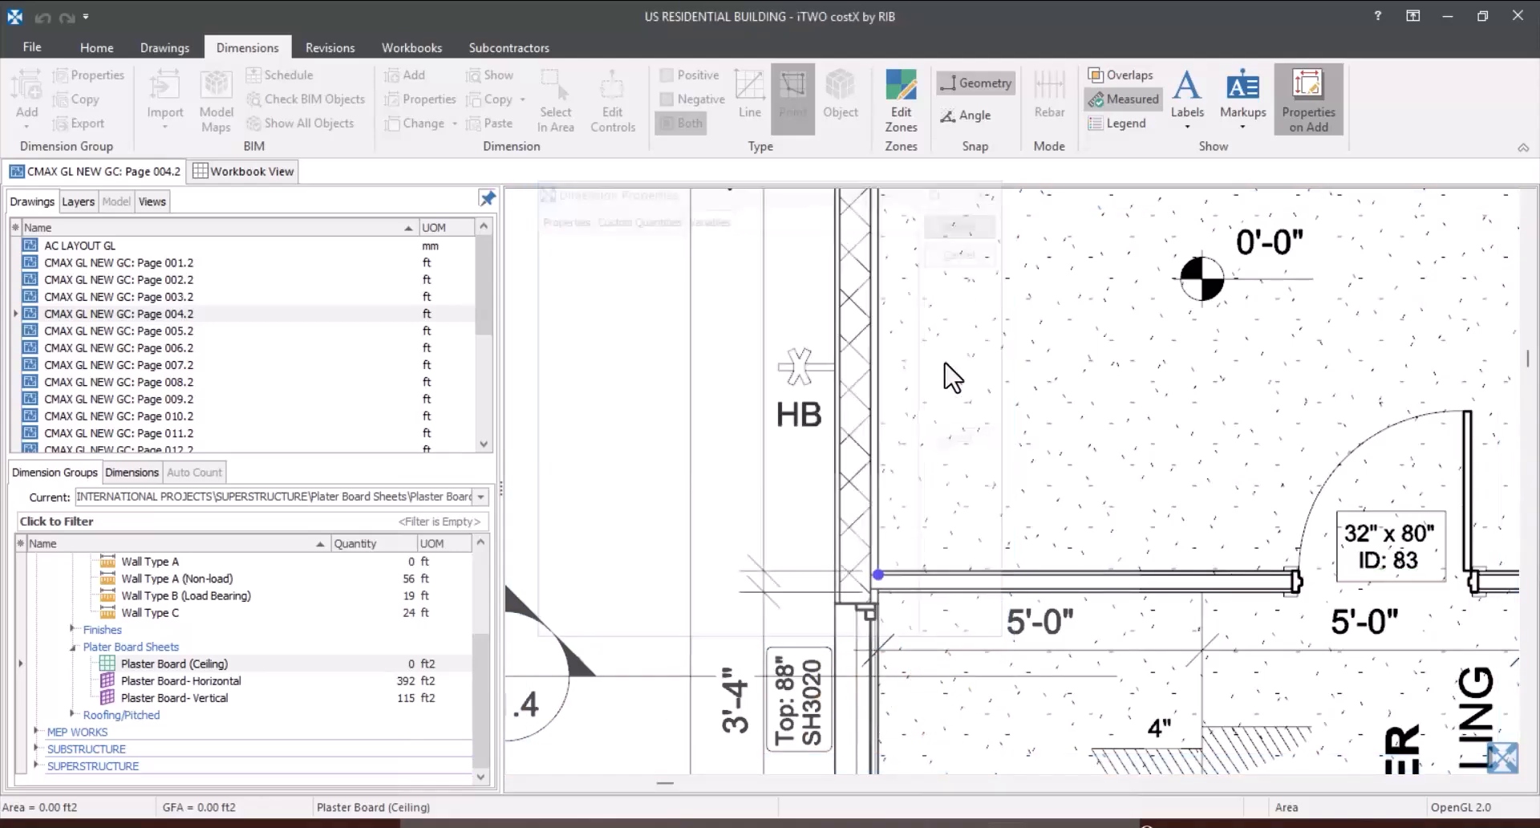
scroll(971, 440, down, 5)
scroll(894, 483, up, 4)
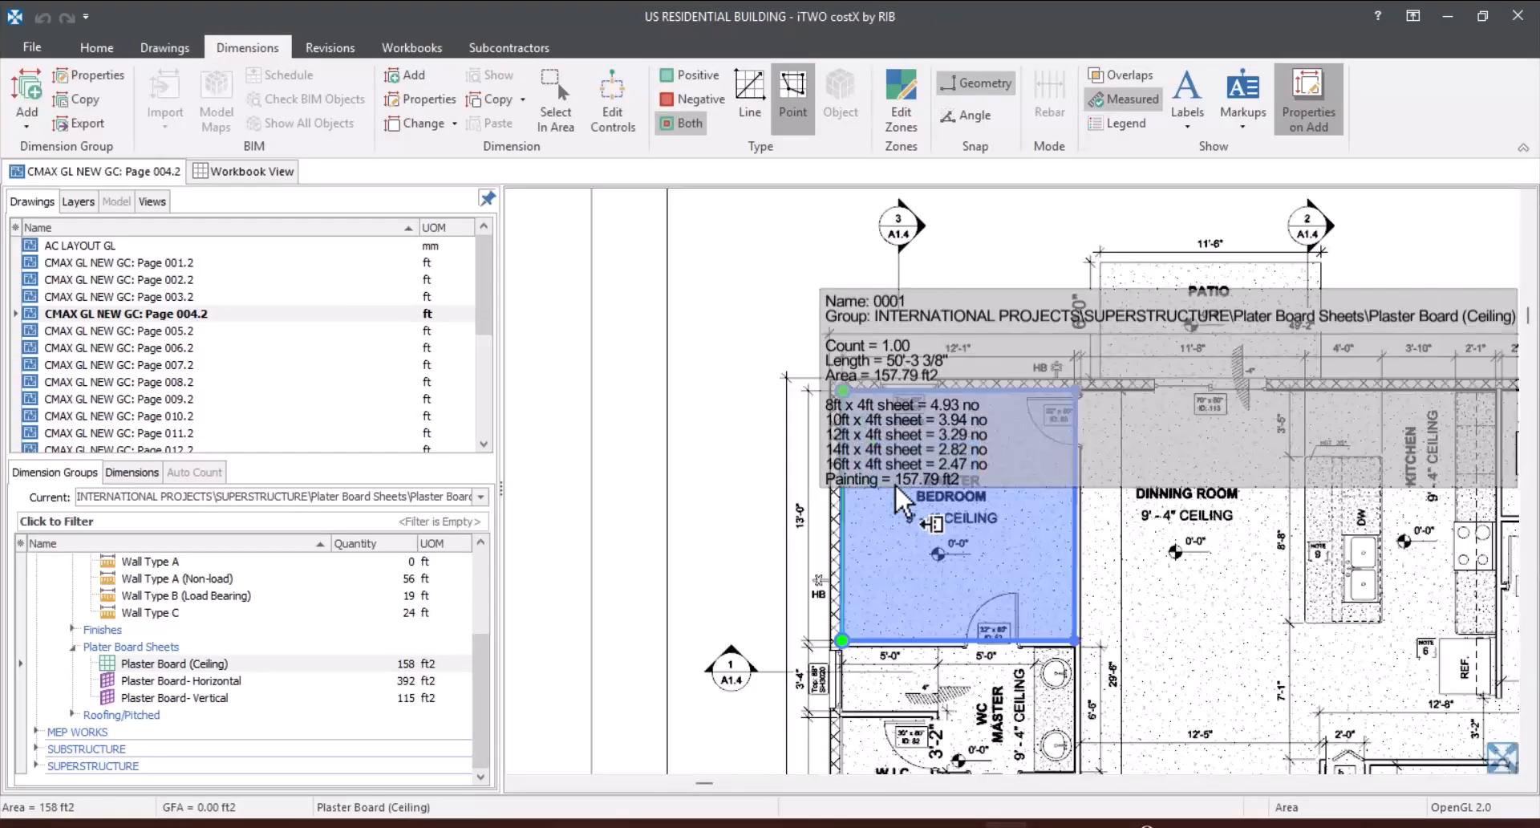